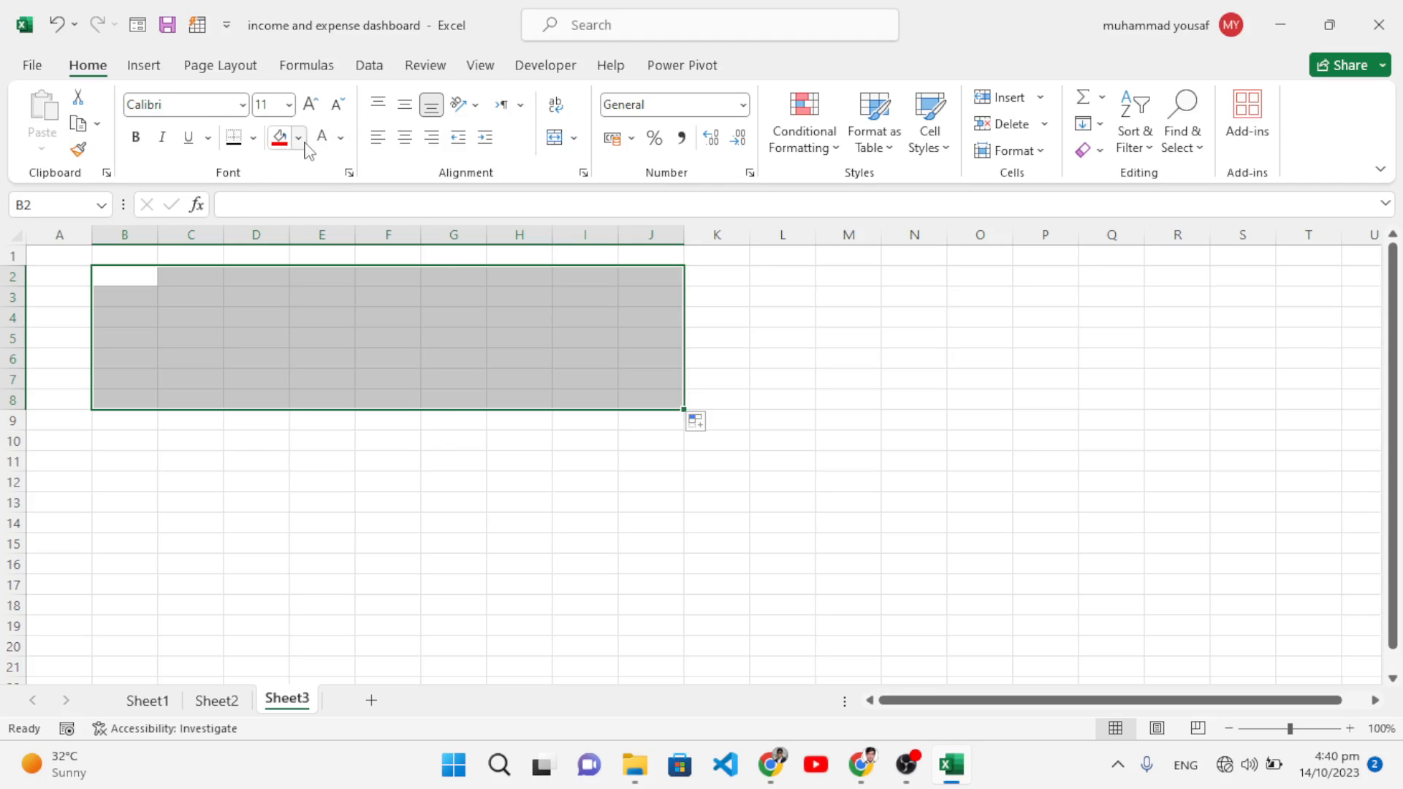
Step: Give cells B2:J8 on Sheet3 a light green theme fill
{"action": "left_click", "coordinate": [299, 137]}
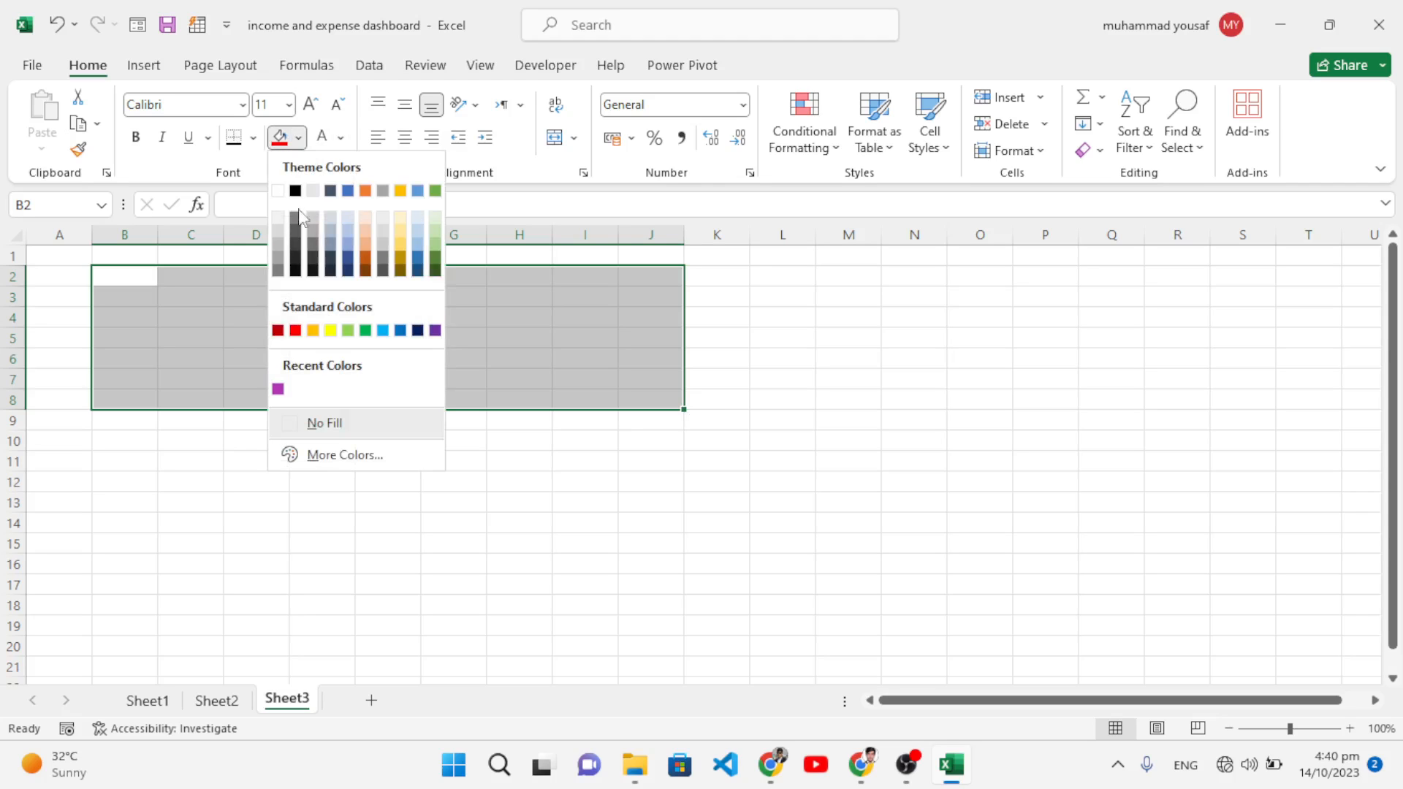
{"action": "left_click", "coordinate": [436, 246]}
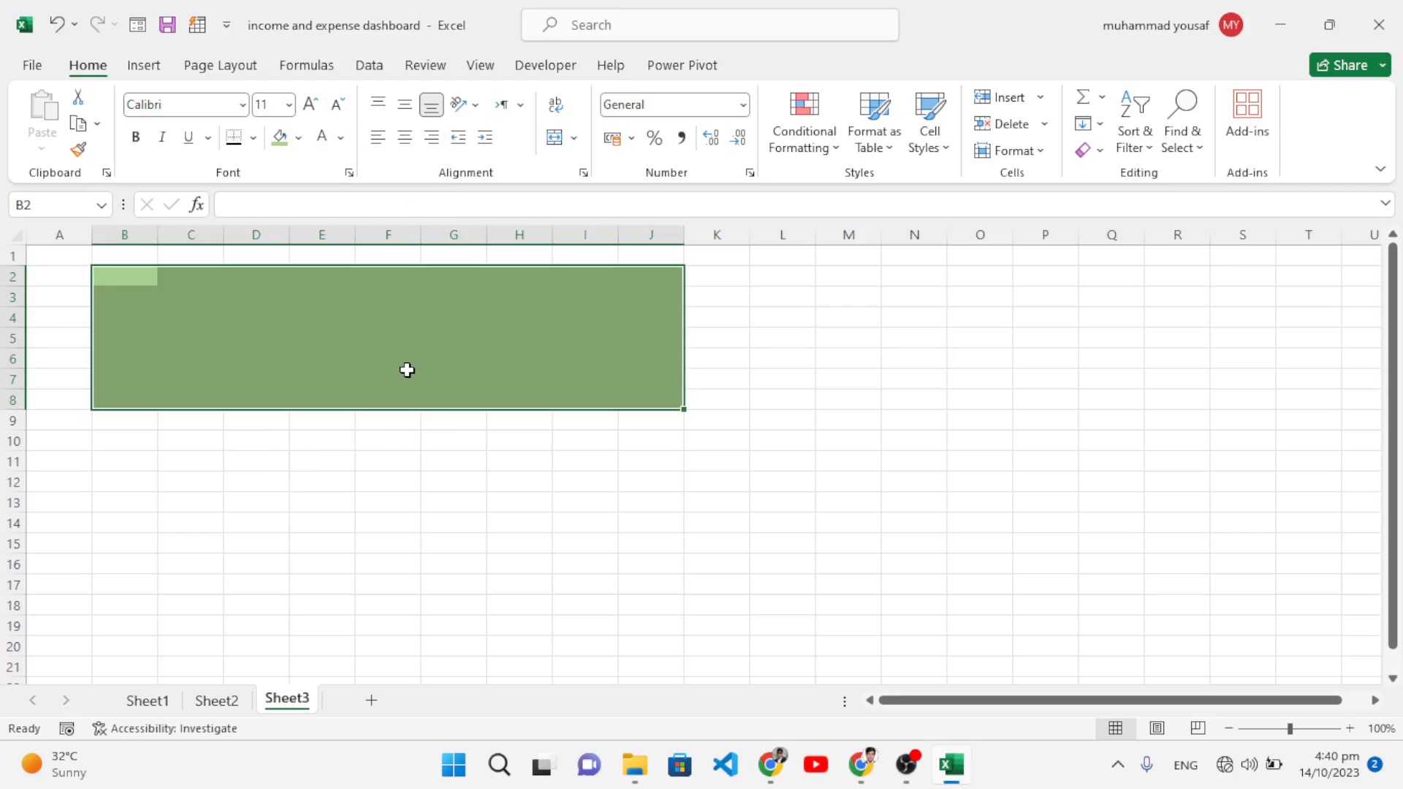
Step: Enter the 'Learn & Earn with …' channel title in B3 and make it bold 14 pt
{"action": "left_click", "coordinate": [219, 313]}
{"action": "left_click", "coordinate": [123, 292]}
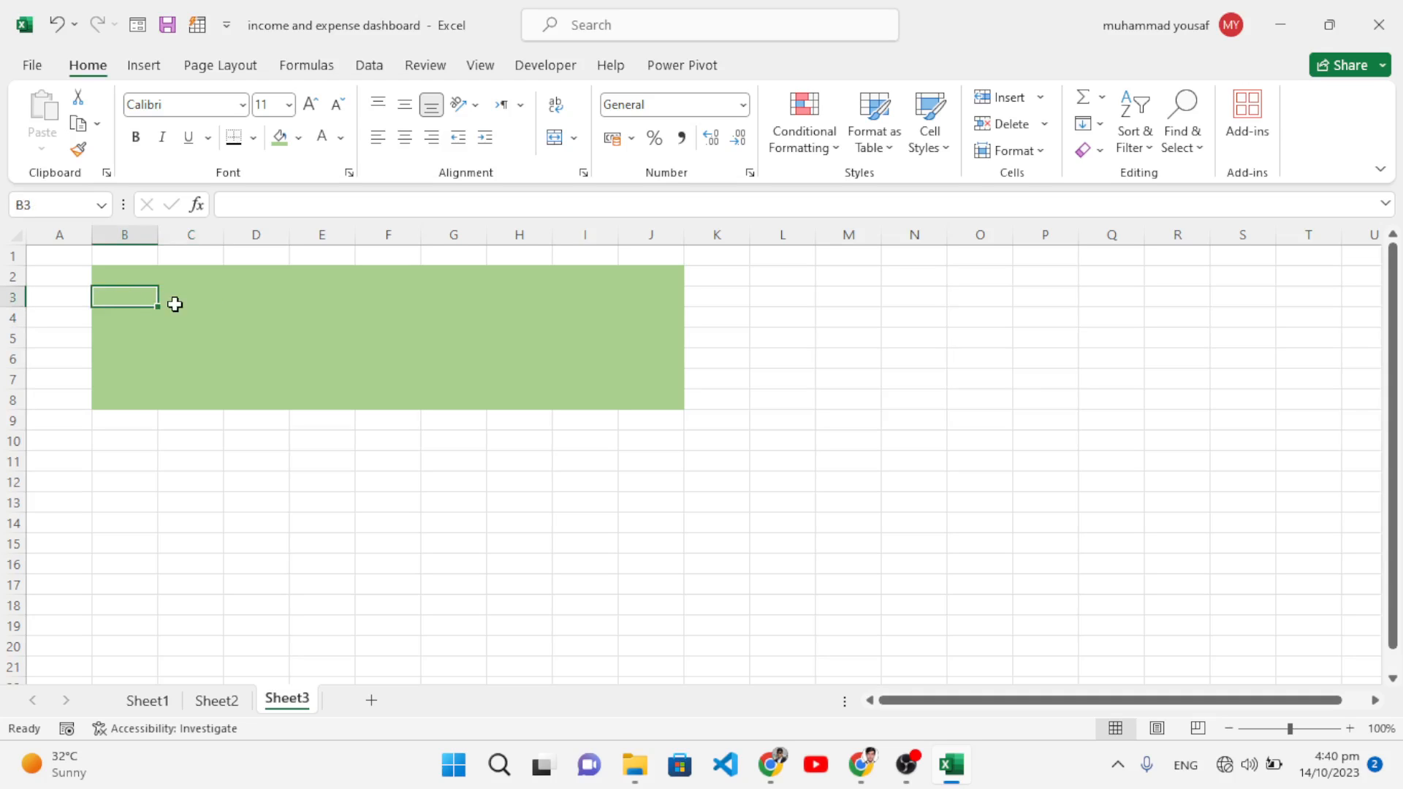
{"action": "type", "text": "Learn"}
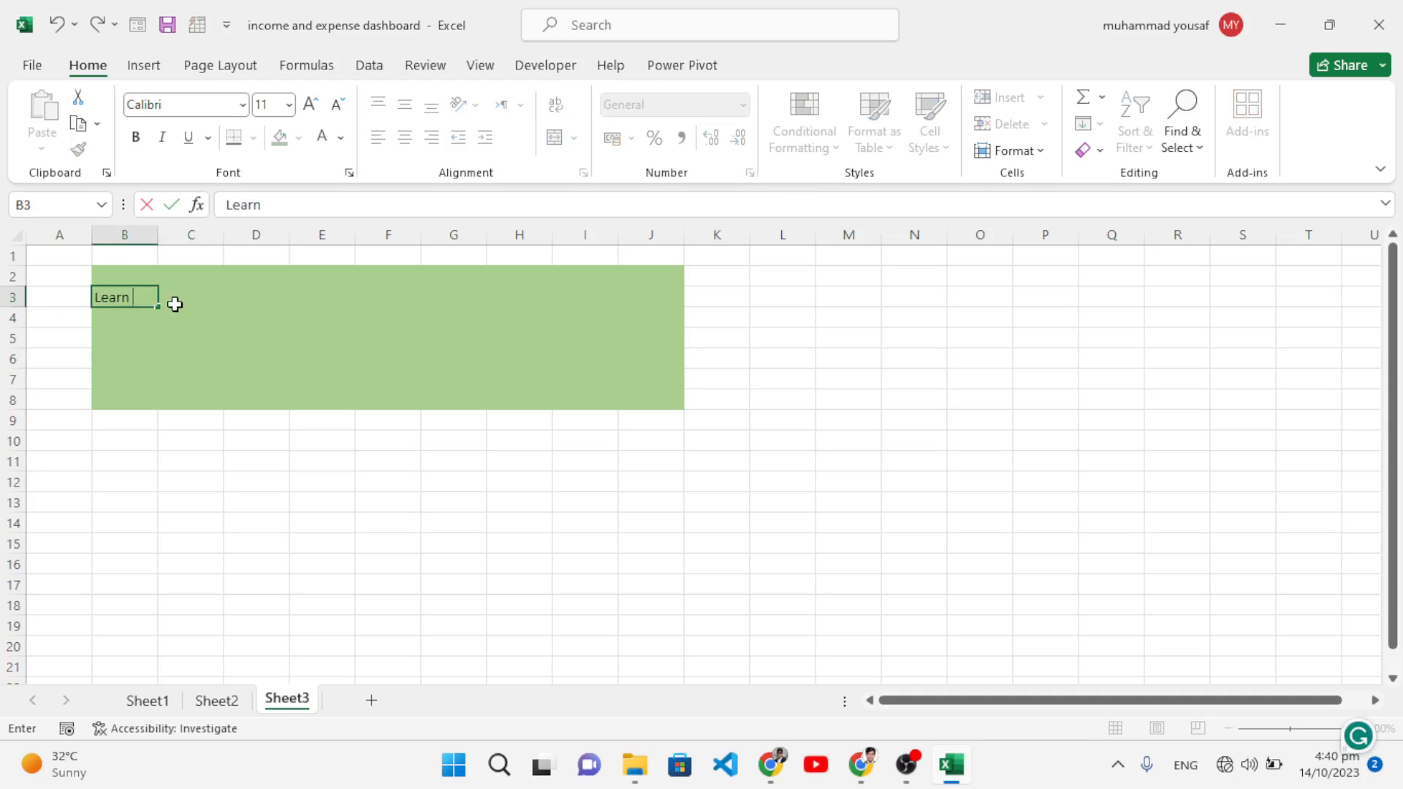
{"action": "type", "text": " & Ear"}
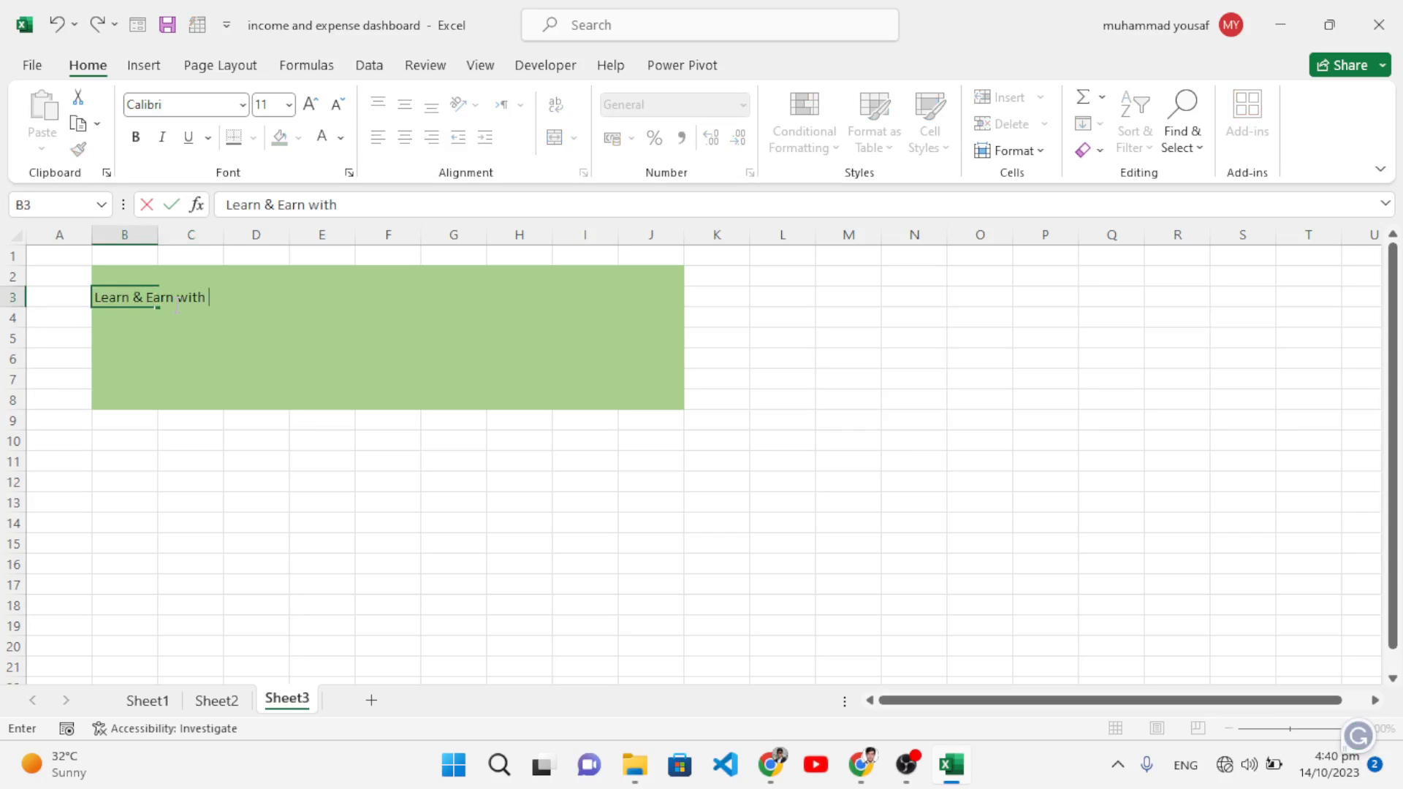
{"action": "type", "text": "n with Yousaf"}
{"action": "left_click", "coordinate": [263, 341]}
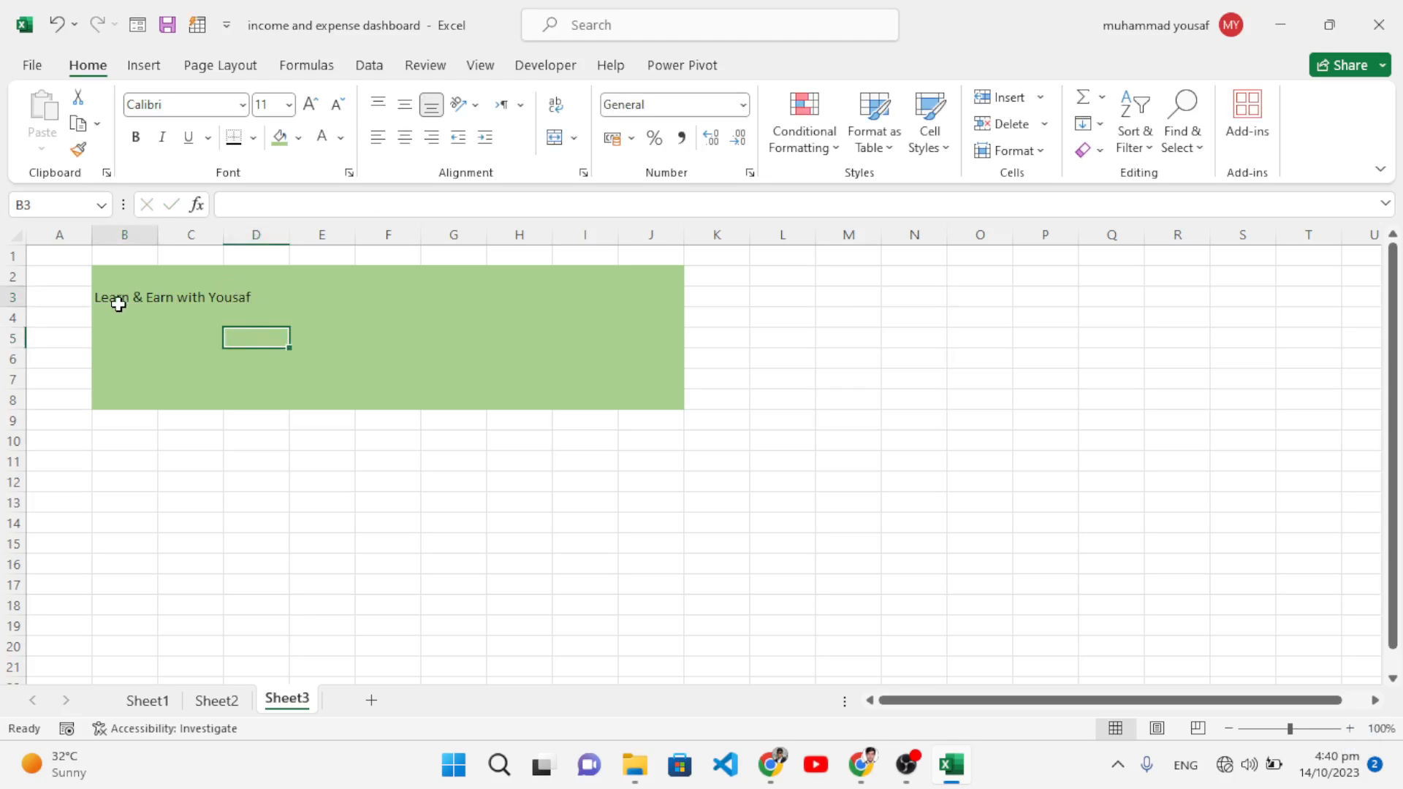
{"action": "left_click", "coordinate": [118, 304]}
{"action": "key", "text": "ctrl+b"}
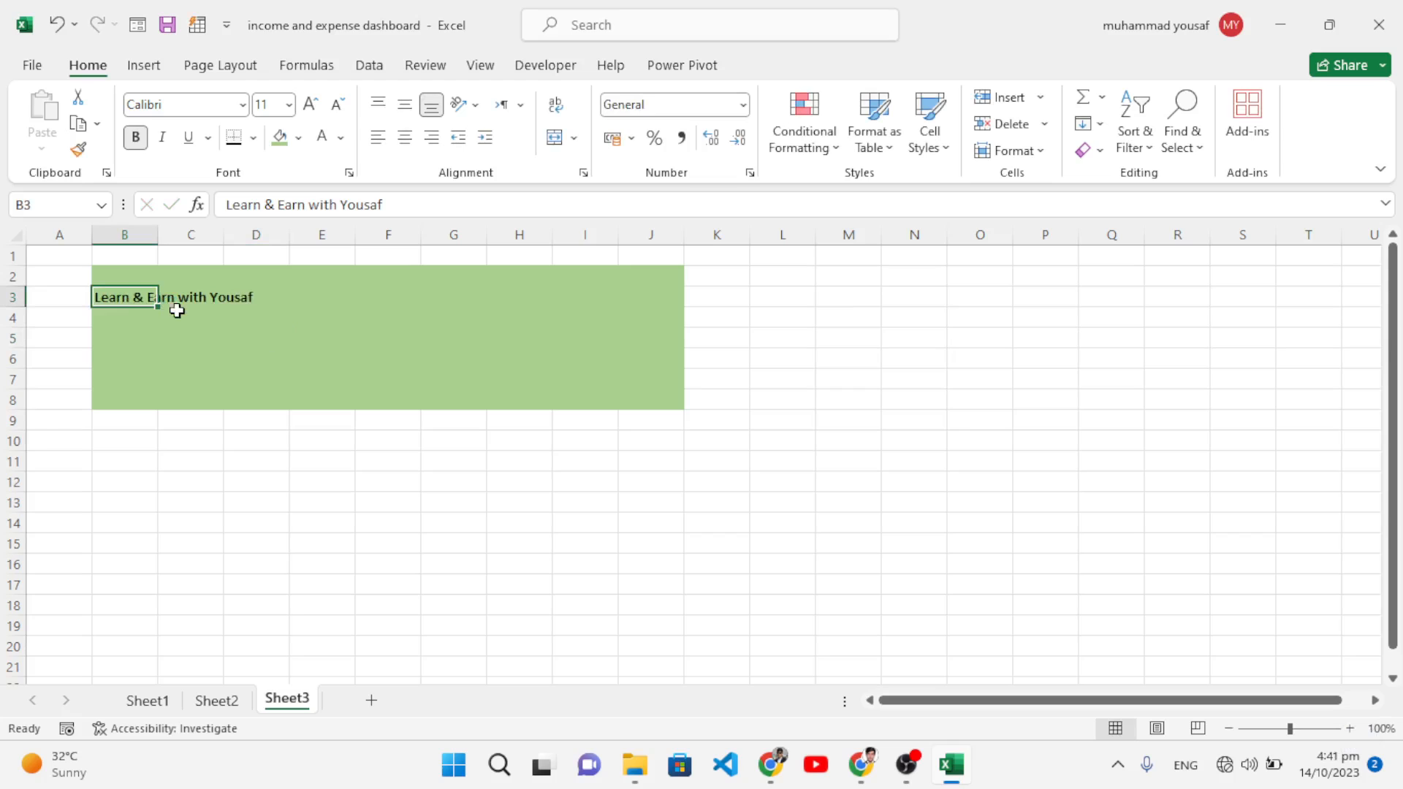
{"action": "left_click", "coordinate": [310, 106]}
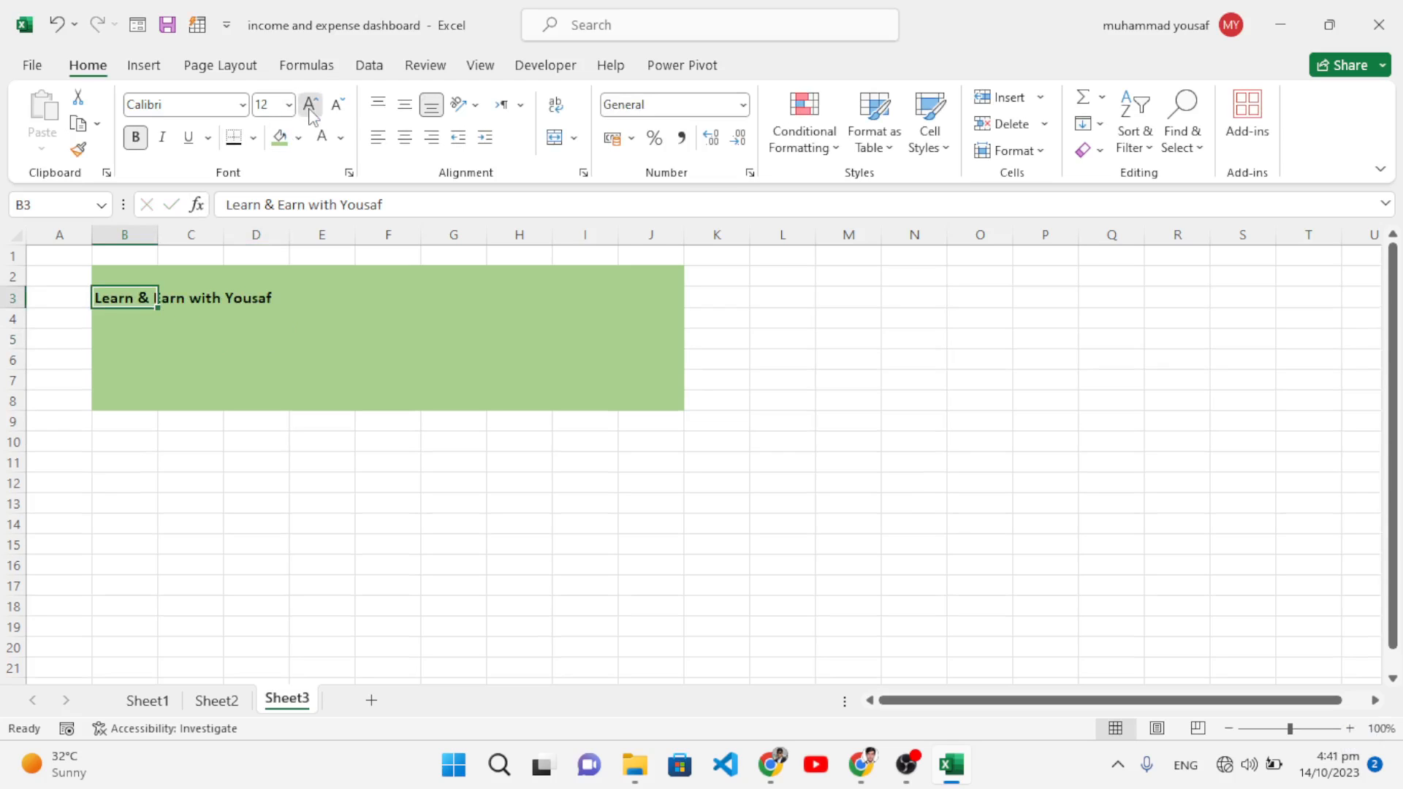
{"action": "left_click", "coordinate": [309, 106]}
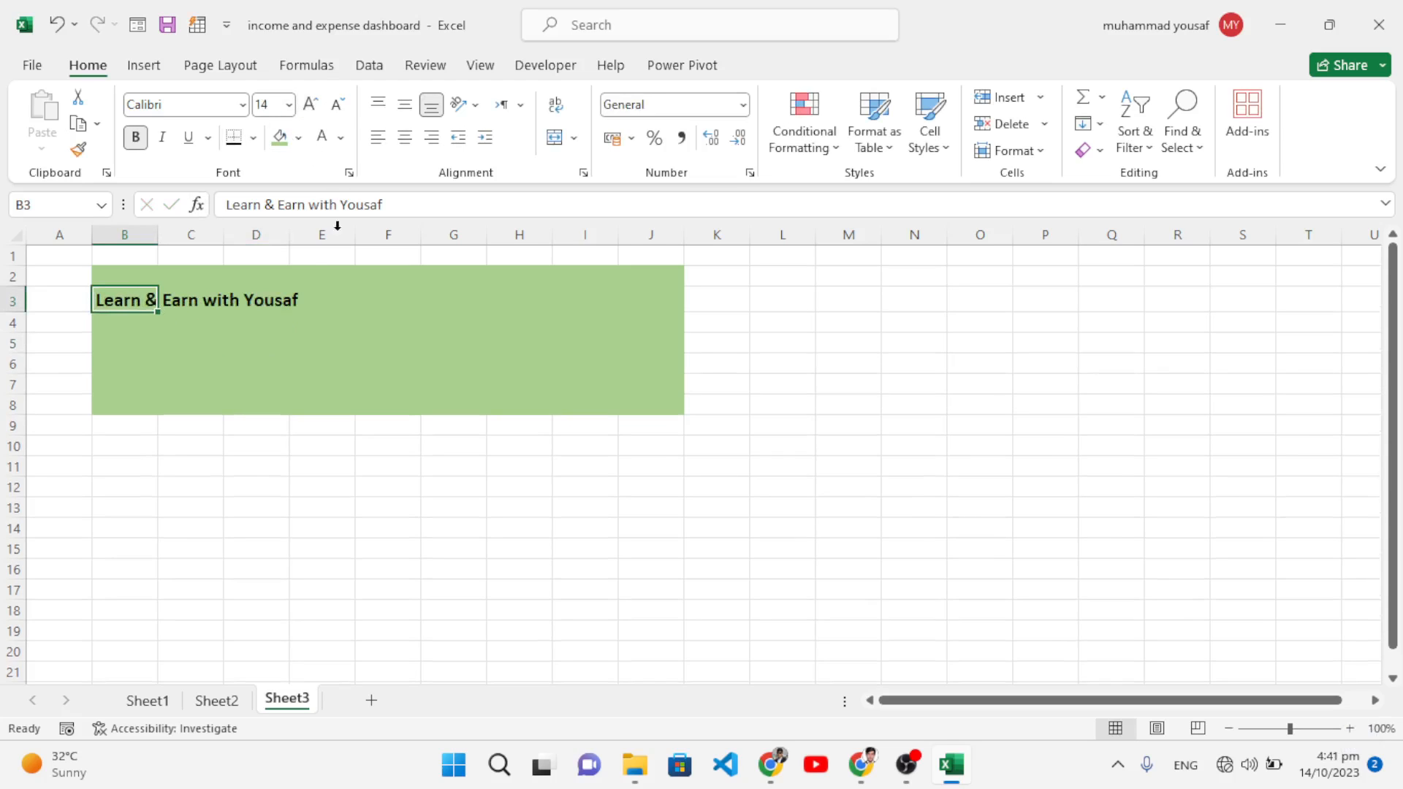
{"action": "left_click", "coordinate": [604, 300]}
{"action": "left_click_drag", "start_coordinate": [664, 300], "coordinate": [475, 295]}
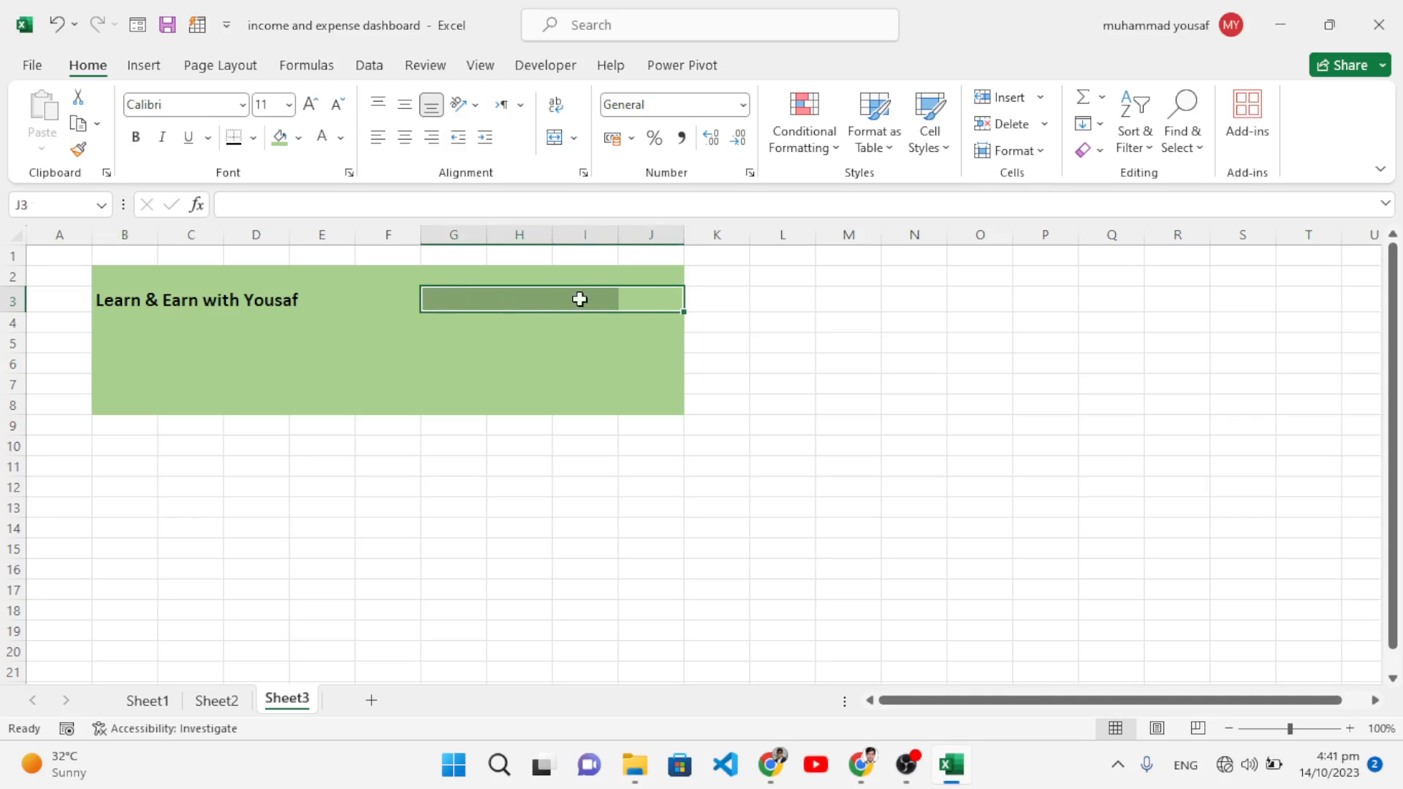
Step: Merge G3:J3 and enter a bold 14-pt 'Income and Expense Sheet of Oct.' title
{"action": "left_click", "coordinate": [554, 137]}
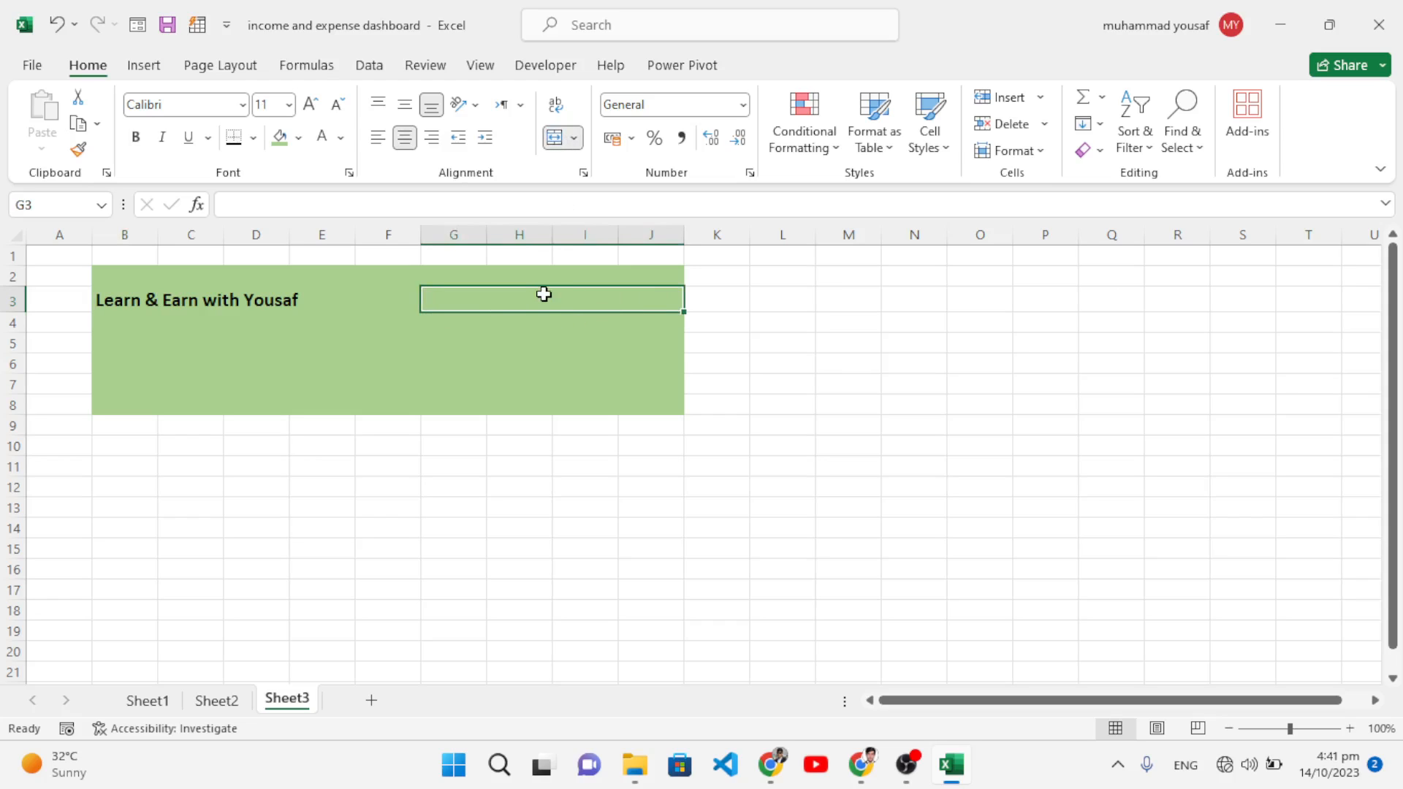
{"action": "type", "text": "Income"}
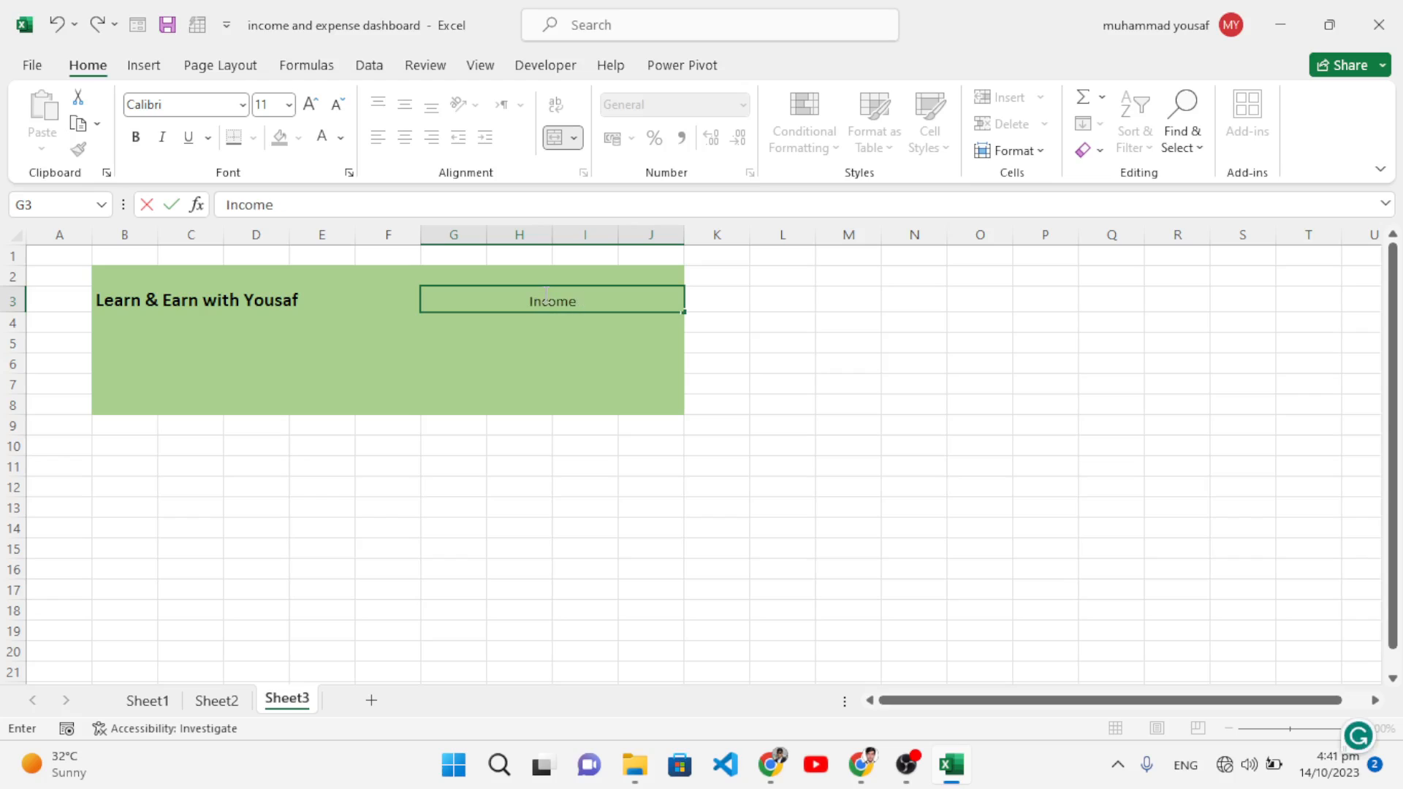
{"action": "type", "text": " and Exc"}
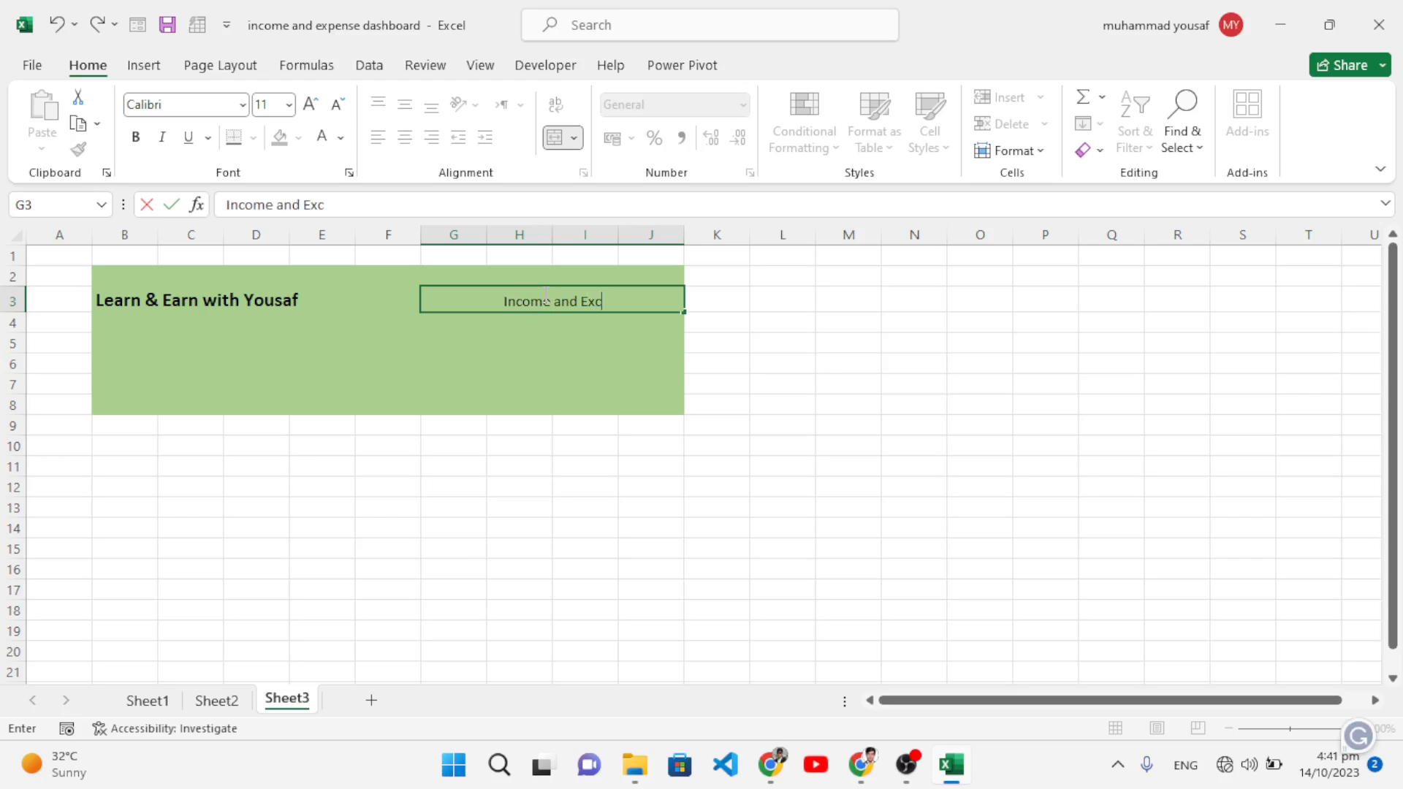
{"action": "key", "text": "BackSpace"}
{"action": "type", "text": "pen"}
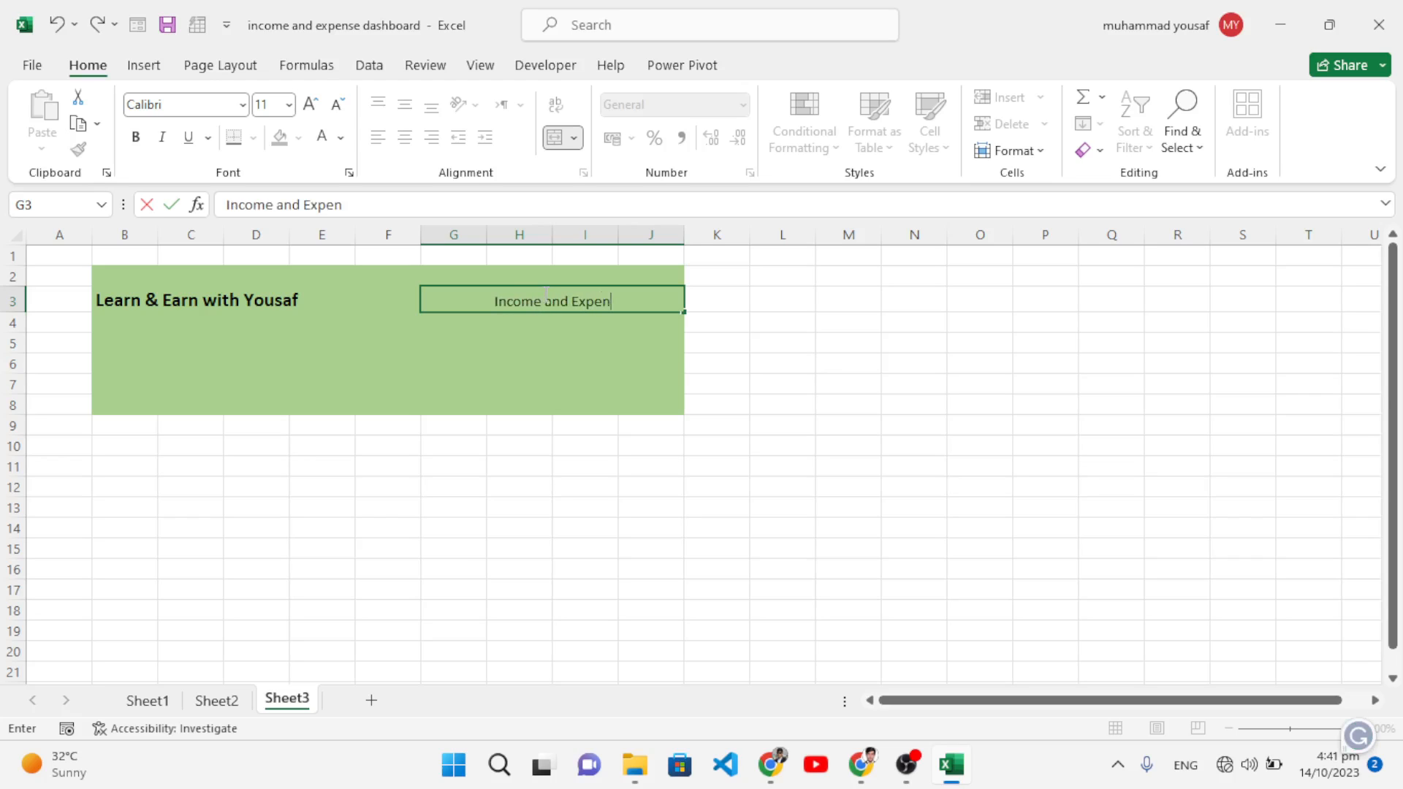
{"action": "type", "text": "se Shee"}
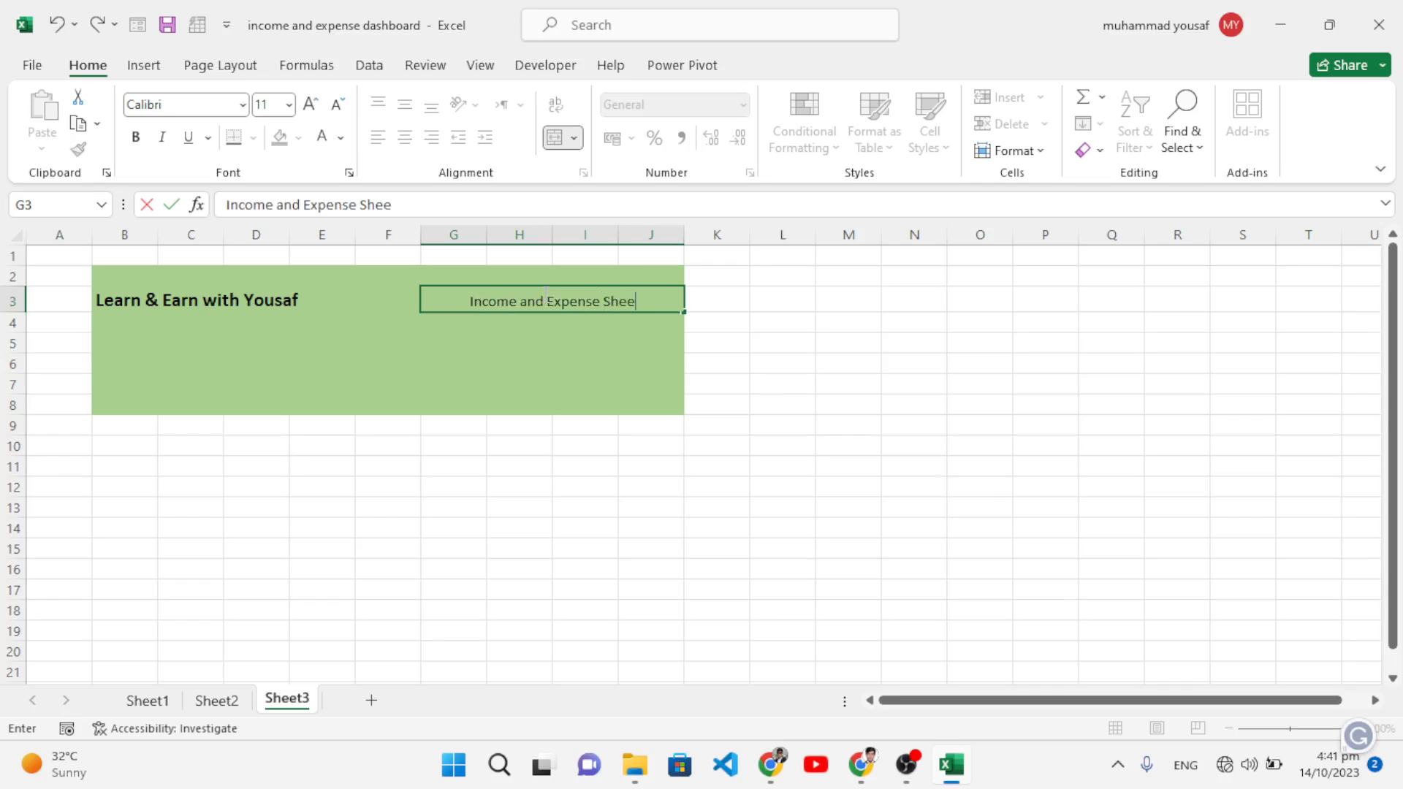
{"action": "type", "text": "t of O"}
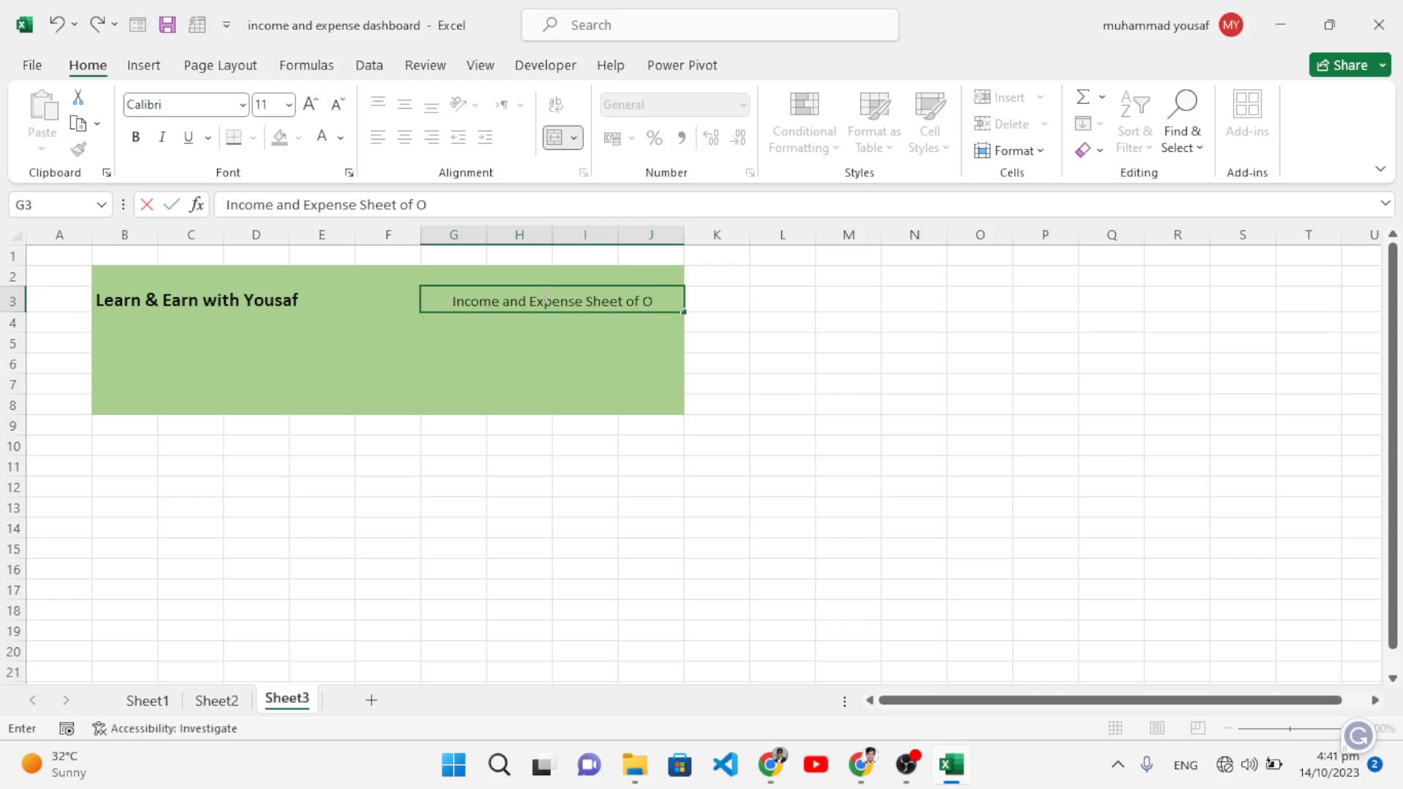
{"action": "type", "text": "ct. 2024"}
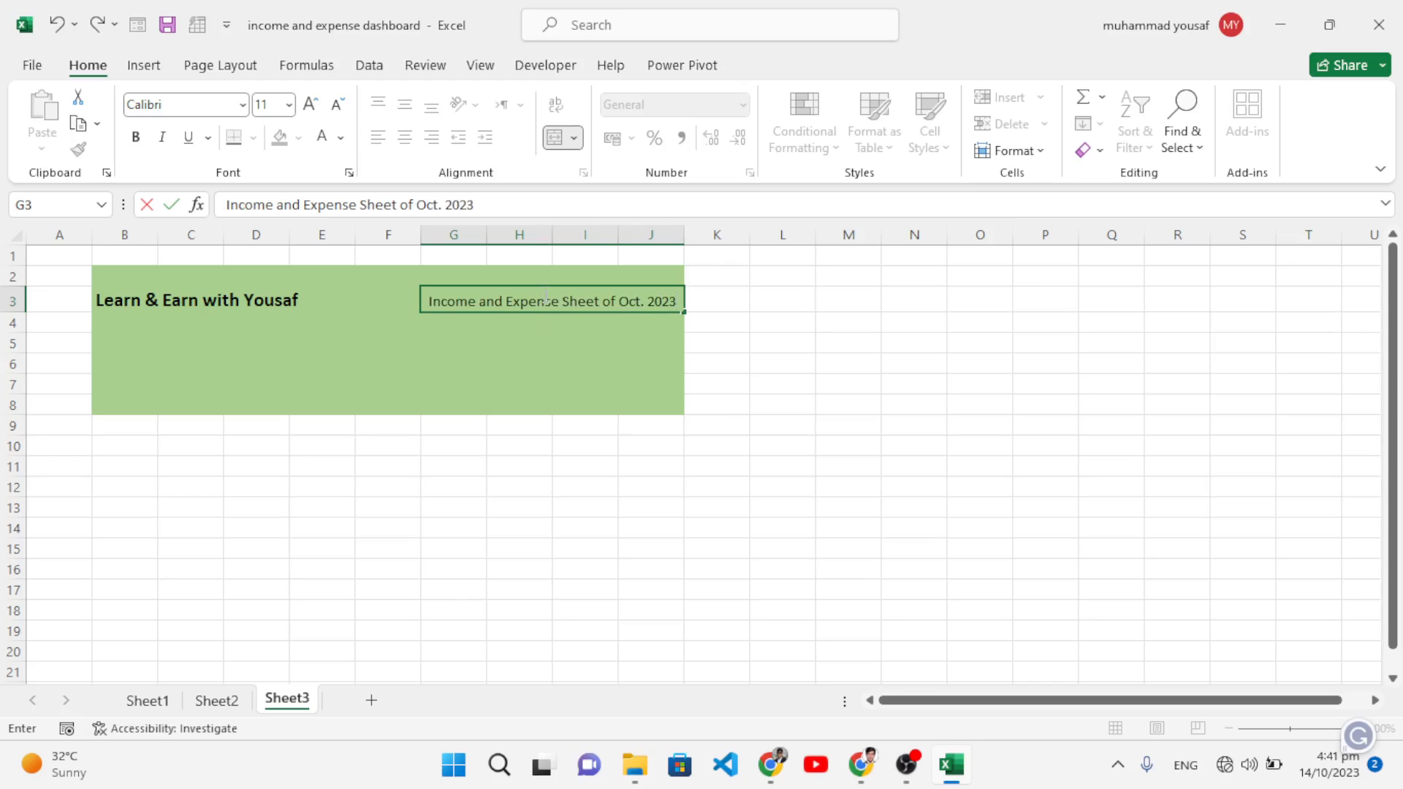
{"action": "left_click", "coordinate": [536, 322]}
{"action": "left_click", "coordinate": [533, 303]}
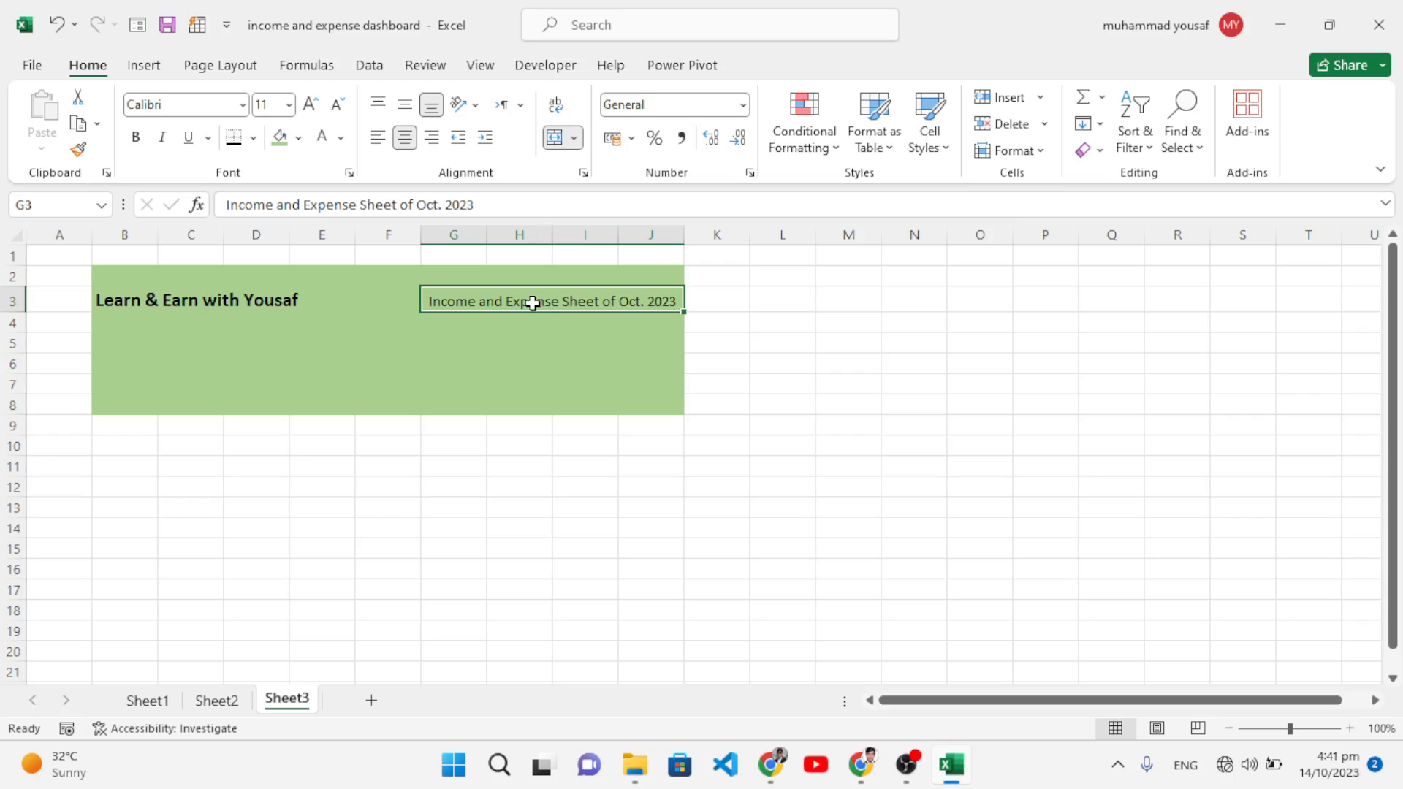
{"action": "key", "text": "ctrl+b"}
{"action": "left_click", "coordinate": [309, 105]}
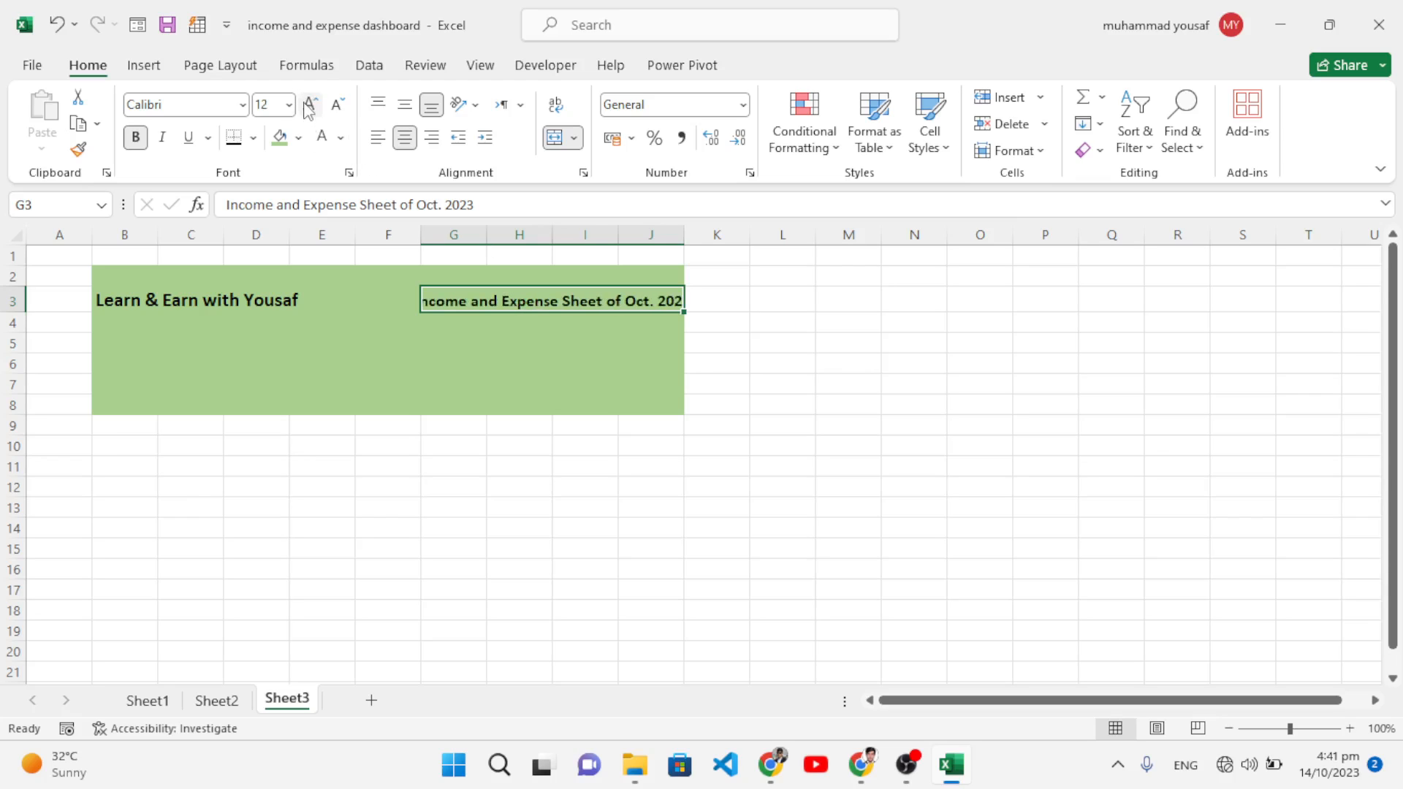
{"action": "left_click", "coordinate": [309, 105]}
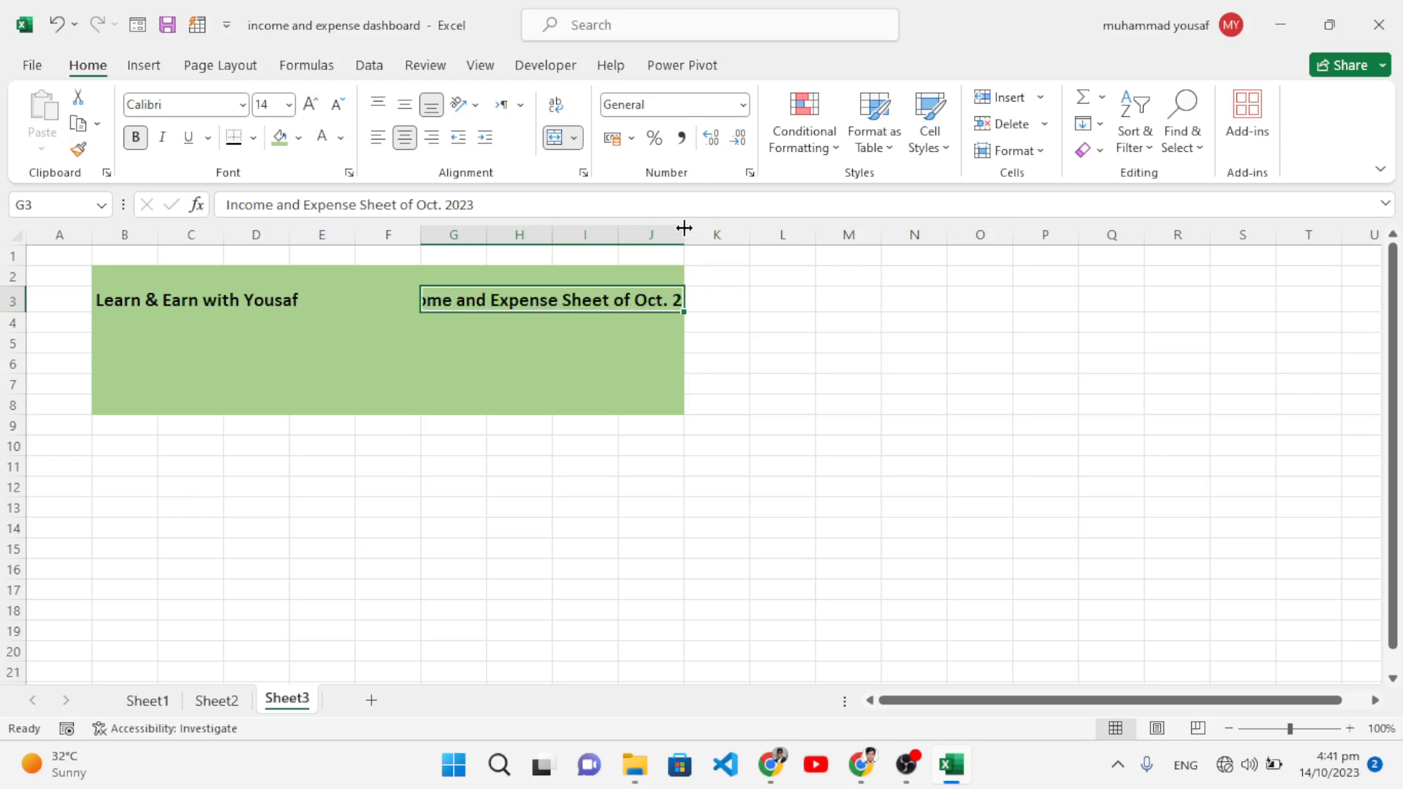
Step: Widen columns J and G so the whole title fits
{"action": "left_click_drag", "start_coordinate": [683, 228], "coordinate": [728, 232]}
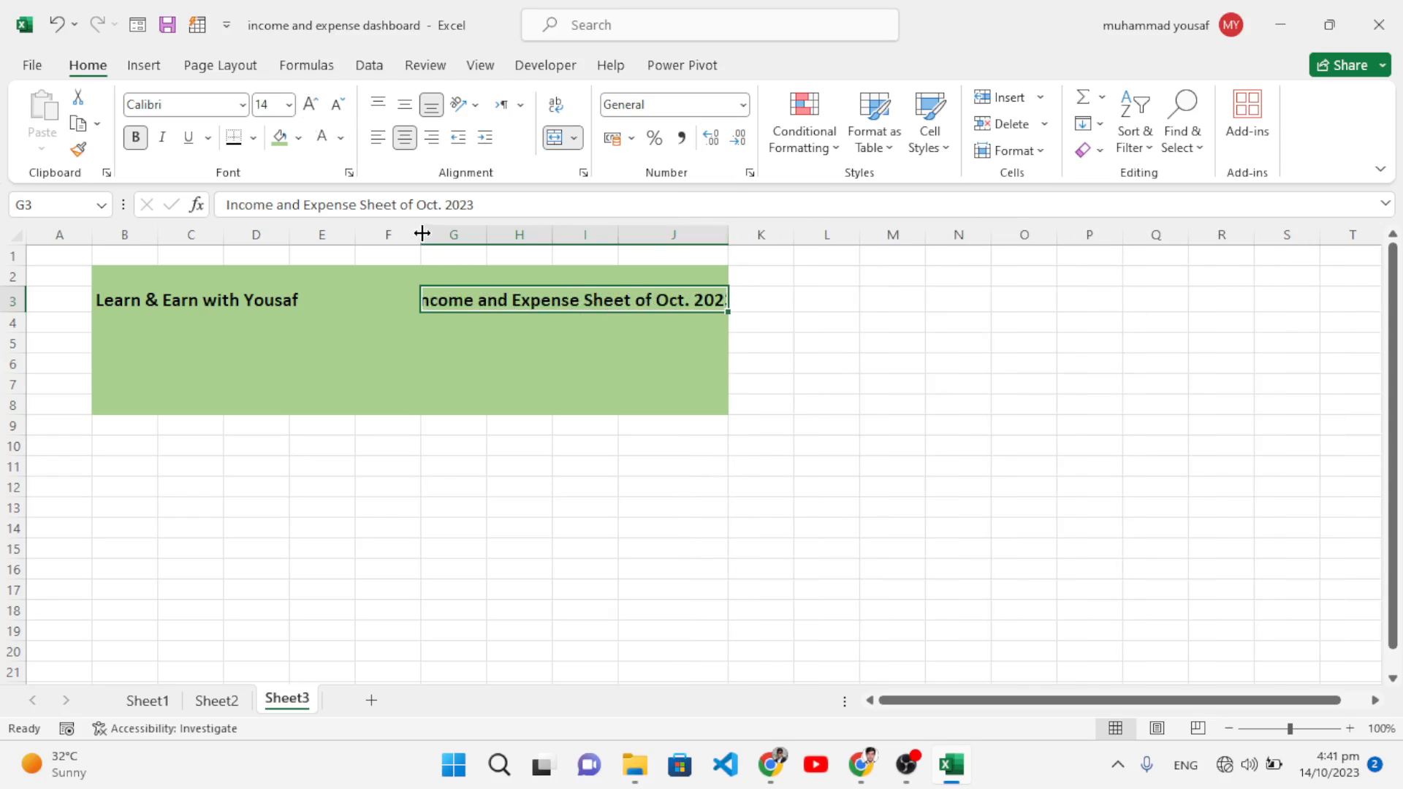
{"action": "left_click_drag", "start_coordinate": [486, 232], "coordinate": [679, 244]}
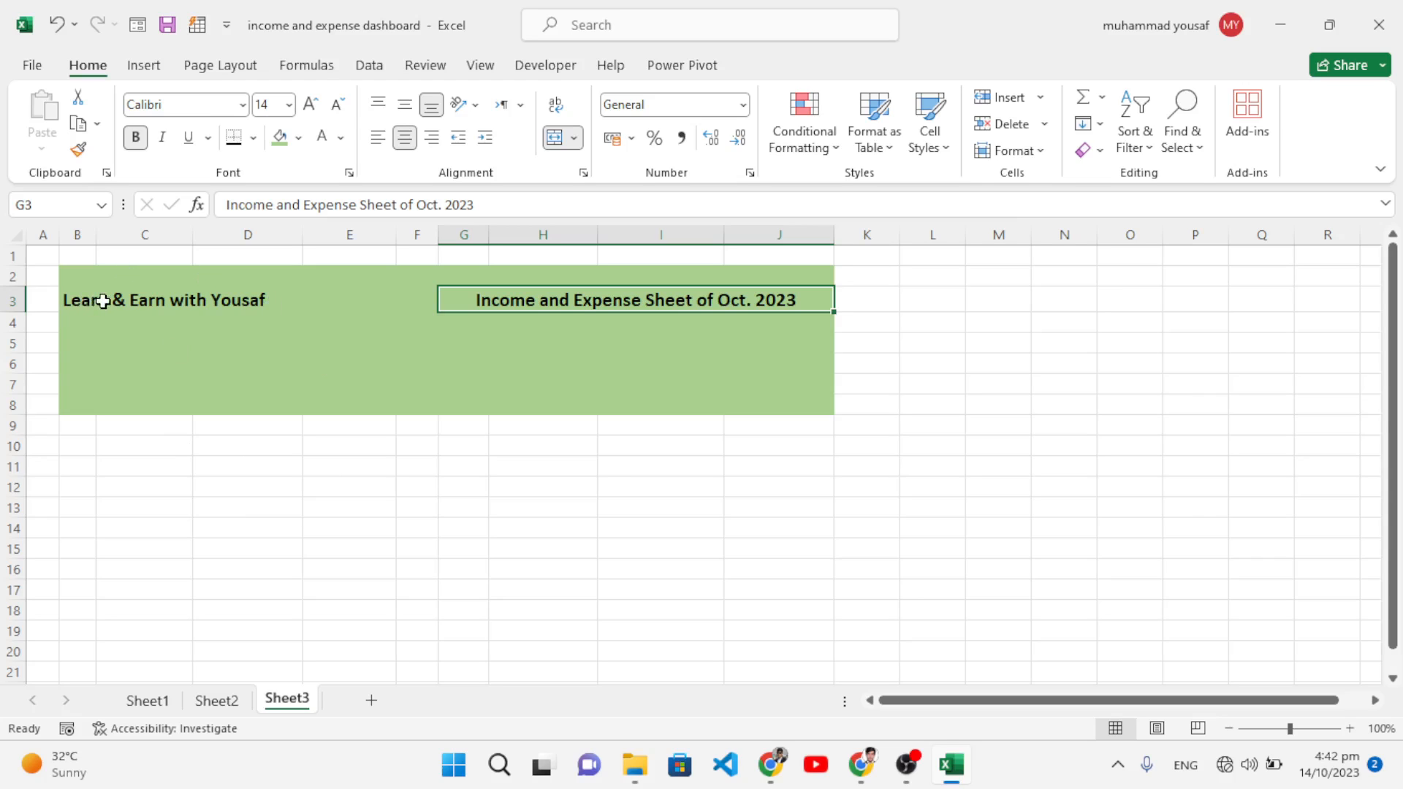
{"action": "left_click_drag", "start_coordinate": [79, 305], "coordinate": [697, 299]}
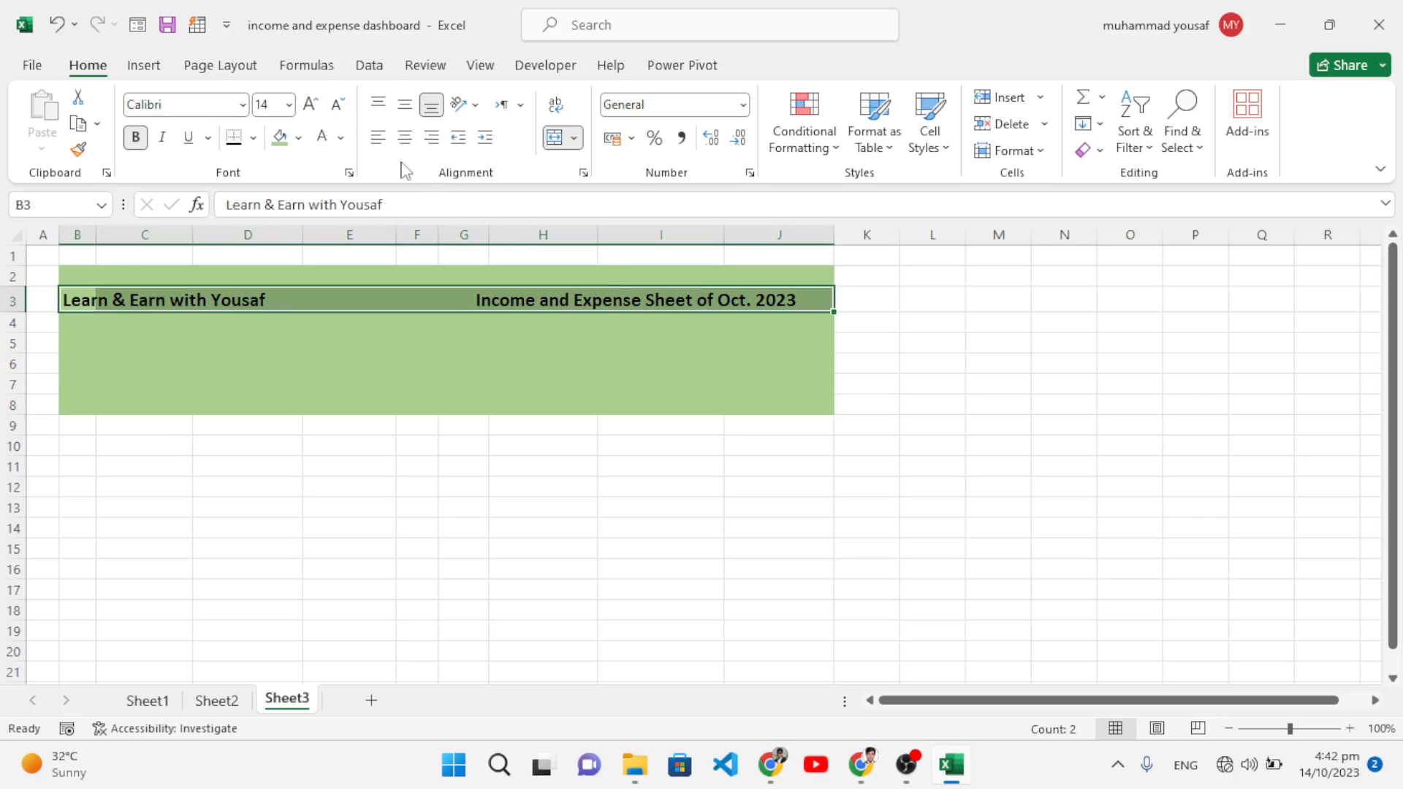
Step: Add a thick bottom border under B3:J3 and fill the merged title light blue
{"action": "left_click", "coordinate": [234, 137]}
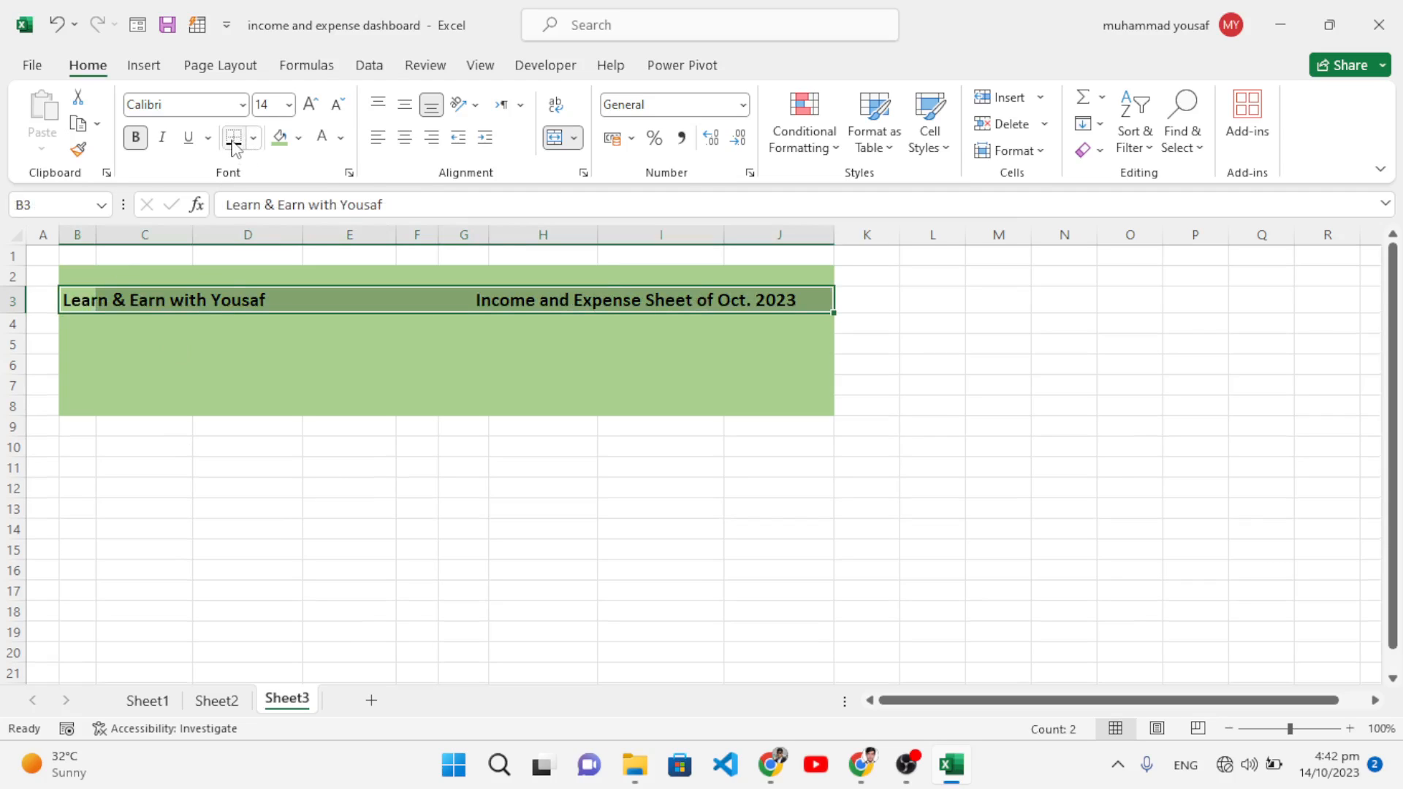
{"action": "left_click", "coordinate": [340, 403]}
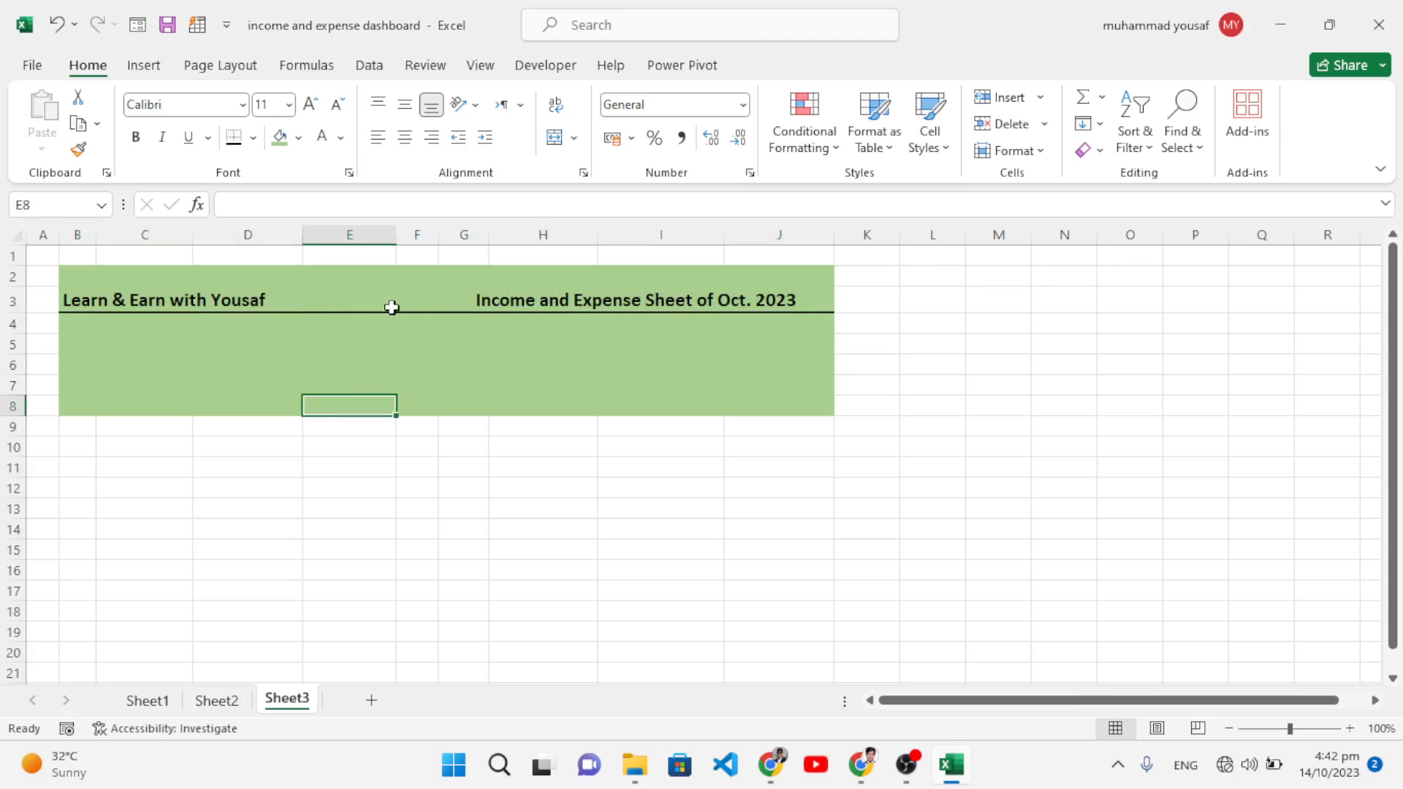
{"action": "left_click", "coordinate": [555, 296]}
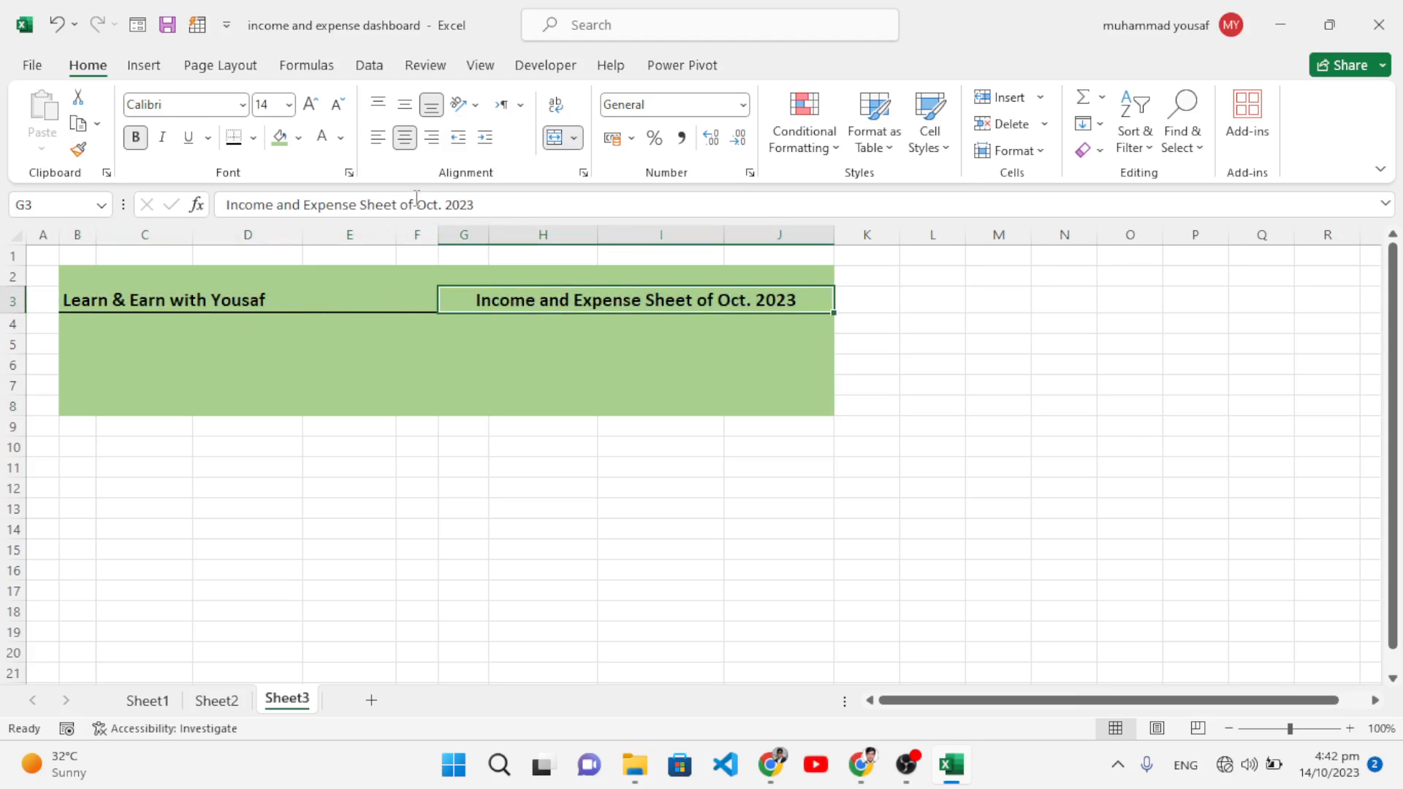
{"action": "left_click", "coordinate": [298, 138]}
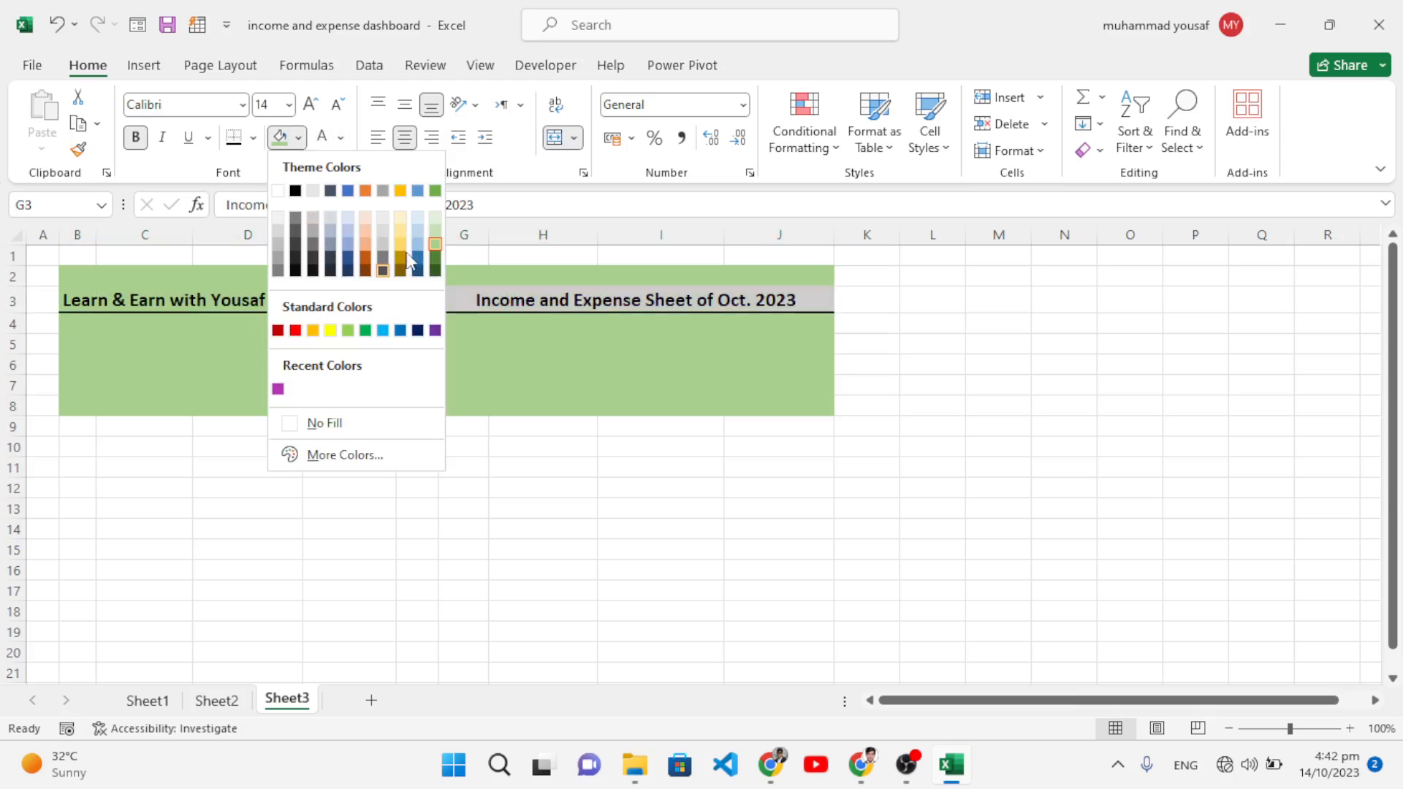
{"action": "left_click", "coordinate": [421, 228]}
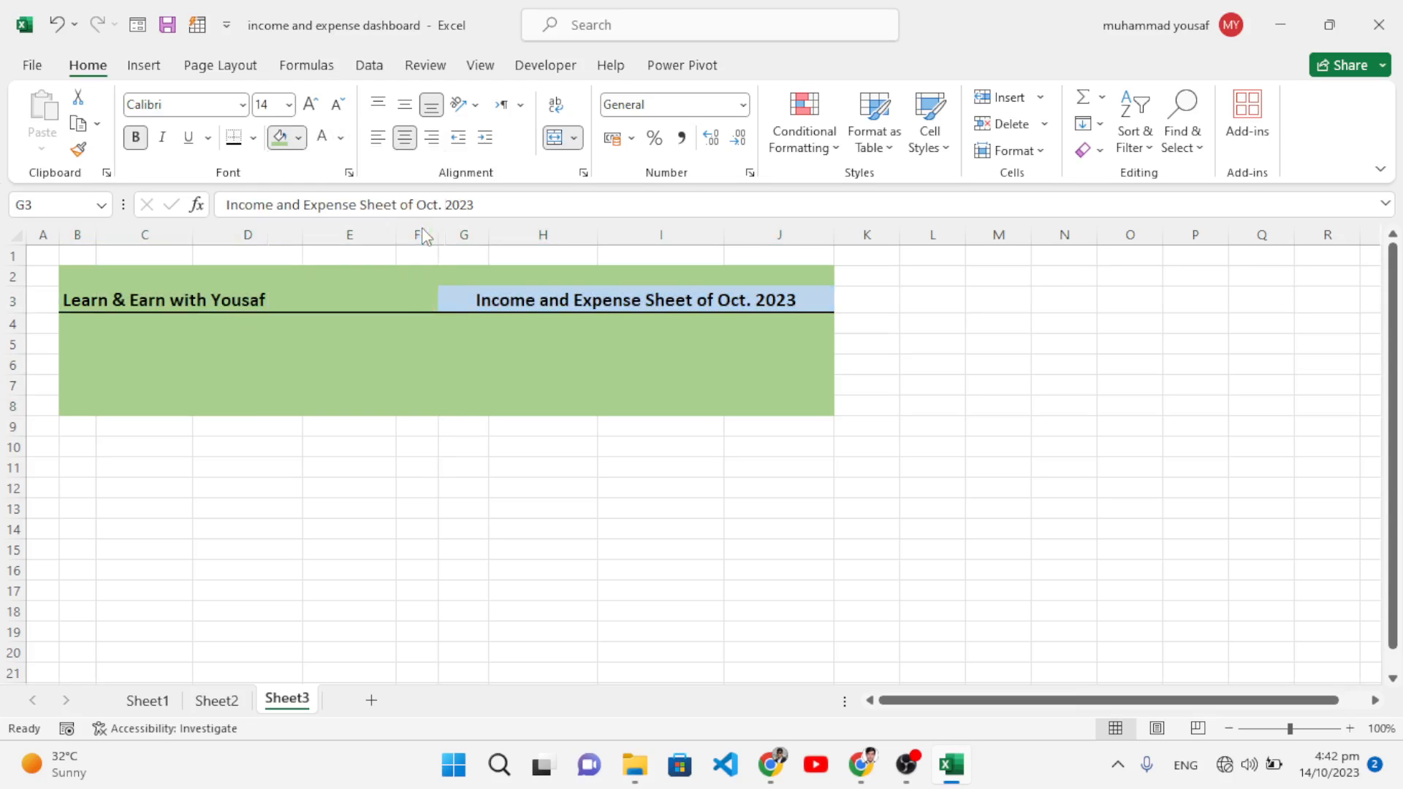
Step: Fill row B9:J9 with the same light blue band
{"action": "left_click_drag", "start_coordinate": [75, 426], "coordinate": [800, 427]}
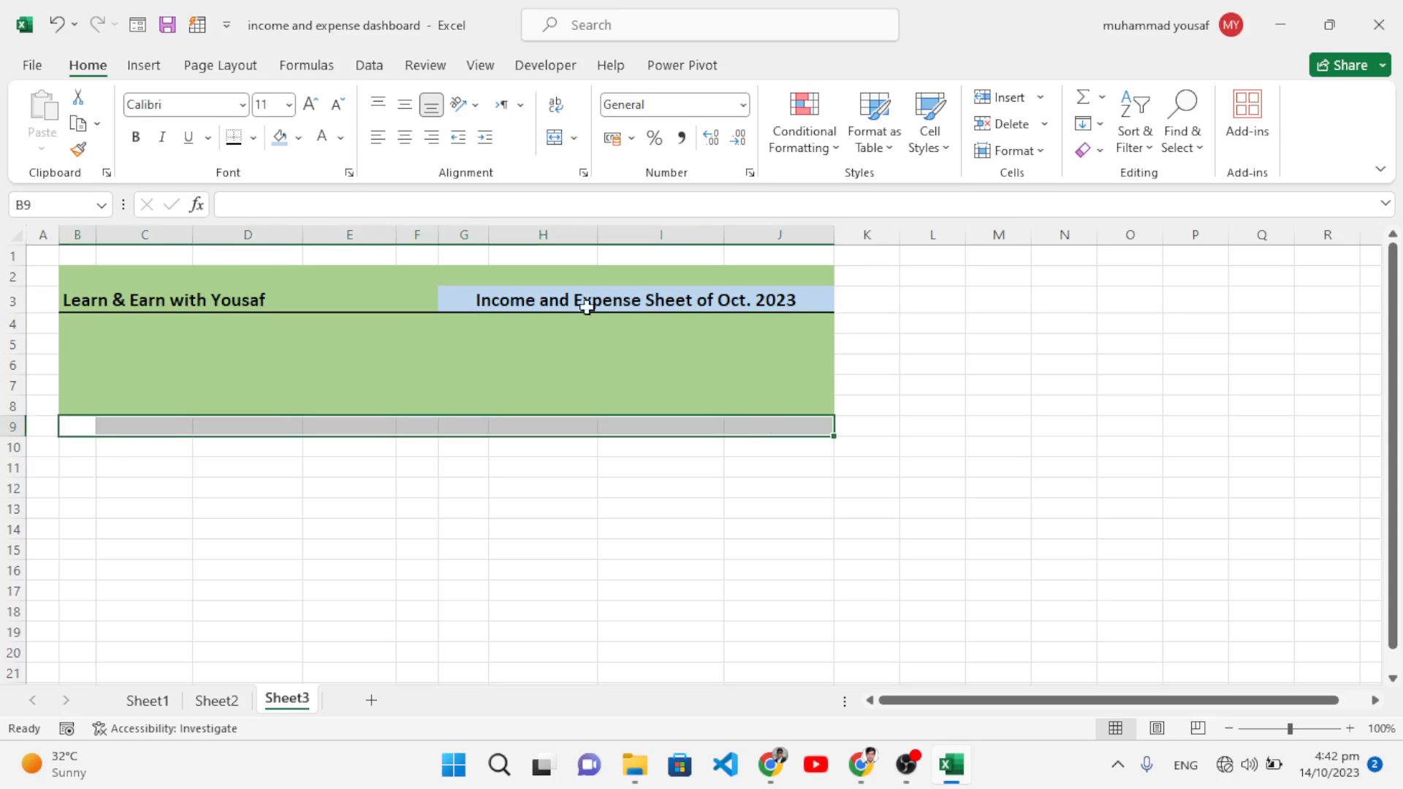
{"action": "left_click", "coordinate": [279, 137]}
{"action": "left_click", "coordinate": [200, 462]}
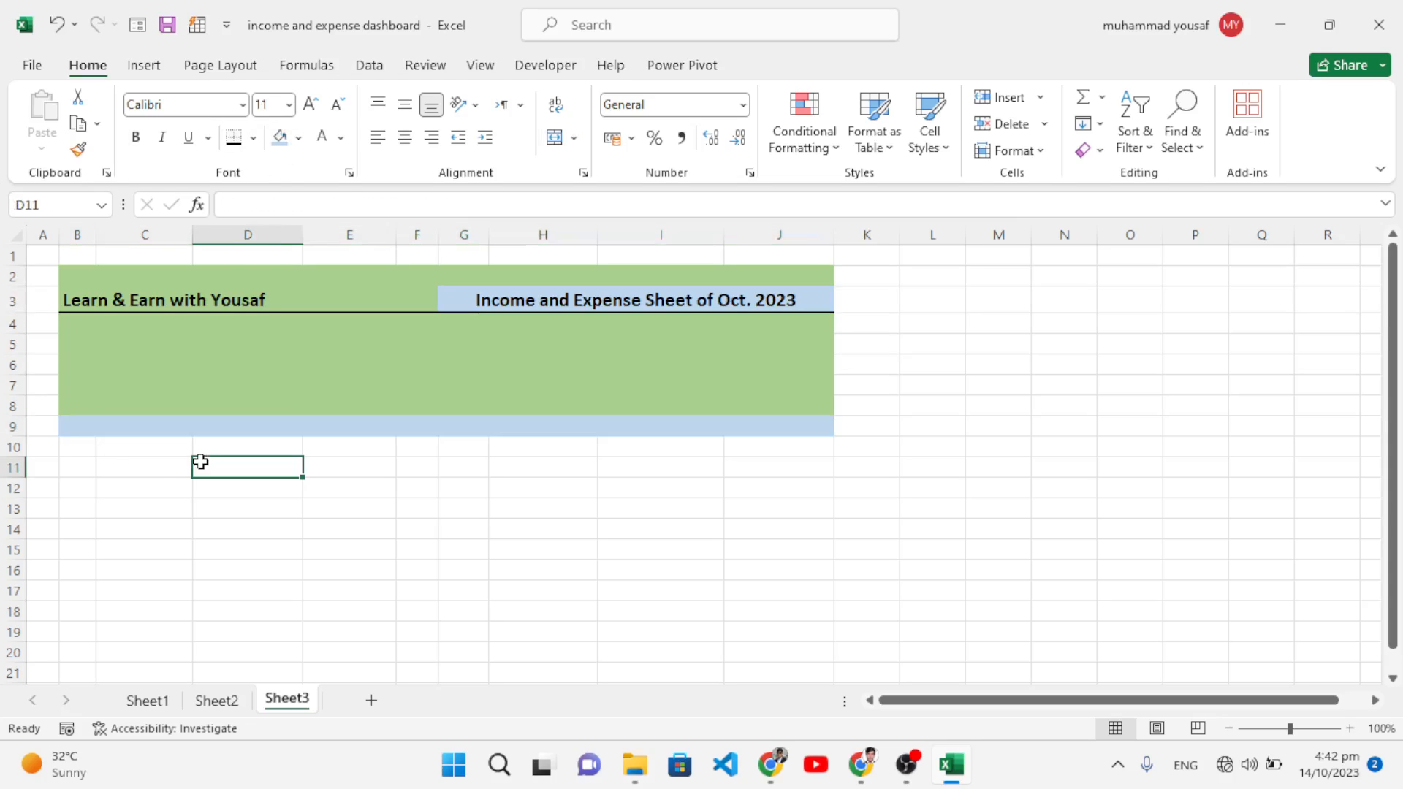
{"action": "left_click", "coordinate": [81, 448]}
Step: Enter the income headings S.No, Date, Income, Amount in B10:E10
{"action": "type", "text": "S.N"}
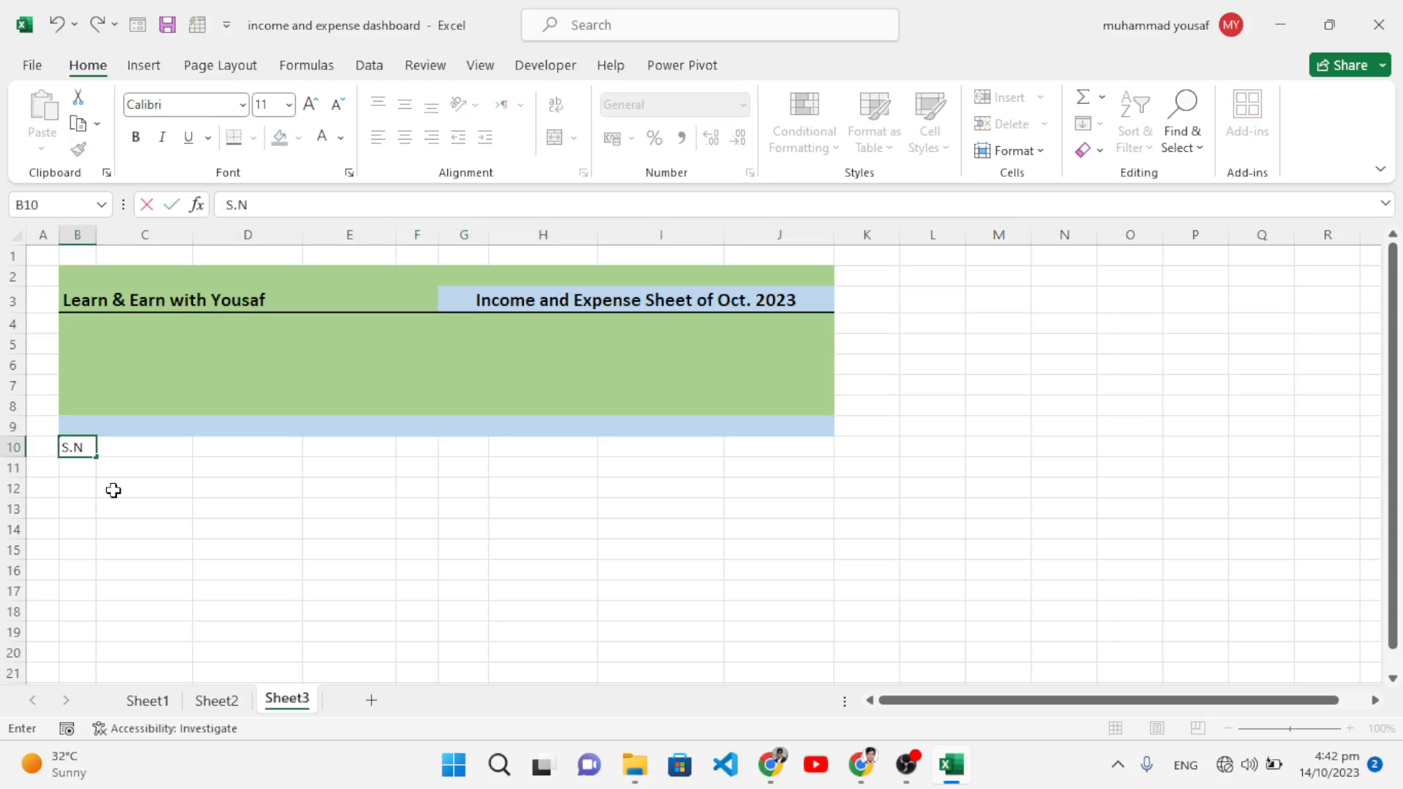
{"action": "type", "text": "o"}
{"action": "key", "text": "Tab"}
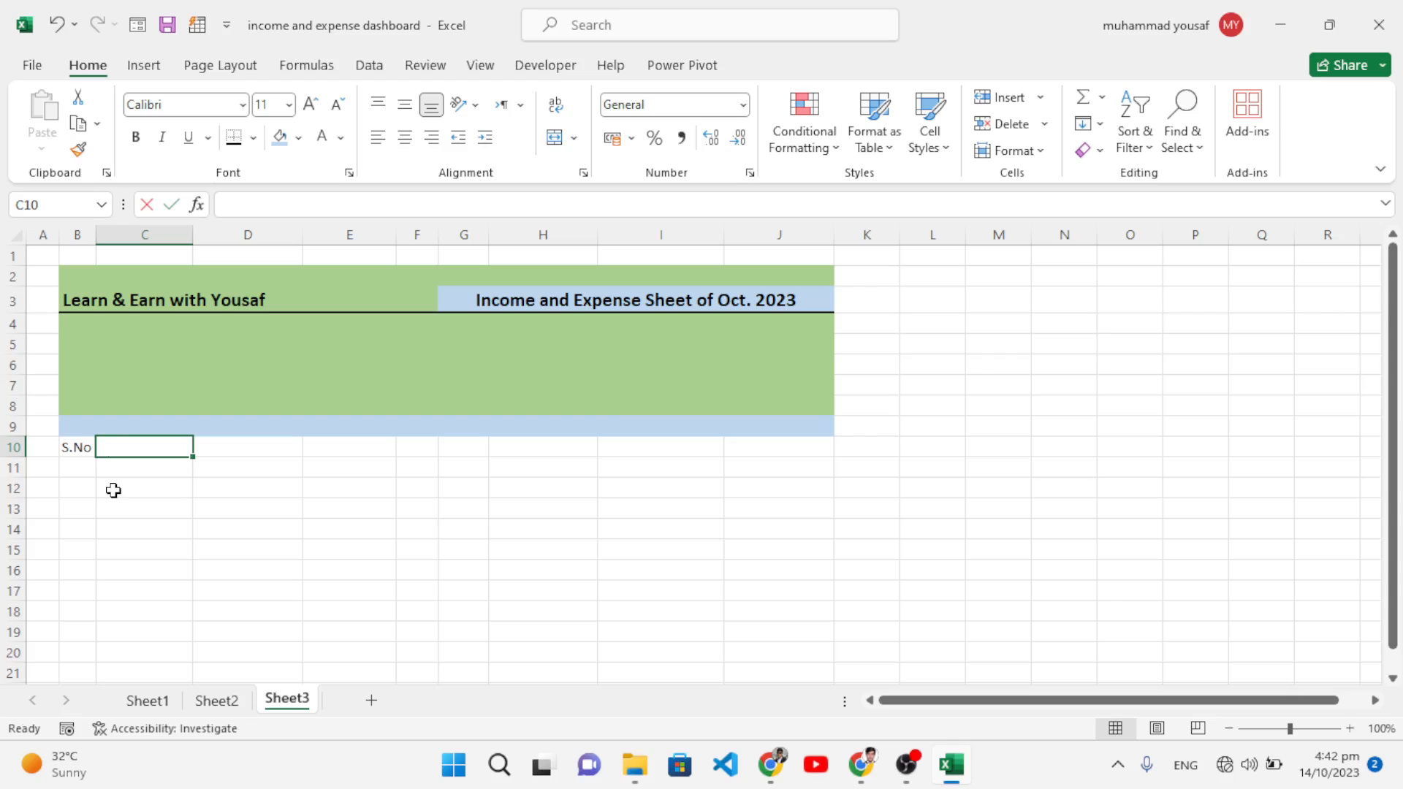
{"action": "type", "text": "Date"}
{"action": "key", "text": "Tab"}
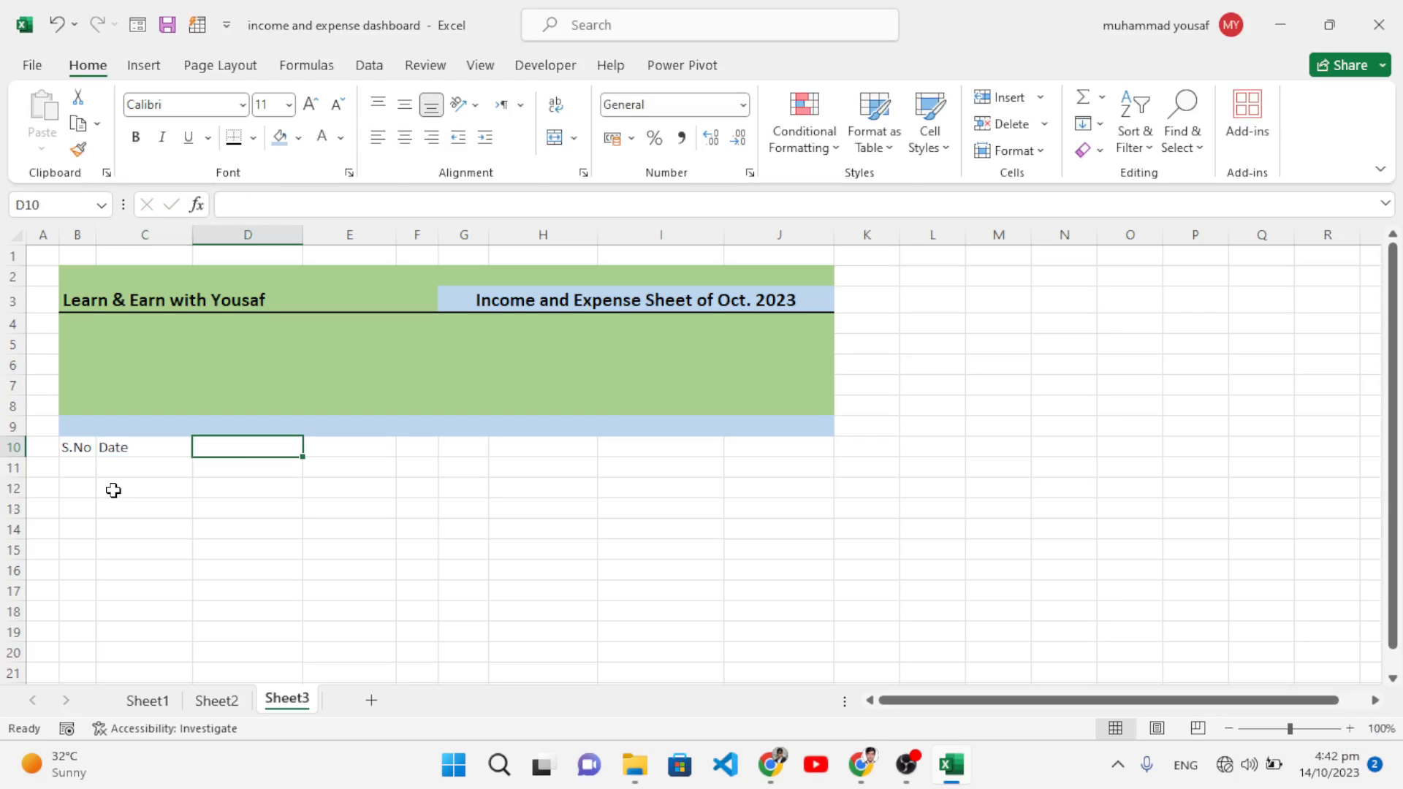
{"action": "type", "text": "Income"}
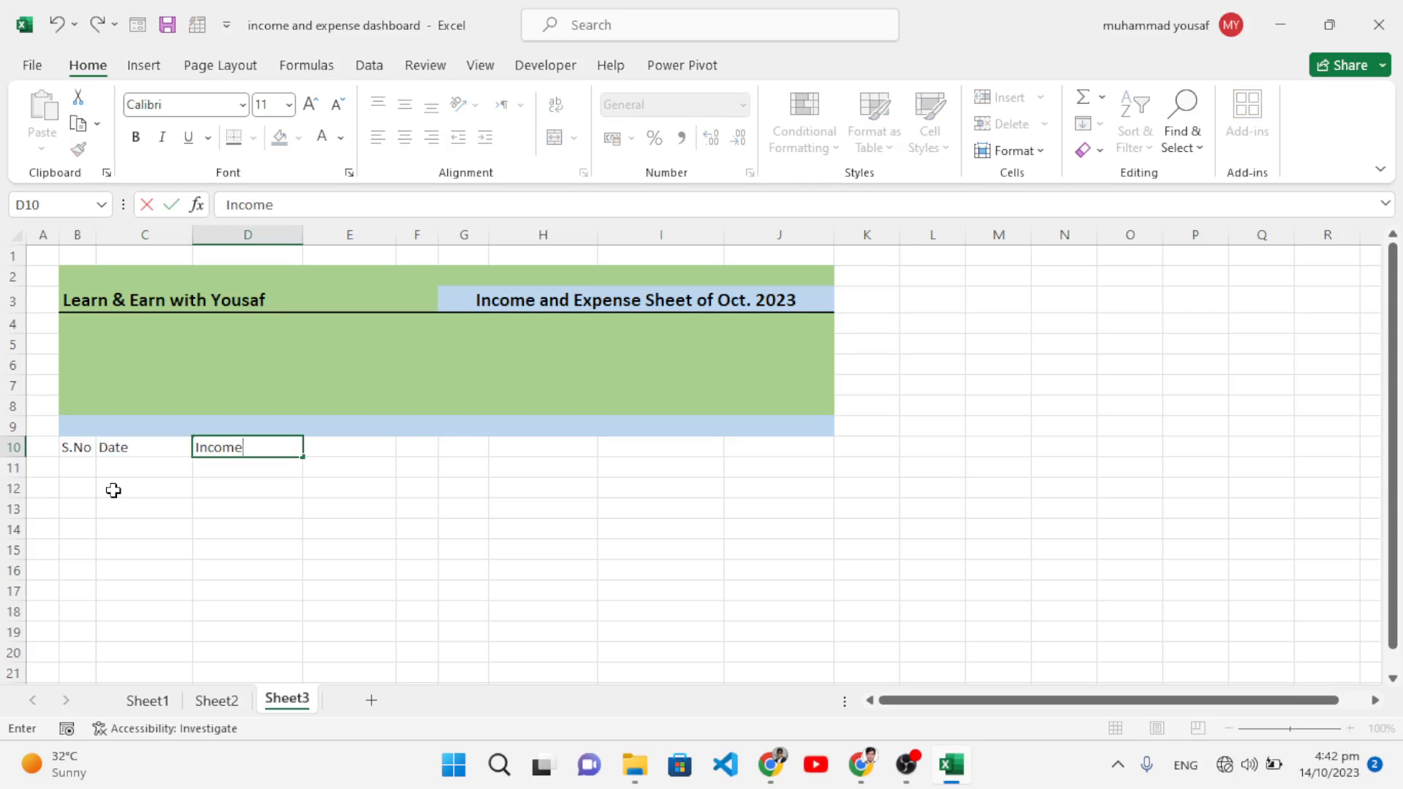
{"action": "key", "text": "Tab"}
{"action": "type", "text": "Amou"}
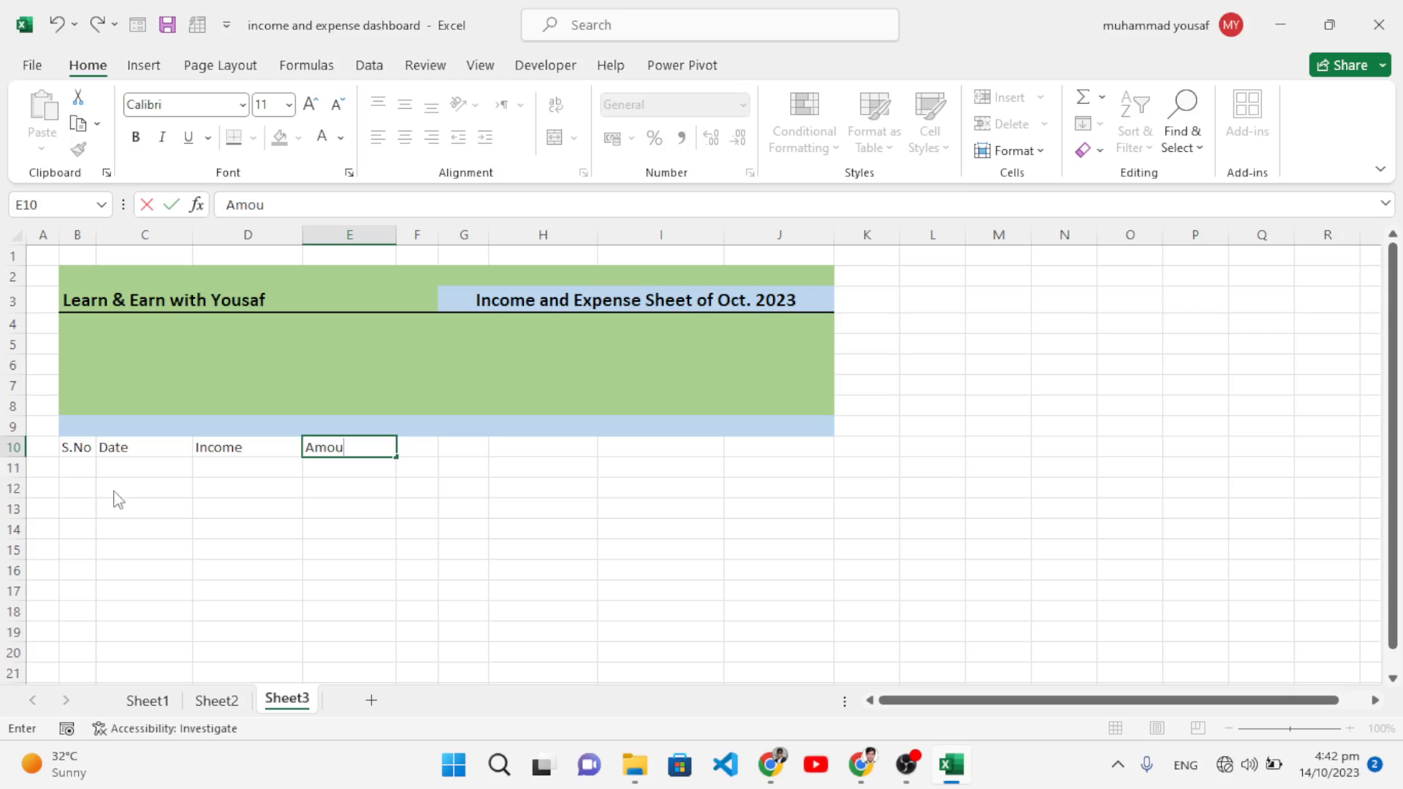
{"action": "type", "text": "nt"}
{"action": "key", "text": "Tab"}
{"action": "key", "text": "Tab"}
Step: Enter the expense headings S.No, Date, Expense, Amount in G10:J10
{"action": "type", "text": "S"}
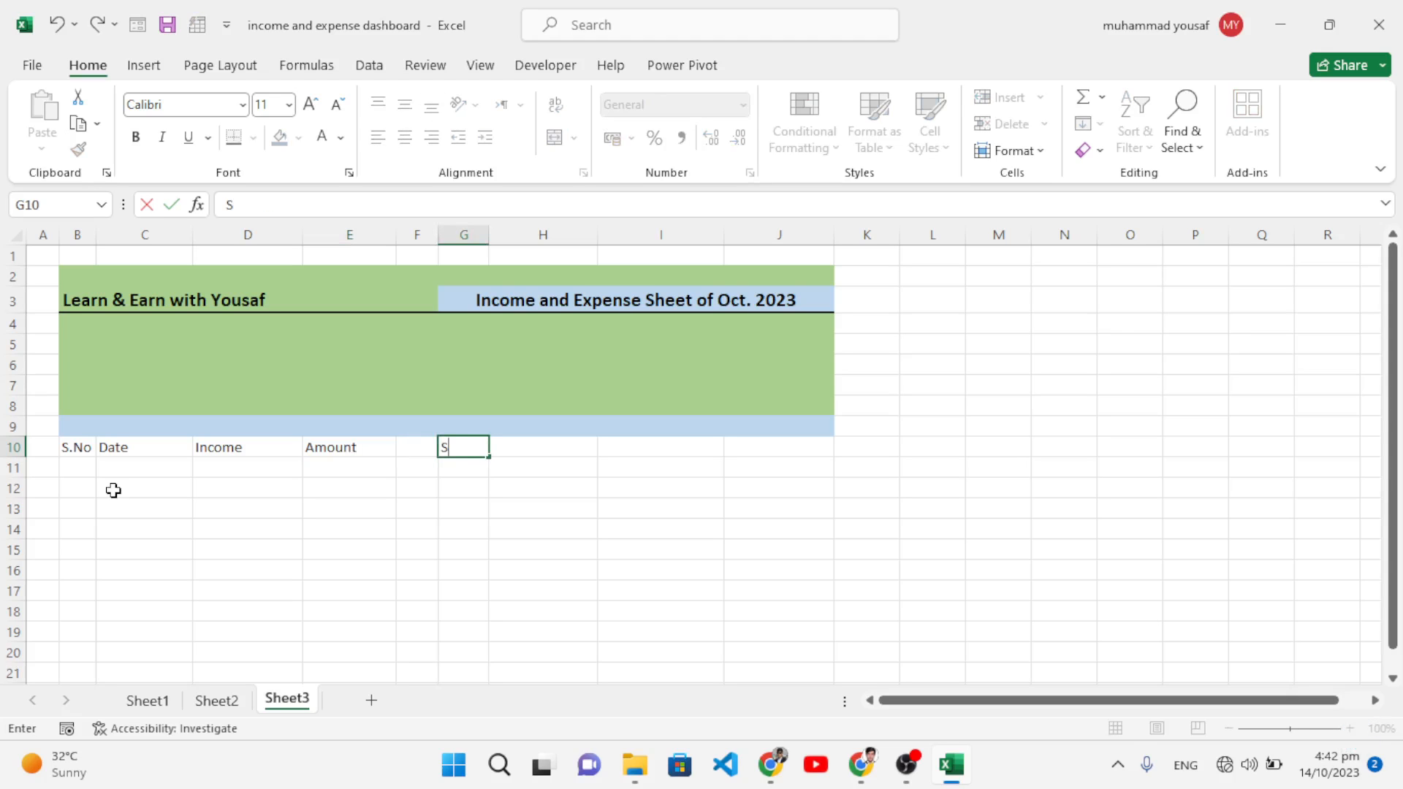
{"action": "type", "text": ".No"}
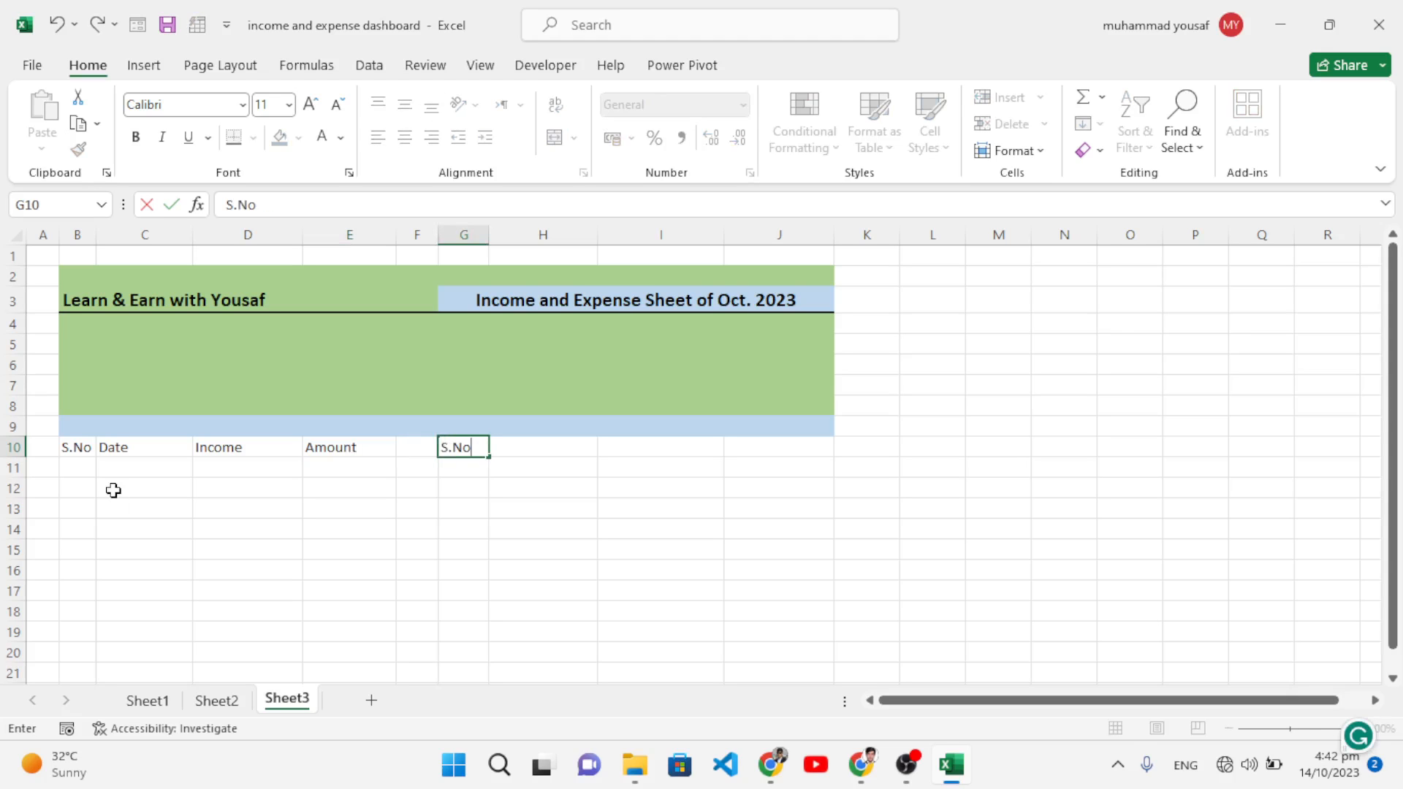
{"action": "key", "text": "Tab"}
{"action": "type", "text": "Exp"}
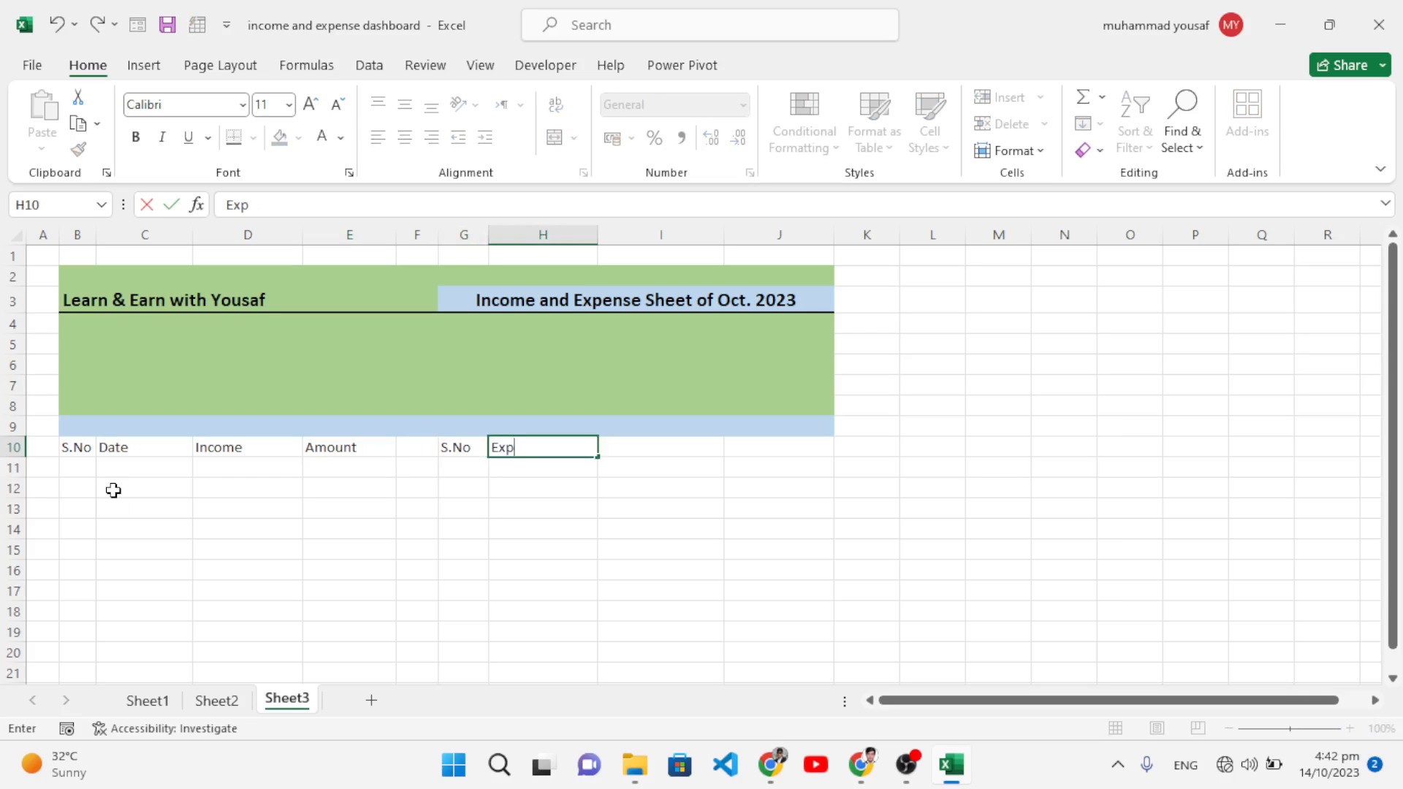
{"action": "type", "text": "re"}
{"action": "key", "text": "BackSpace"}
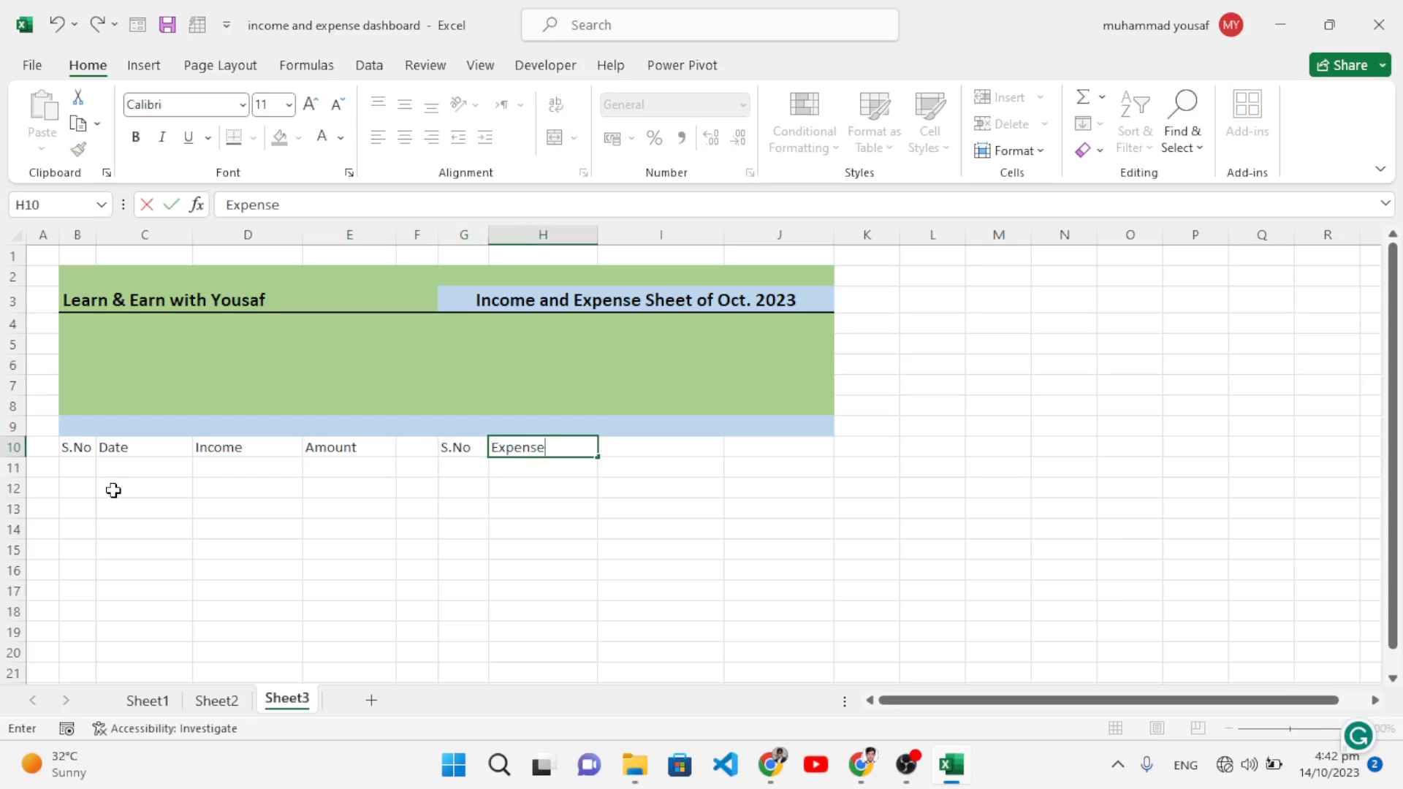
{"action": "key", "text": "Tab"}
{"action": "key", "text": "Left"}
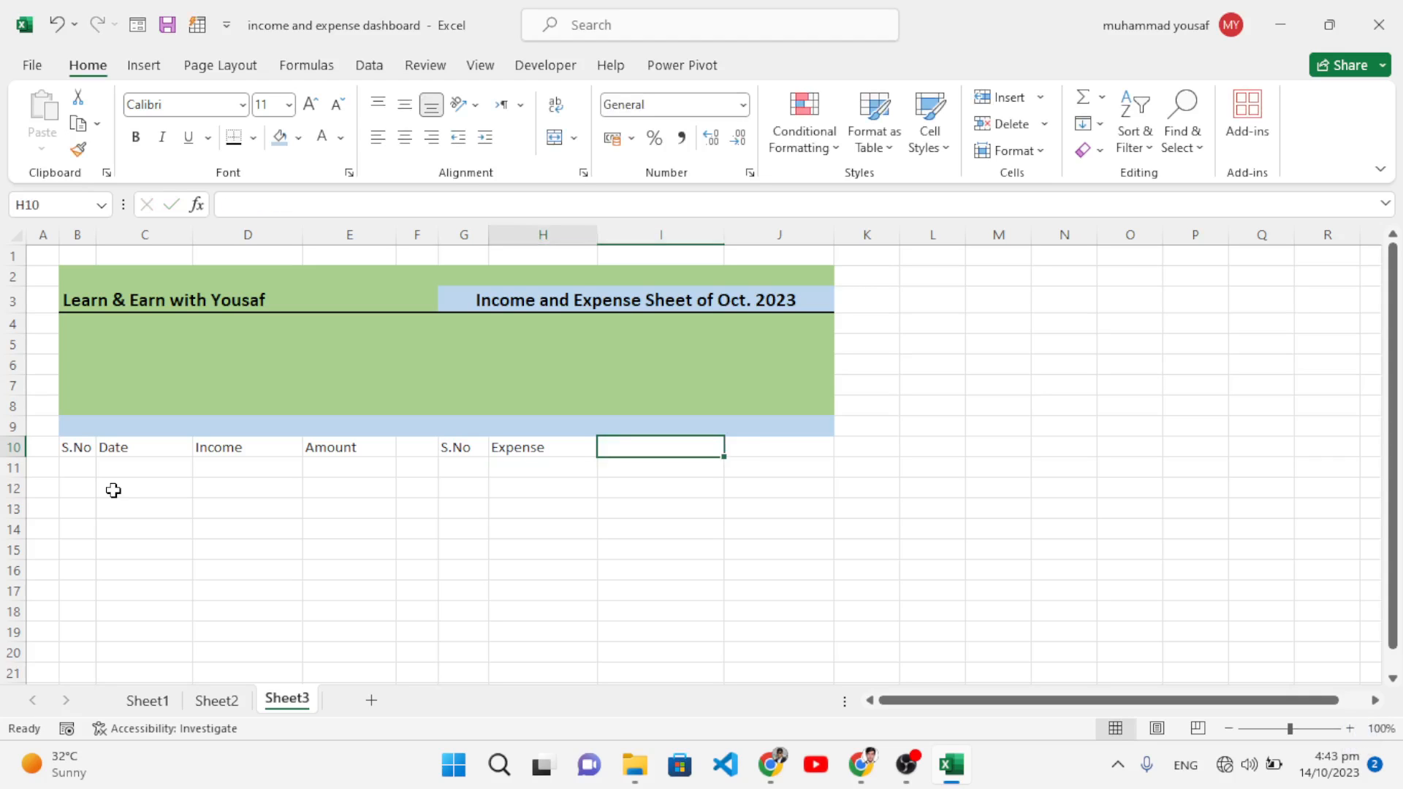
{"action": "type", "text": "Dae"}
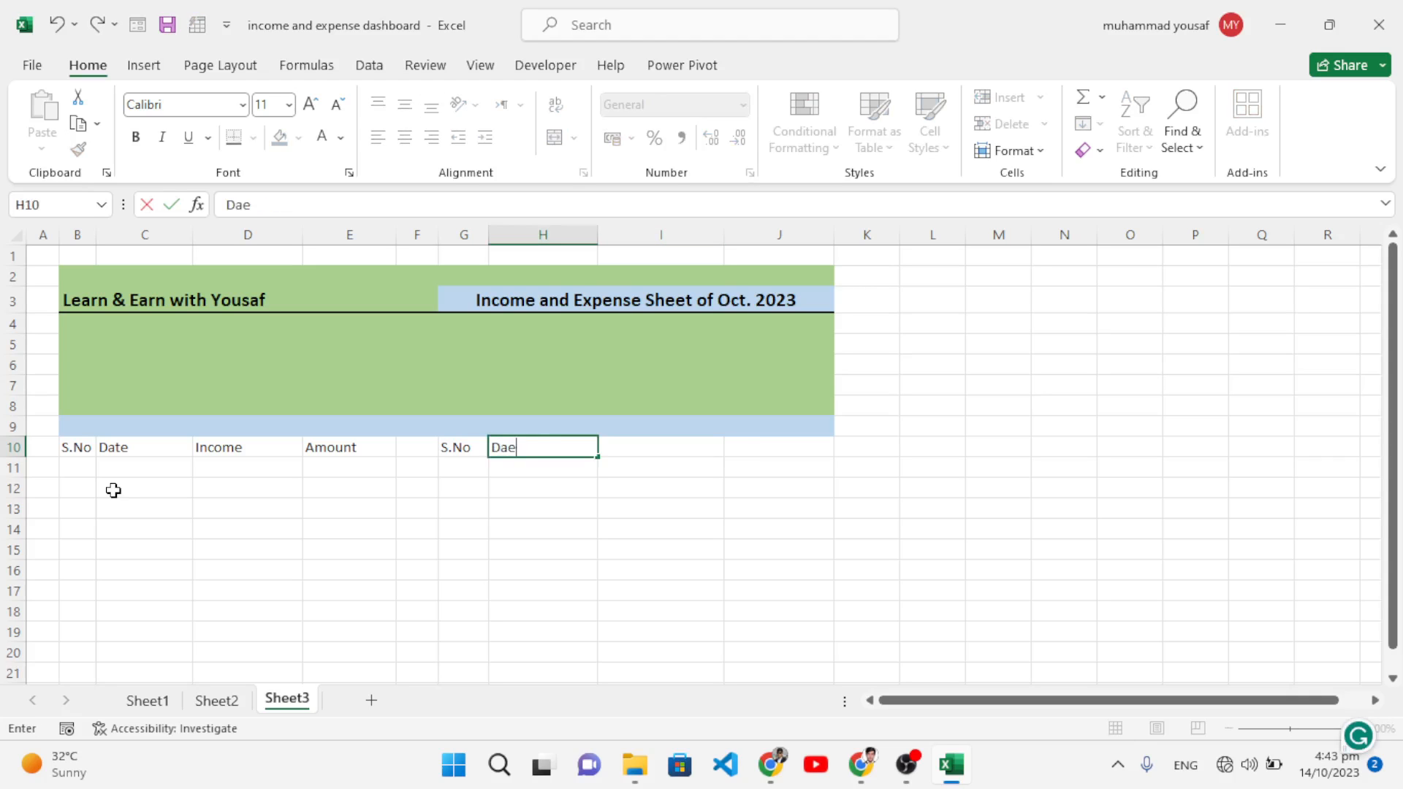
{"action": "key", "text": "Tab"}
{"action": "type", "text": "E"}
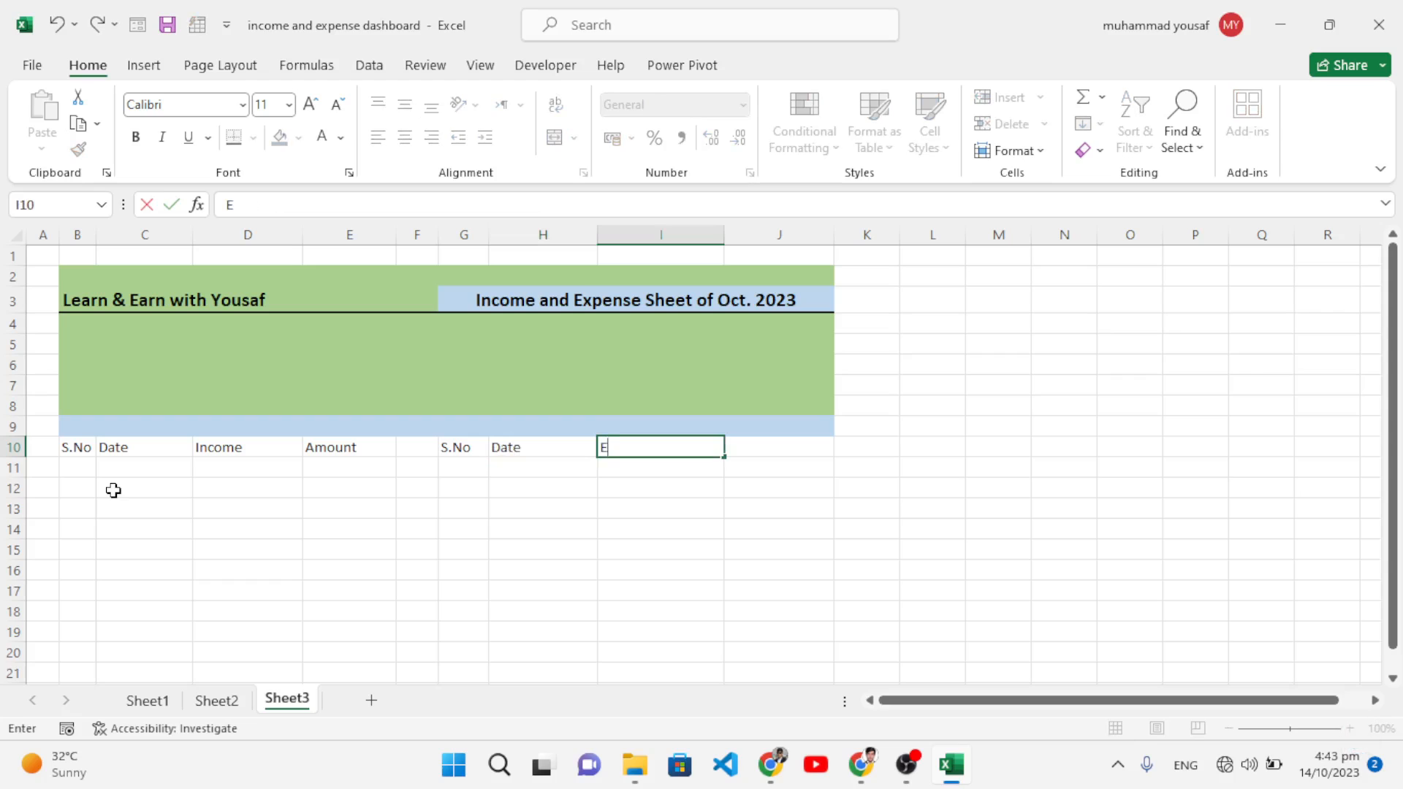
{"action": "type", "text": "xpense"}
{"action": "key", "text": "Tab"}
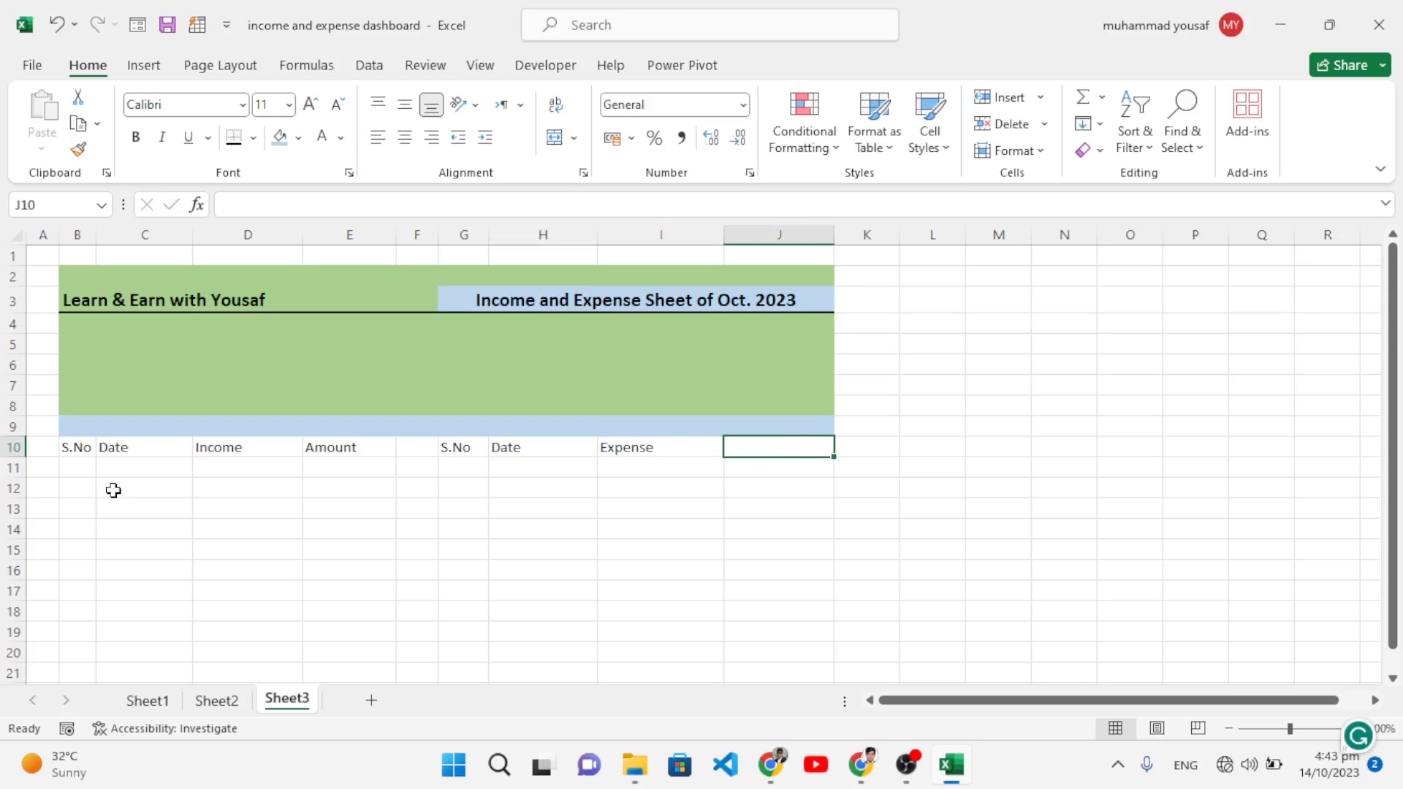
{"action": "type", "text": "Amount"}
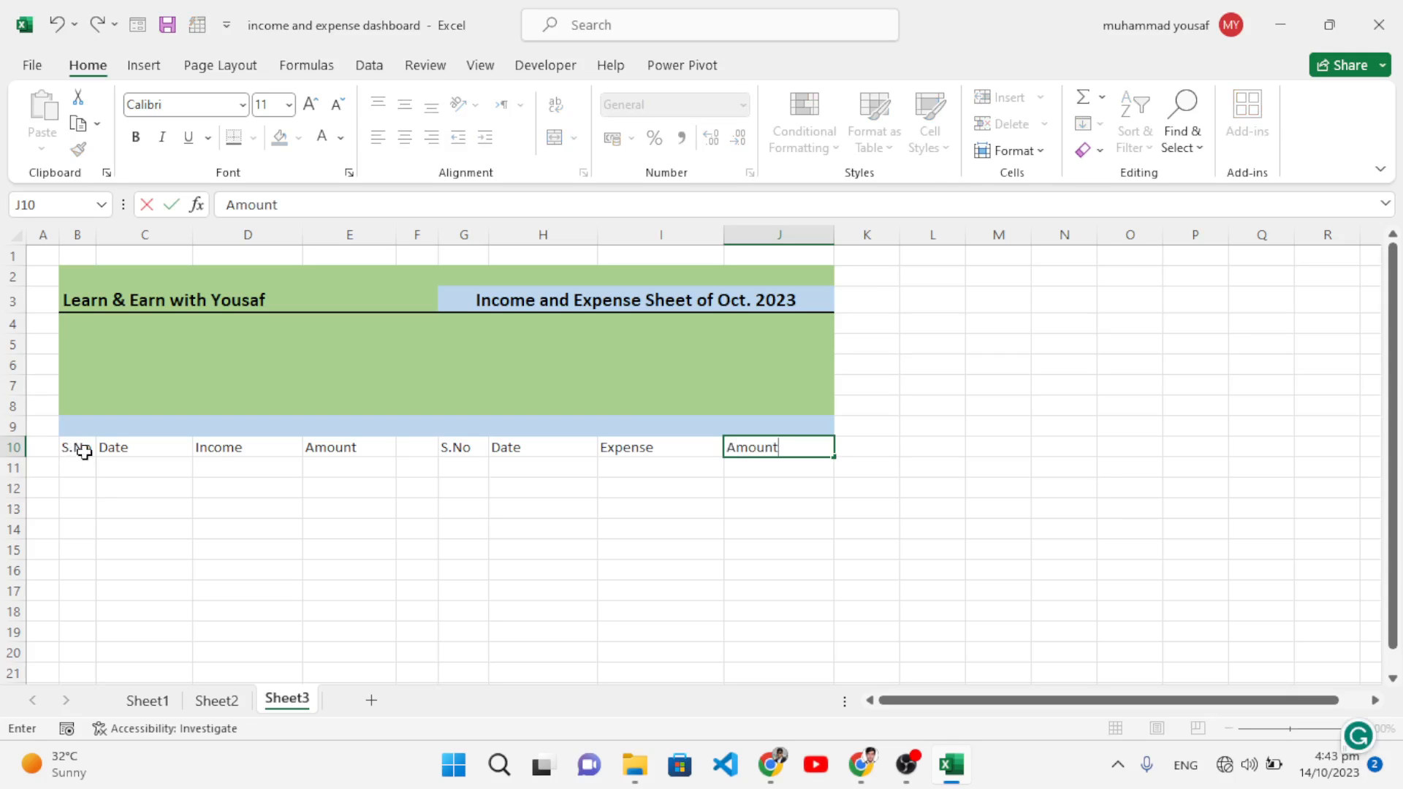
Step: Make the B10:J10 headings bold and centre them horizontally and vertically
{"action": "left_click_drag", "start_coordinate": [84, 453], "coordinate": [791, 450]}
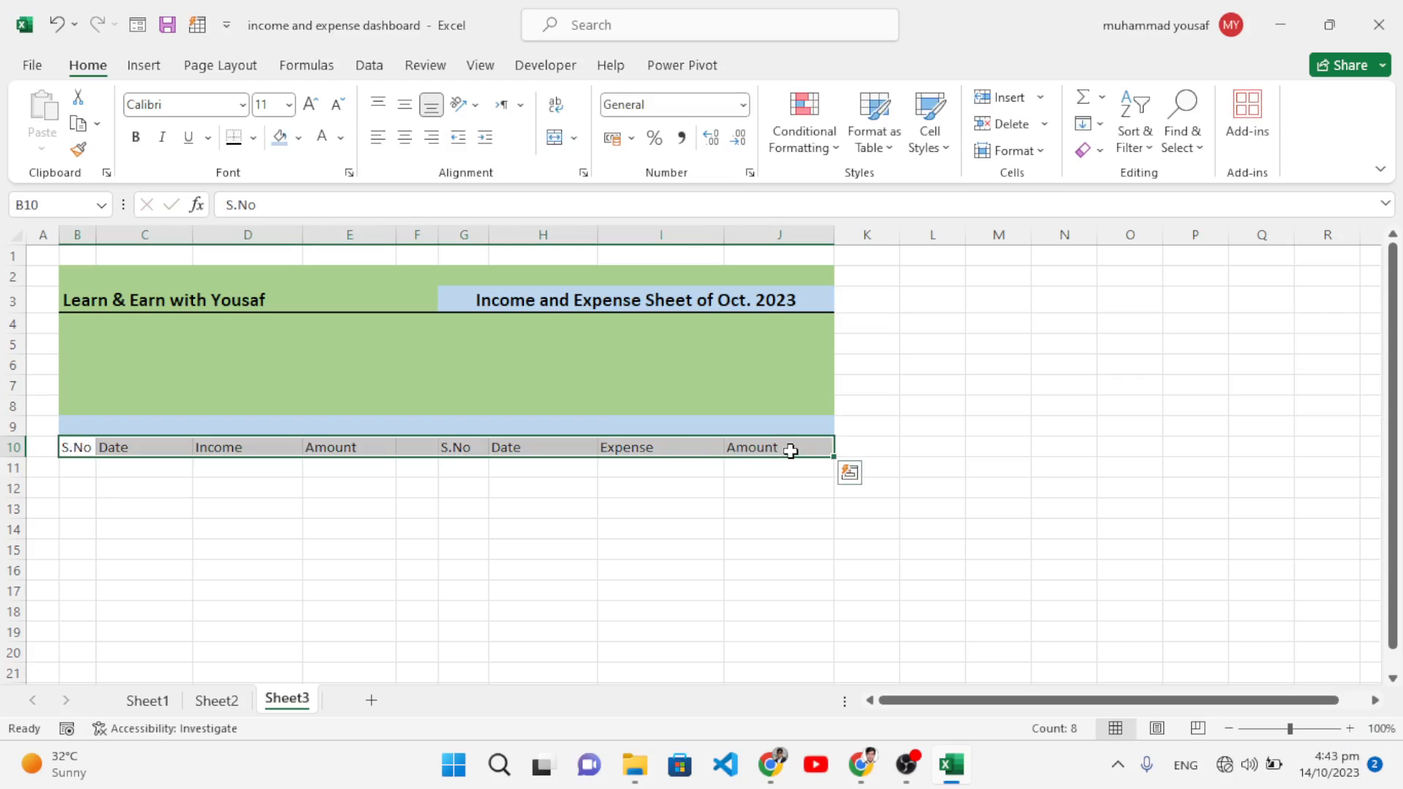
{"action": "key", "text": "ctrl+b"}
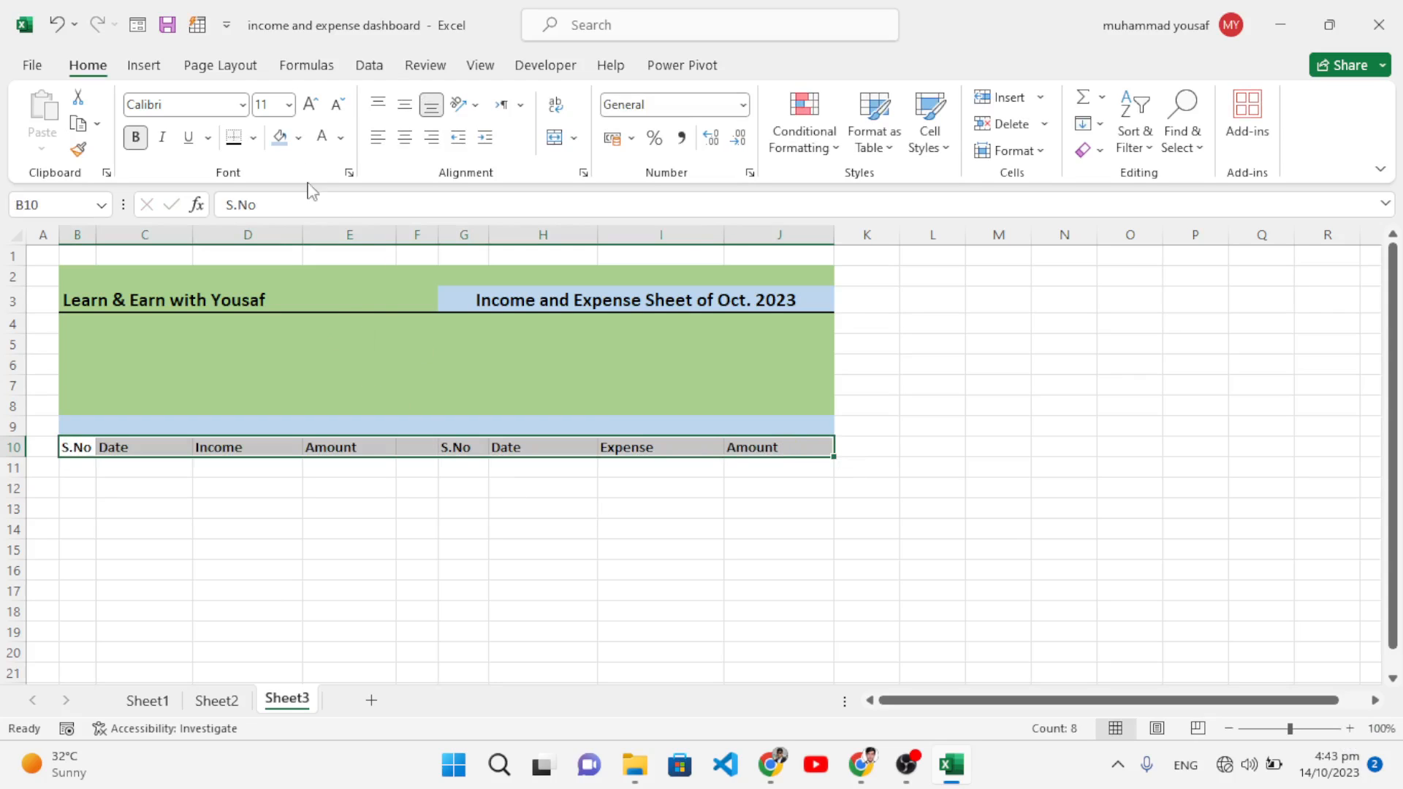
{"action": "left_click", "coordinate": [405, 138]}
{"action": "left_click", "coordinate": [404, 105]}
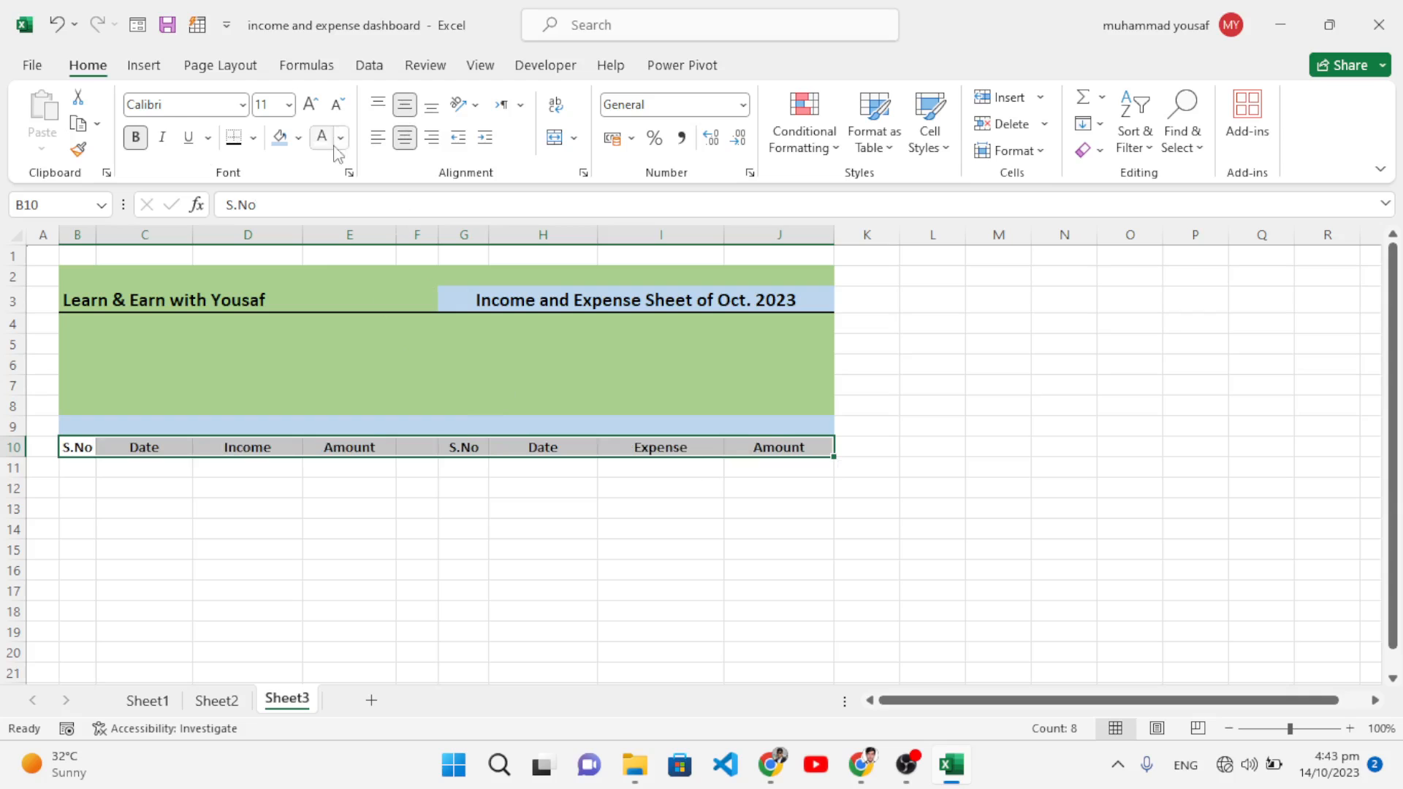
Step: Convert B10:E12 into a header-row table styled Table Style Medium 11
{"action": "left_click", "coordinate": [323, 486]}
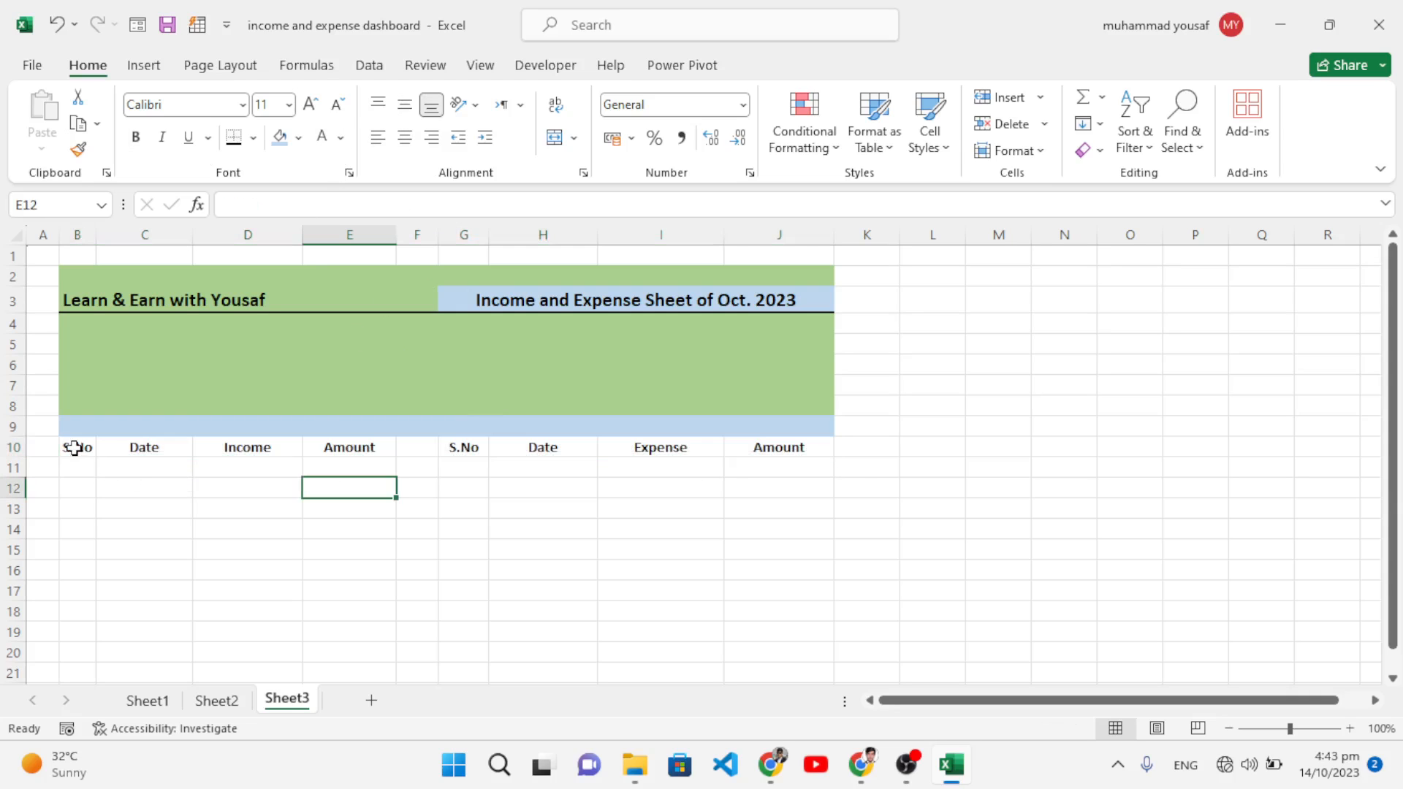
{"action": "left_click_drag", "start_coordinate": [75, 447], "coordinate": [356, 489]}
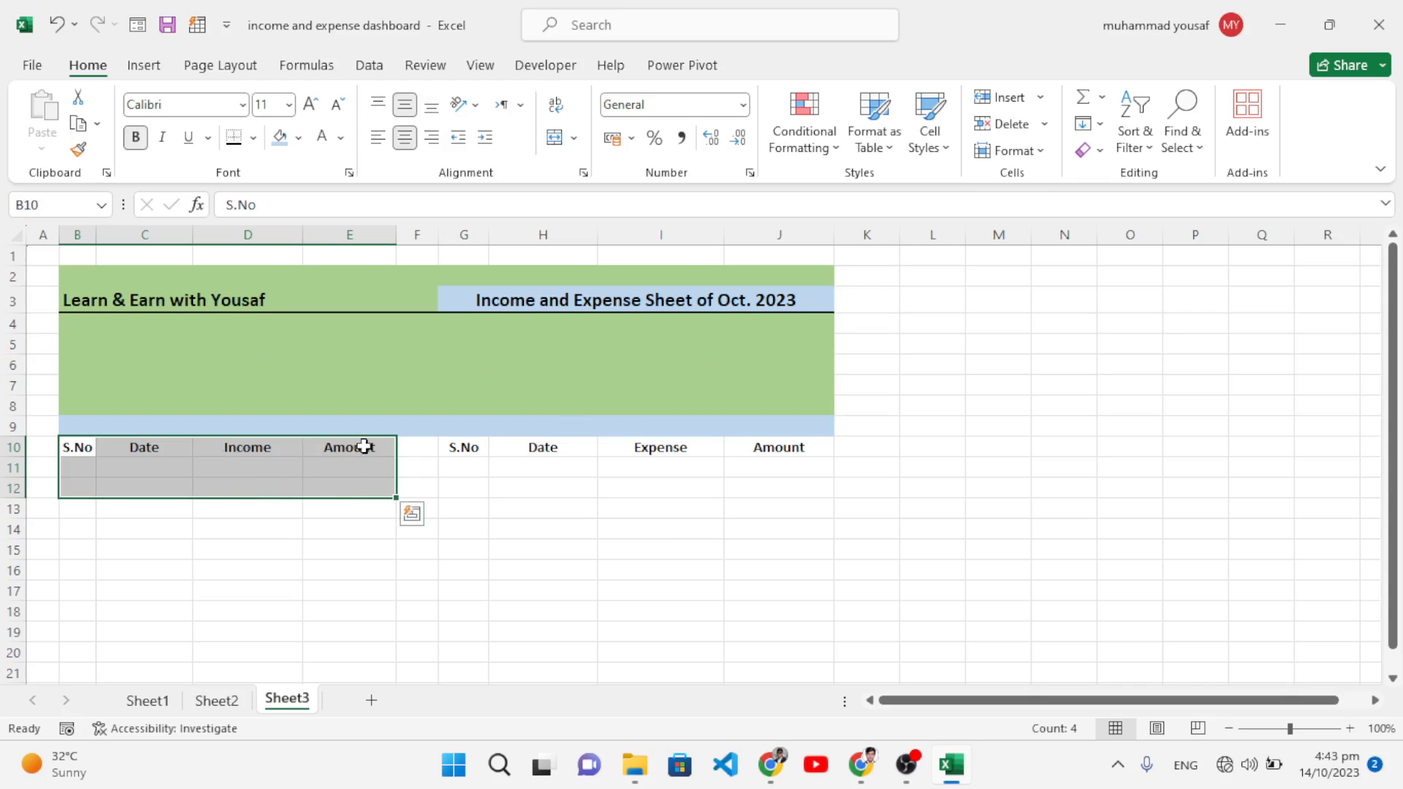
{"action": "key", "text": "ctrl+t"}
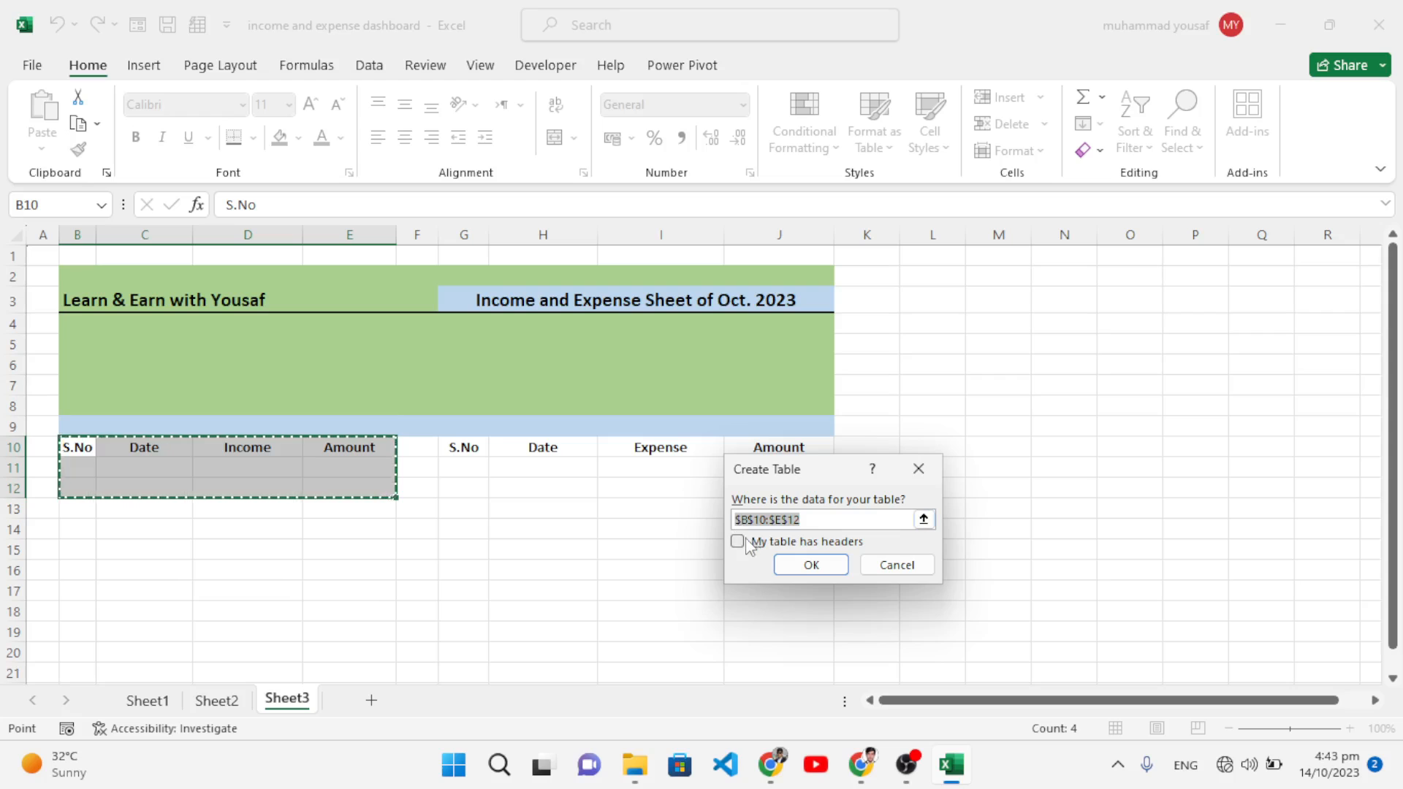
{"action": "left_click", "coordinate": [737, 541]}
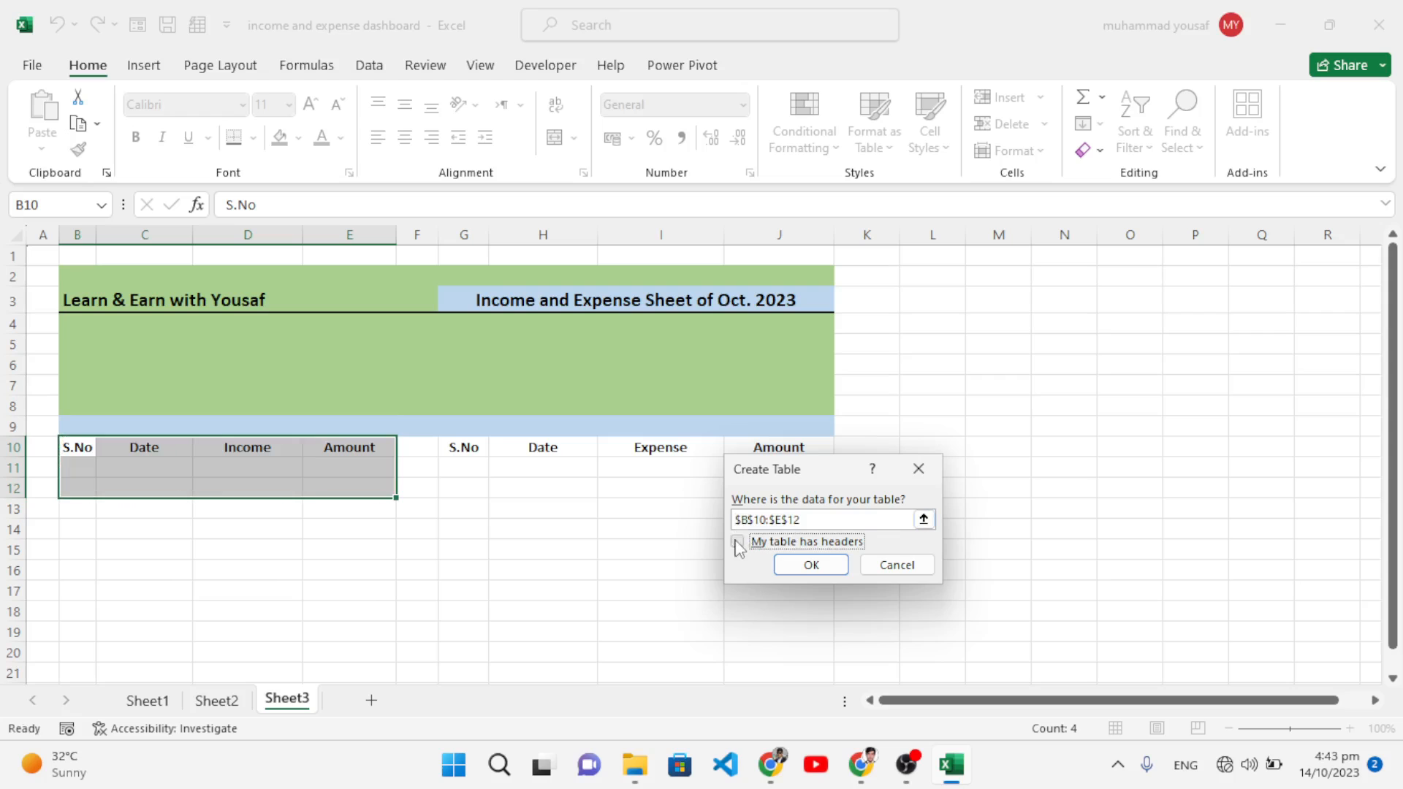
{"action": "left_click", "coordinate": [810, 565]}
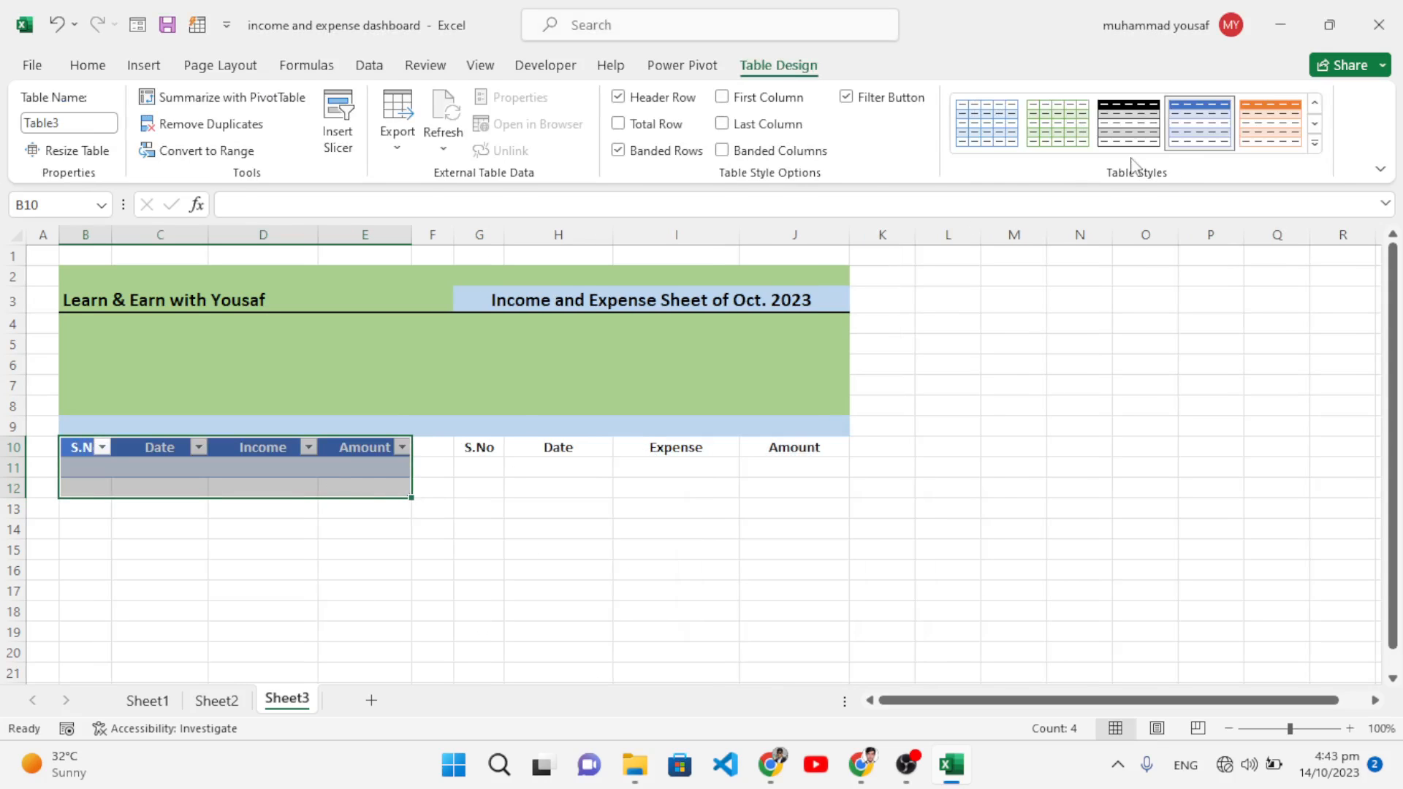
{"action": "left_click", "coordinate": [1317, 146]}
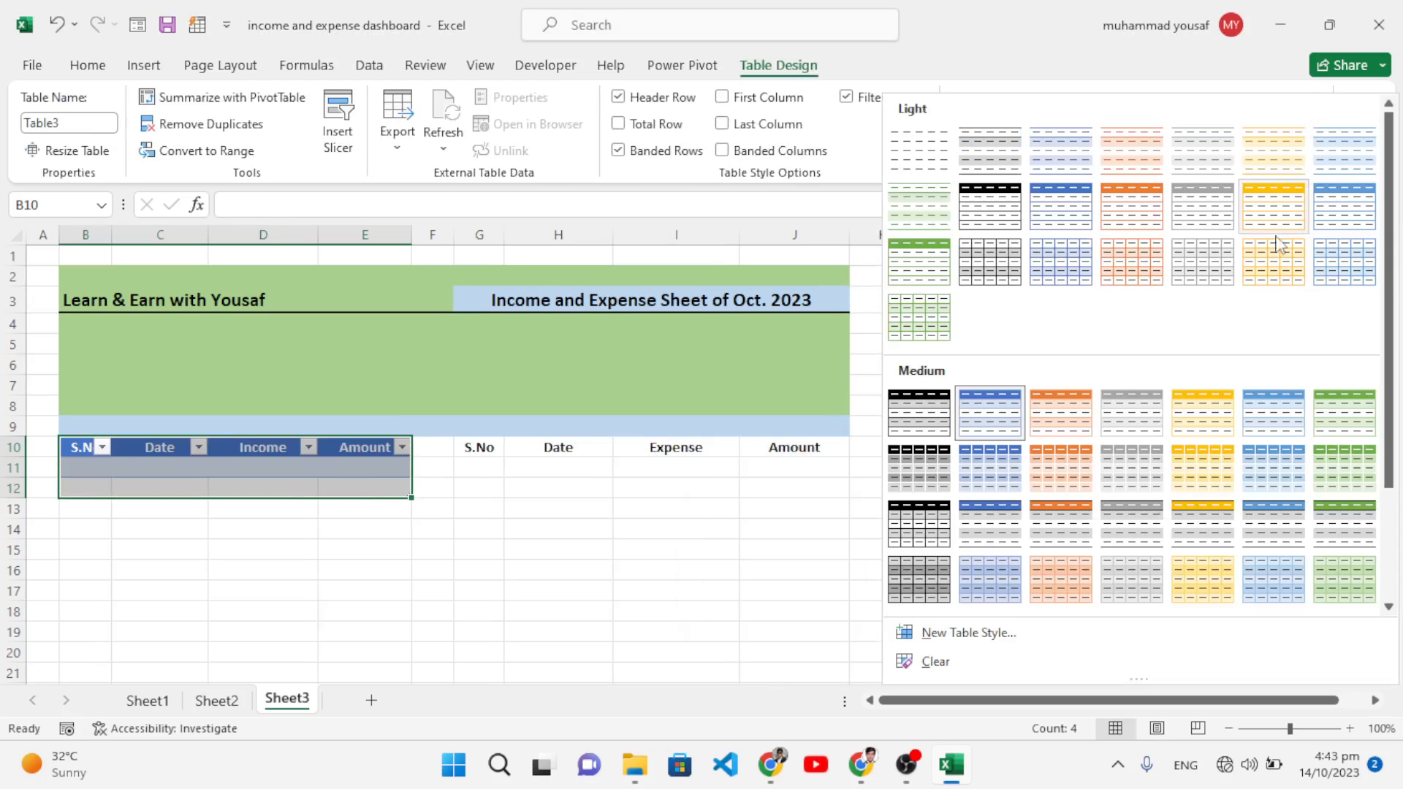
{"action": "left_click", "coordinate": [1152, 477]}
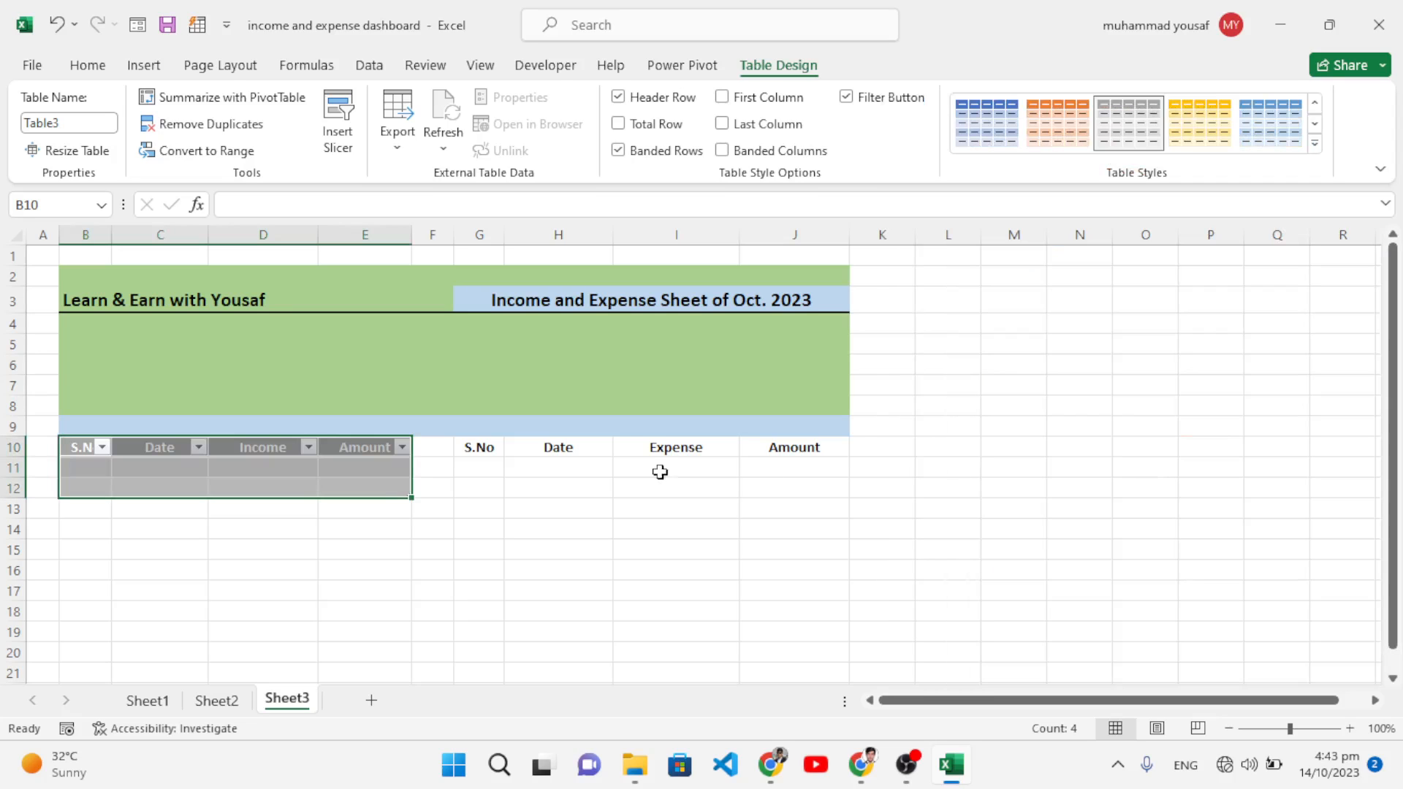
Step: Format G10:J12 as a second table in the matching grey style
{"action": "left_click_drag", "start_coordinate": [490, 451], "coordinate": [802, 499]}
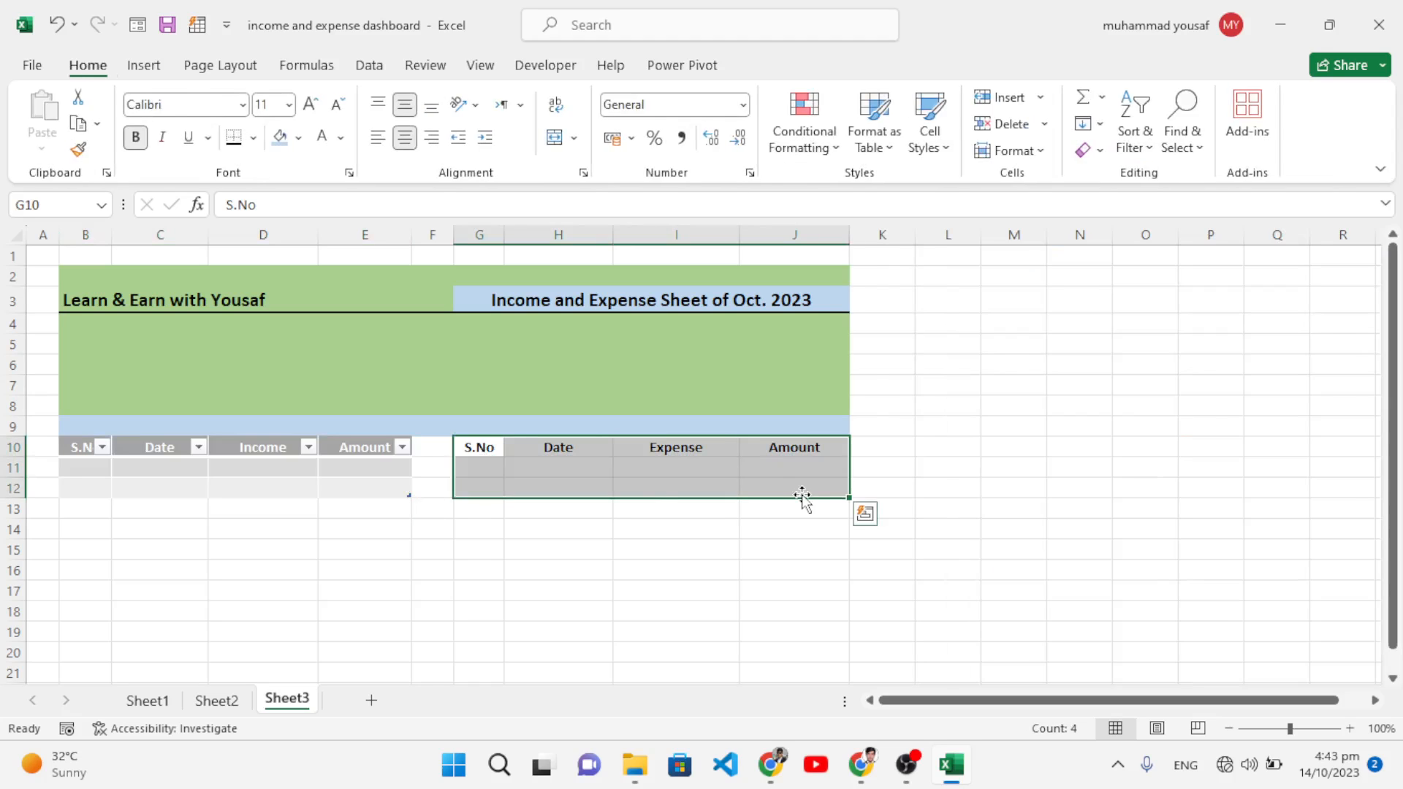
{"action": "left_click", "coordinate": [621, 472]}
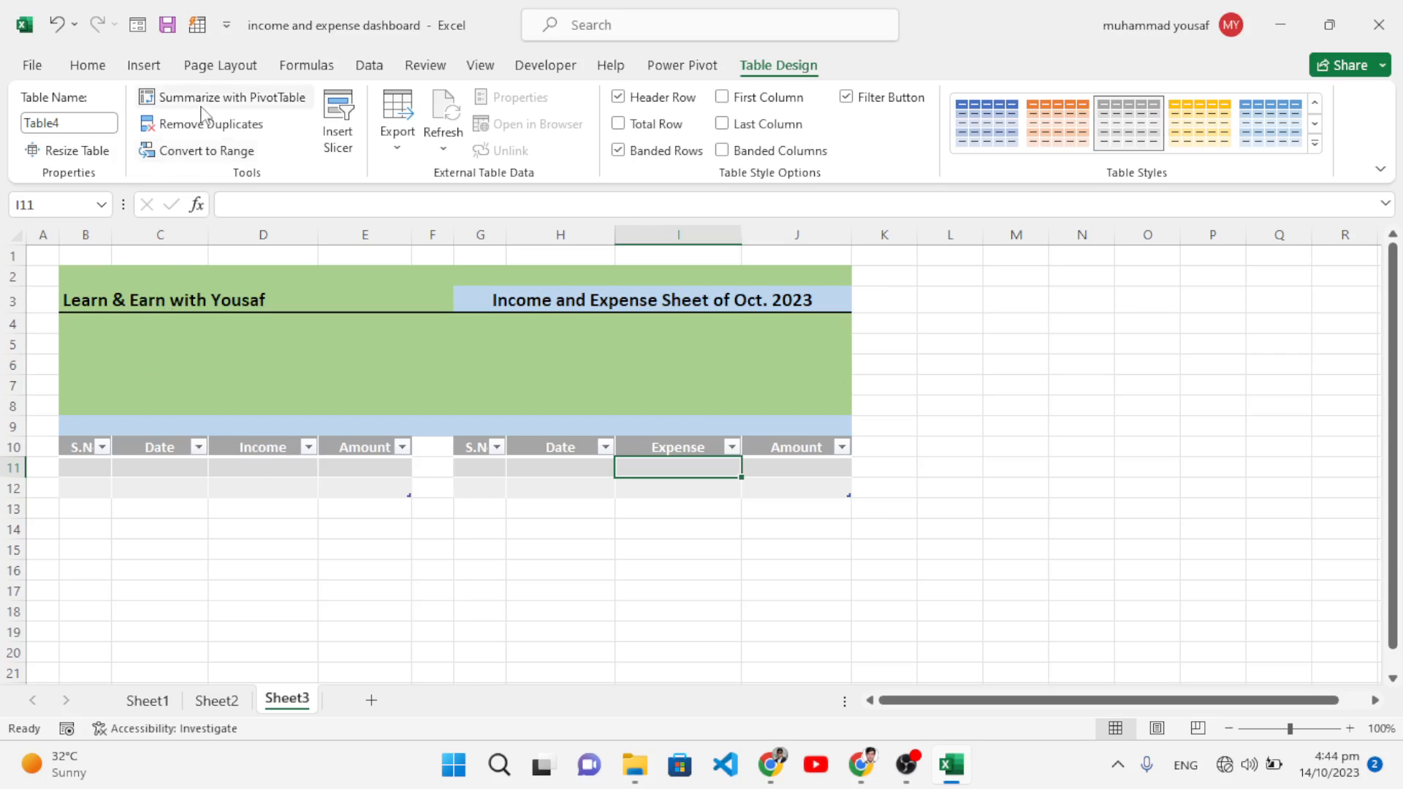
Step: Draw a 5.13 cm-wide rectangle below the title with white fill and no outline
{"action": "left_click", "coordinate": [146, 70]}
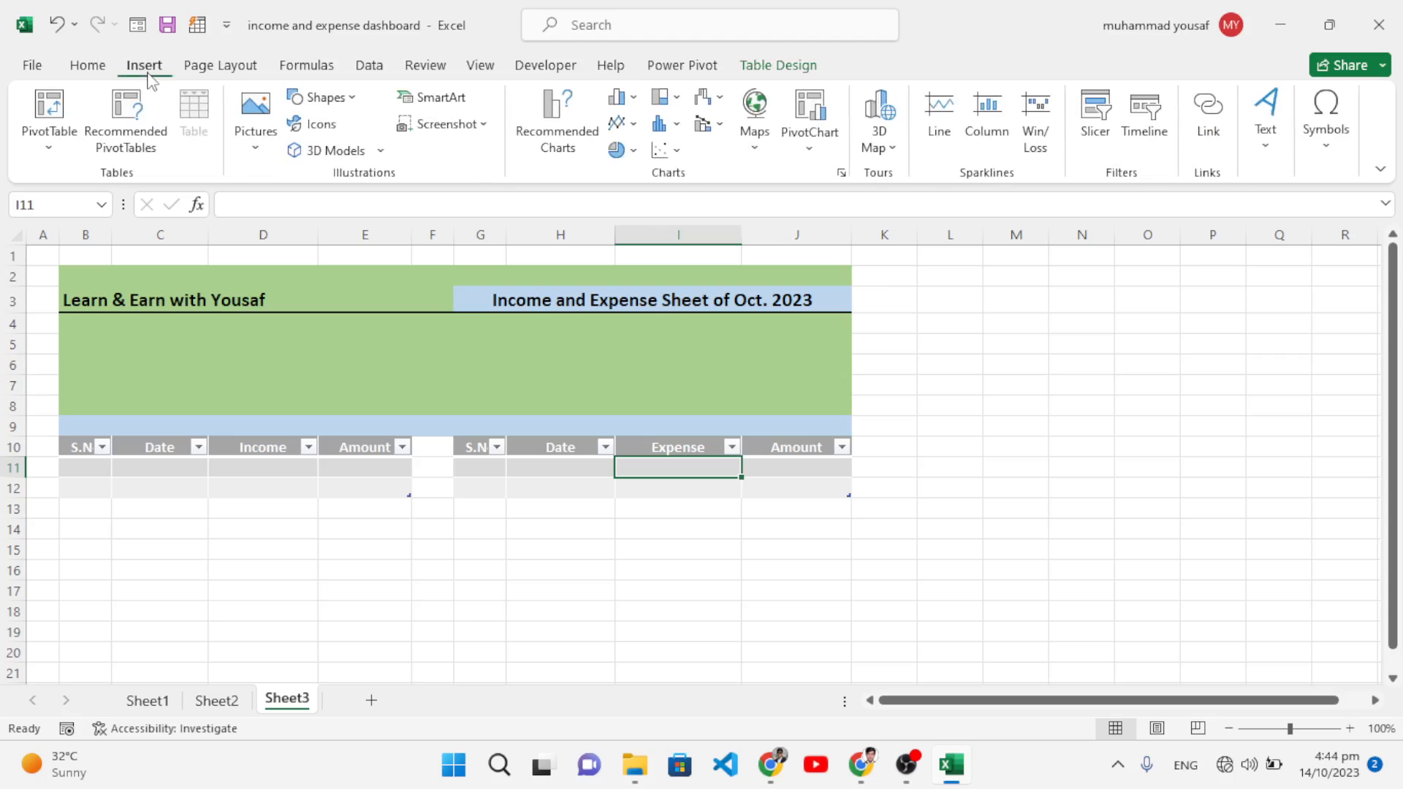
{"action": "left_click", "coordinate": [327, 97]}
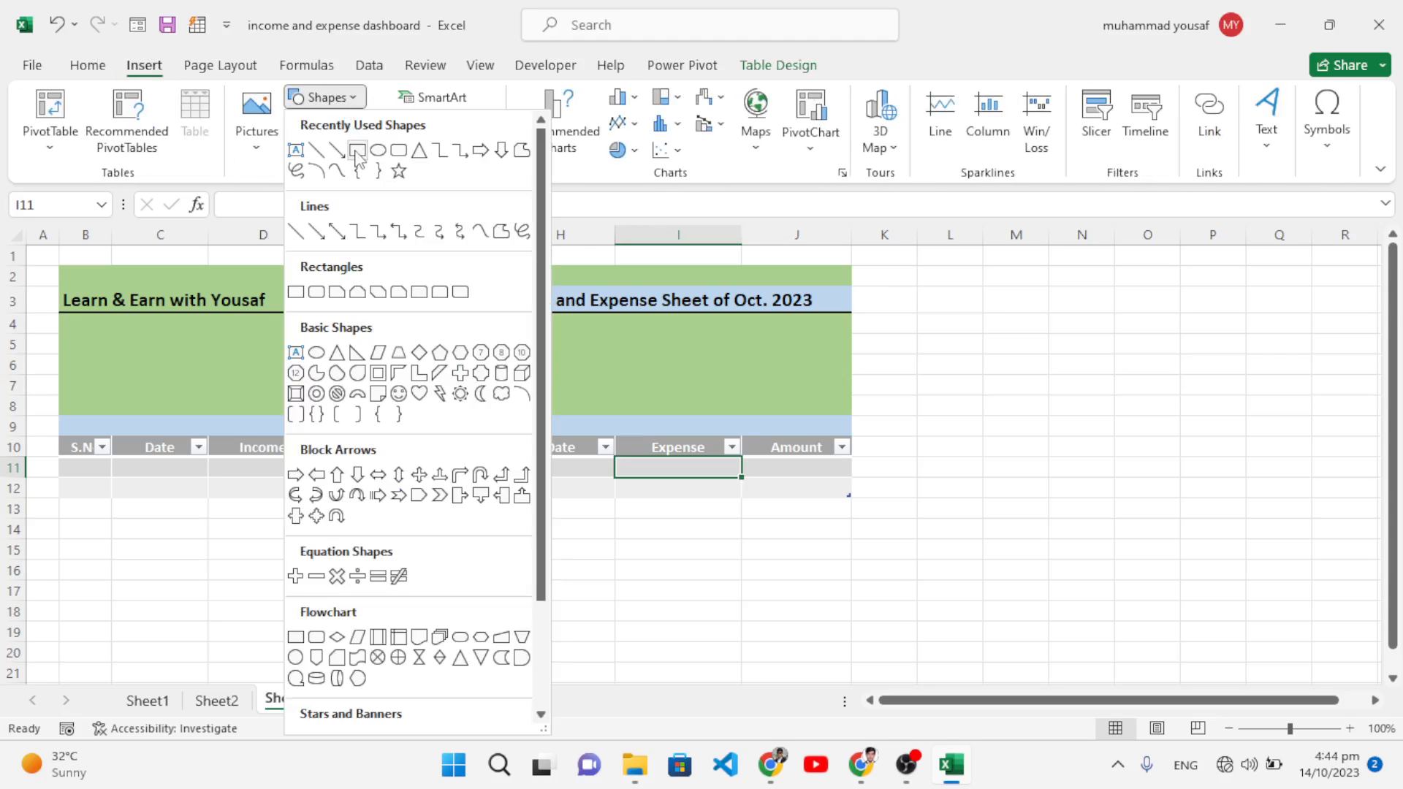
{"action": "left_click", "coordinate": [358, 151]}
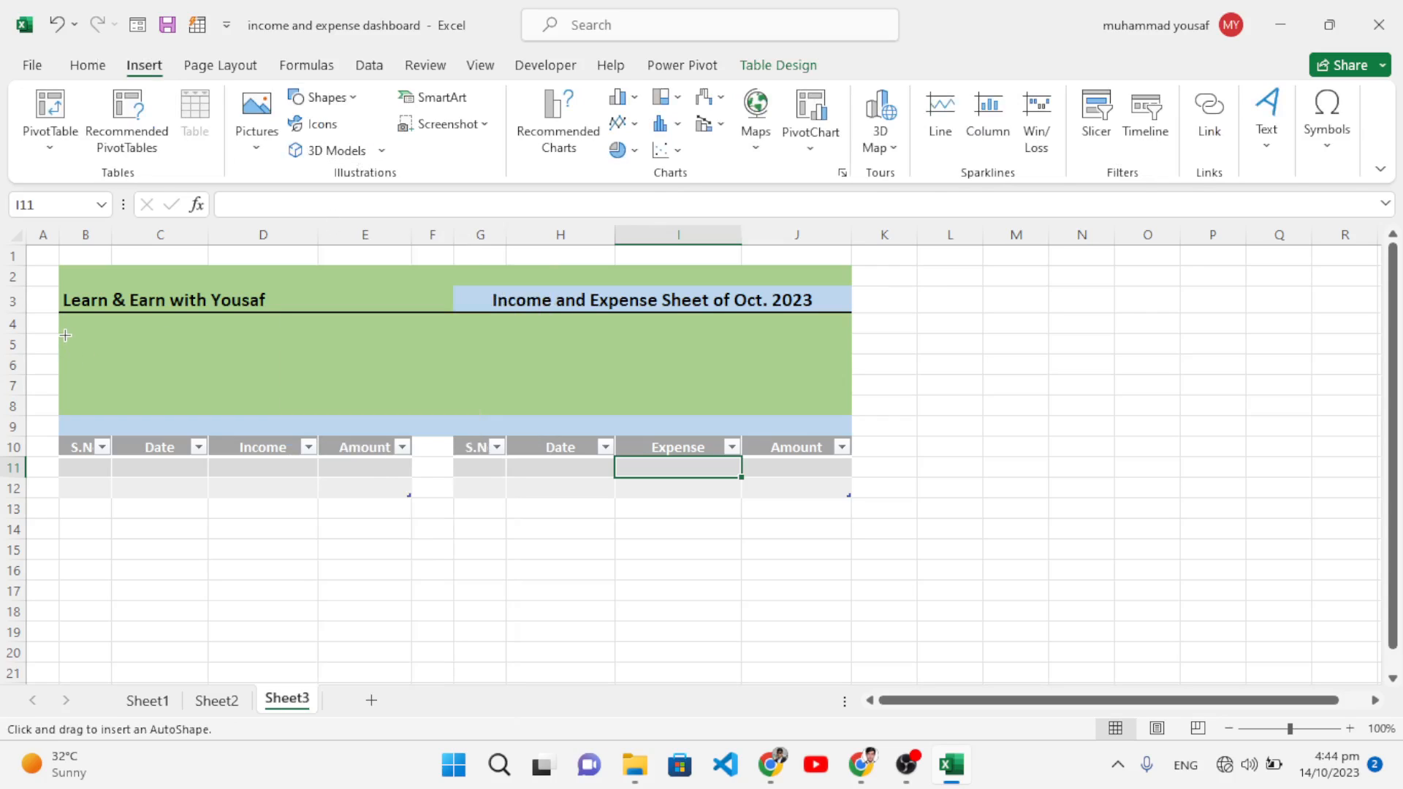
{"action": "mouse_move", "coordinate": [66, 334]}
{"action": "left_mouse_down"}
{"action": "mouse_move", "coordinate": [104, 381]}
{"action": "mouse_move", "coordinate": [279, 394]}
{"action": "left_mouse_up"}
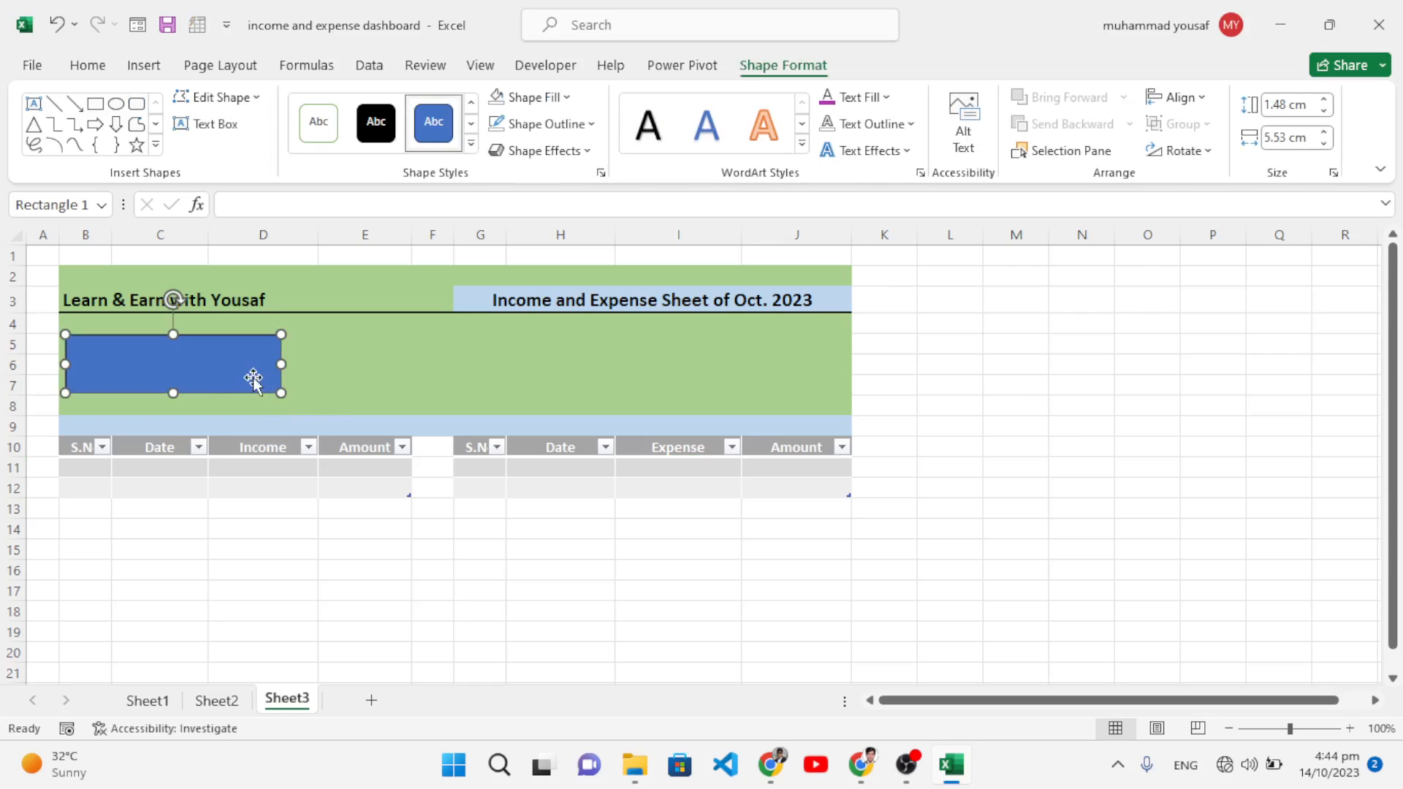
{"action": "left_click_drag", "start_coordinate": [281, 364], "coordinate": [266, 364]}
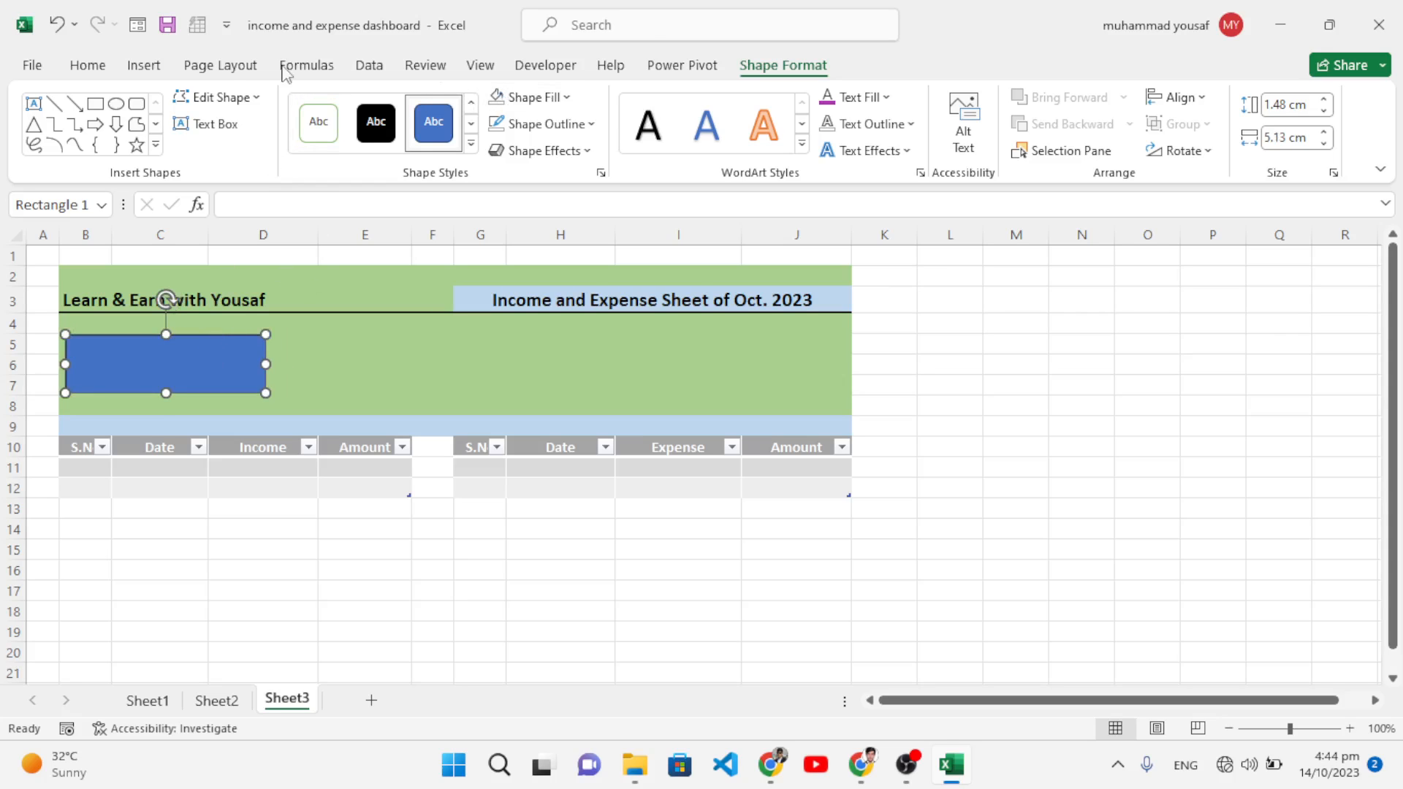
{"action": "left_click", "coordinate": [585, 124]}
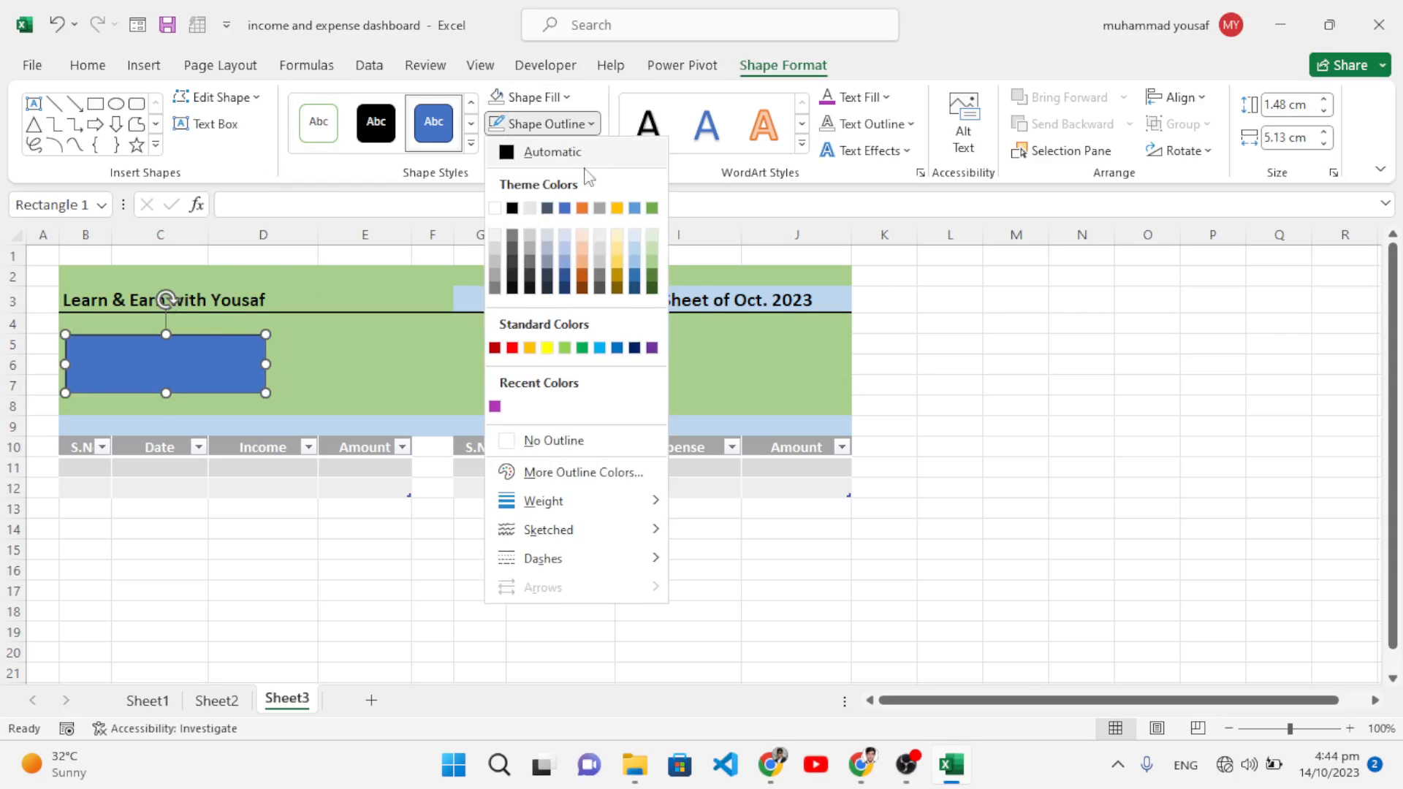
{"action": "left_click", "coordinate": [549, 439]}
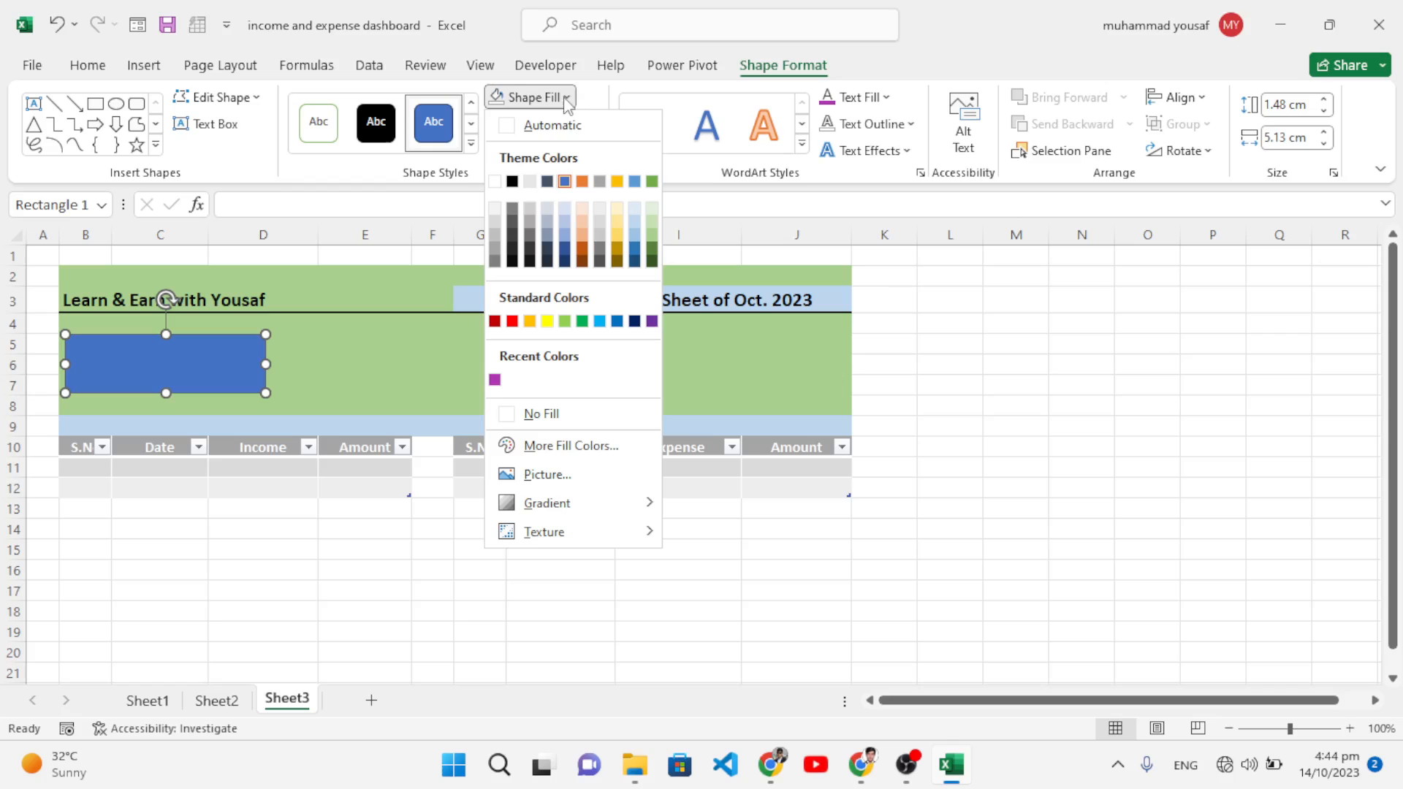
{"action": "left_click", "coordinate": [494, 181]}
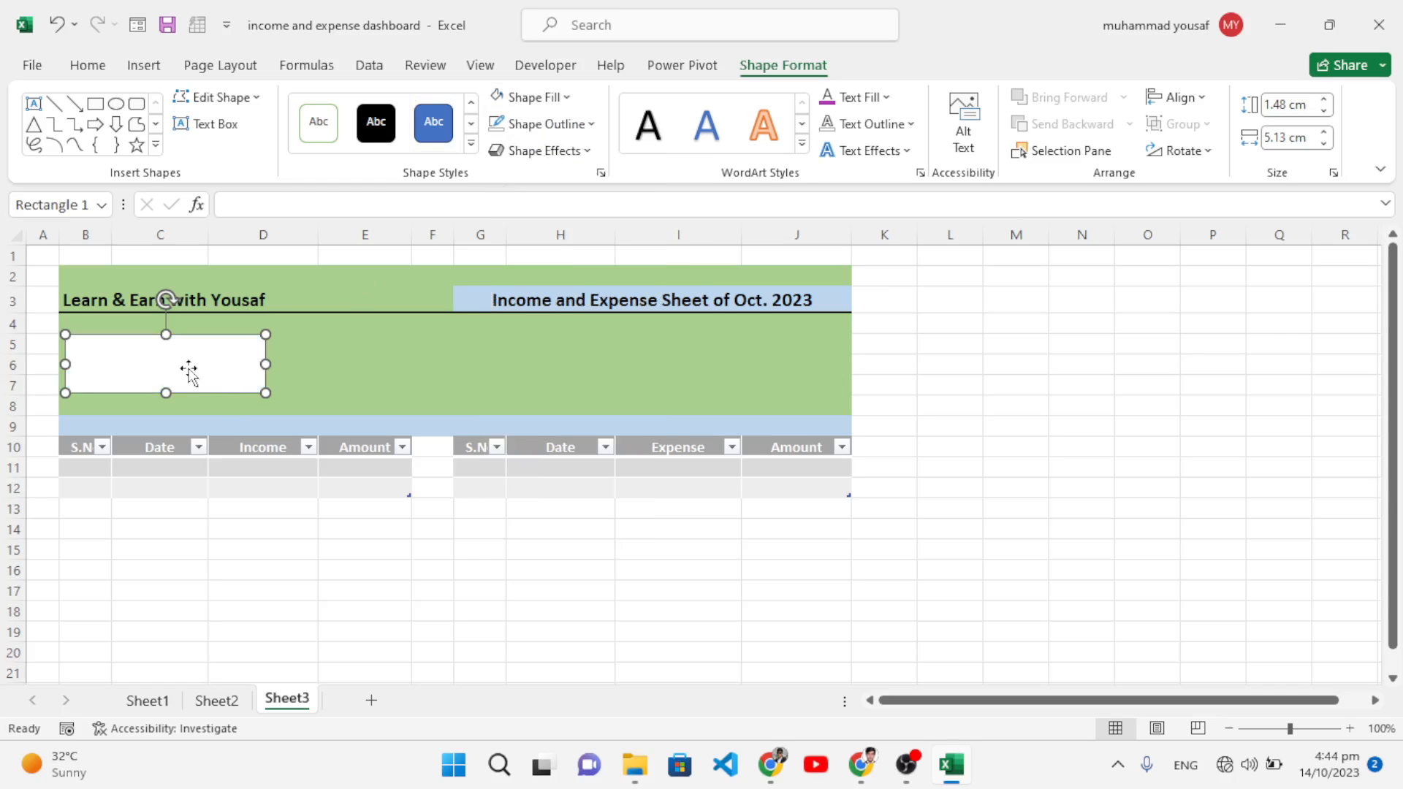
{"action": "left_click", "coordinate": [309, 377]}
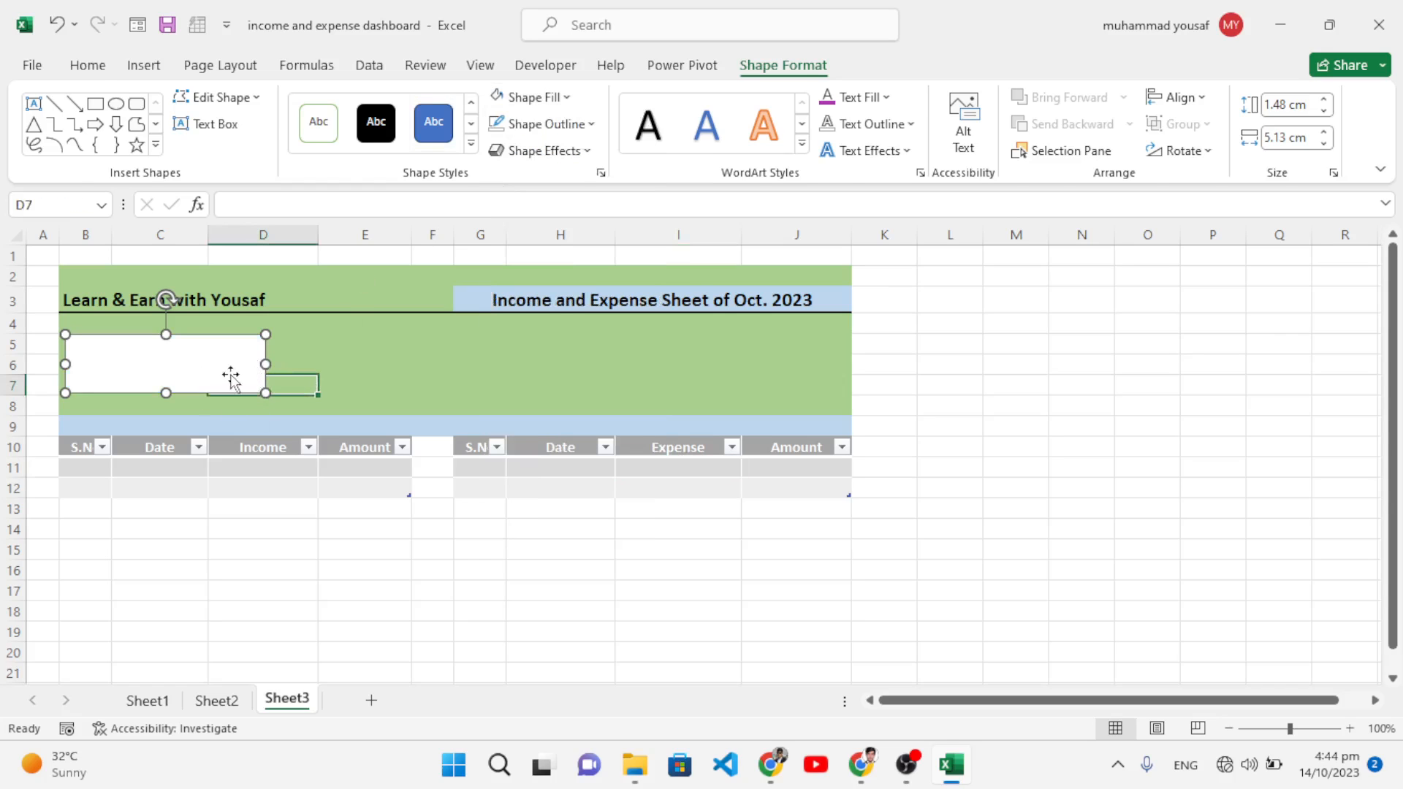
{"action": "left_click", "coordinate": [127, 371]}
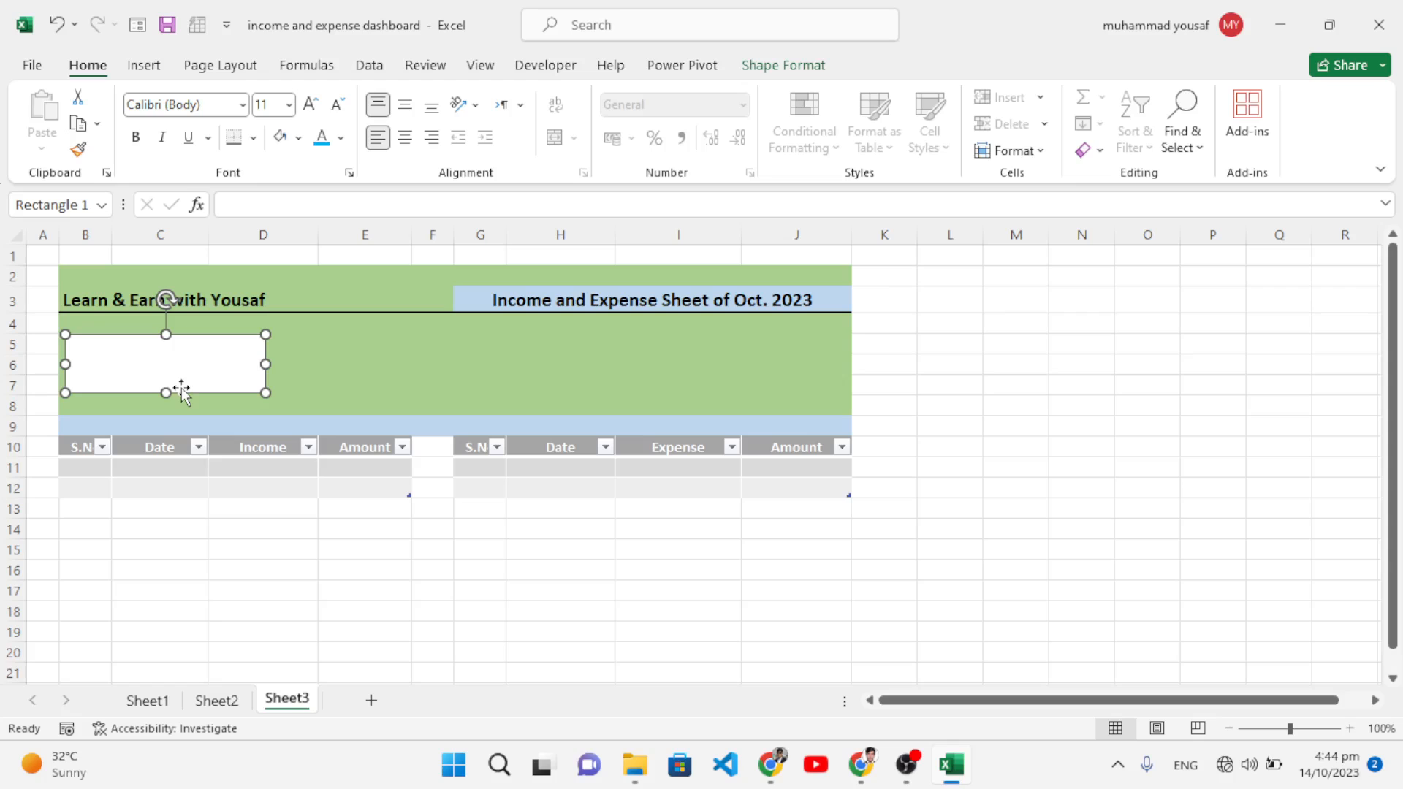
Step: Duplicate the white rectangle across the band and narrow the first two cards
{"action": "left_click_drag", "start_coordinate": [166, 391], "coordinate": [510, 370]}
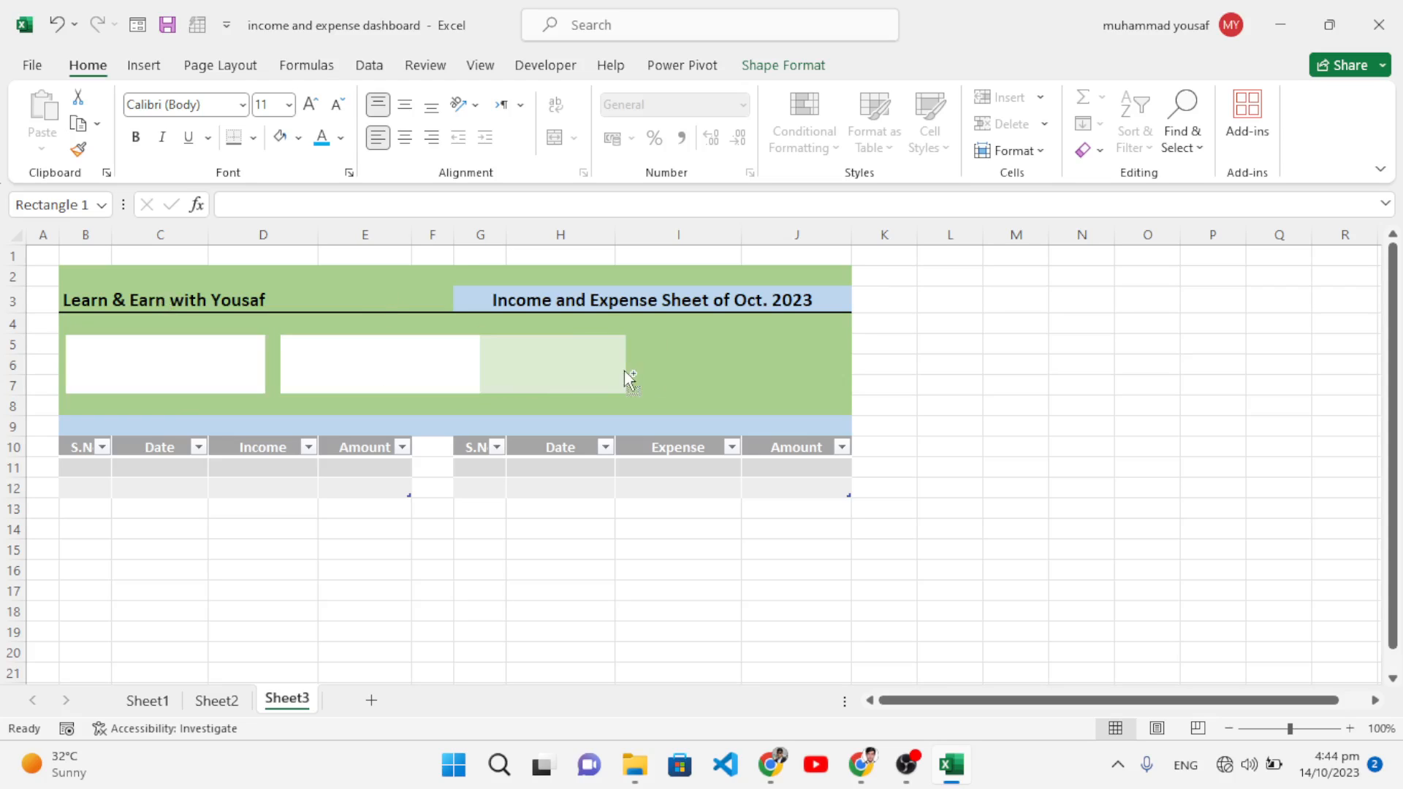
{"action": "left_click_drag", "start_coordinate": [624, 371], "coordinate": [786, 370]}
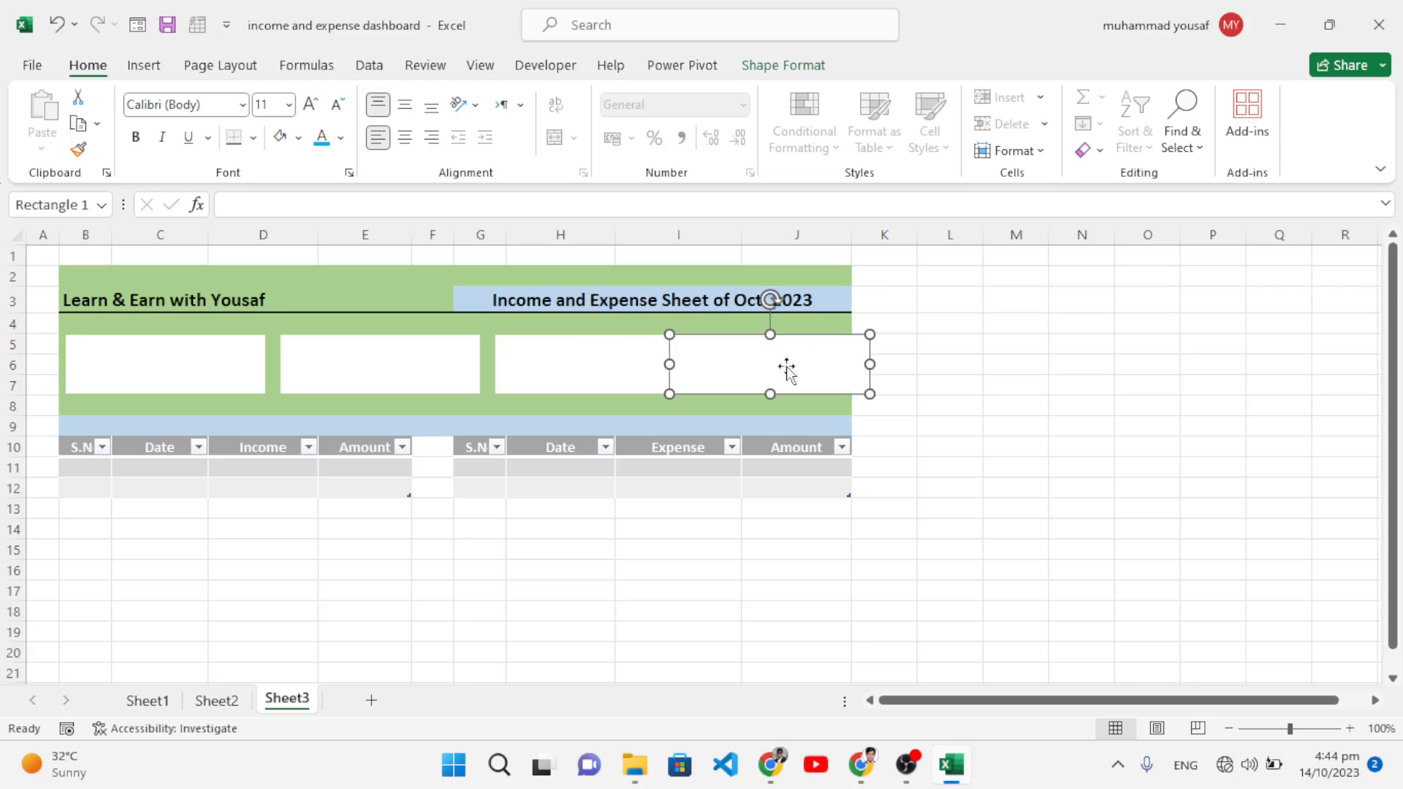
{"action": "left_click", "coordinate": [257, 369]}
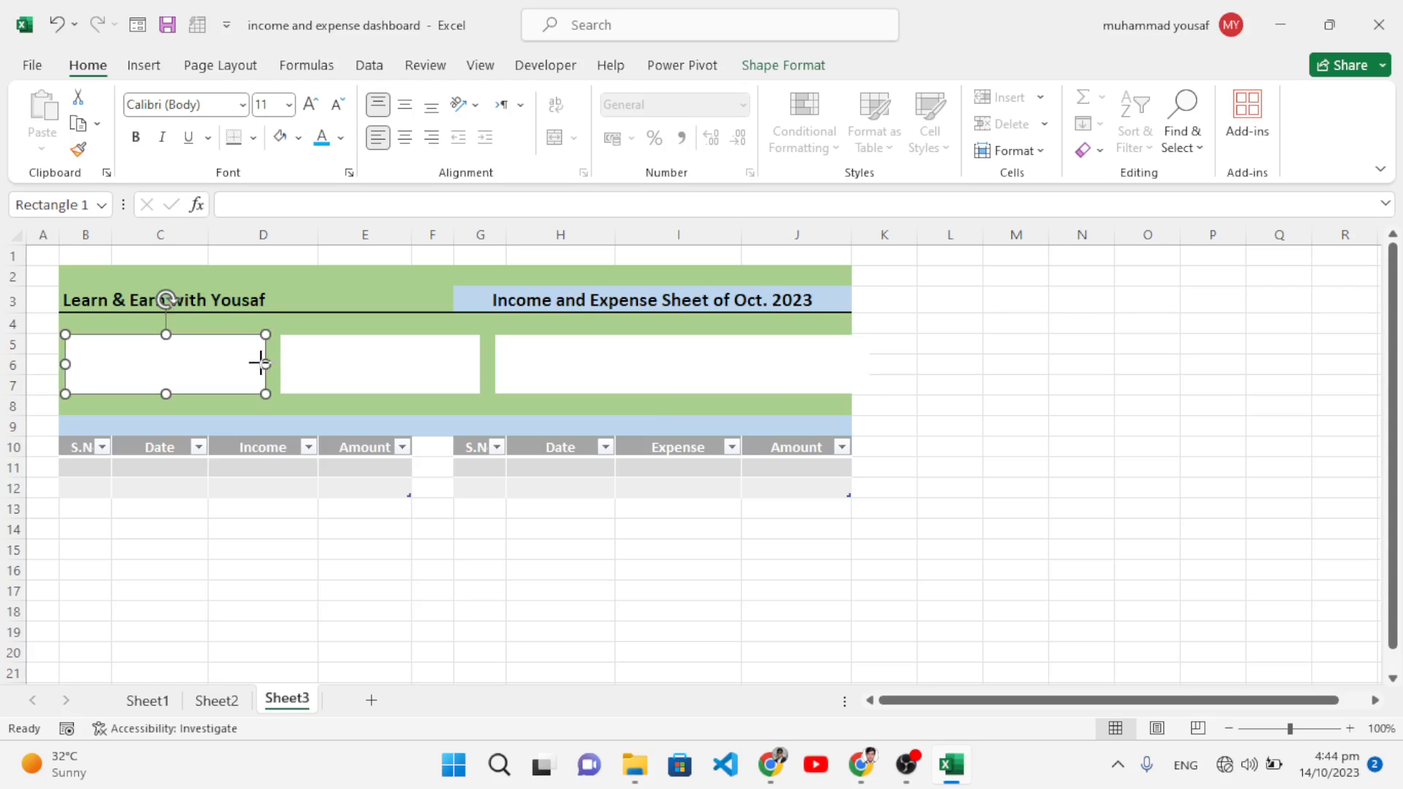
{"action": "left_click_drag", "start_coordinate": [260, 363], "coordinate": [252, 363]}
{"action": "left_click", "coordinate": [473, 369]}
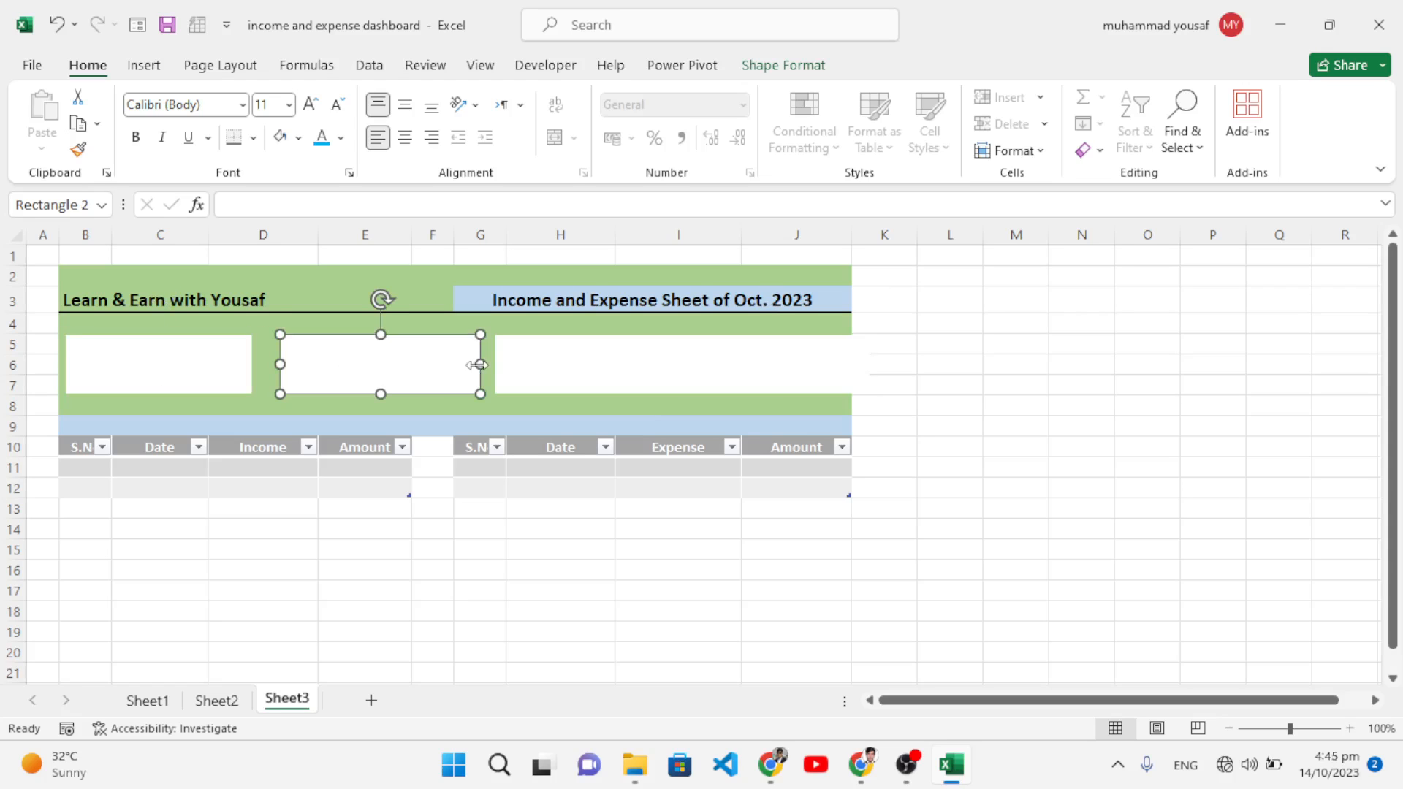
{"action": "left_click_drag", "start_coordinate": [480, 365], "coordinate": [392, 364]}
Step: Shift and resize the third and fourth cards so all four line up evenly
{"action": "left_click_drag", "start_coordinate": [561, 372], "coordinate": [520, 371]}
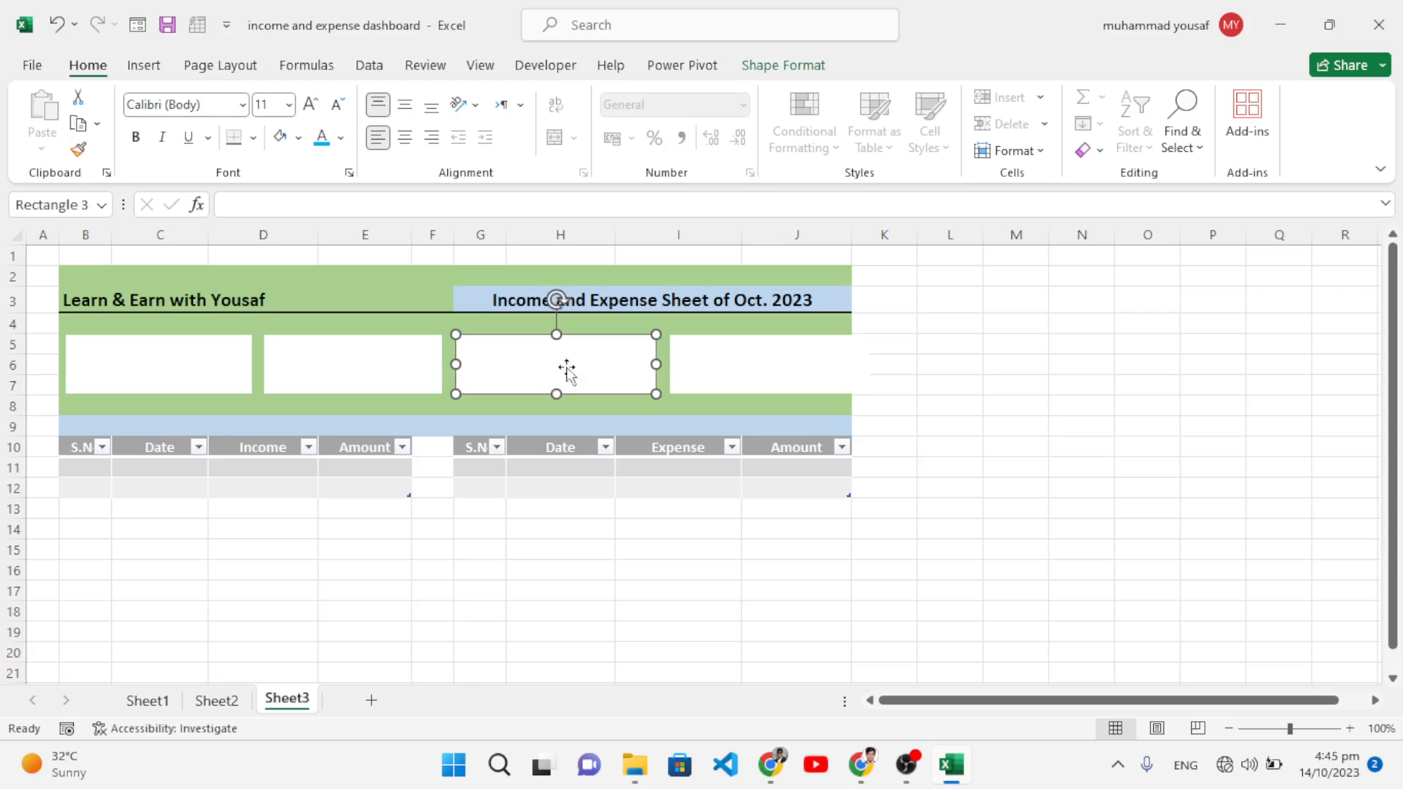
{"action": "left_click_drag", "start_coordinate": [699, 370], "coordinate": [691, 367]}
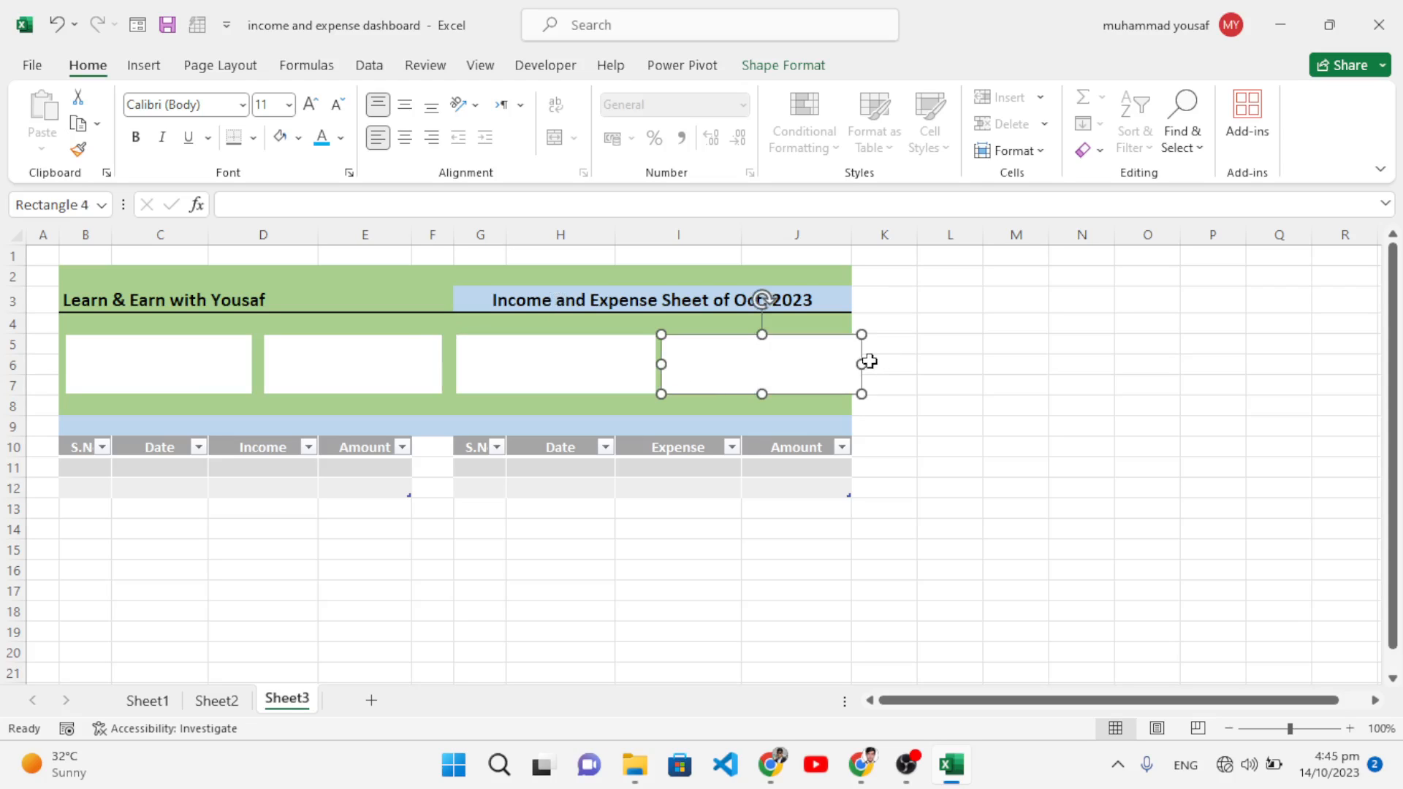
{"action": "left_click_drag", "start_coordinate": [852, 364], "coordinate": [845, 366]}
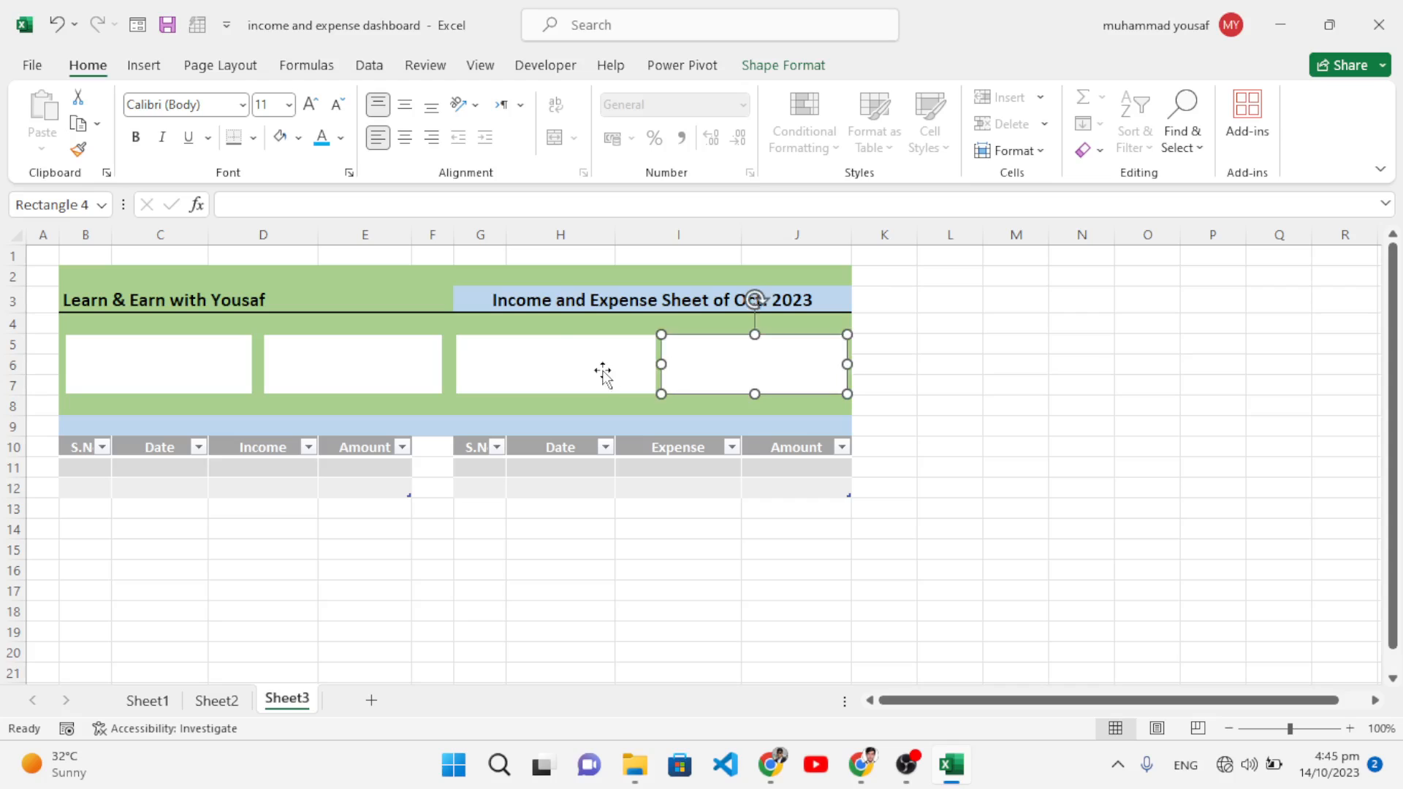
{"action": "left_click", "coordinate": [632, 366]}
{"action": "left_click_drag", "start_coordinate": [652, 363], "coordinate": [700, 365]}
{"action": "left_click", "coordinate": [705, 363]}
{"action": "left_click", "coordinate": [970, 449]}
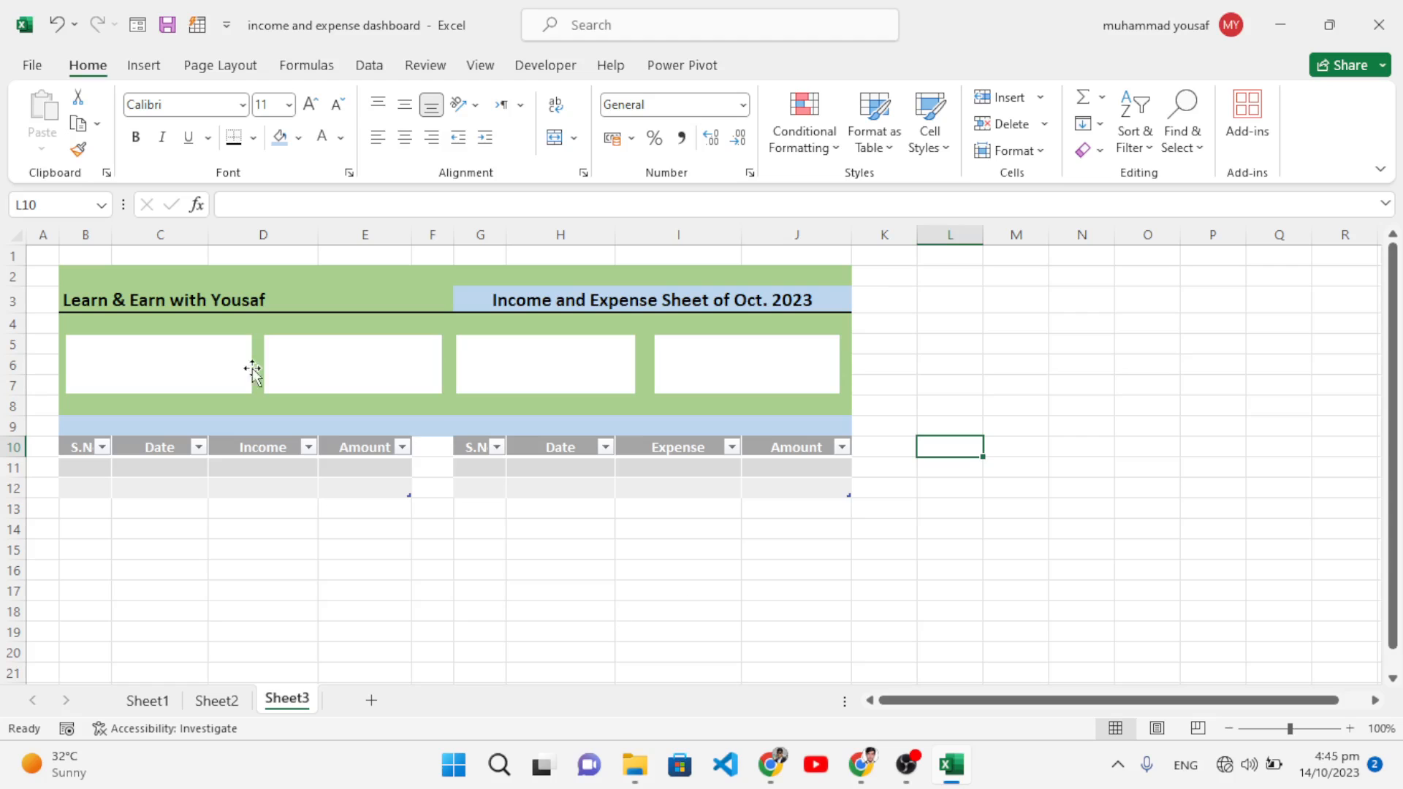
Step: Pick the Rounded Rectangle shape from Insert > Shapes for the four white cards
{"action": "left_click", "coordinate": [144, 66]}
{"action": "left_click", "coordinate": [325, 98]}
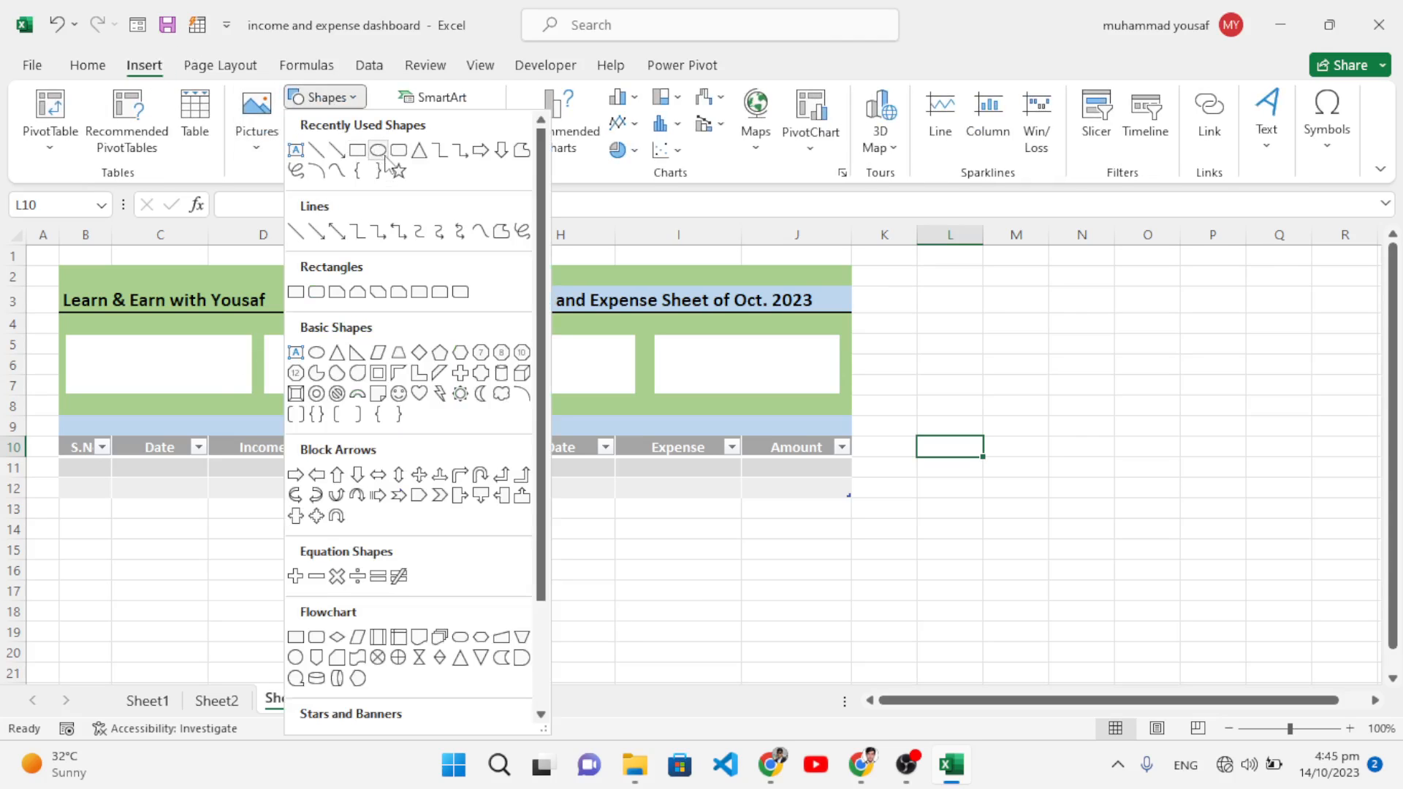
{"action": "left_click", "coordinate": [399, 152]}
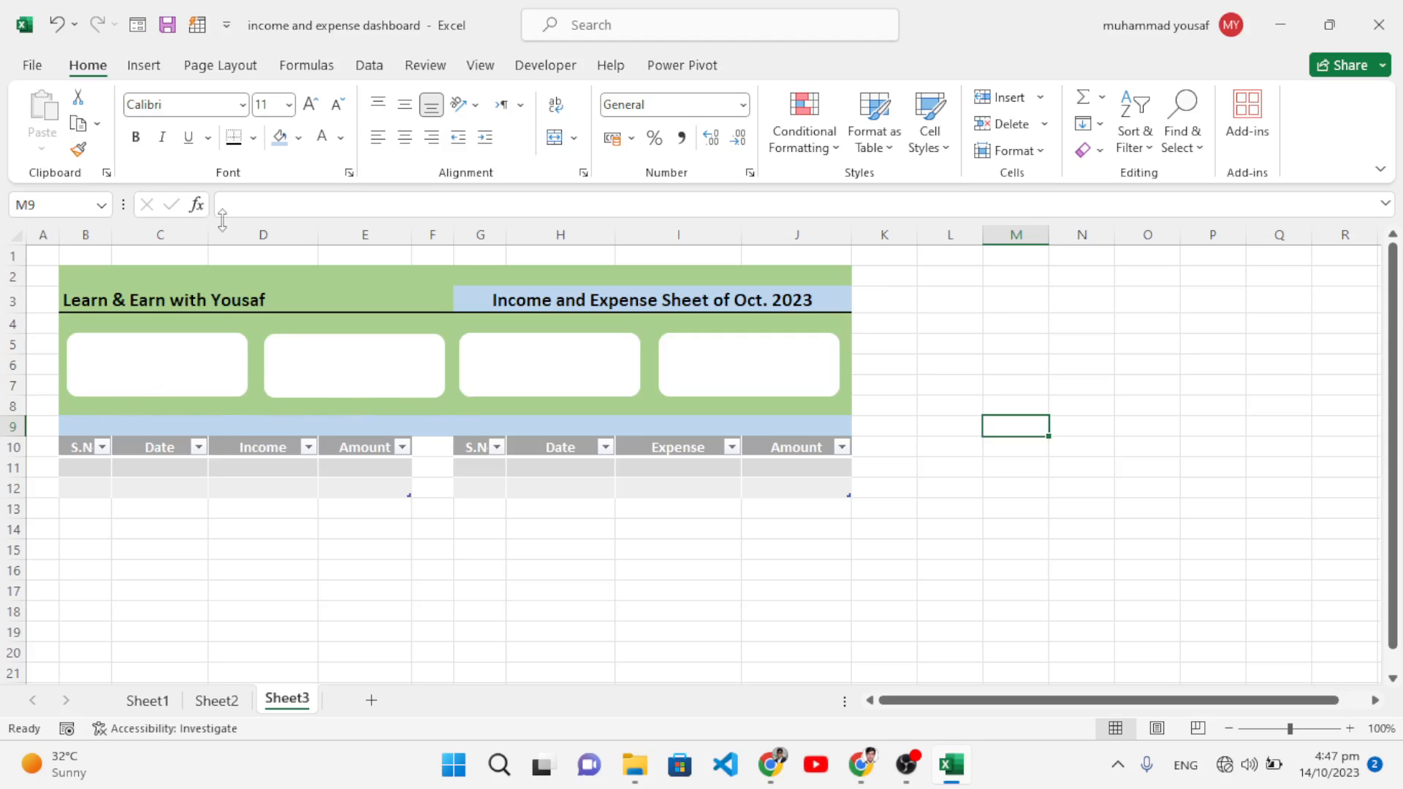
Step: Insert the mobile-banking, briefcase, growth and success PNG icons from the Downloads folder
{"action": "left_click", "coordinate": [145, 67]}
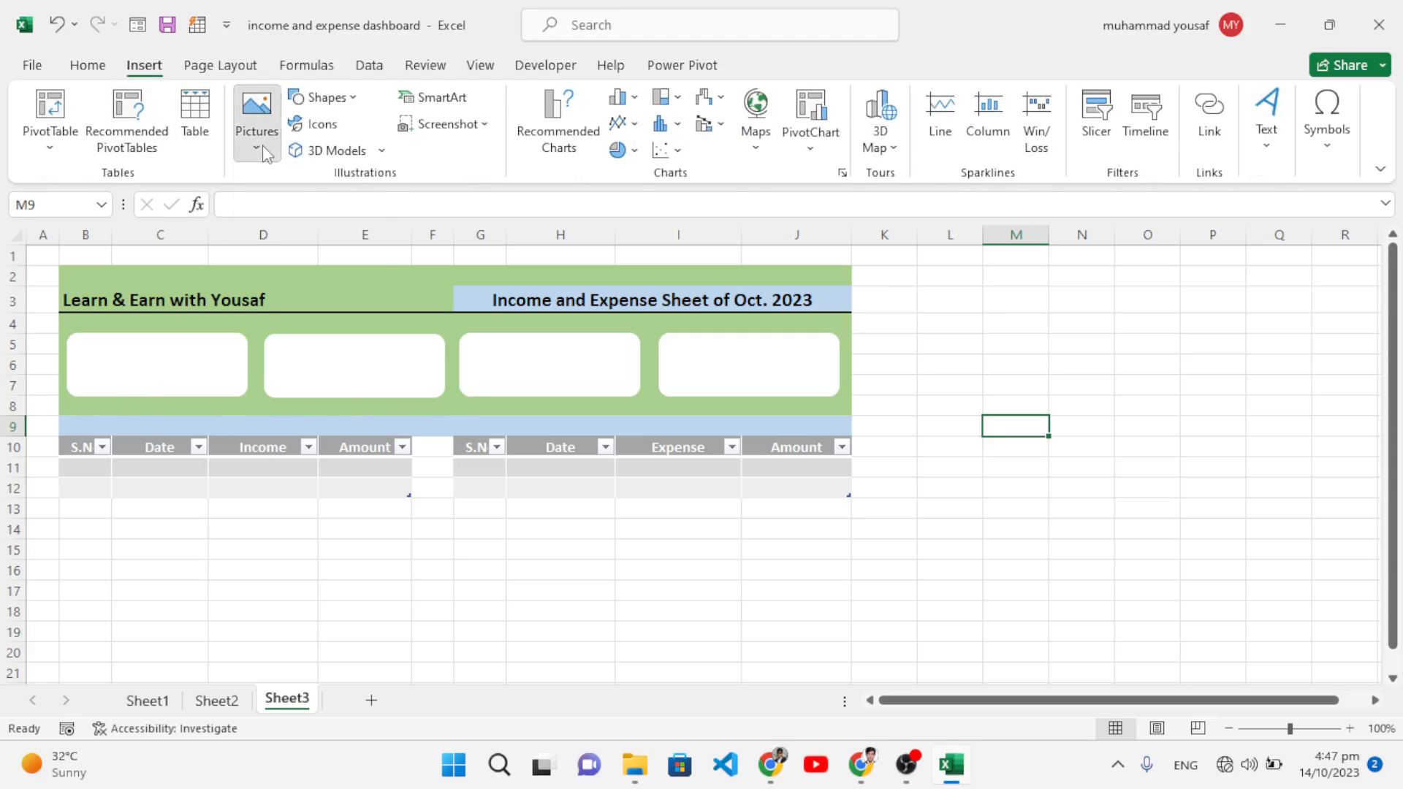
{"action": "left_click", "coordinate": [257, 120]}
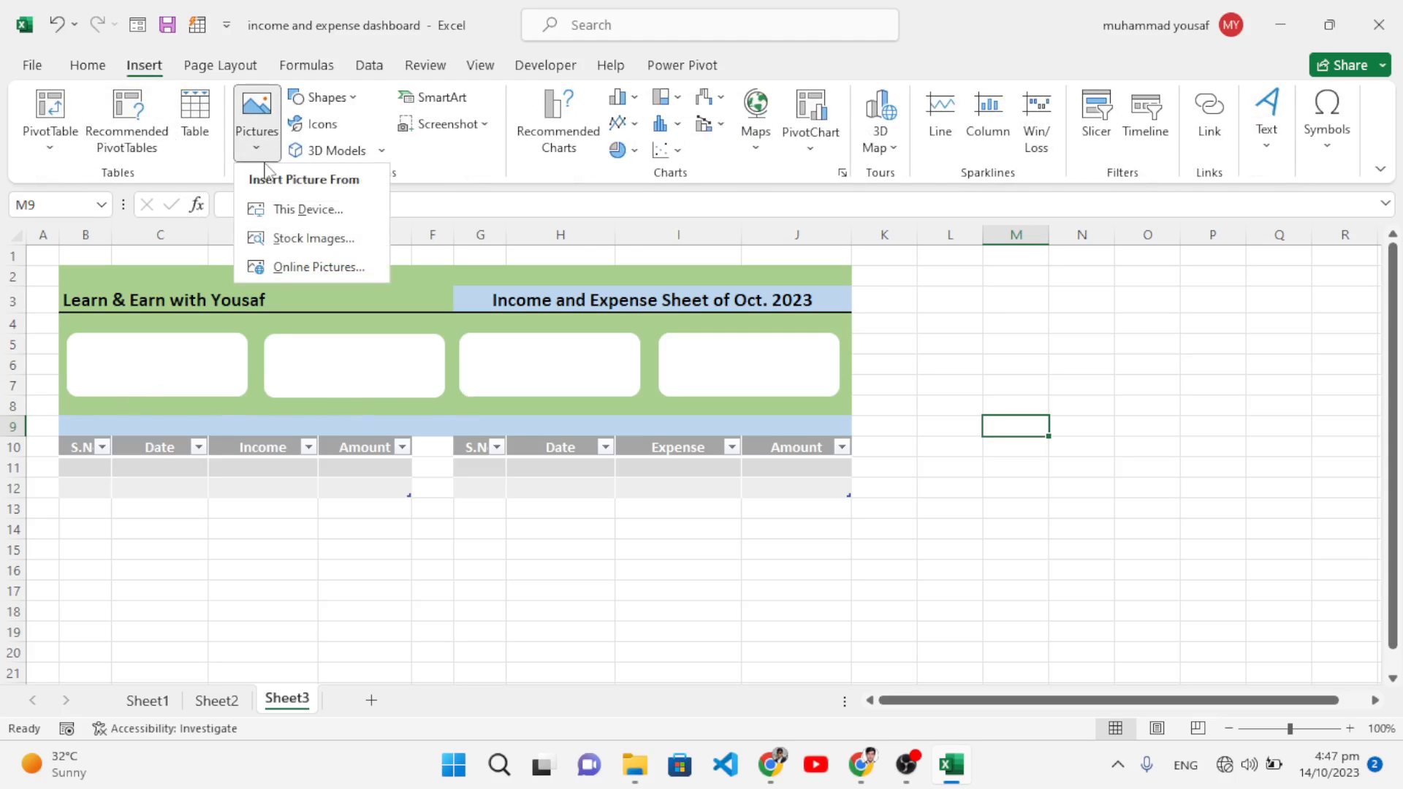
{"action": "left_click", "coordinate": [288, 216]}
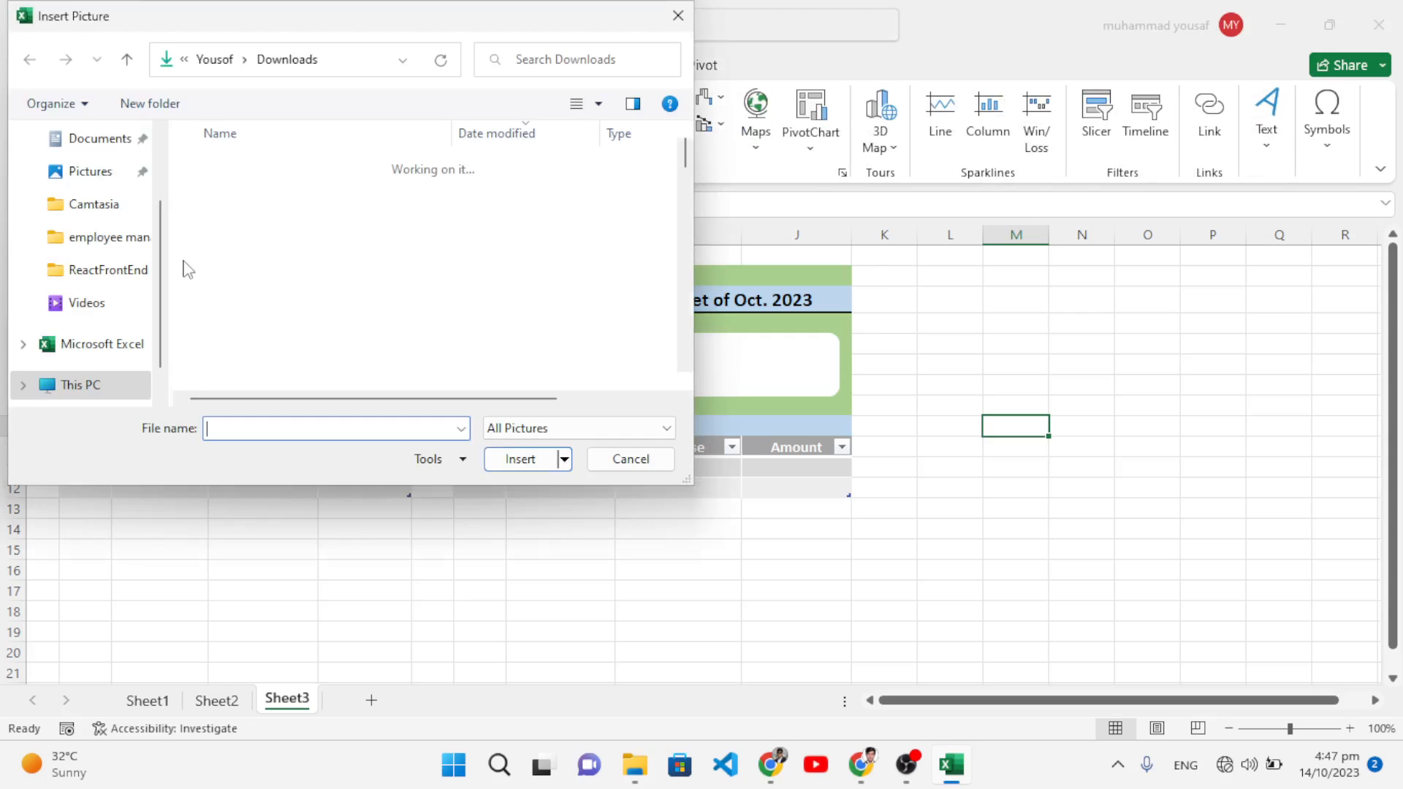
{"action": "scroll", "coordinate": [79, 278], "scroll_direction": "up", "scroll_amount": 3}
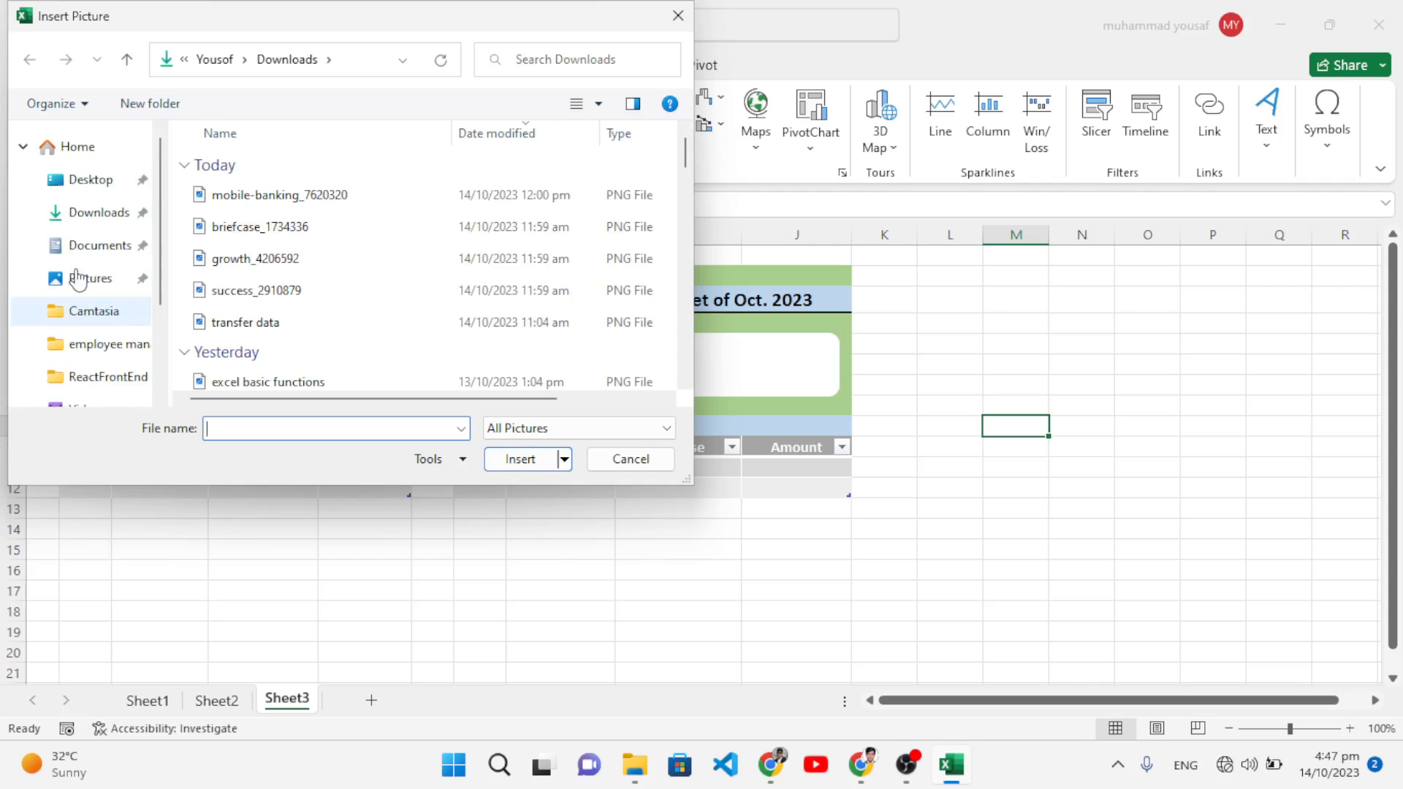
{"action": "left_click", "coordinate": [94, 212]}
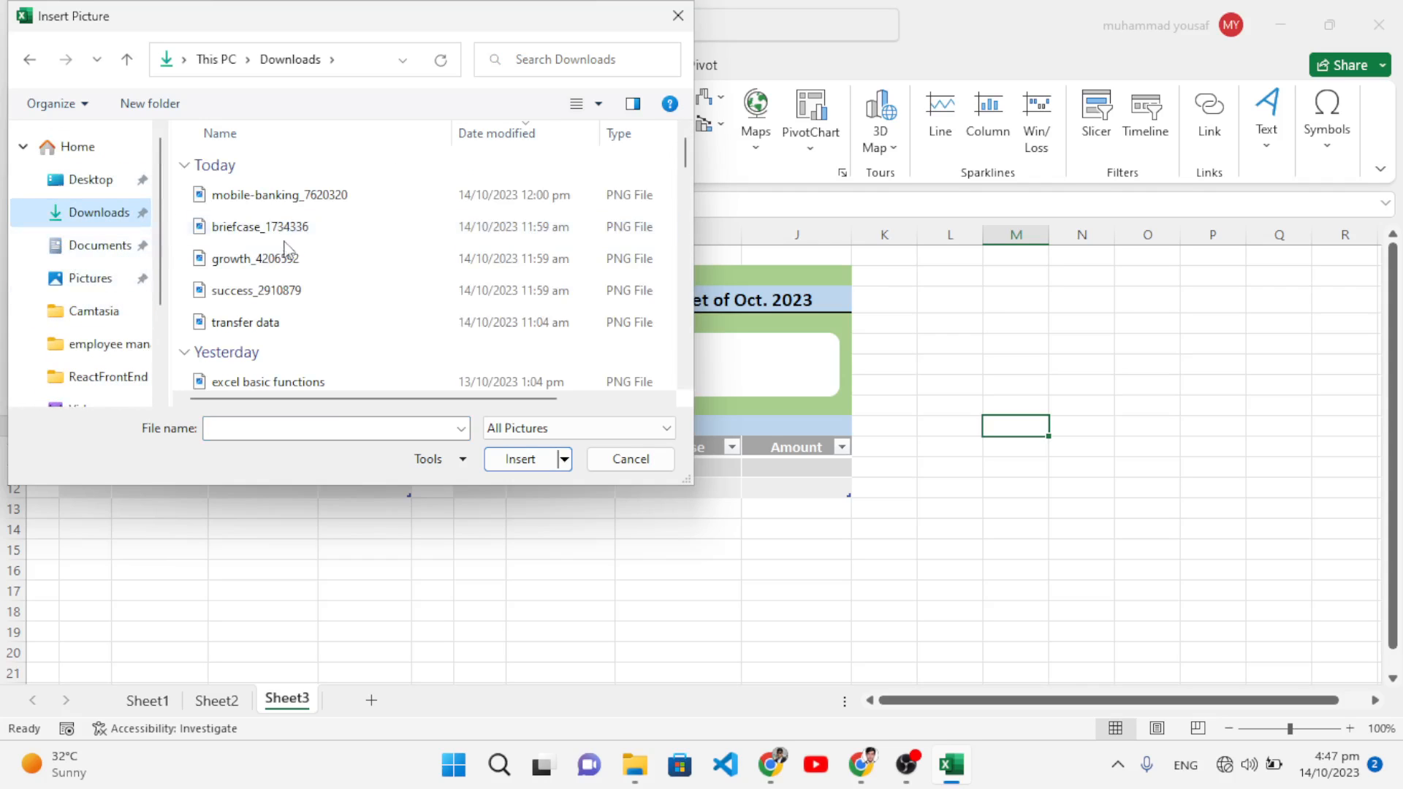
{"action": "left_click", "coordinate": [282, 204]}
{"action": "left_click", "coordinate": [269, 226], "text": "ctrl"}
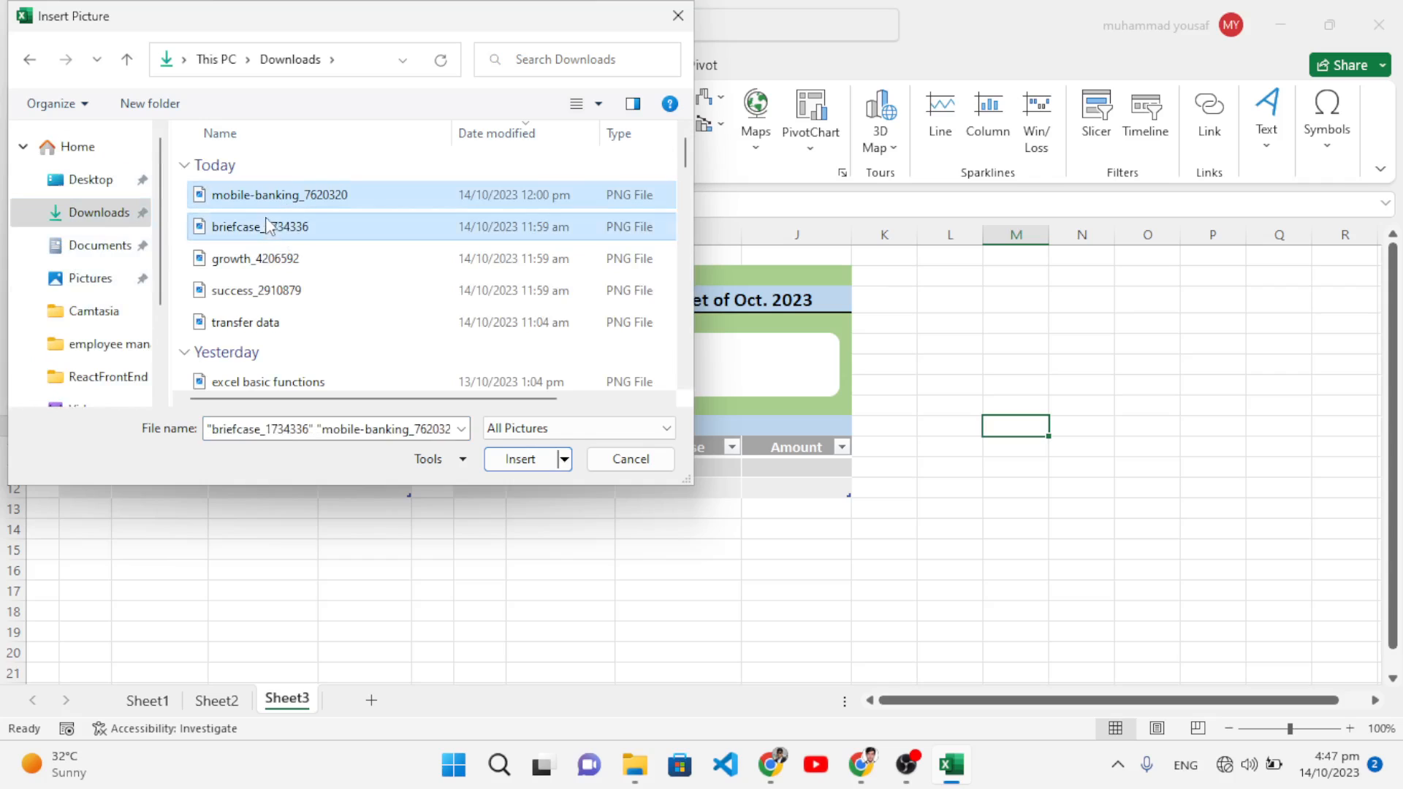
{"action": "left_click", "coordinate": [267, 258], "text": "ctrl"}
{"action": "left_click", "coordinate": [263, 290], "text": "ctrl"}
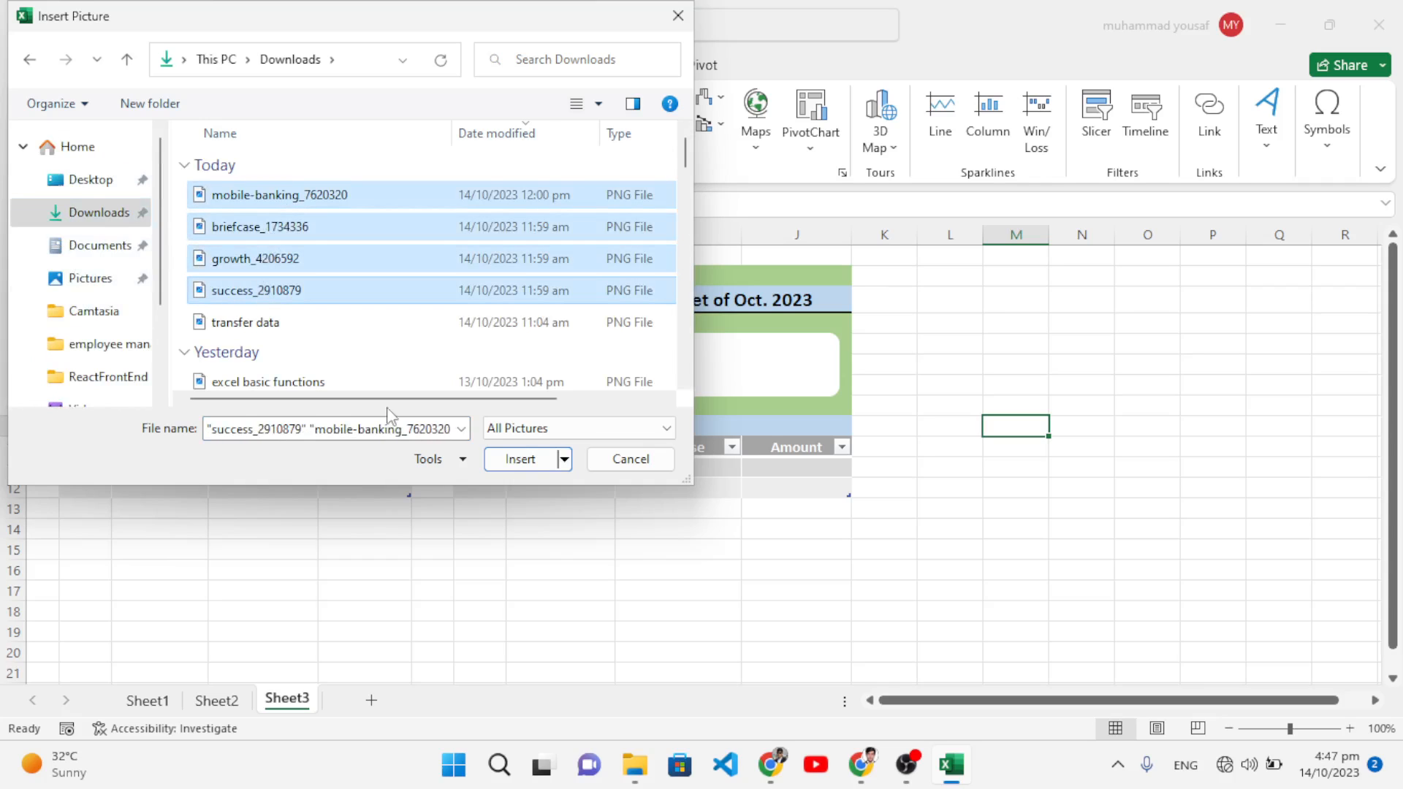
{"action": "left_click", "coordinate": [509, 464]}
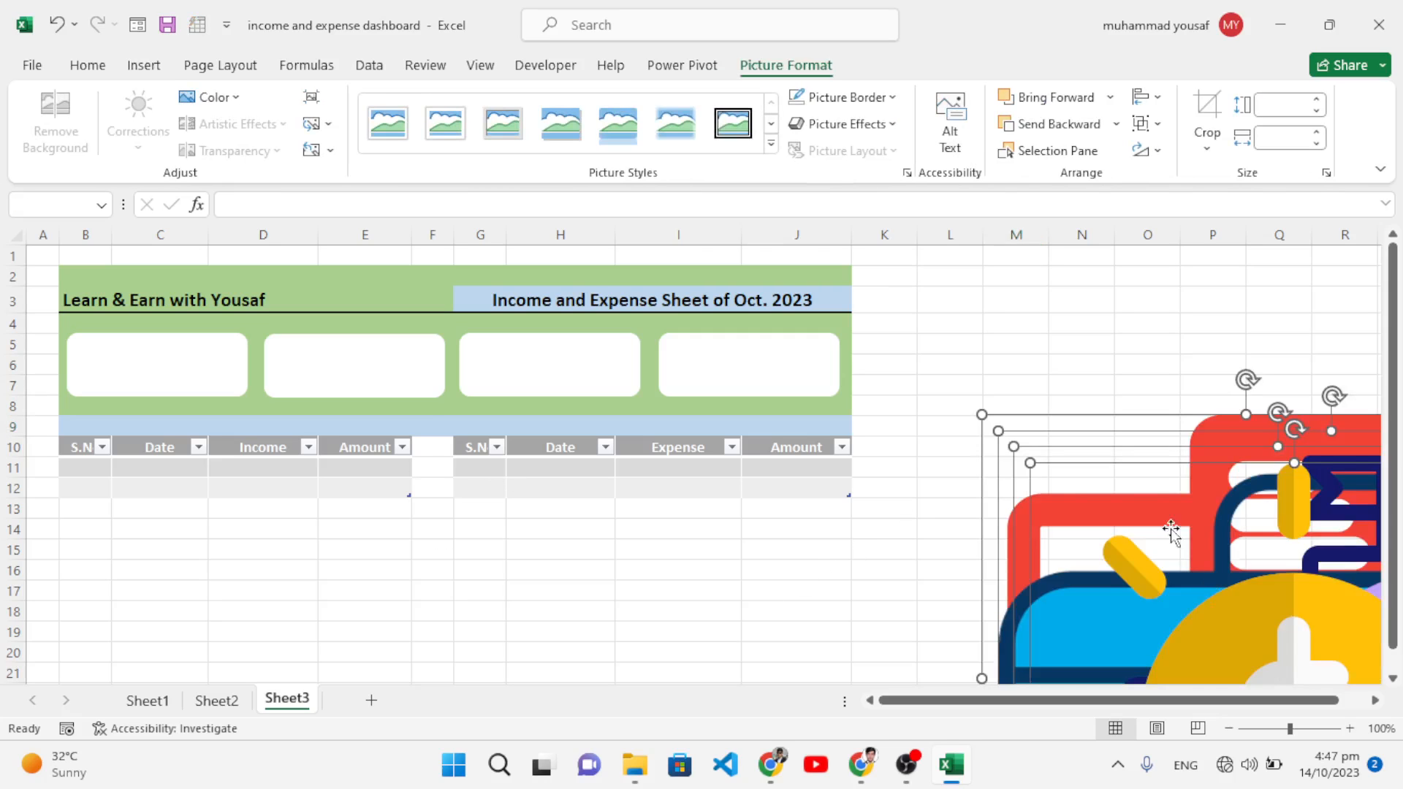
Step: Shrink the four icons to small size and drag the lightbulb icon into the first card
{"action": "left_click_drag", "start_coordinate": [982, 415], "coordinate": [1180, 514]}
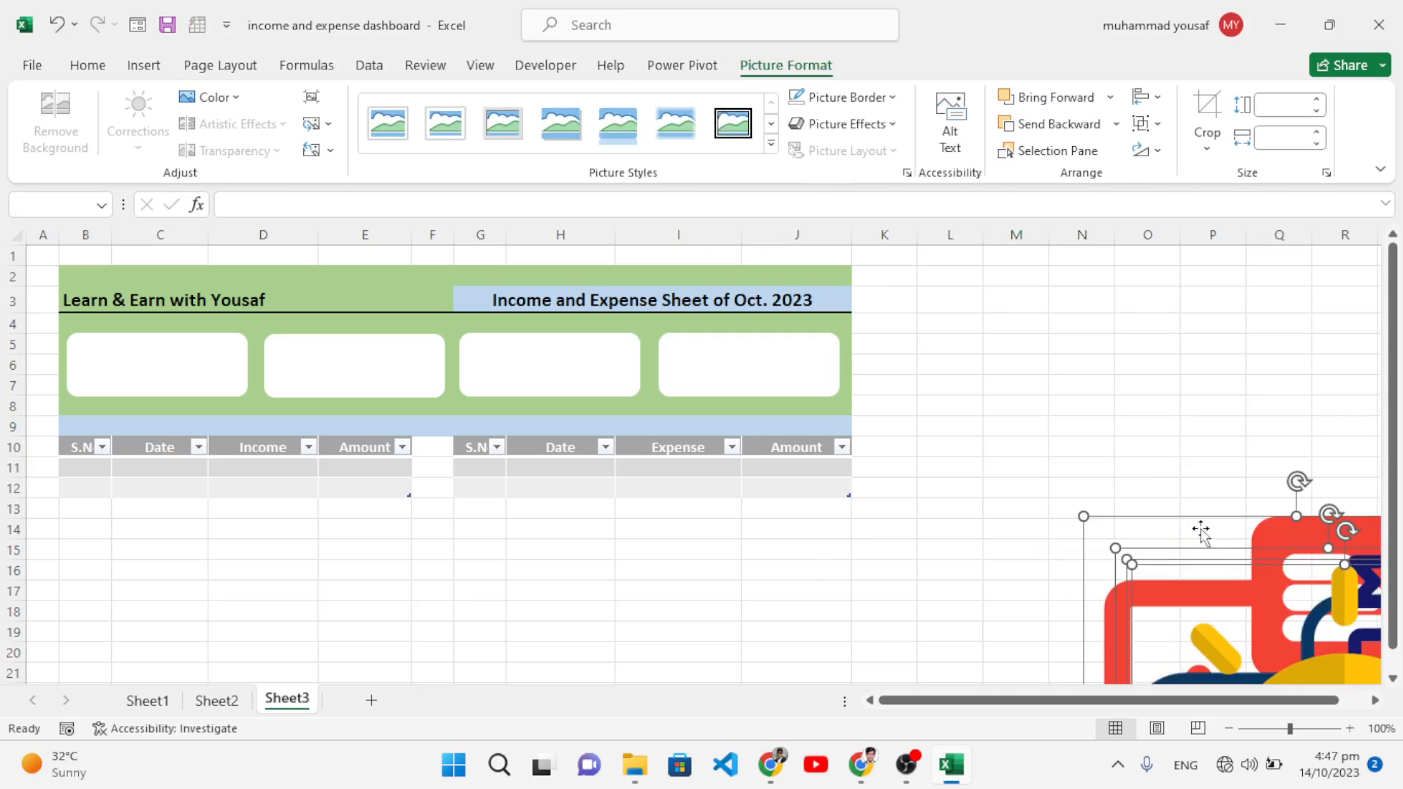
{"action": "left_click_drag", "start_coordinate": [1262, 626], "coordinate": [874, 388]}
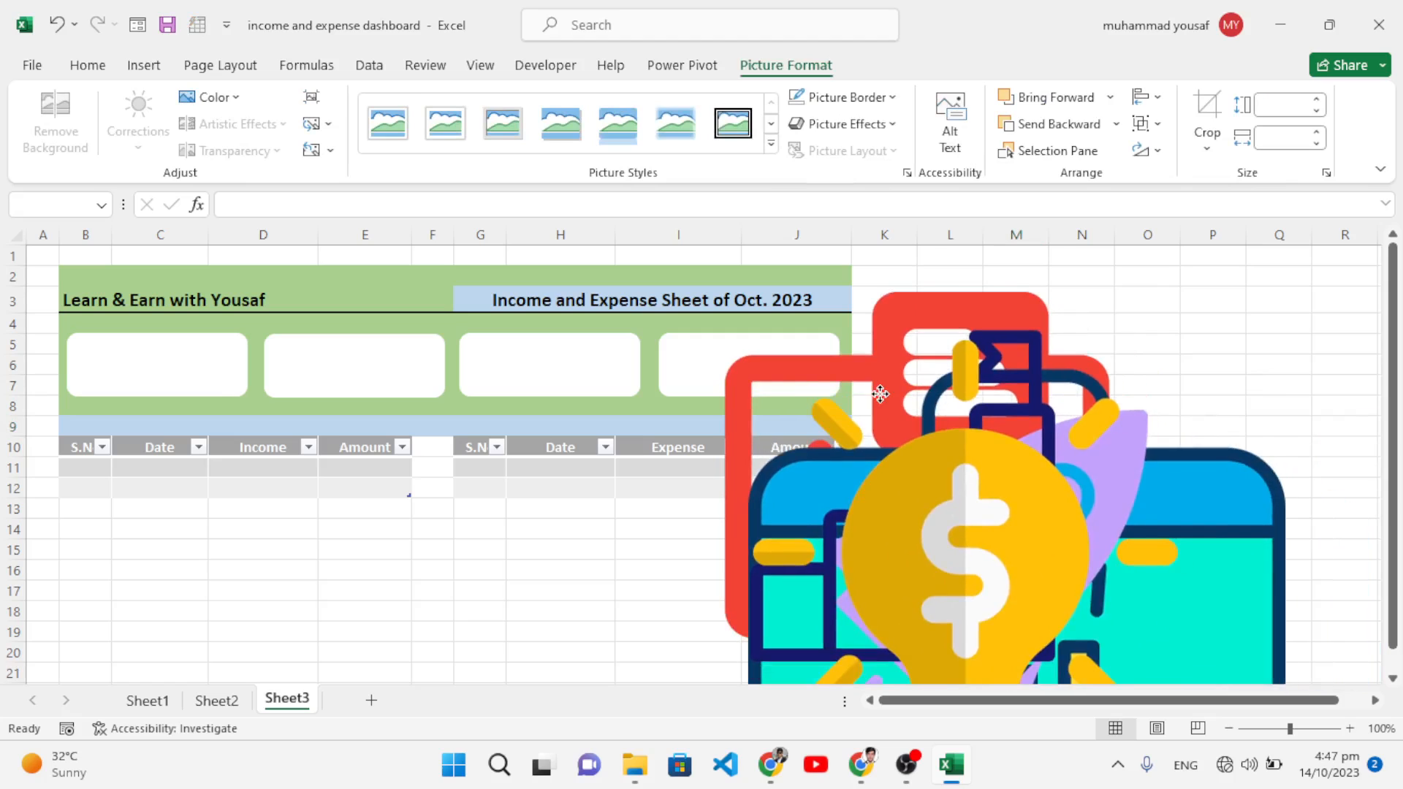
{"action": "left_click_drag", "start_coordinate": [699, 291], "coordinate": [983, 568]}
{"action": "left_click_drag", "start_coordinate": [1085, 633], "coordinate": [941, 383]}
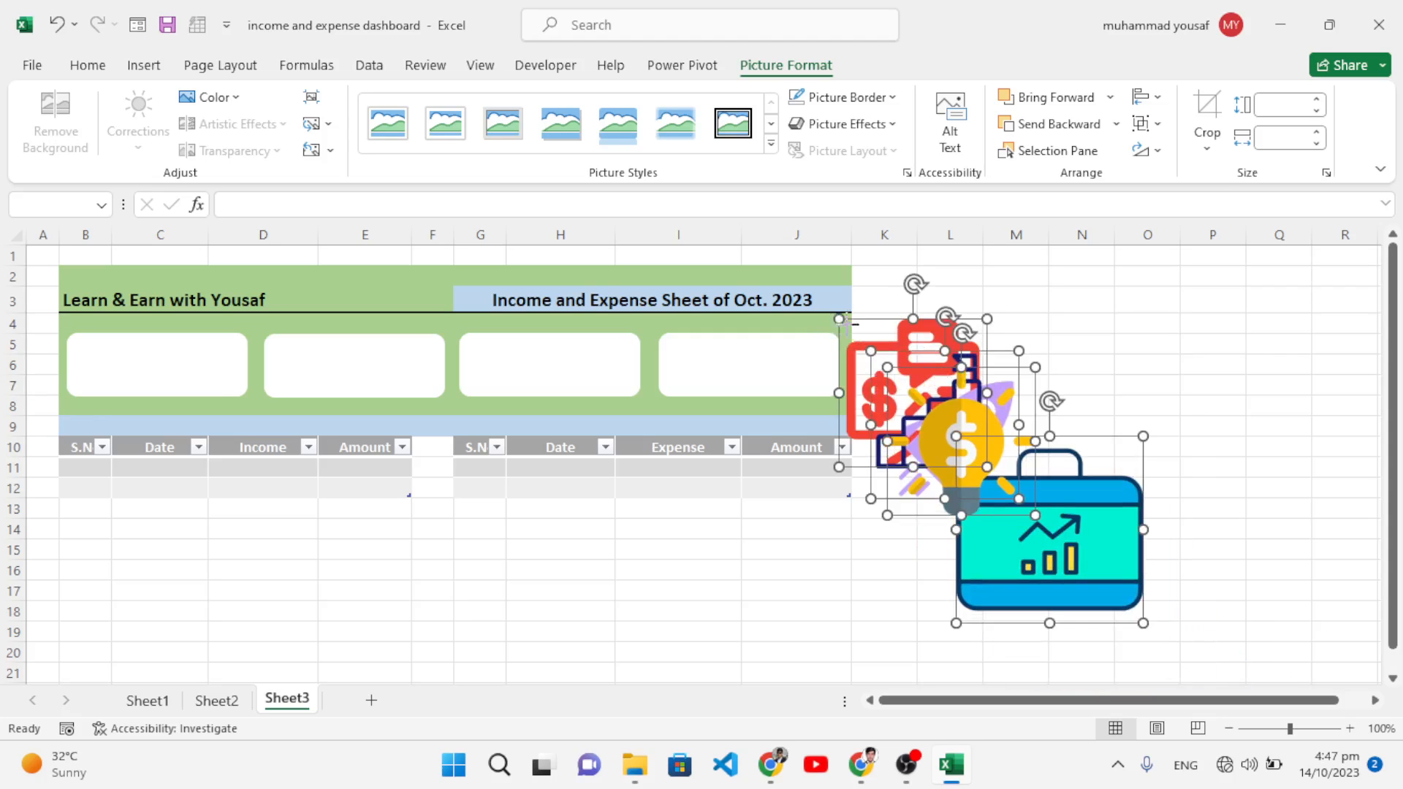
{"action": "left_click_drag", "start_coordinate": [844, 322], "coordinate": [943, 439]}
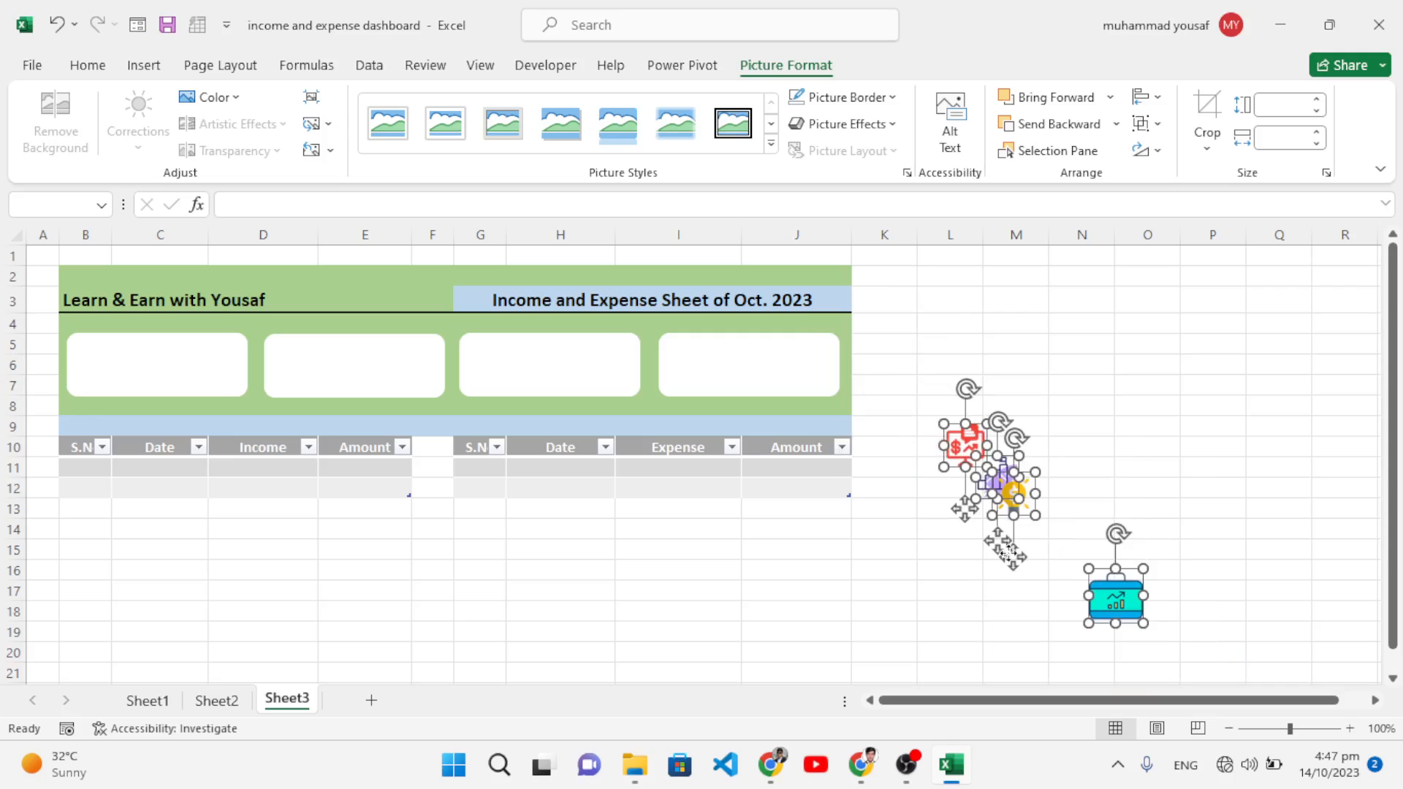
{"action": "left_click", "coordinate": [1128, 464]}
{"action": "left_click_drag", "start_coordinate": [1023, 500], "coordinate": [119, 389]}
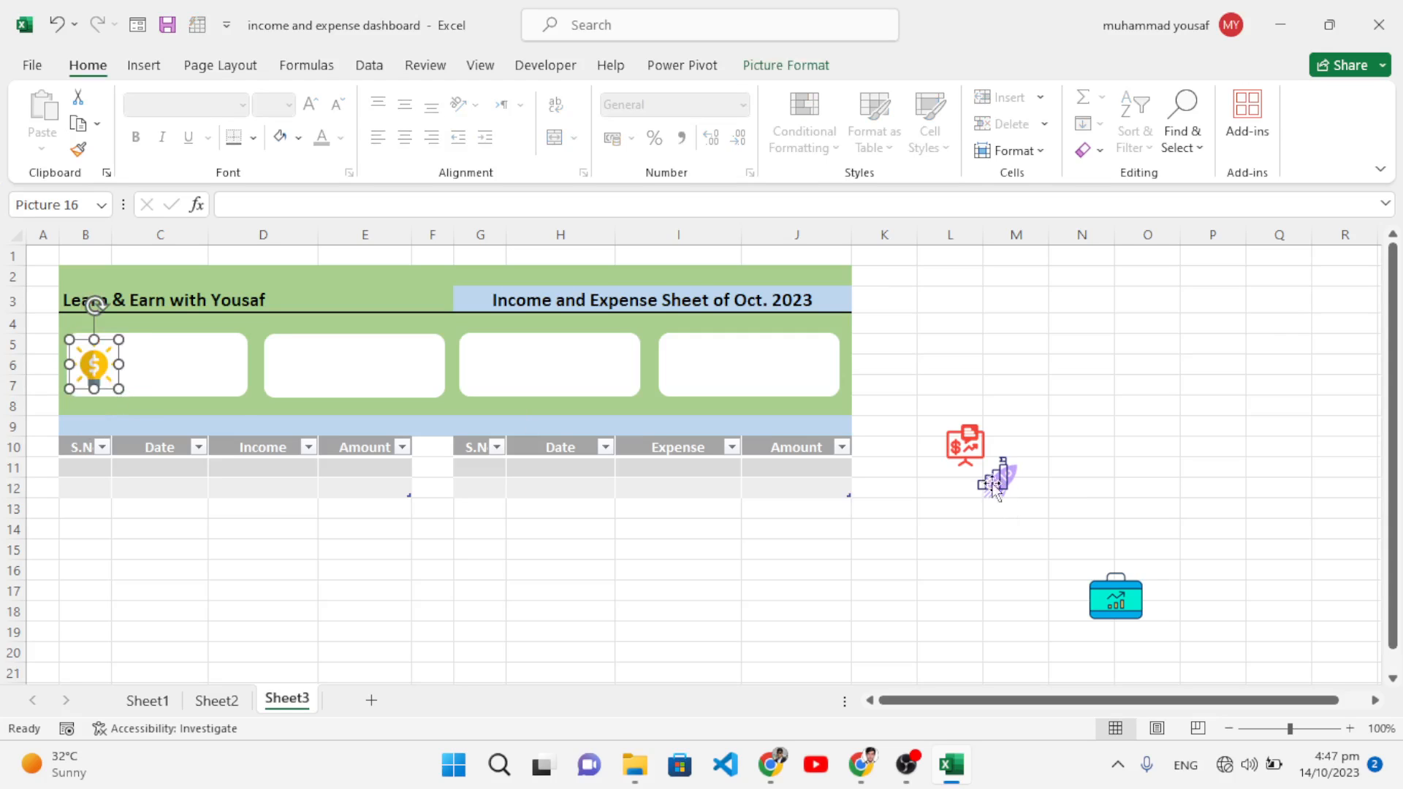
Step: Place the bar-chart, briefcase and red presentation icons in the second, third and fourth cards
{"action": "left_click_drag", "start_coordinate": [995, 479], "coordinate": [295, 375]}
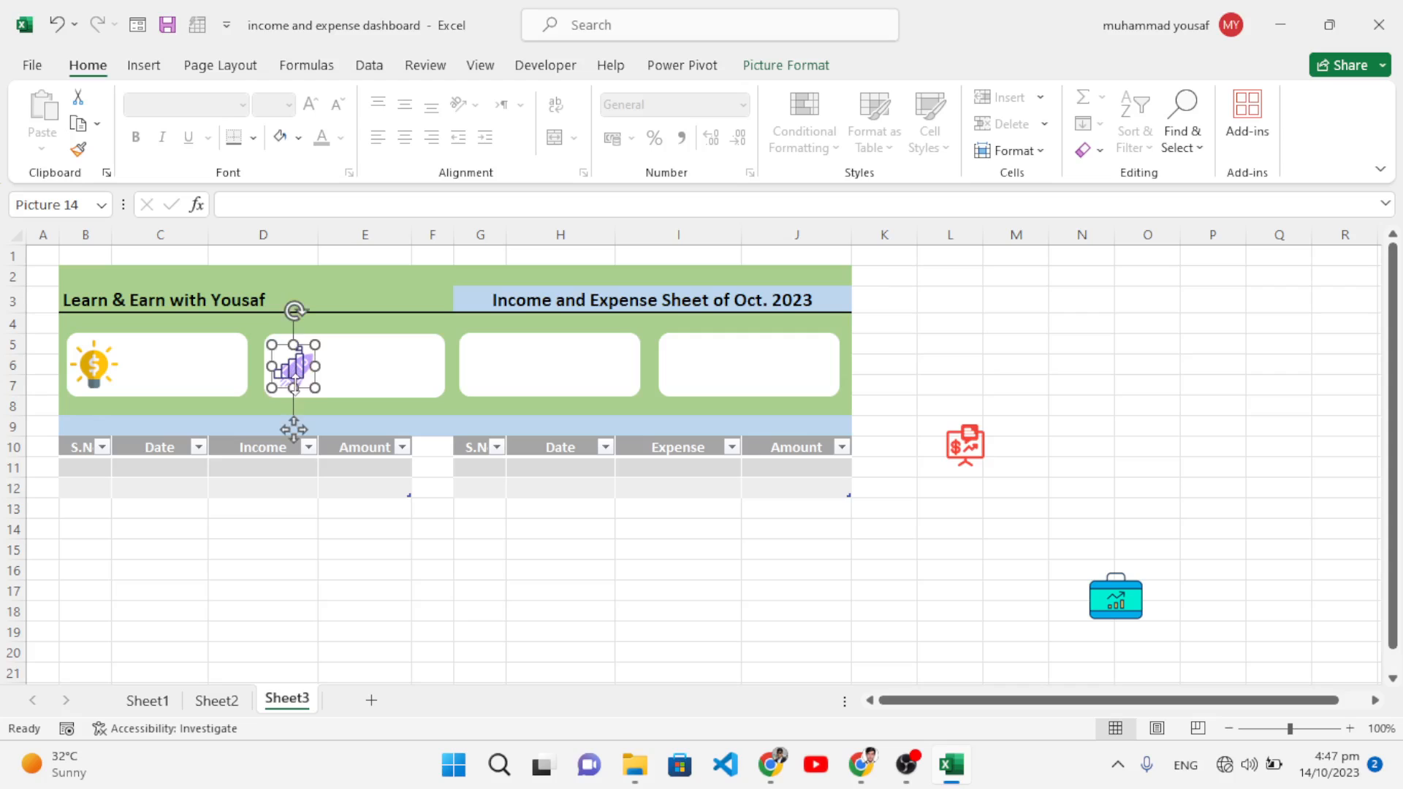
{"action": "left_click", "coordinate": [310, 378]}
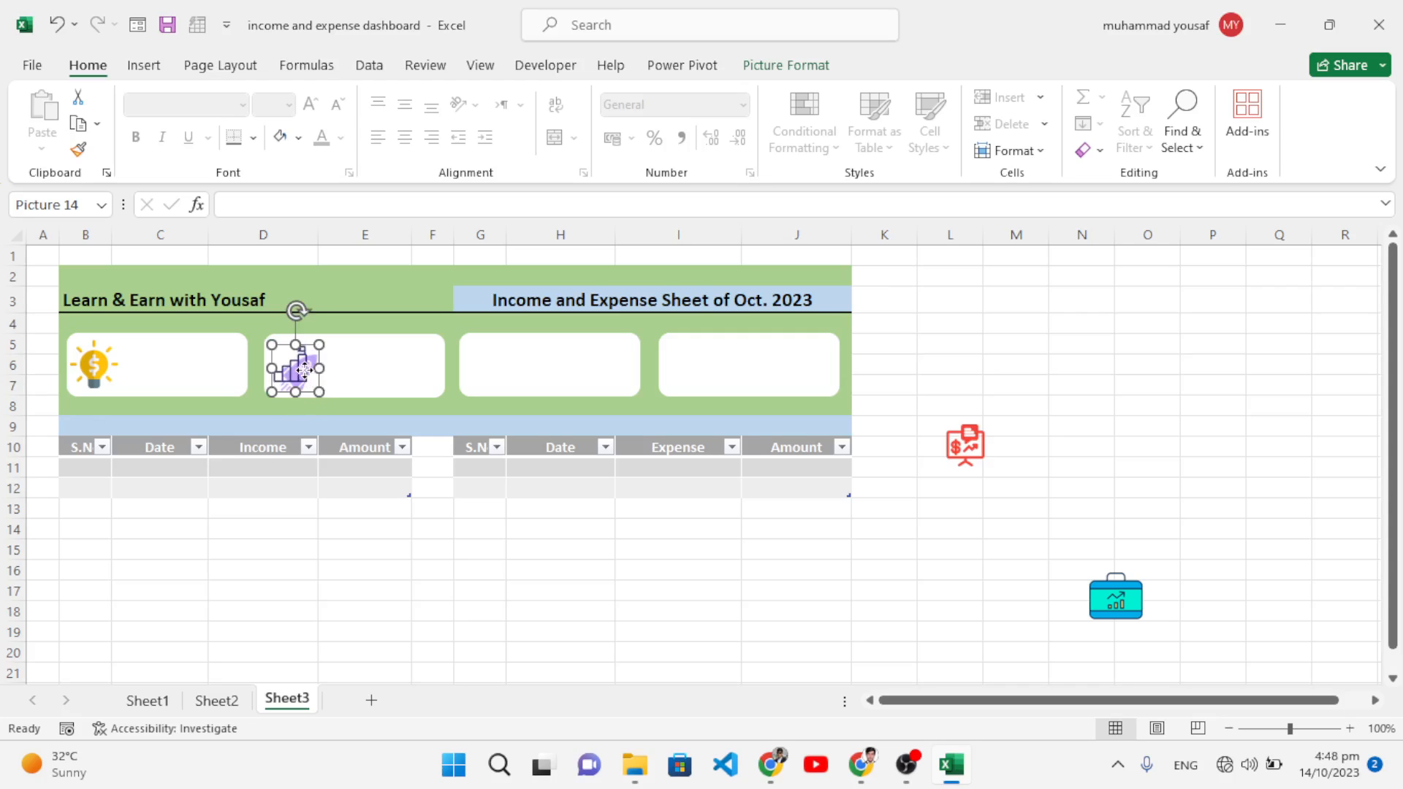
{"action": "left_click", "coordinate": [1108, 606]}
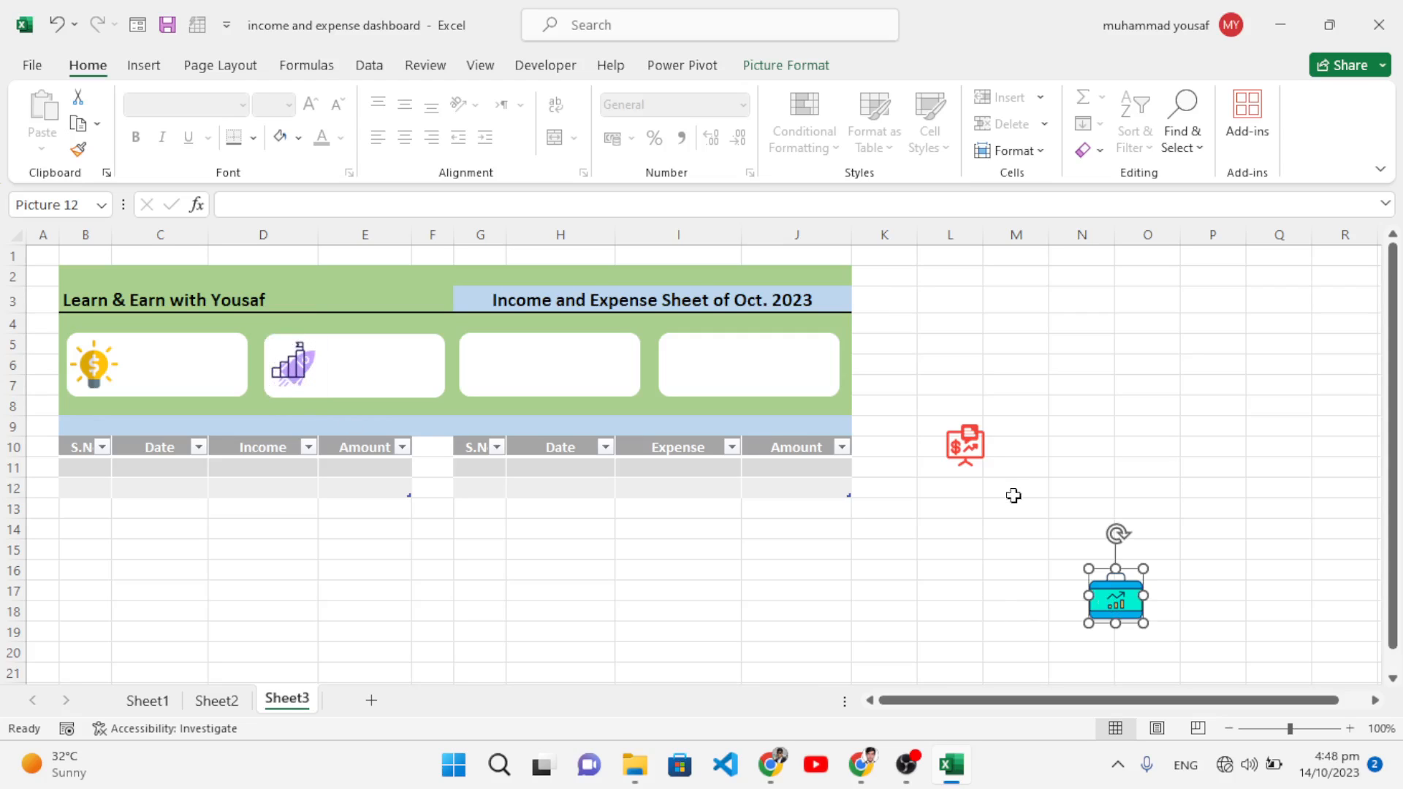
{"action": "left_click_drag", "start_coordinate": [1121, 607], "coordinate": [498, 370]}
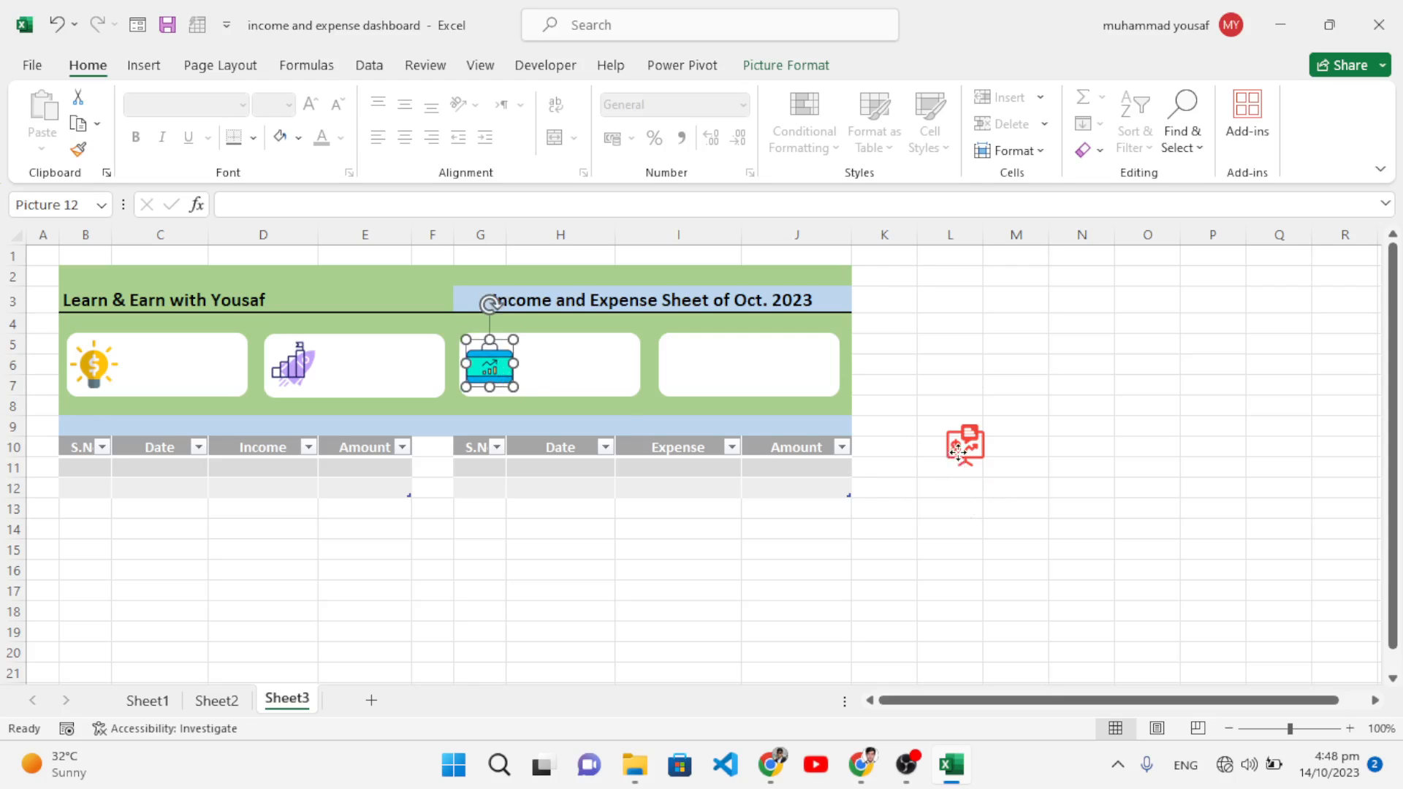
{"action": "left_click_drag", "start_coordinate": [955, 453], "coordinate": [678, 373]}
{"action": "left_click", "coordinate": [1074, 447]}
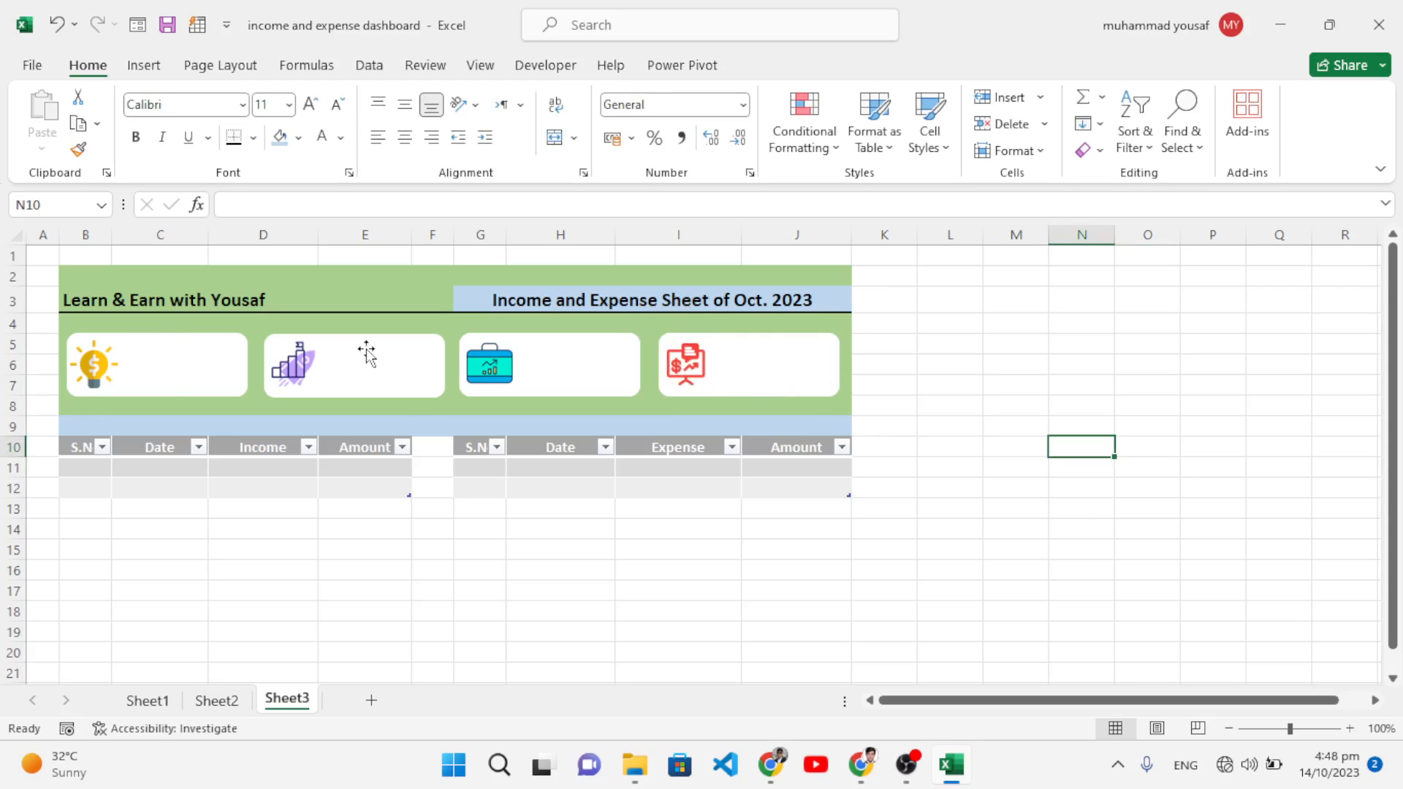
{"action": "left_click", "coordinate": [147, 65]}
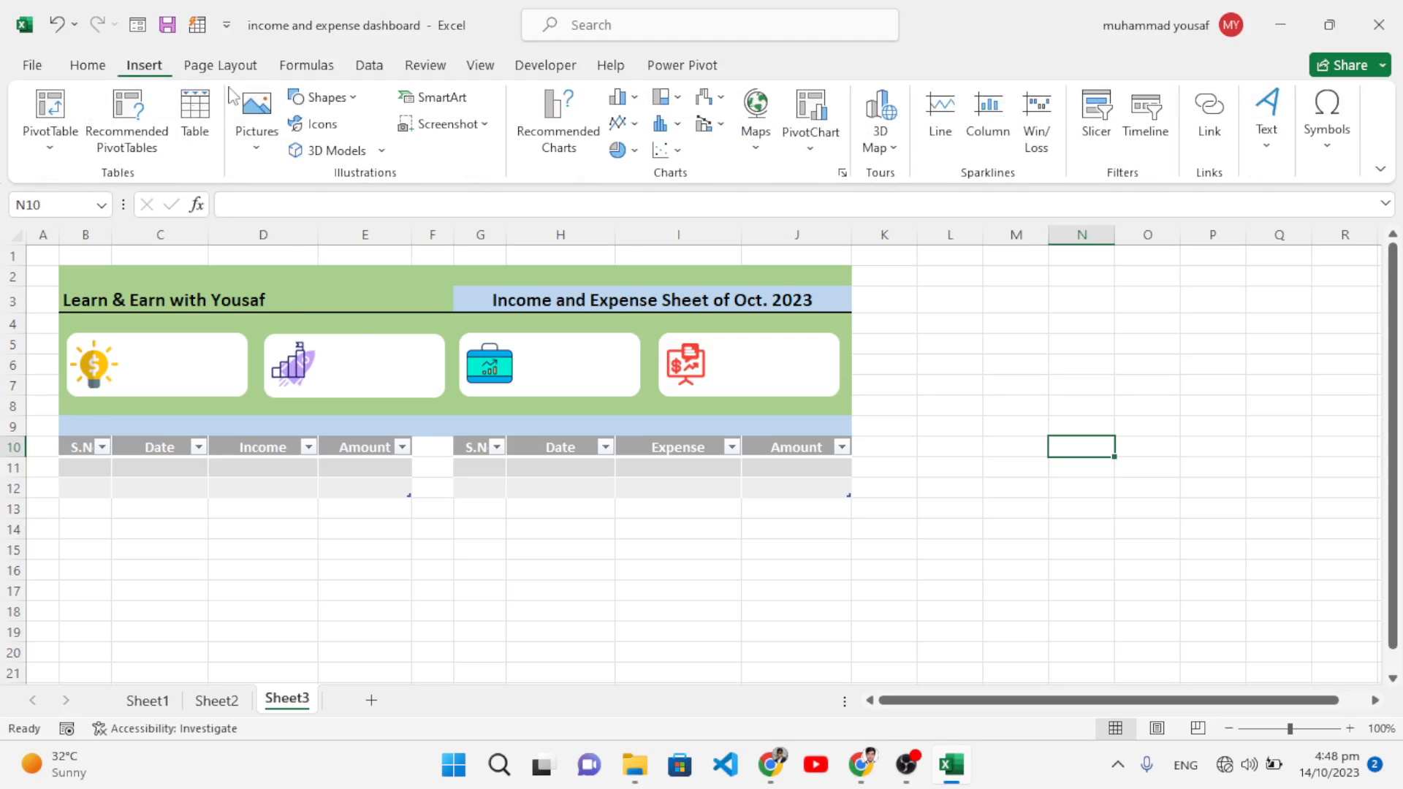
Step: Draw a rectangle in the first card and type 'Total Income' in it
{"action": "left_click", "coordinate": [325, 97]}
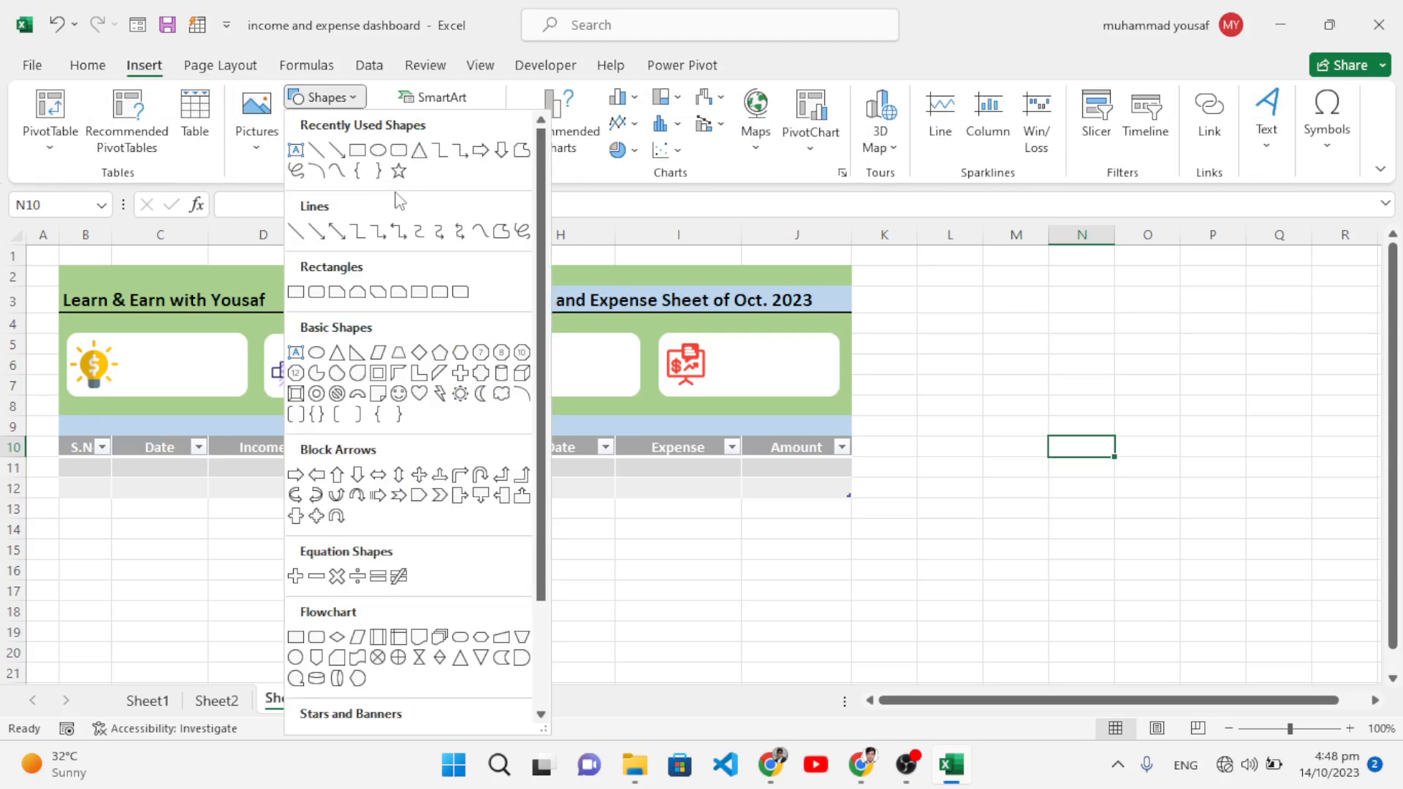
{"action": "left_click", "coordinate": [357, 153]}
{"action": "mouse_move", "coordinate": [135, 340]}
{"action": "left_mouse_down"}
{"action": "mouse_move", "coordinate": [252, 371]}
{"action": "mouse_move", "coordinate": [214, 359]}
{"action": "left_mouse_up"}
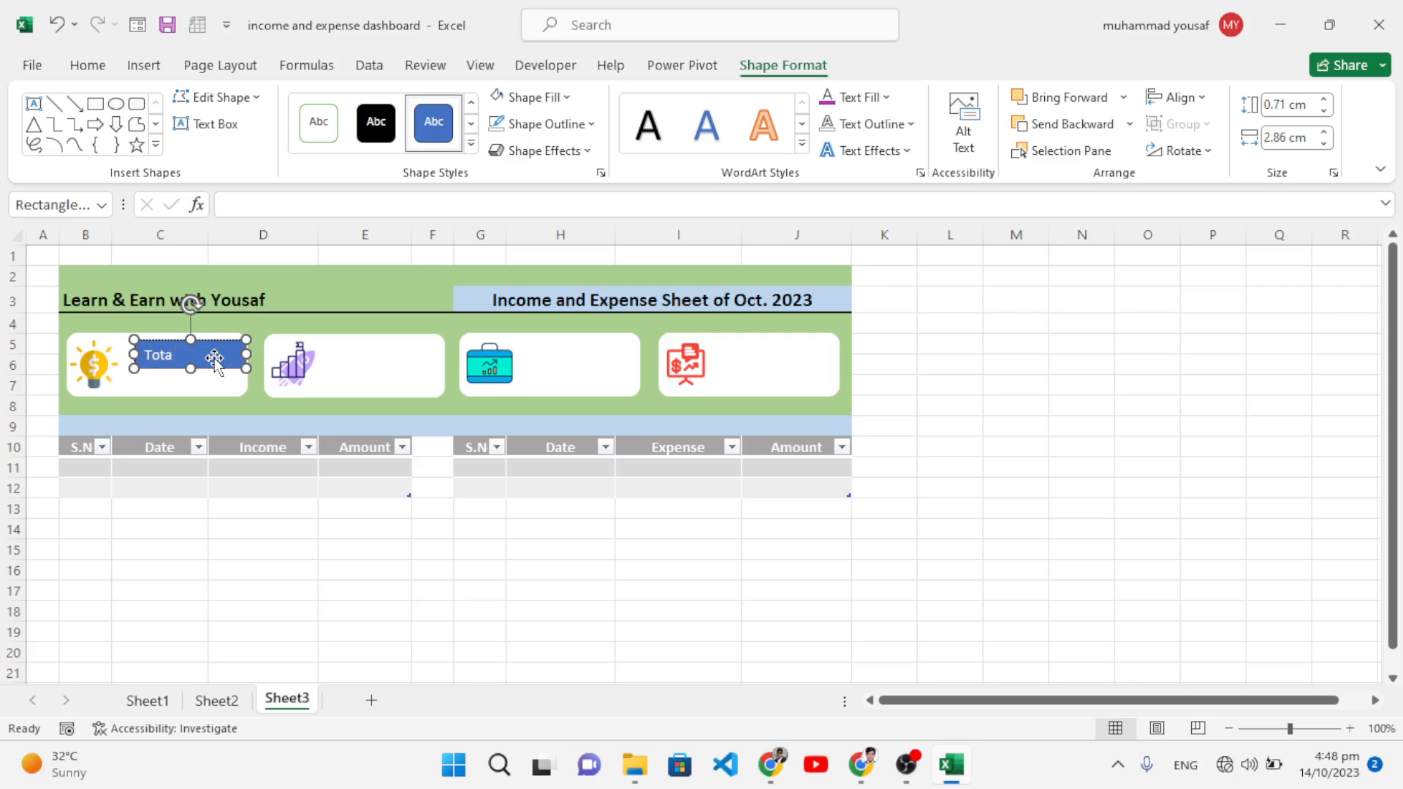
{"action": "type", "text": "Total Income"}
Step: Make the Total Income text orange
{"action": "triple_click", "coordinate": [213, 357]}
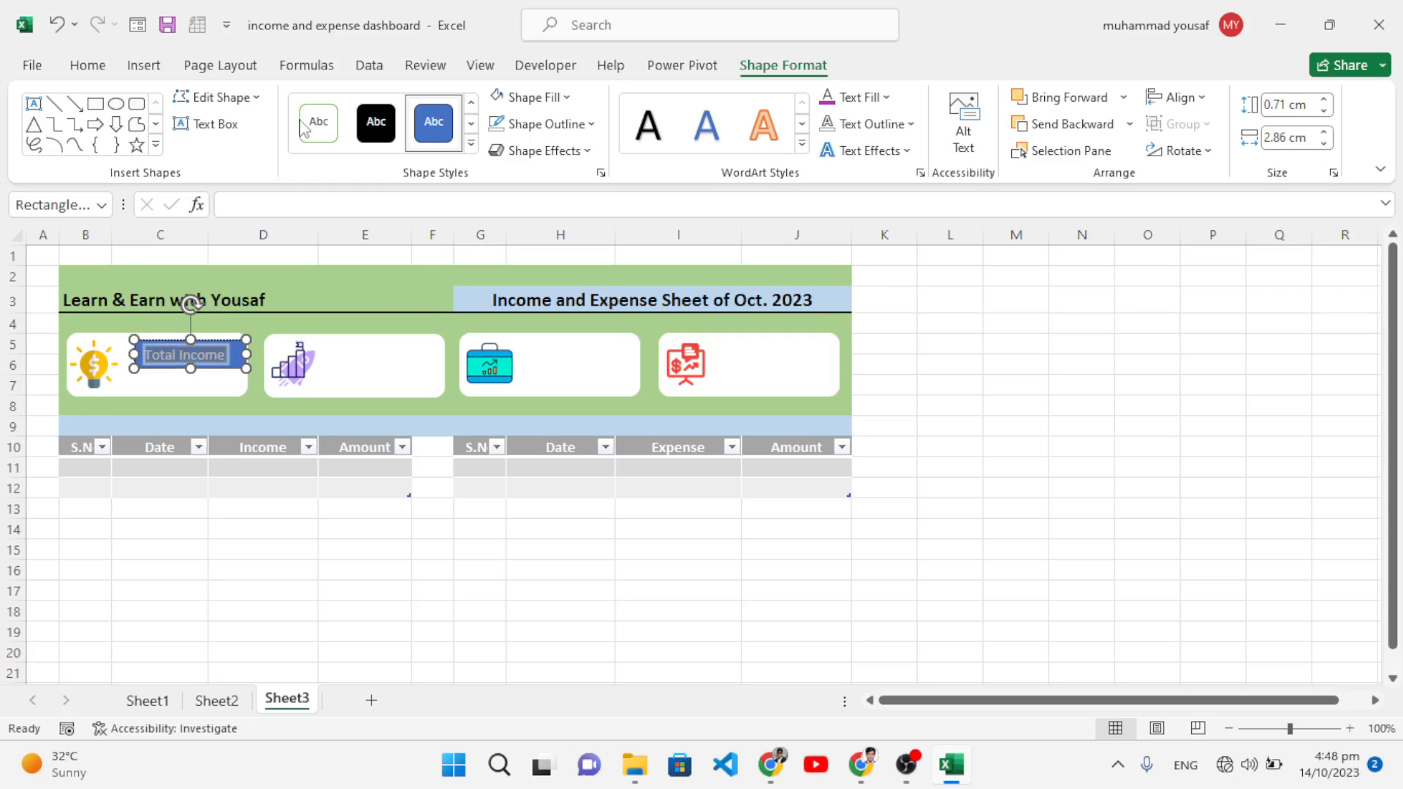
{"action": "left_click", "coordinate": [87, 65]}
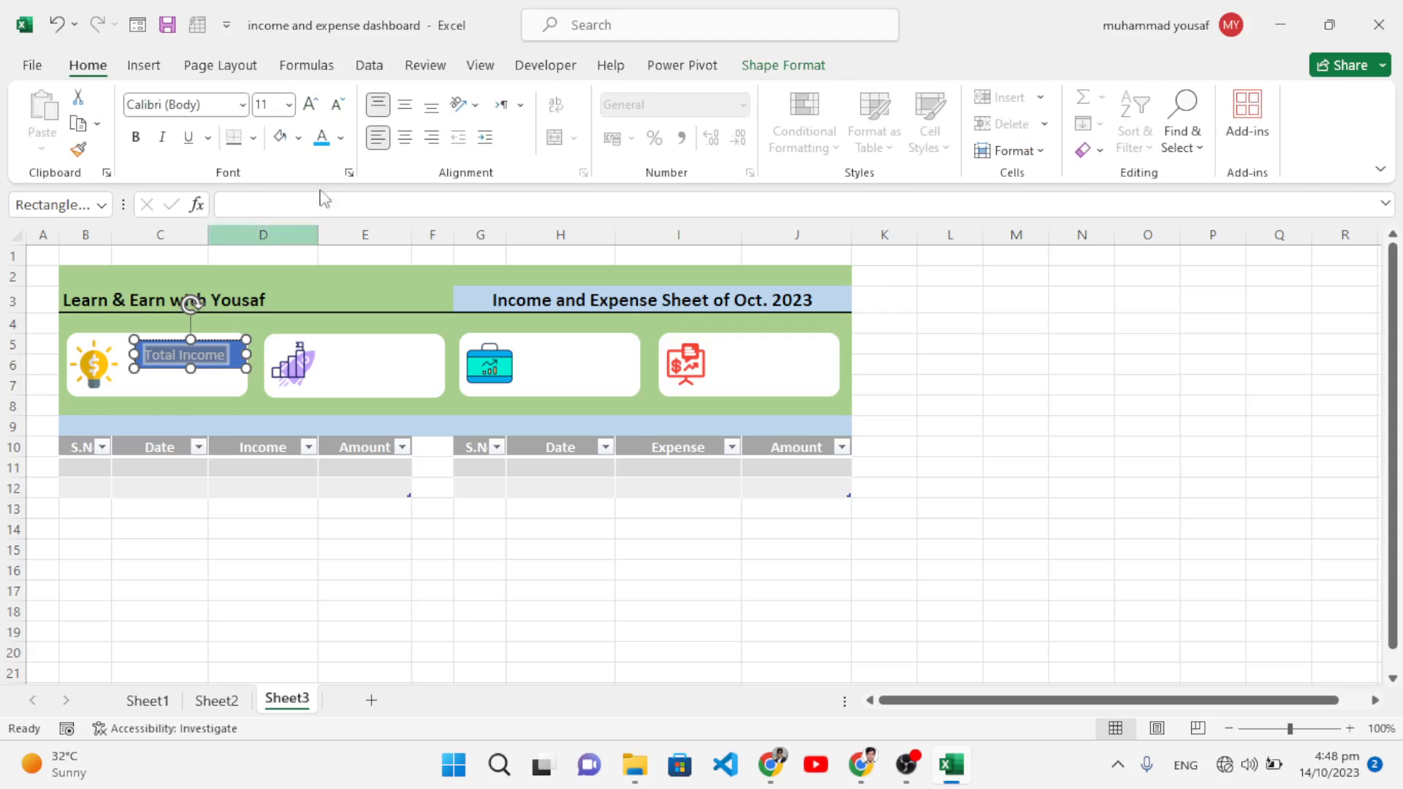
{"action": "left_click", "coordinate": [341, 139]}
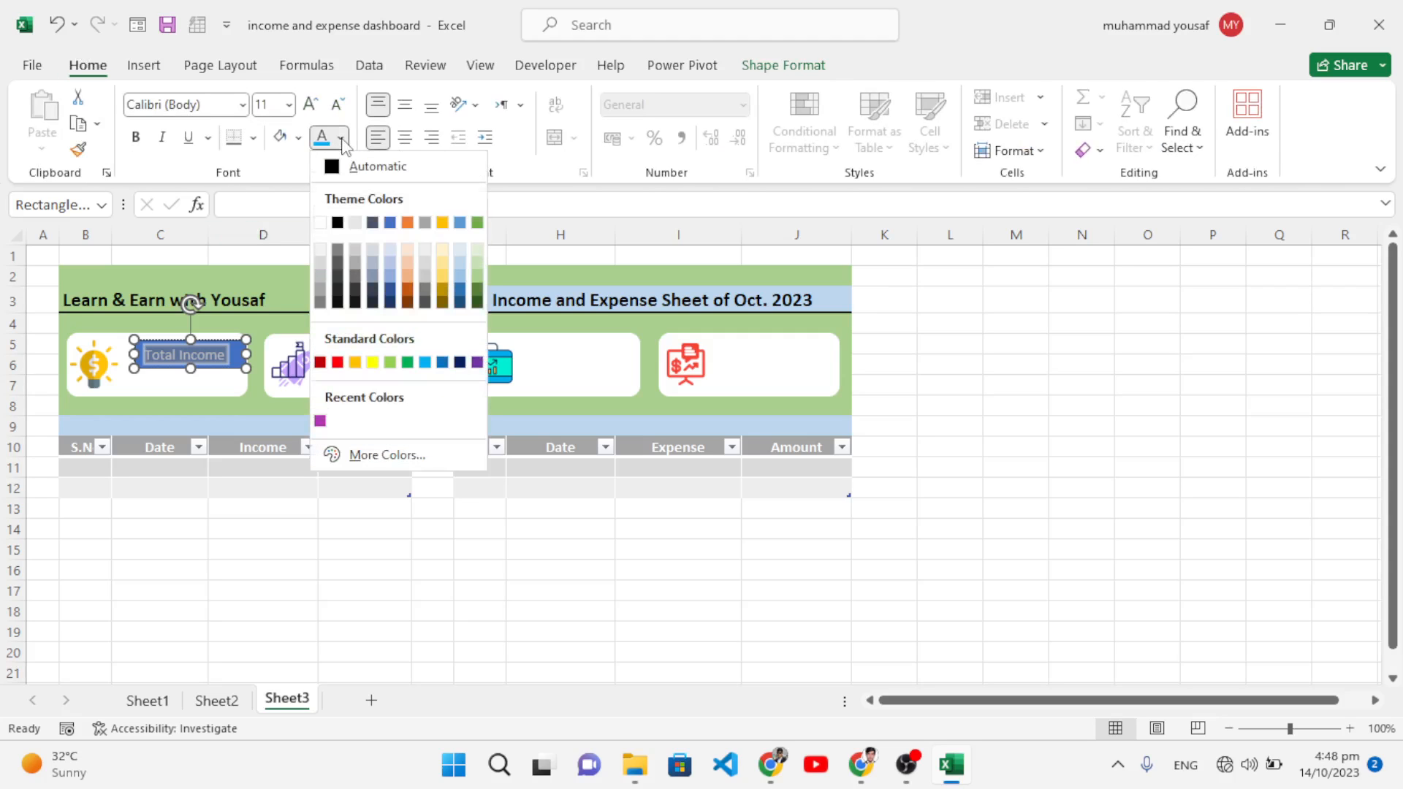
{"action": "left_click", "coordinate": [354, 363]}
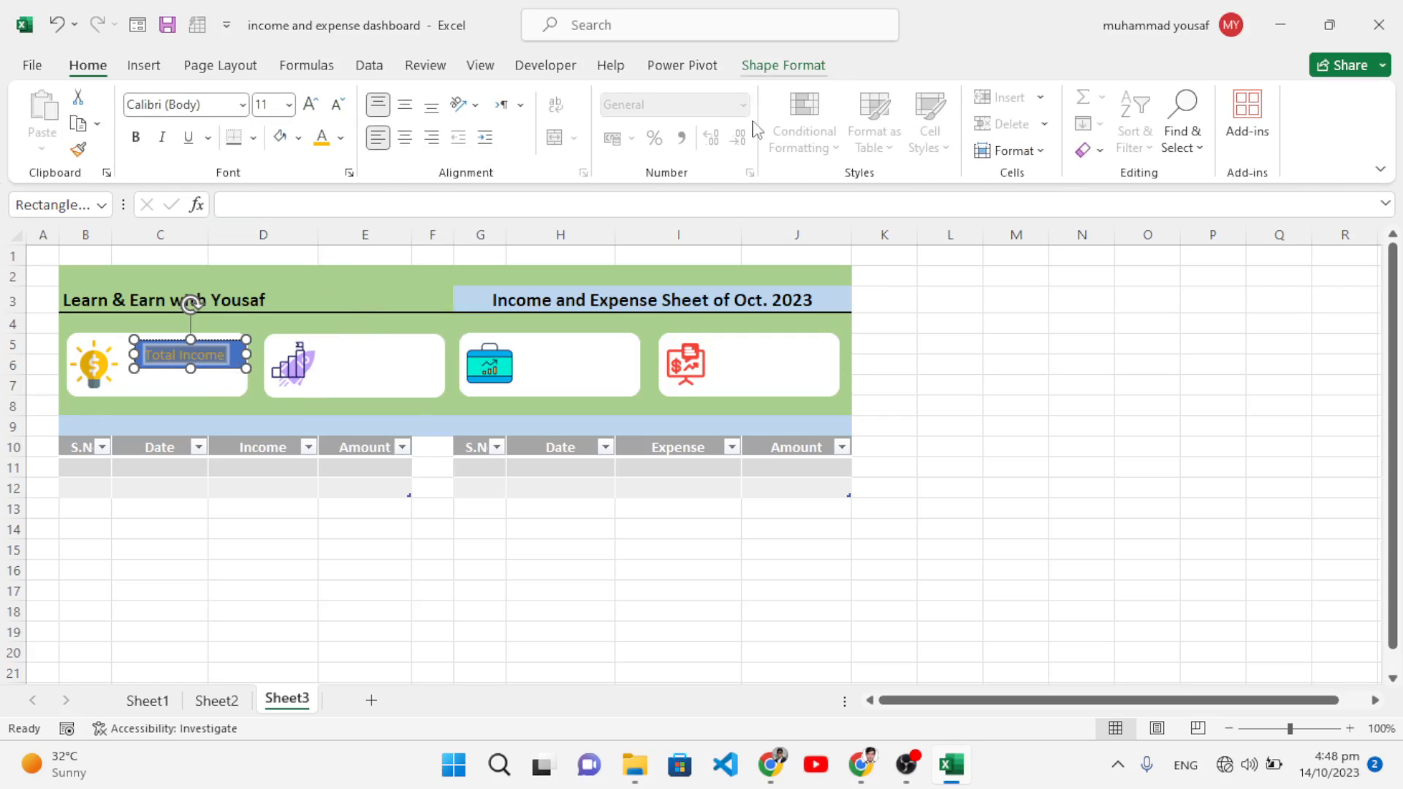
Step: Set the label's shape fill and outline to none
{"action": "left_click", "coordinate": [783, 65]}
{"action": "left_click", "coordinate": [540, 97]}
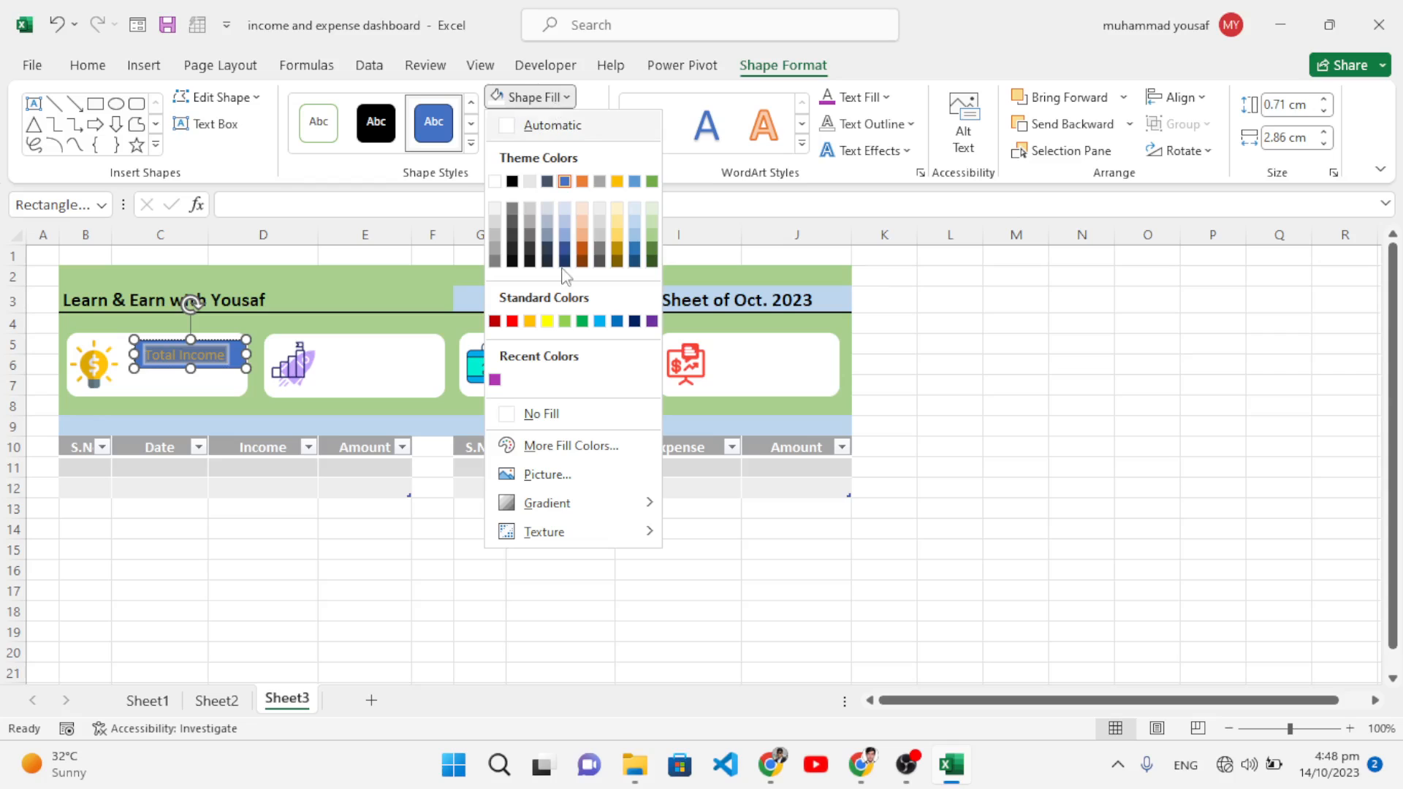
{"action": "left_click", "coordinate": [540, 413]}
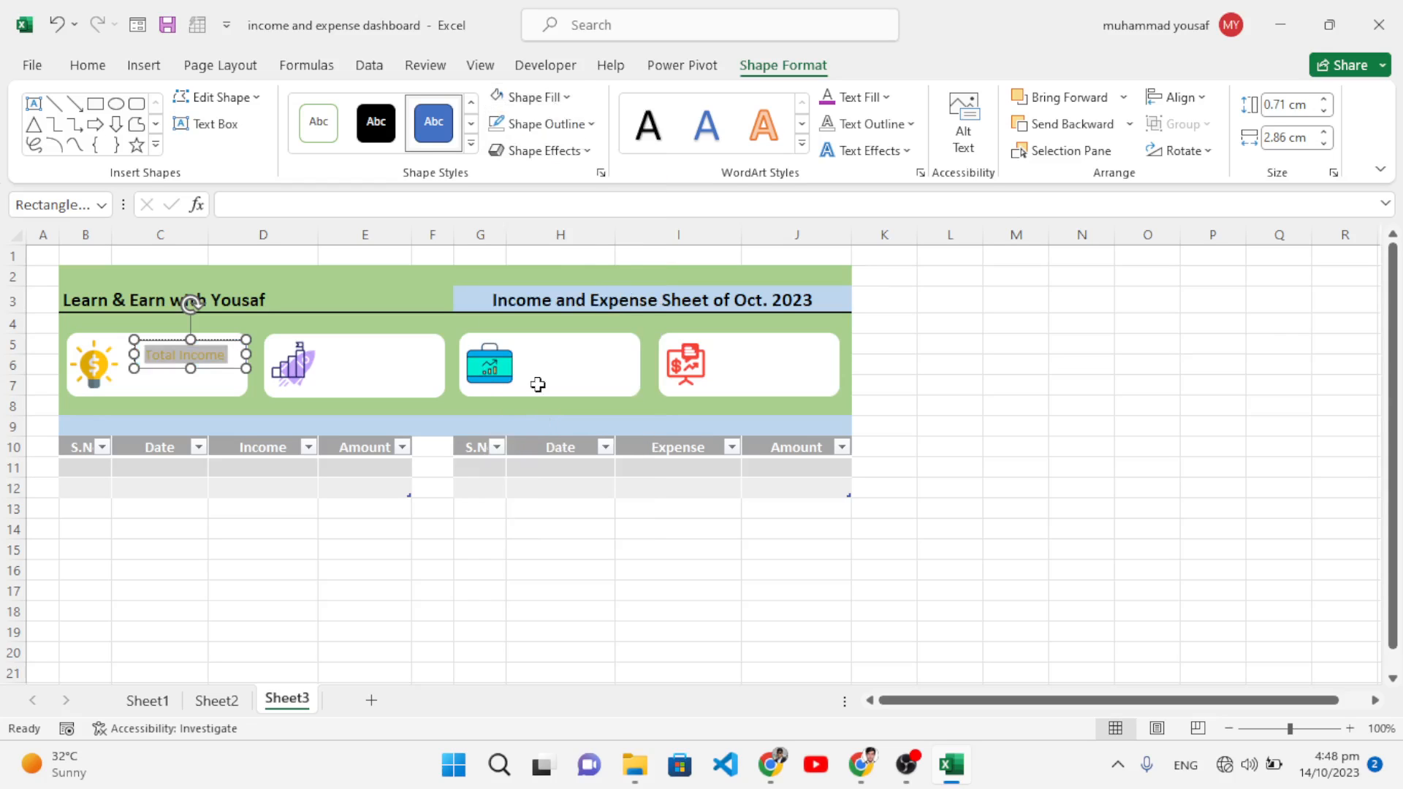
{"action": "left_click", "coordinate": [590, 128]}
{"action": "left_click", "coordinate": [559, 439]}
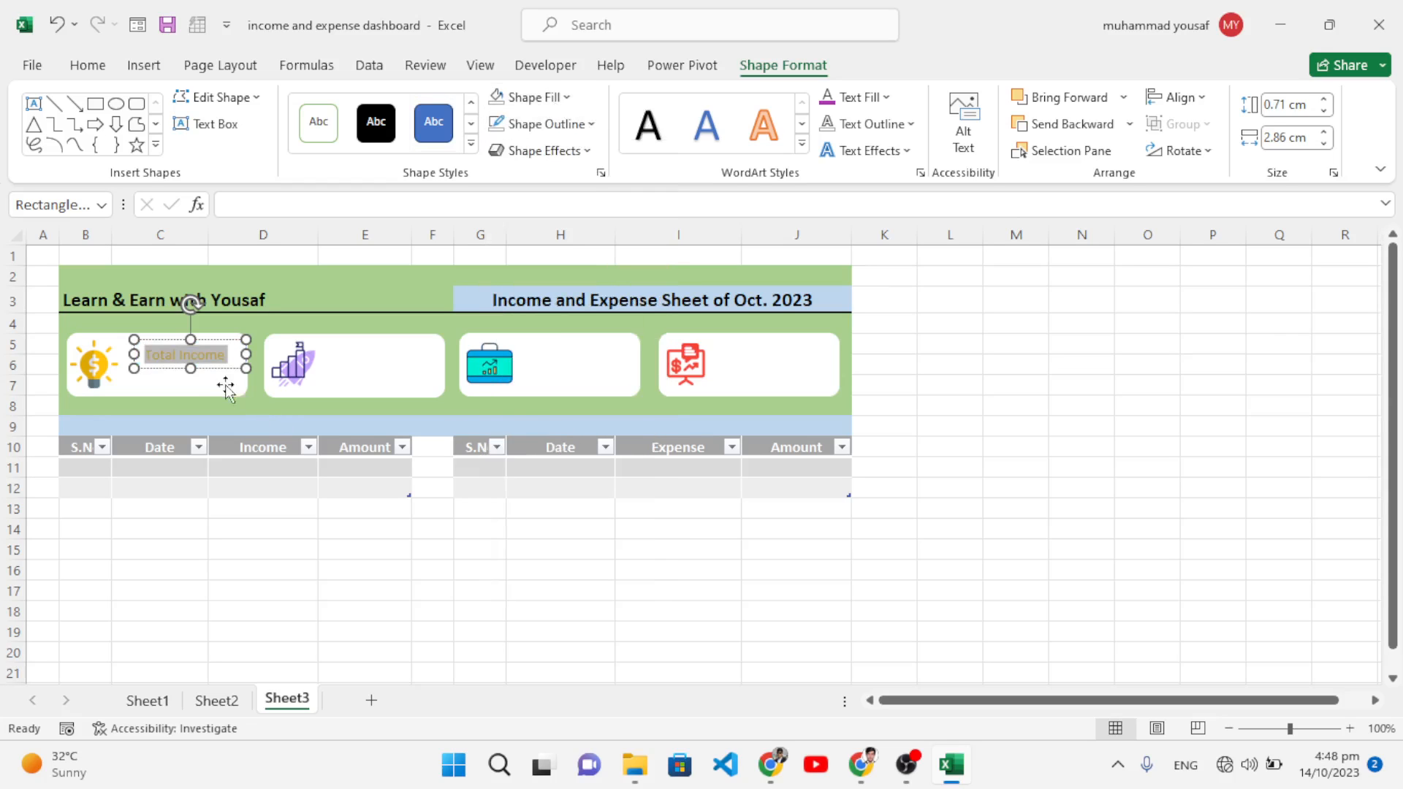
{"action": "left_click", "coordinate": [206, 356]}
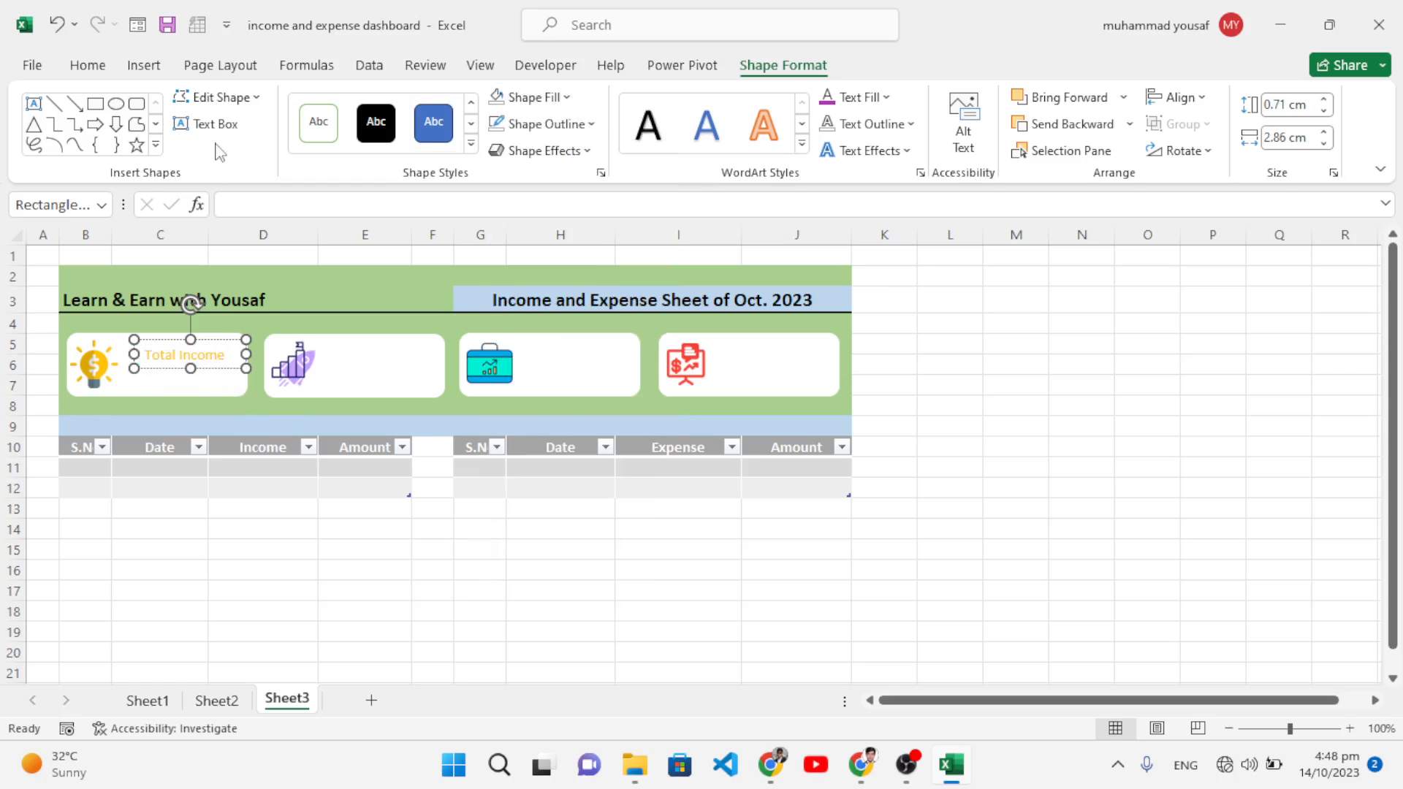
{"action": "left_click", "coordinate": [221, 381]}
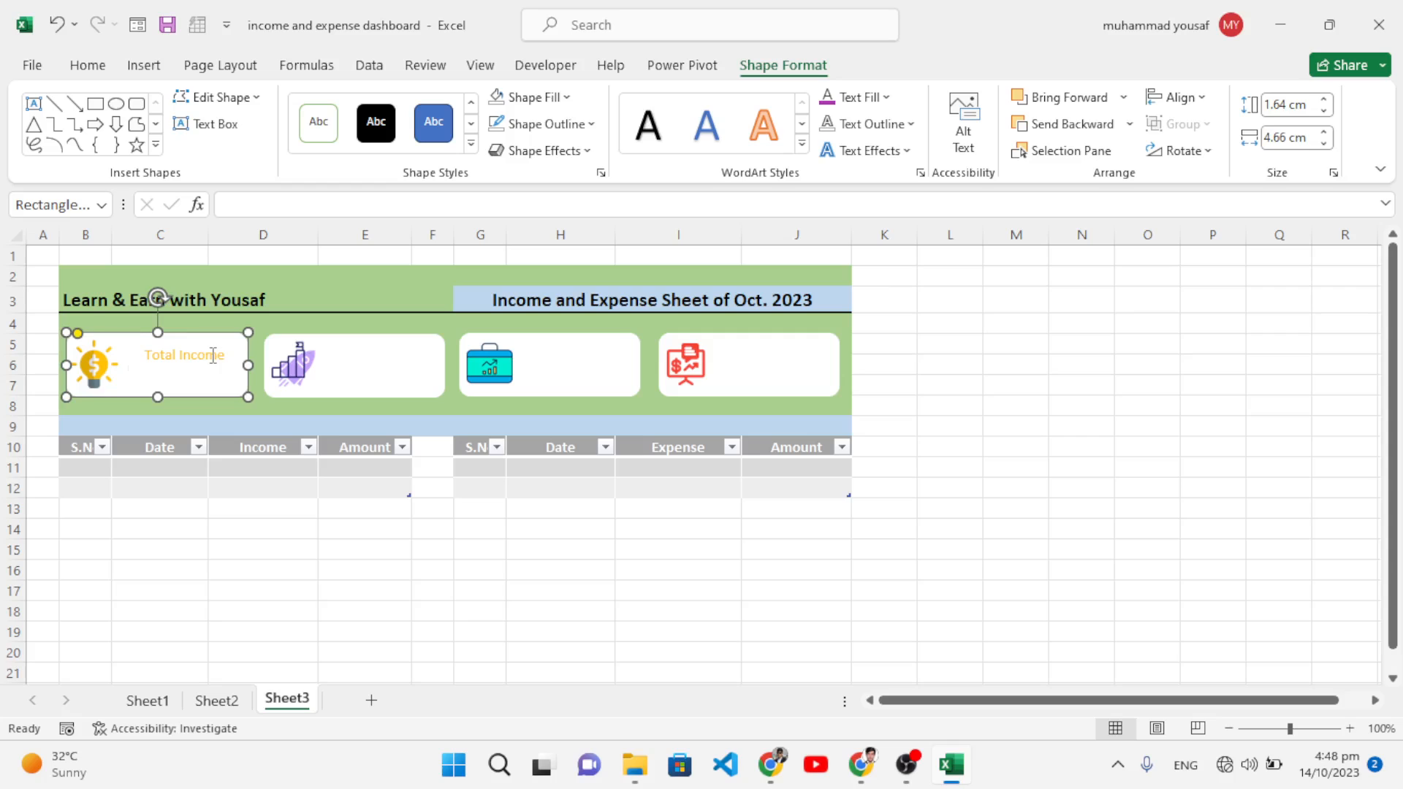
Step: Make the Total Income label bold and adjust its font size
{"action": "left_click", "coordinate": [213, 355]}
{"action": "left_click", "coordinate": [87, 65]}
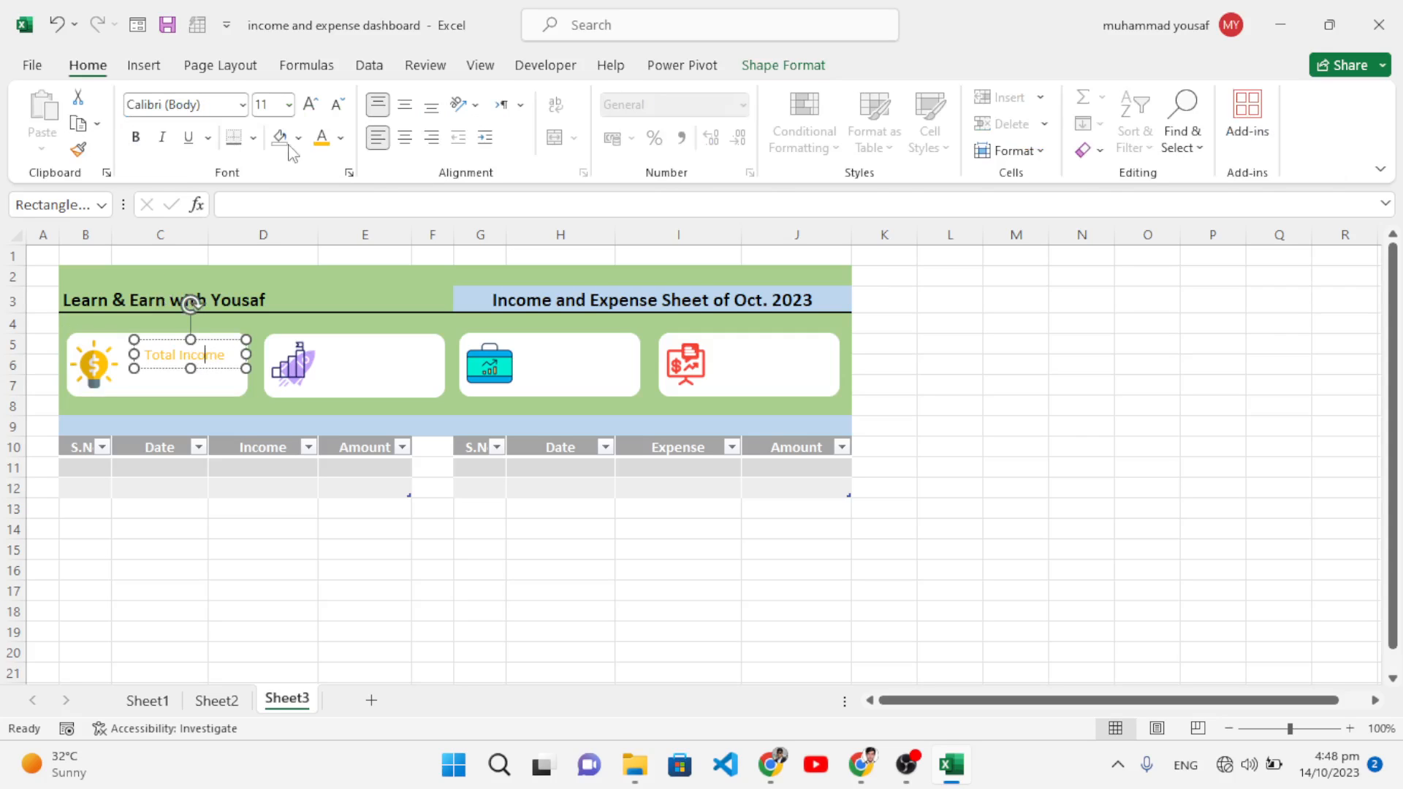
{"action": "left_click", "coordinate": [310, 103]}
{"action": "left_click", "coordinate": [310, 104]}
{"action": "left_click", "coordinate": [310, 104]}
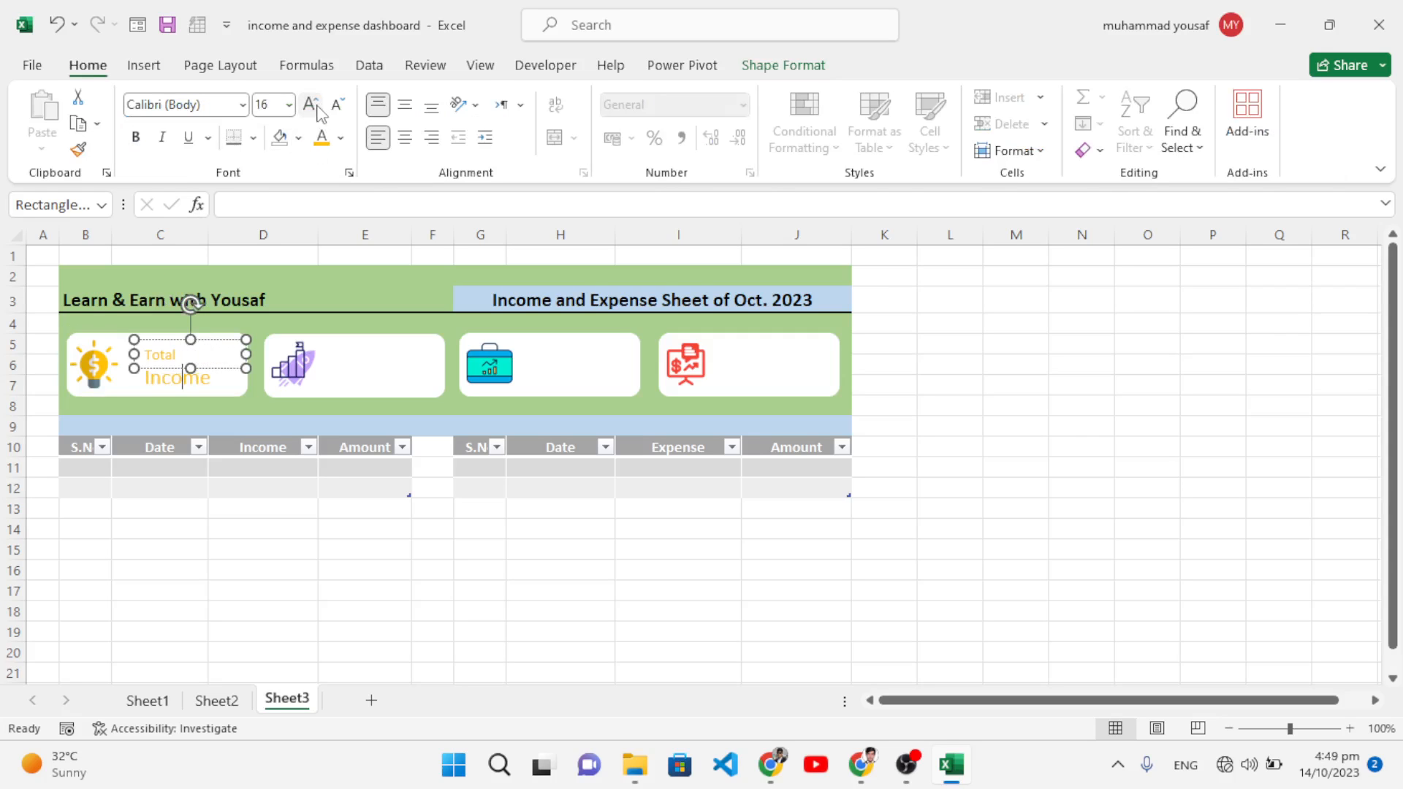
{"action": "key", "text": "ctrl+b"}
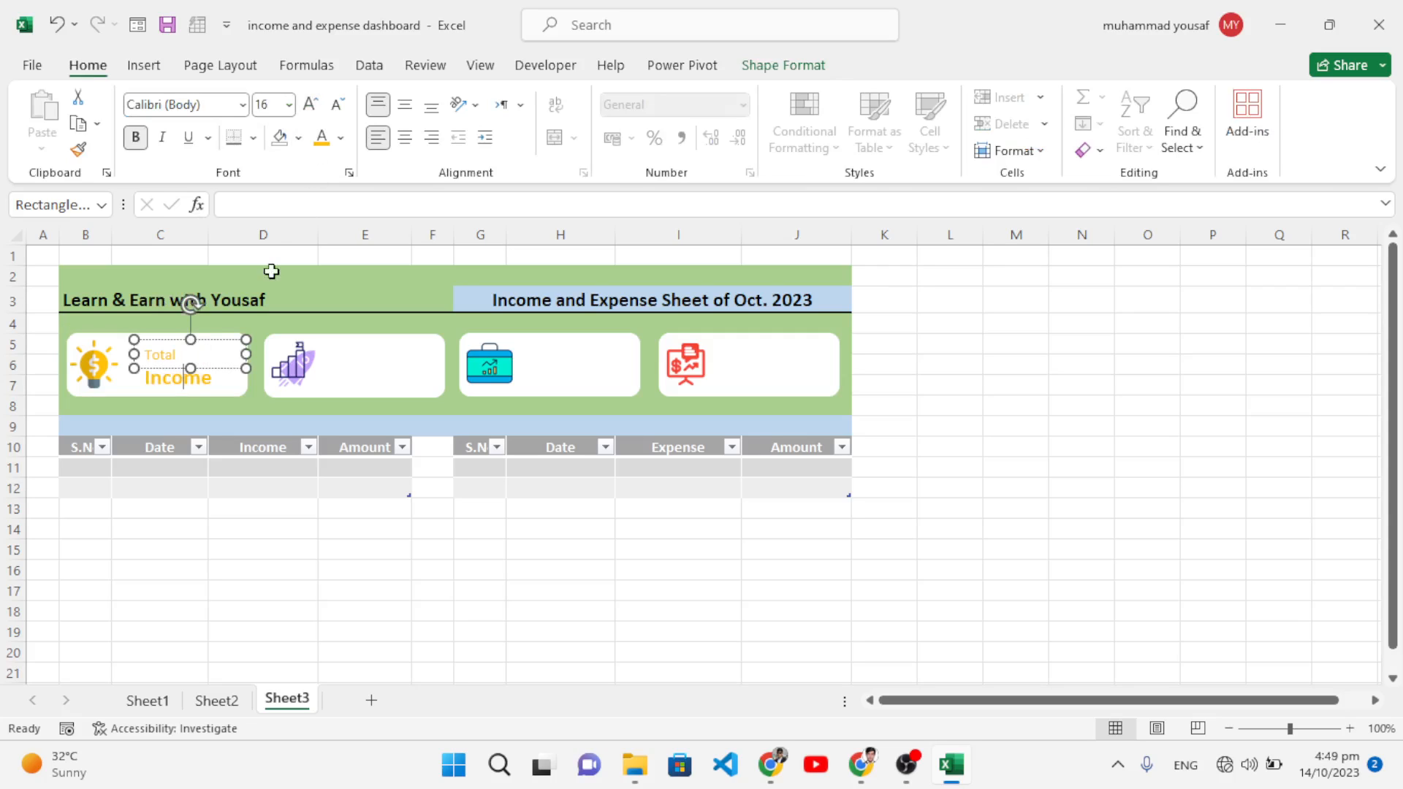
{"action": "left_click", "coordinate": [160, 355]}
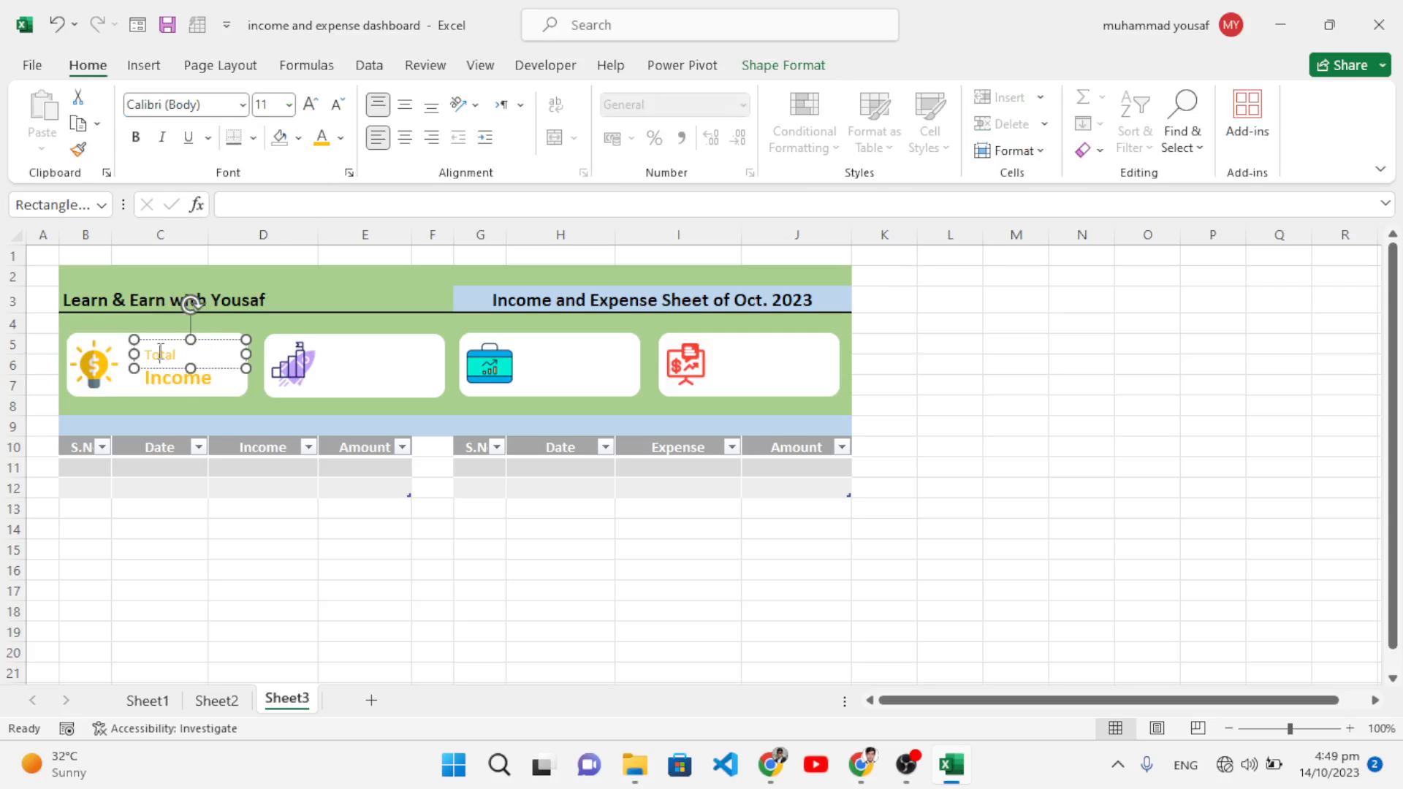
{"action": "key", "text": "ctrl+b"}
{"action": "left_click", "coordinate": [310, 104]}
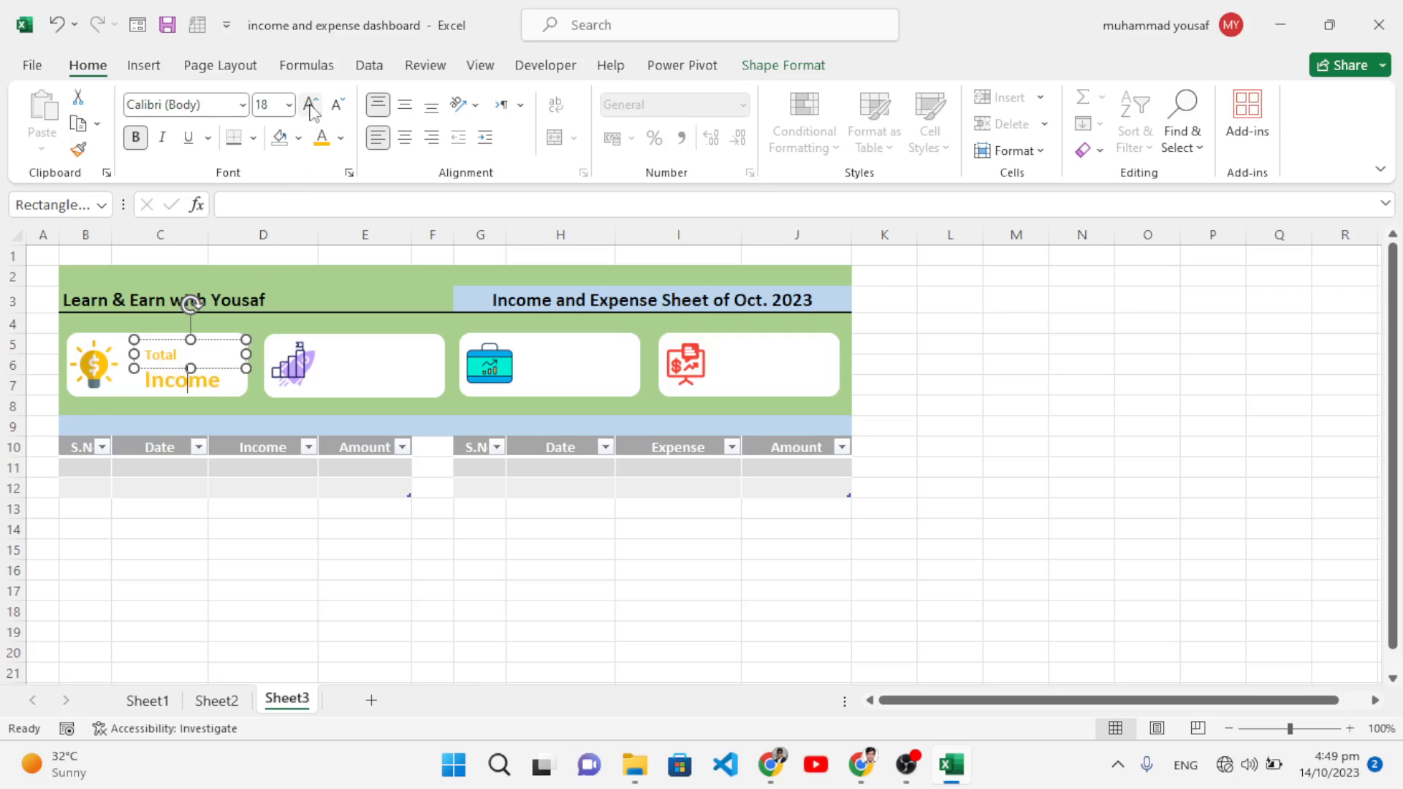
{"action": "left_click", "coordinate": [337, 104]}
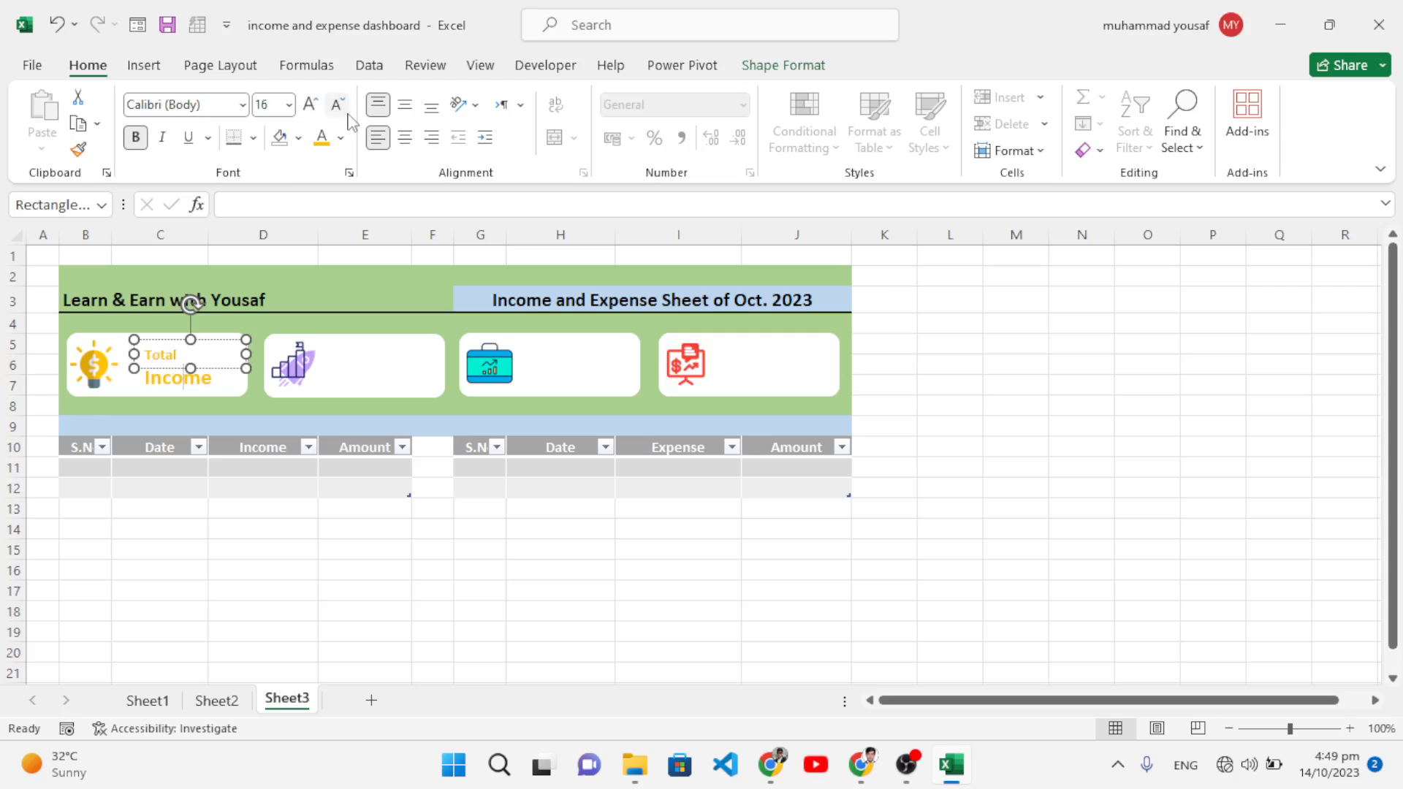
{"action": "left_click", "coordinate": [337, 104]}
{"action": "left_click", "coordinate": [310, 106]}
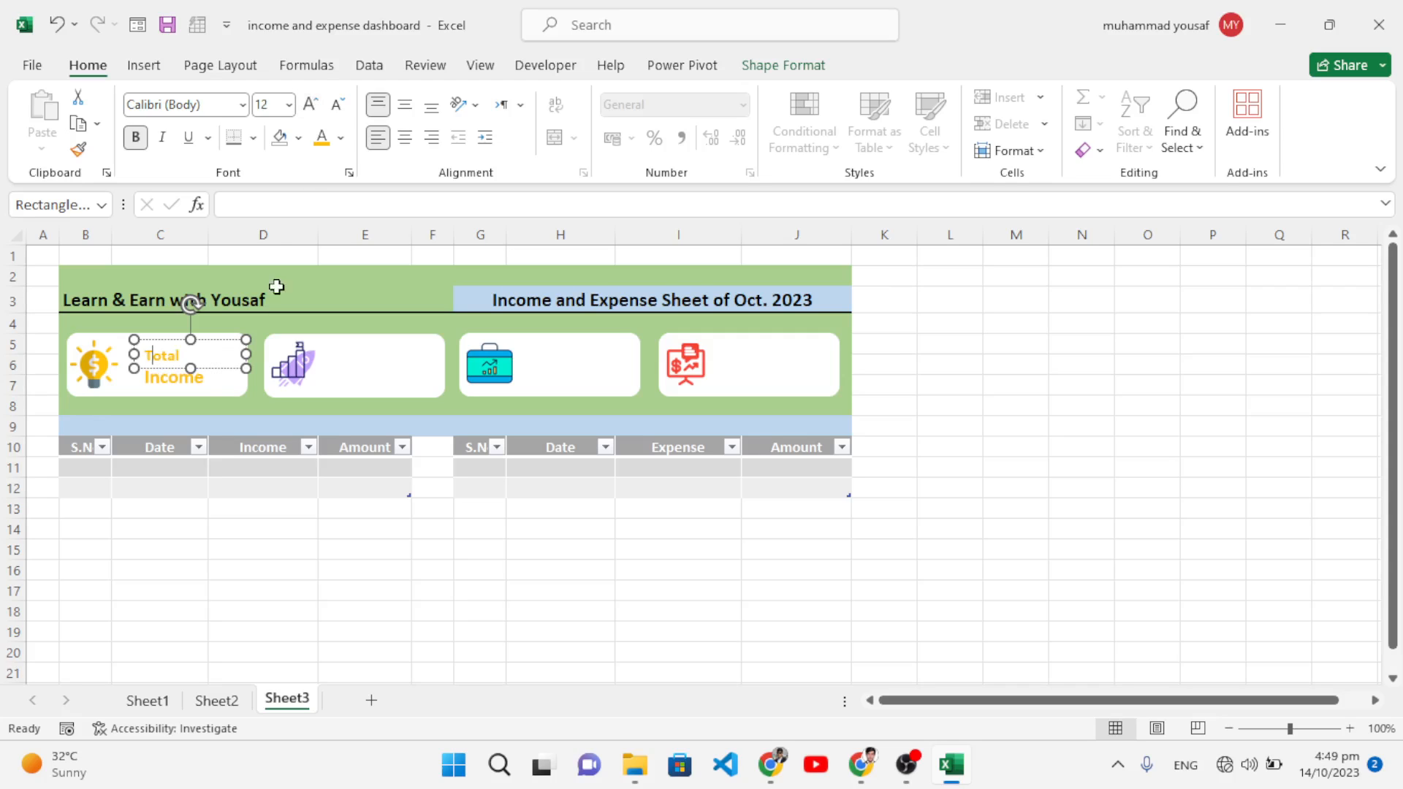
Step: Widen the Total Income label to one line, resize its text and nudge it into place
{"action": "mouse_move", "coordinate": [243, 352]}
{"action": "left_mouse_down"}
{"action": "mouse_move", "coordinate": [276, 358]}
{"action": "mouse_move", "coordinate": [218, 356]}
{"action": "left_mouse_up"}
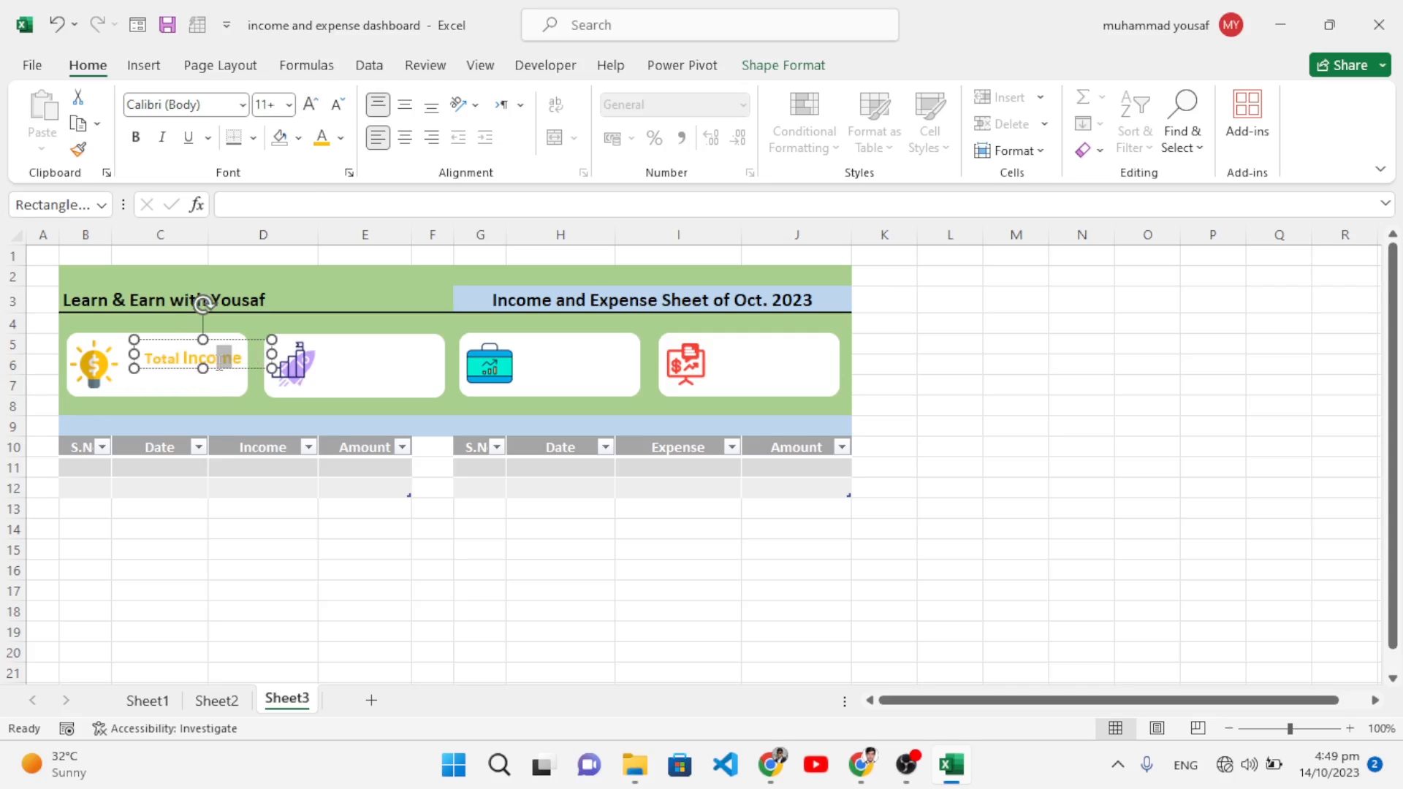
{"action": "left_click", "coordinate": [166, 357]}
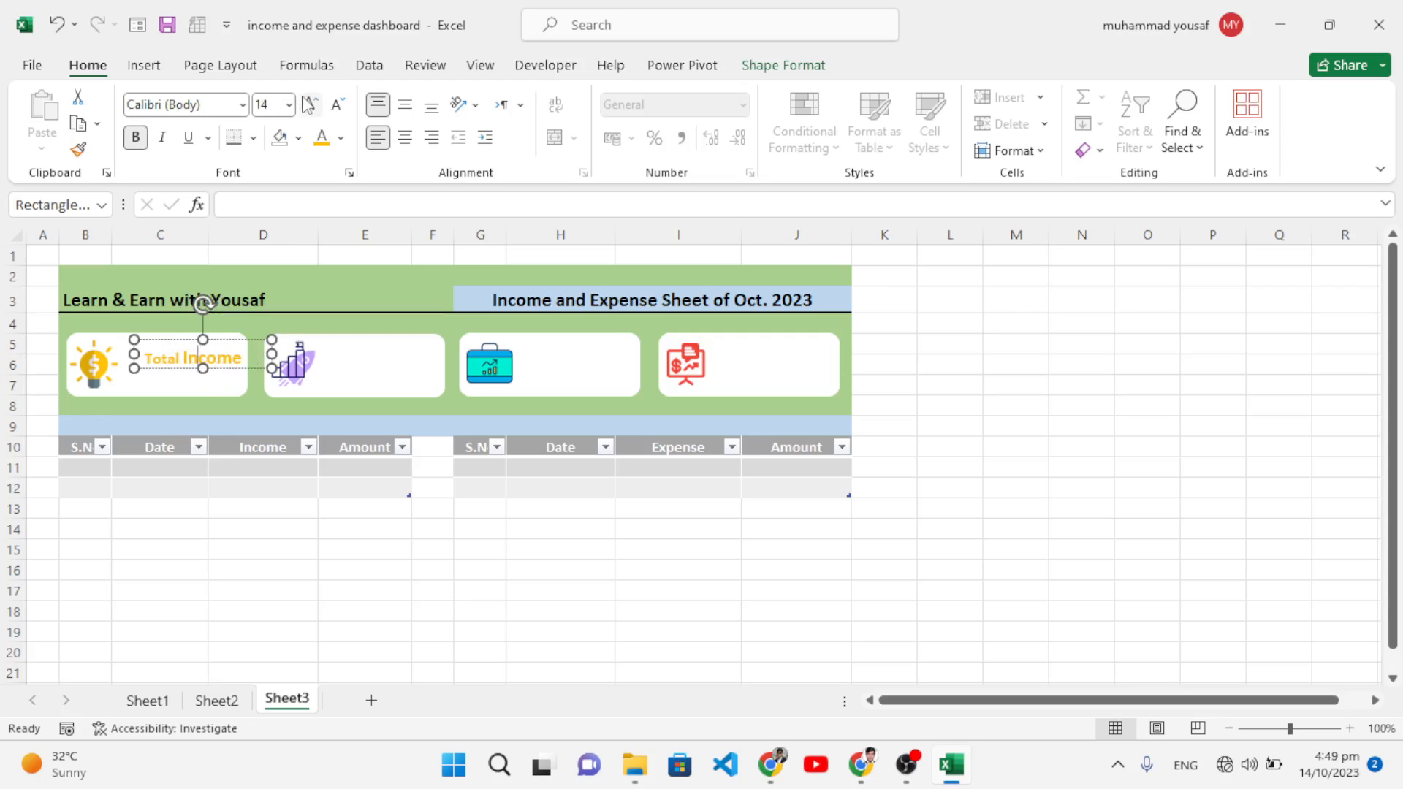
{"action": "left_click", "coordinate": [334, 110]}
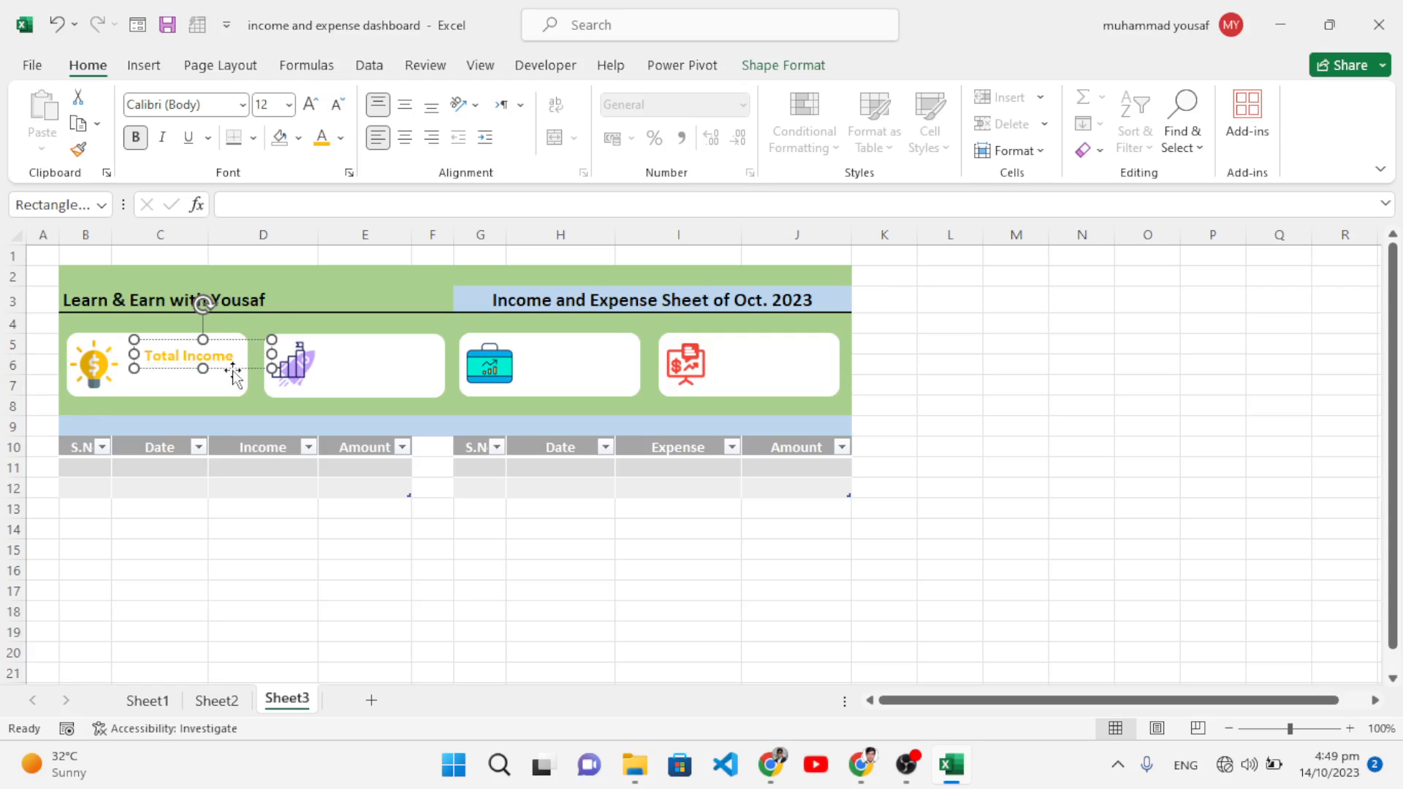
{"action": "left_click_drag", "start_coordinate": [234, 369], "coordinate": [229, 364]}
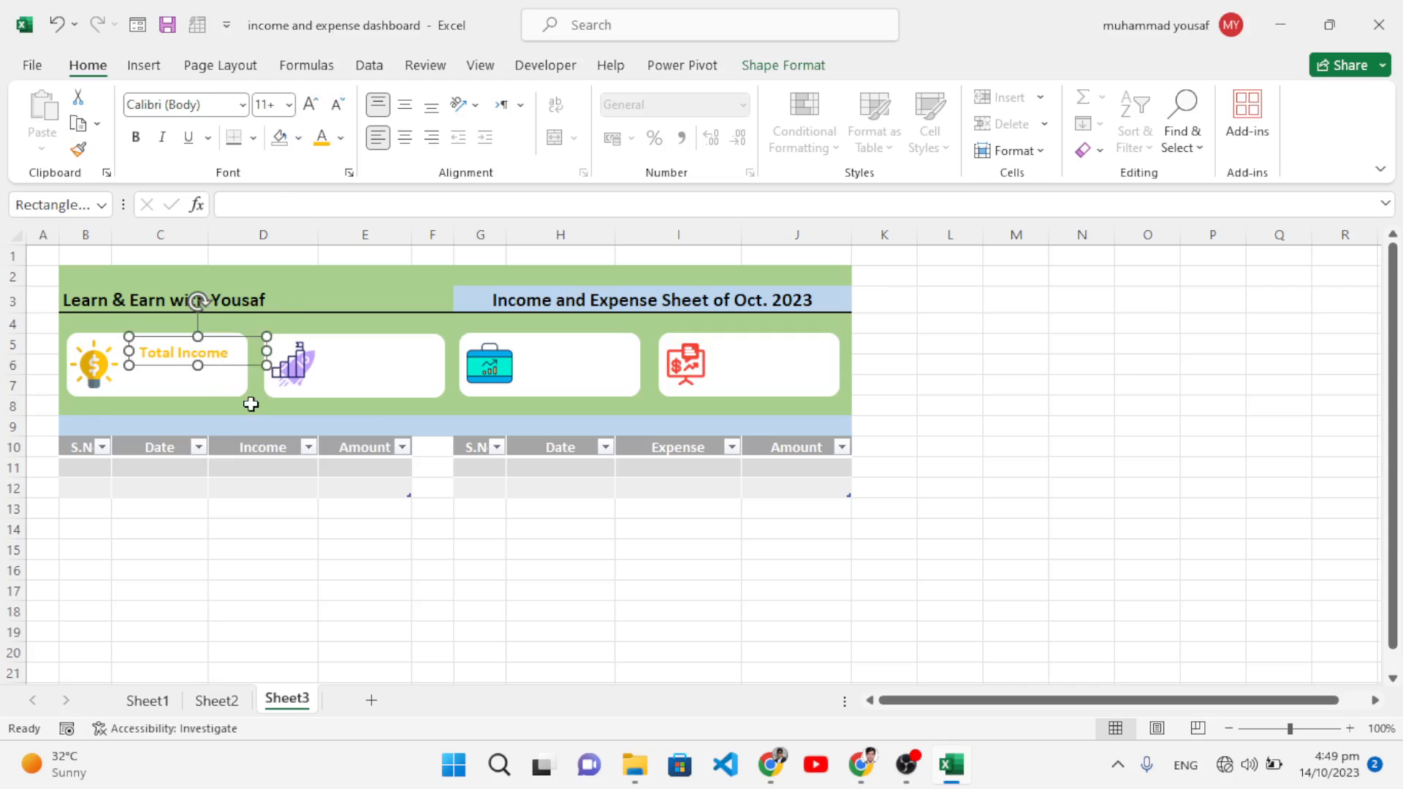
{"action": "left_click", "coordinate": [251, 404]}
{"action": "left_click", "coordinate": [231, 352]}
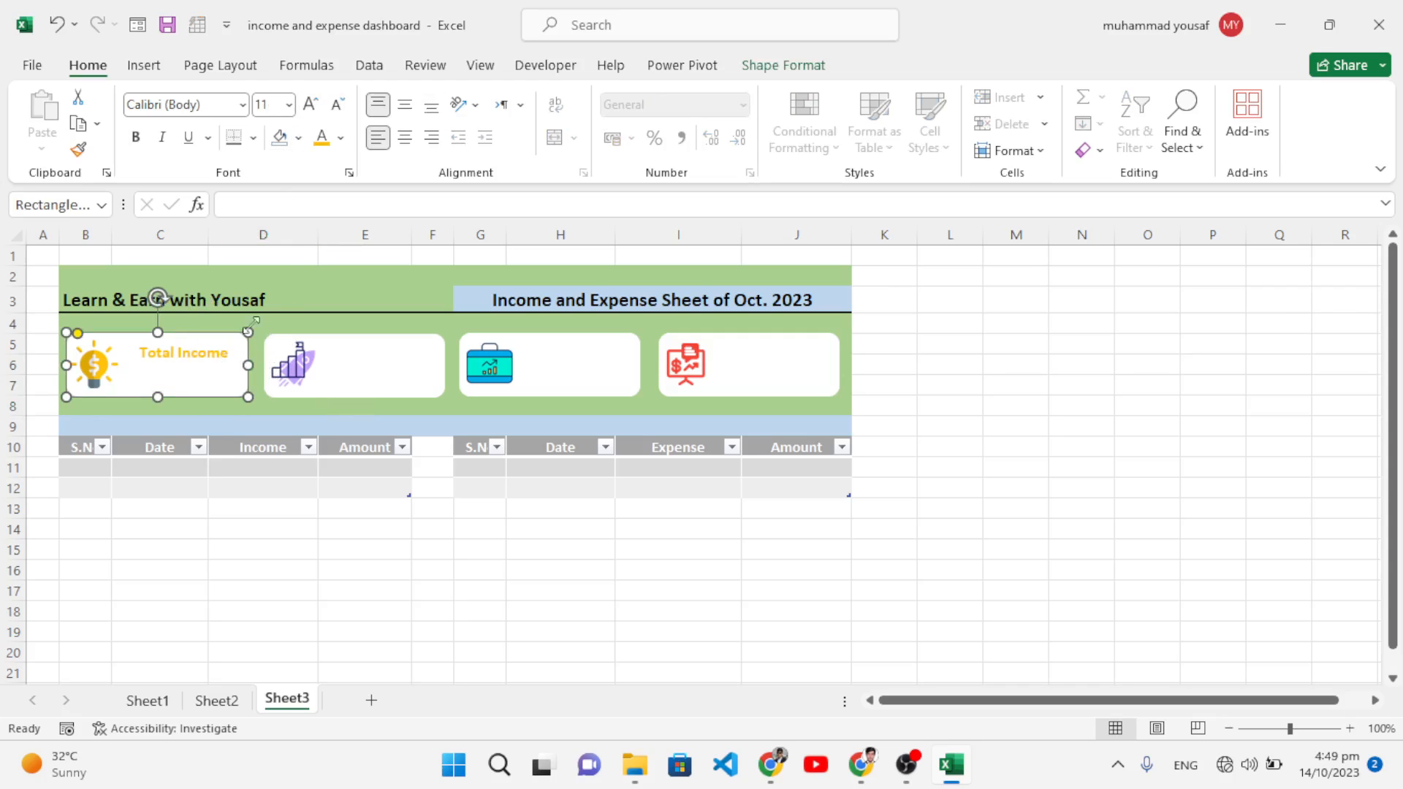
{"action": "left_click", "coordinate": [200, 352]}
{"action": "triple_click", "coordinate": [199, 352]}
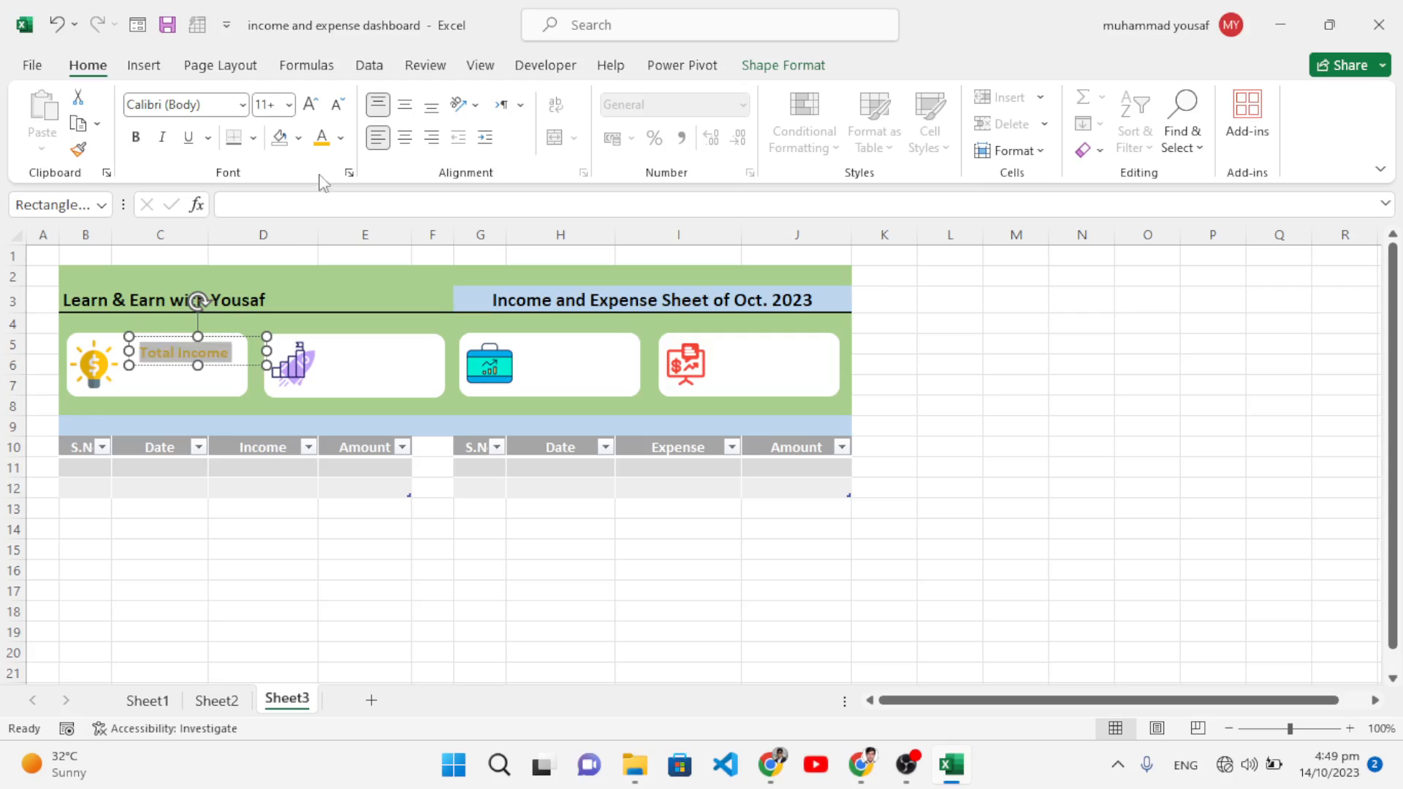
{"action": "left_click", "coordinate": [311, 104]}
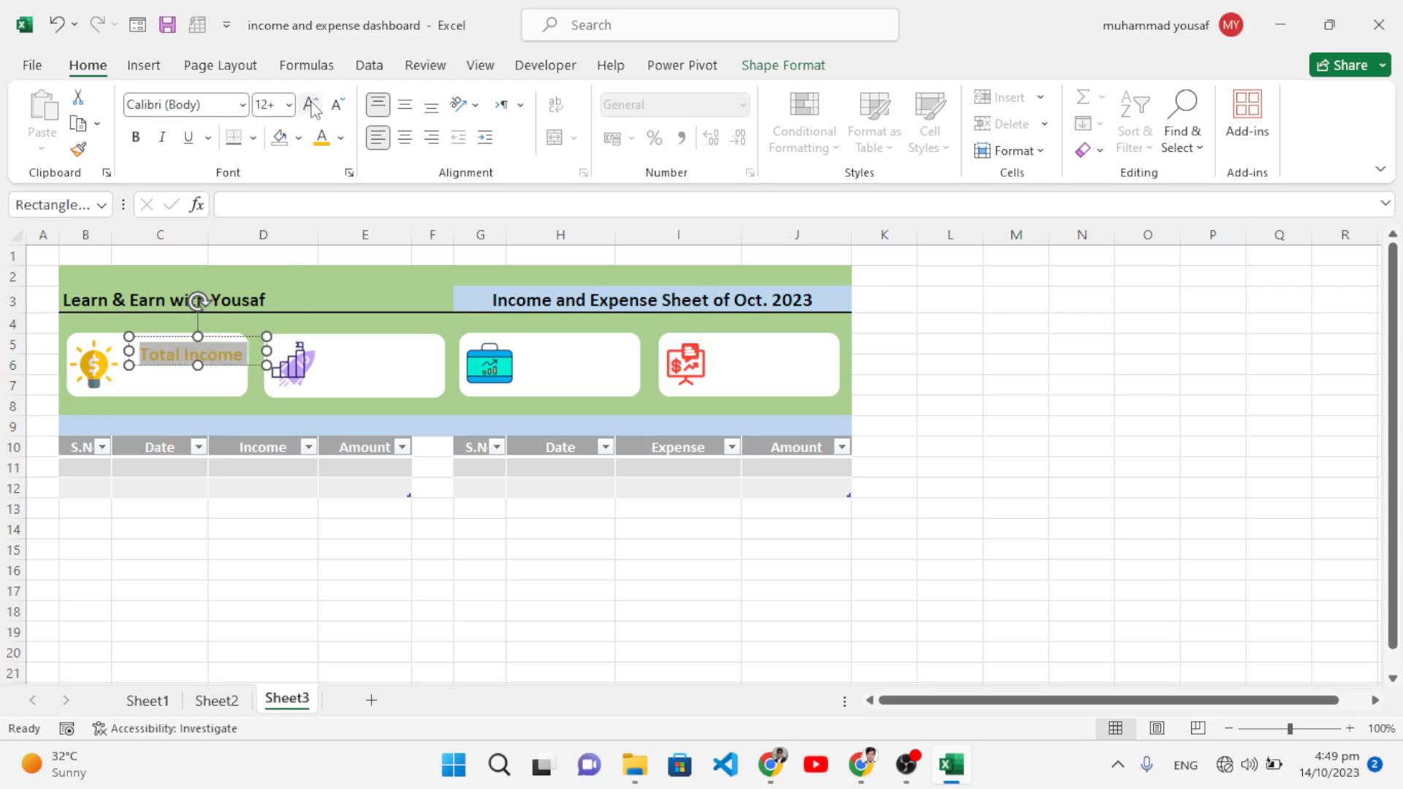
{"action": "left_click", "coordinate": [230, 356]}
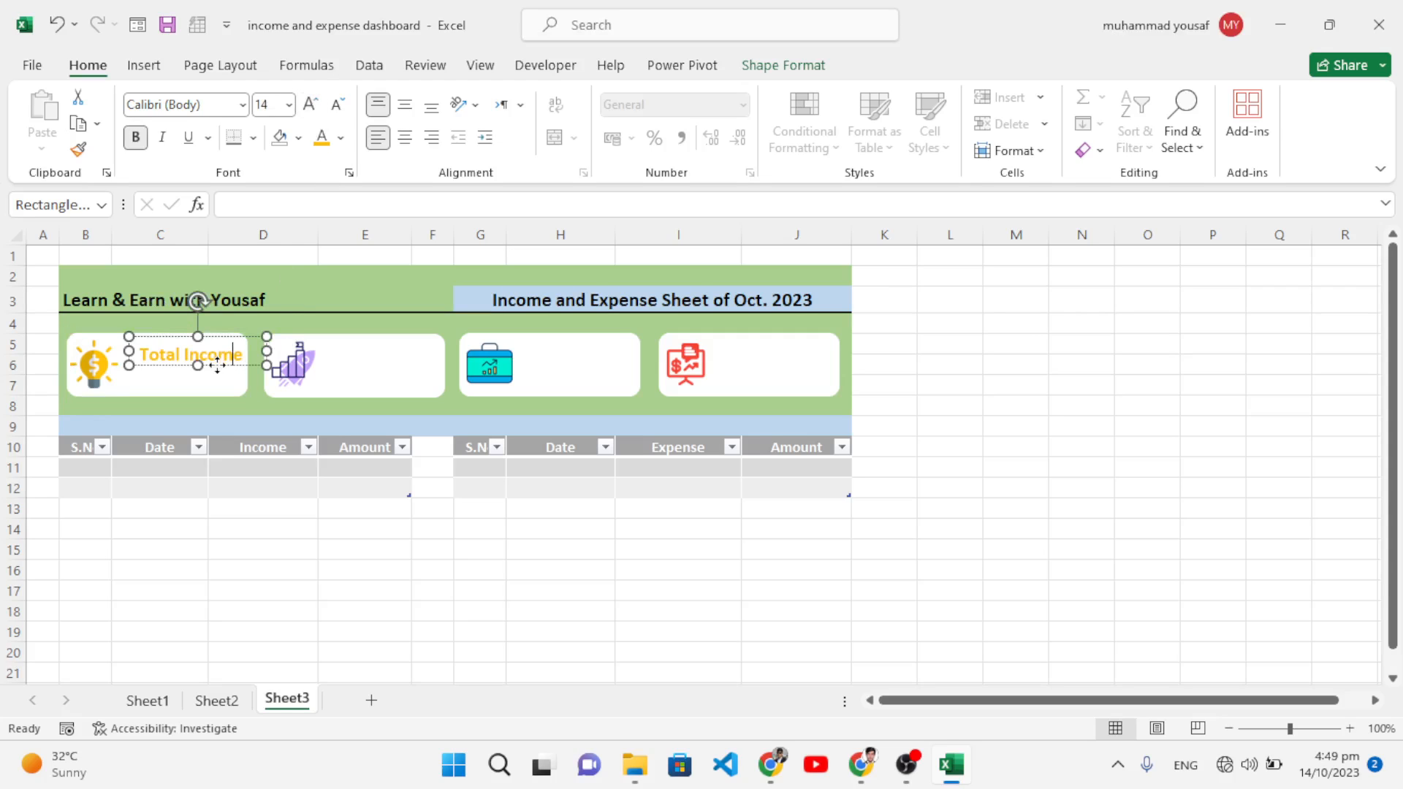
{"action": "left_click_drag", "start_coordinate": [217, 365], "coordinate": [209, 358]}
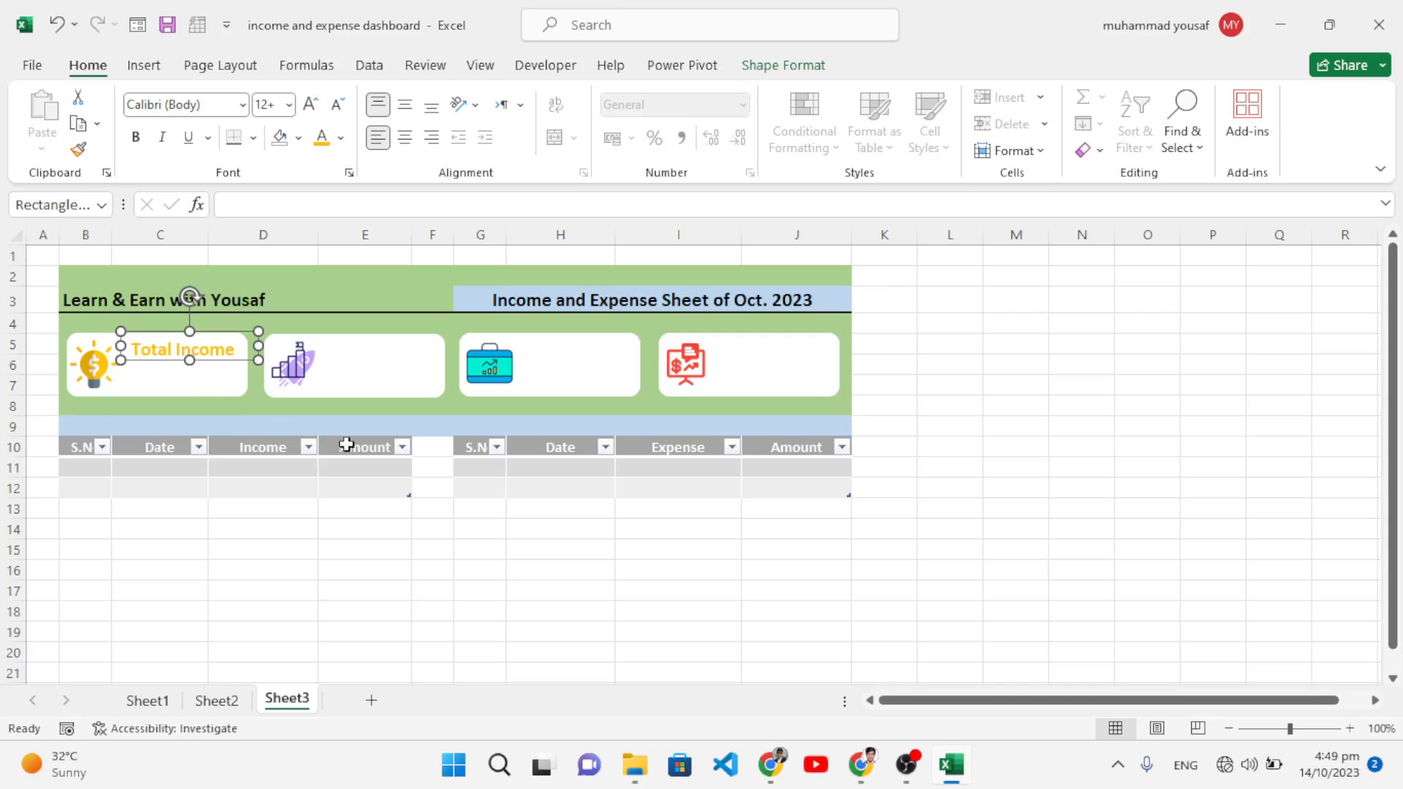
{"action": "left_click", "coordinate": [1031, 434]}
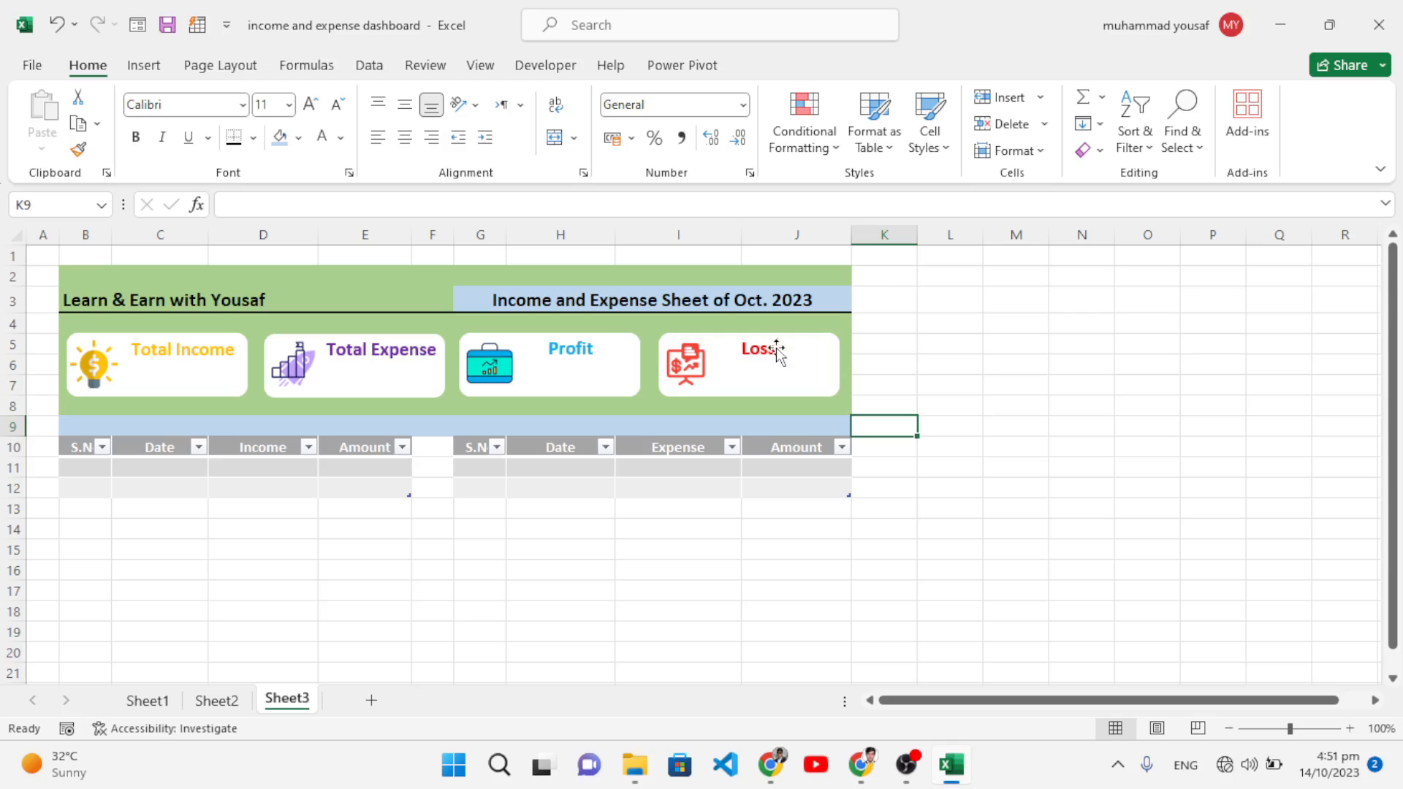
Step: Enter serial numbers 1–2 and dates 14-Oct-23 and 15-Oct-23 in the income table
{"action": "left_click", "coordinate": [79, 469]}
{"action": "type", "text": "1"}
{"action": "key", "text": "Return"}
{"action": "type", "text": "2"}
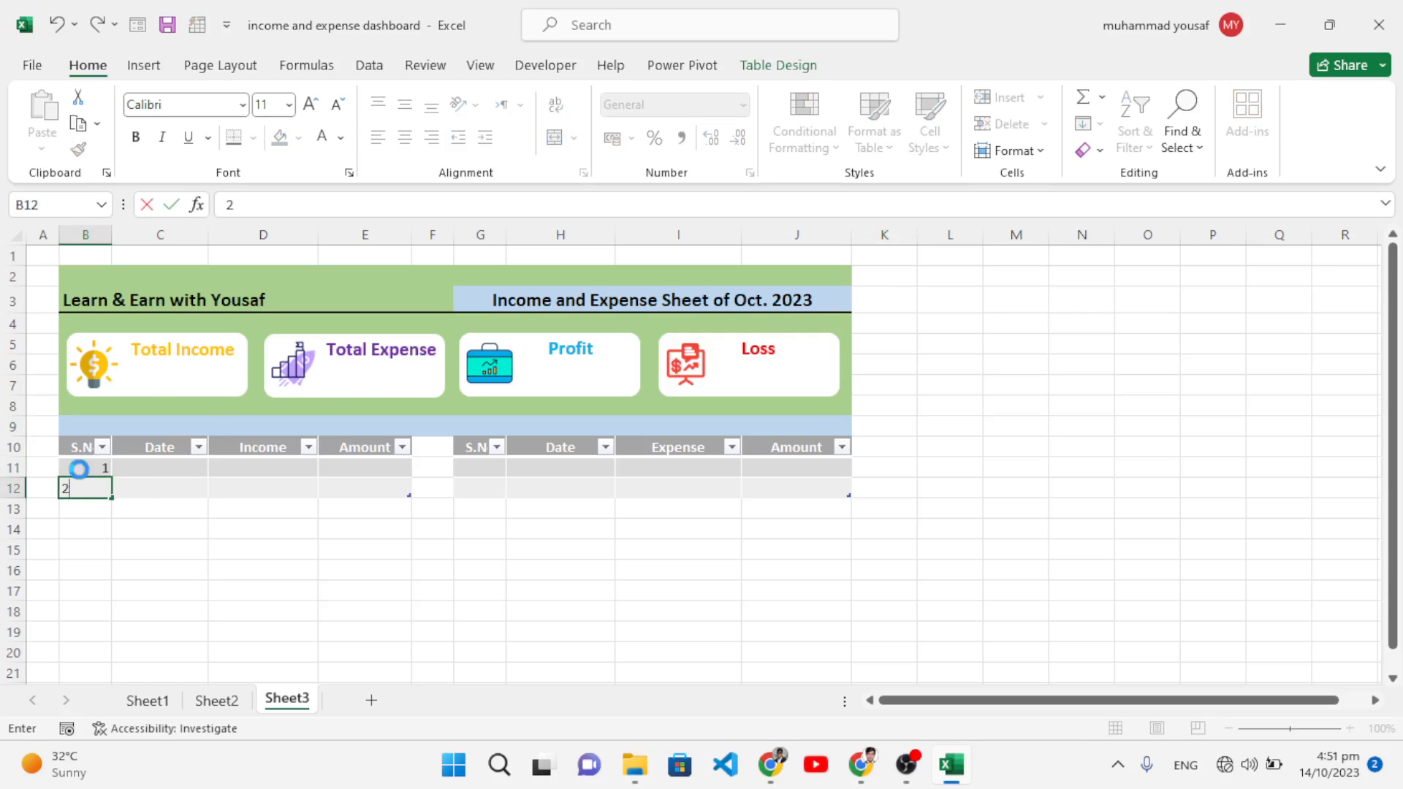
{"action": "key", "text": "Tab"}
{"action": "key", "text": "Up"}
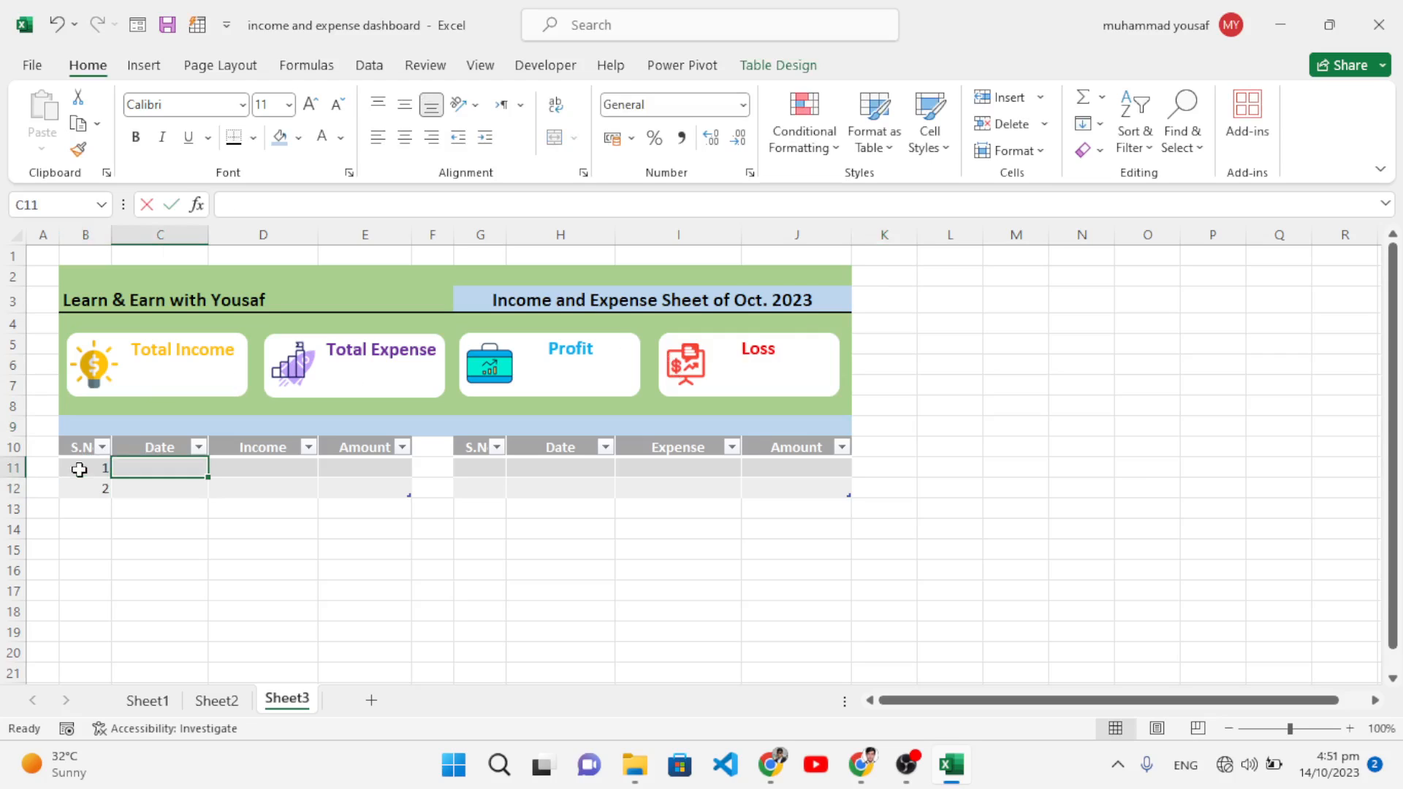
{"action": "type", "text": "14-O"}
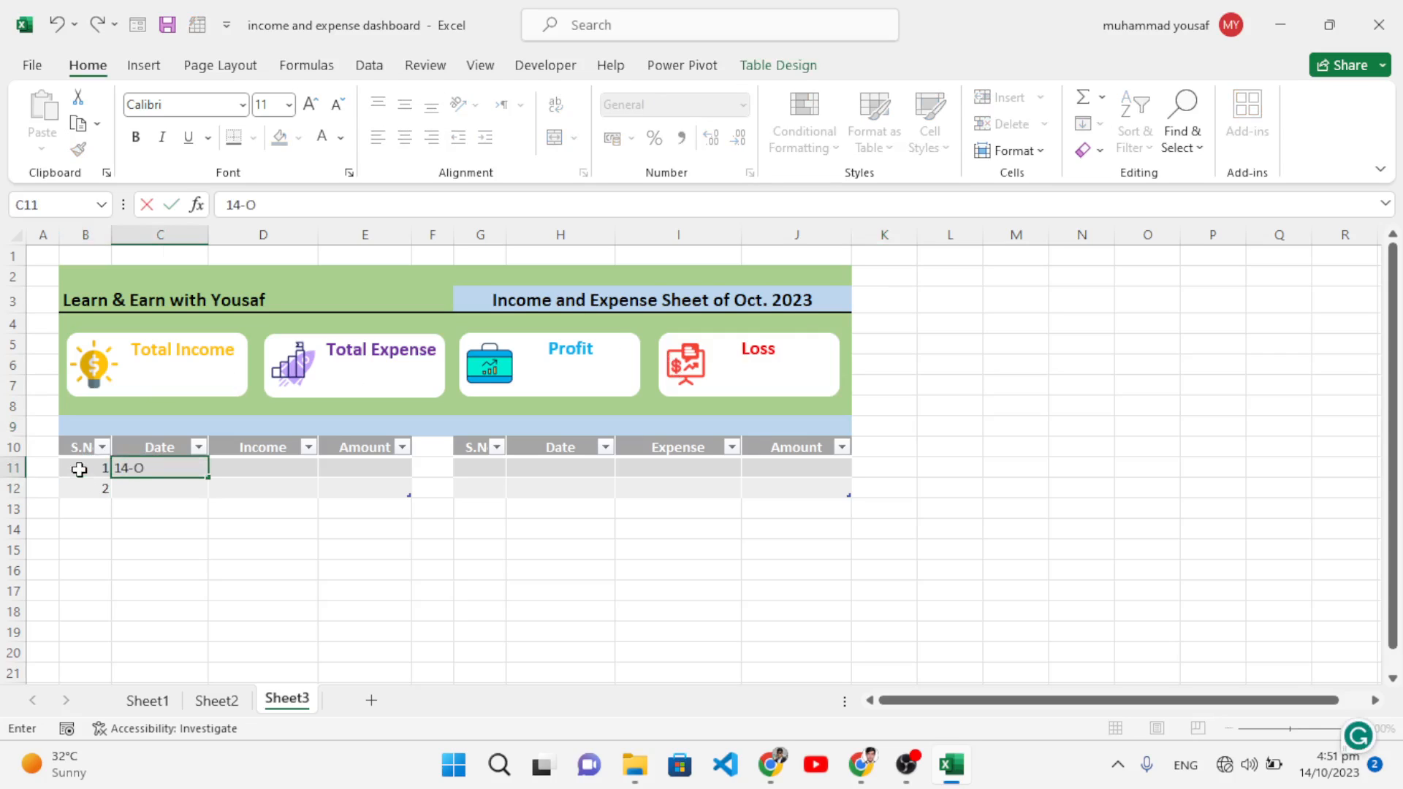
{"action": "type", "text": "ct-20"}
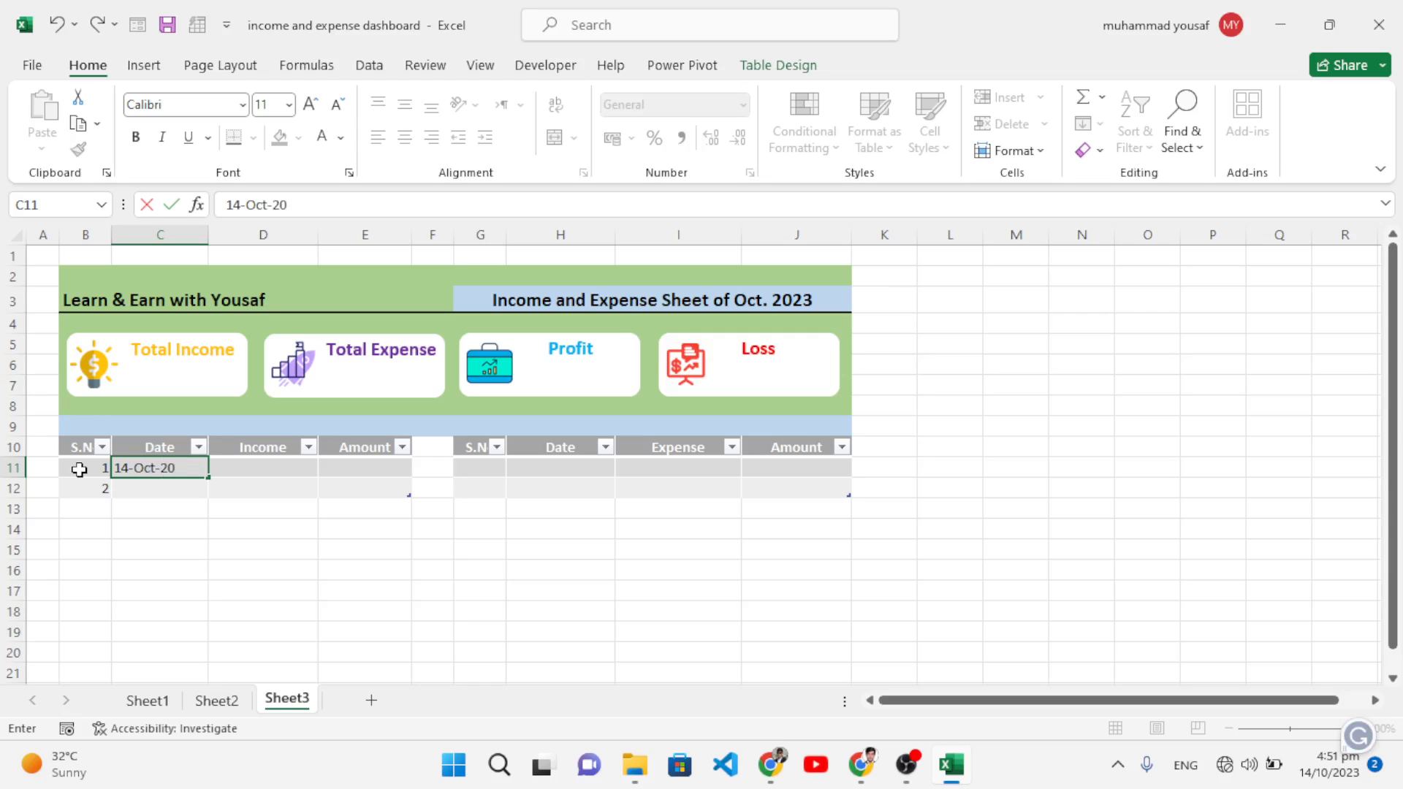
{"action": "type", "text": "23"}
{"action": "key", "text": "Return"}
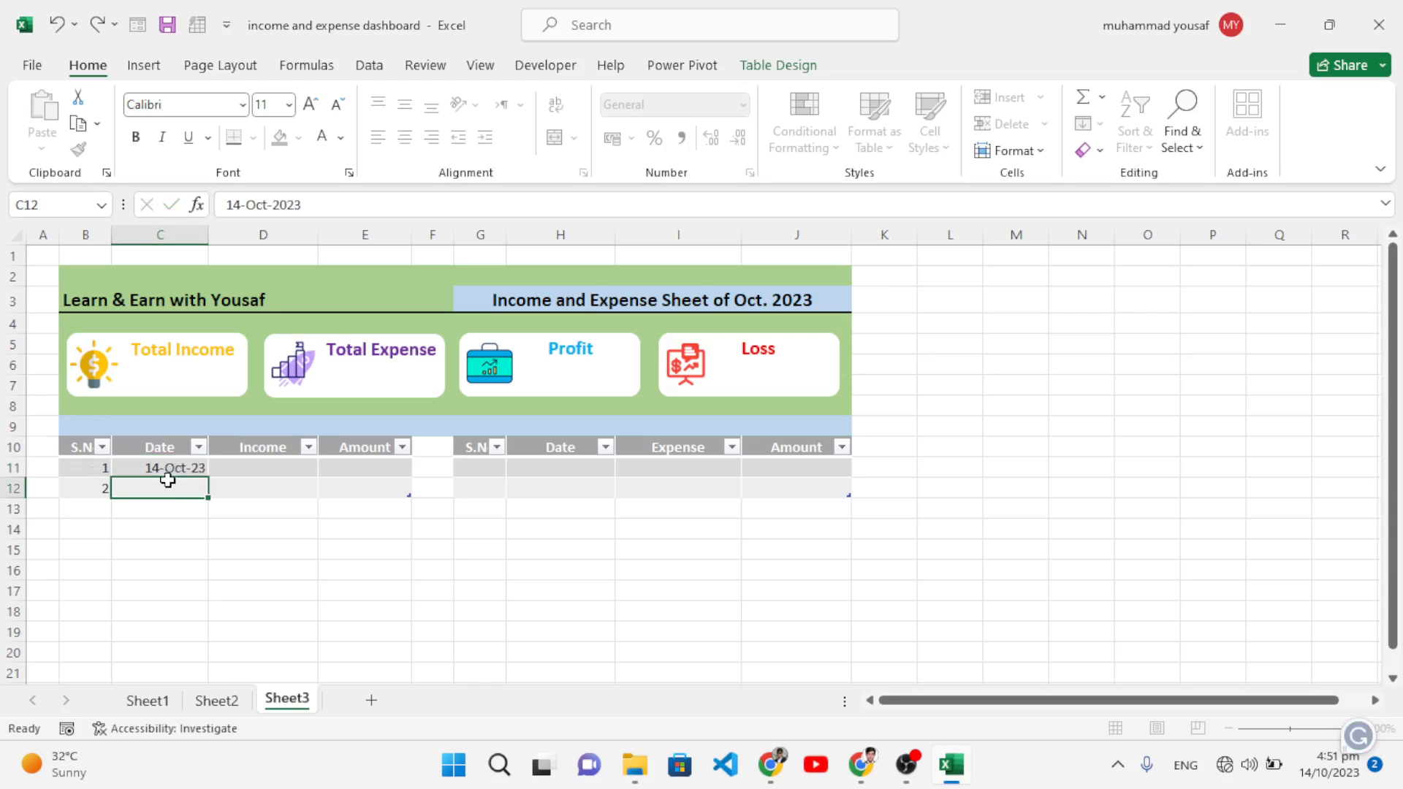
{"action": "left_click", "coordinate": [174, 471]}
{"action": "left_click_drag", "start_coordinate": [206, 477], "coordinate": [205, 494]}
Step: Enter Sold Products with 1200 and Shop with 1400 as income entries
{"action": "left_click", "coordinate": [249, 470]}
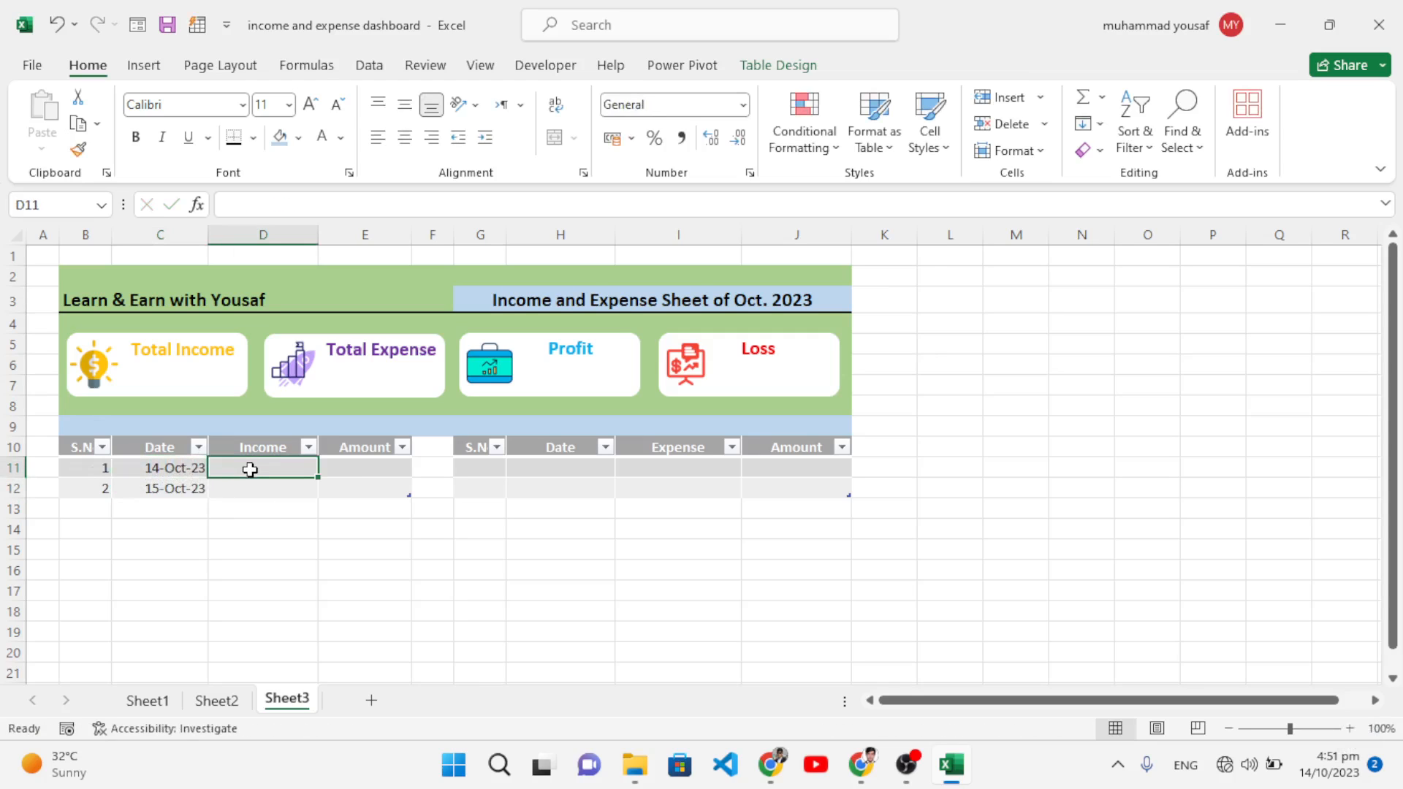
{"action": "type", "text": "Sold Prod"}
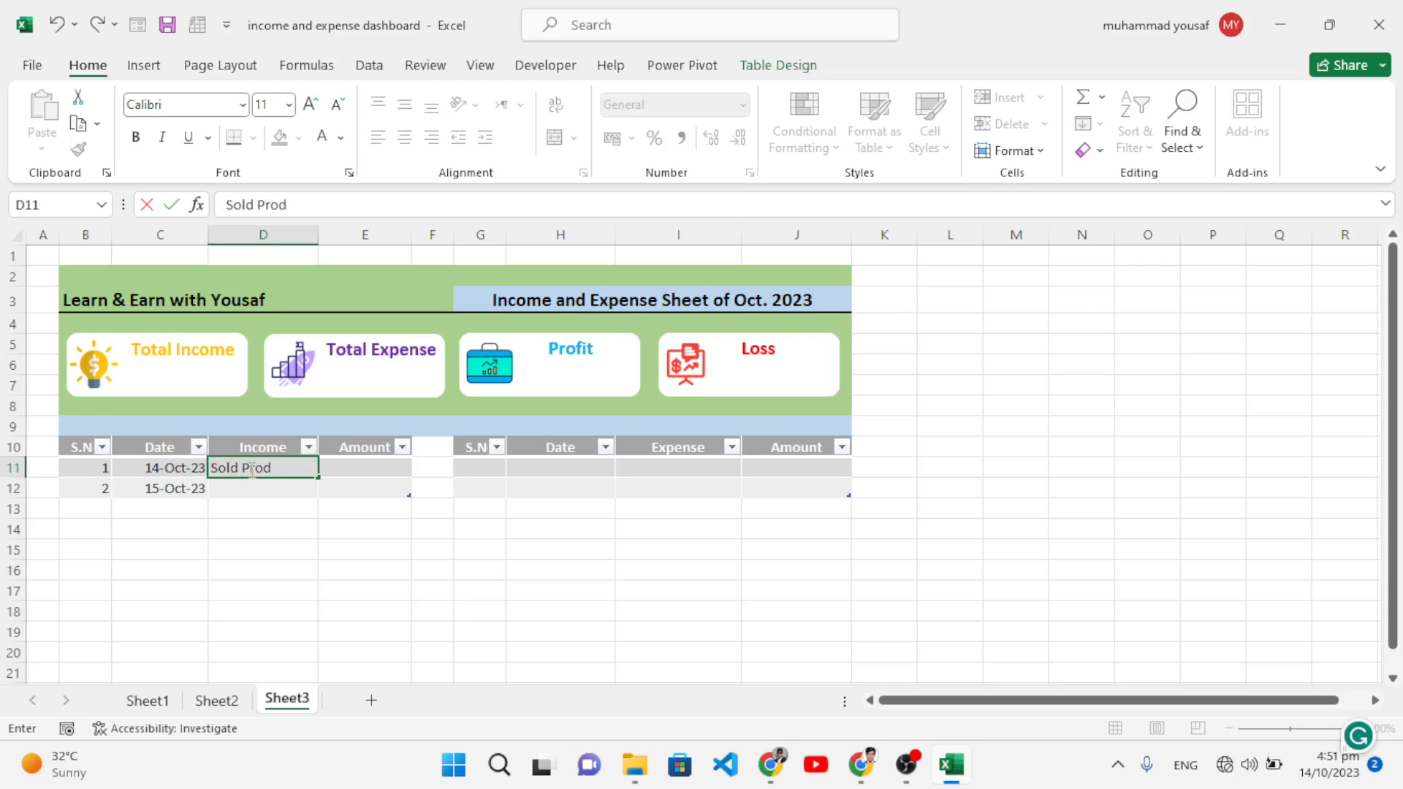
{"action": "type", "text": "ucts"}
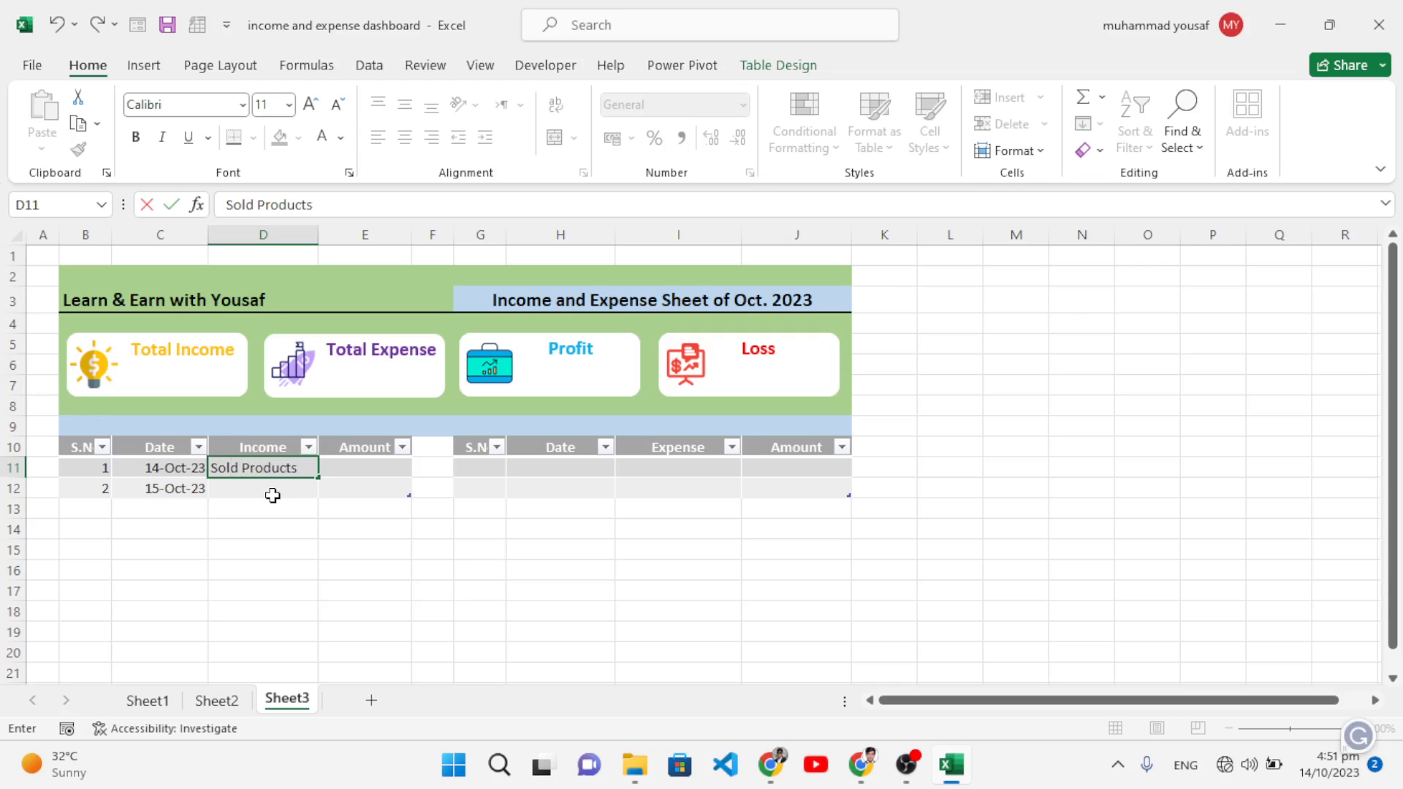
{"action": "left_click", "coordinate": [272, 496]}
{"action": "type", "text": "Shop"}
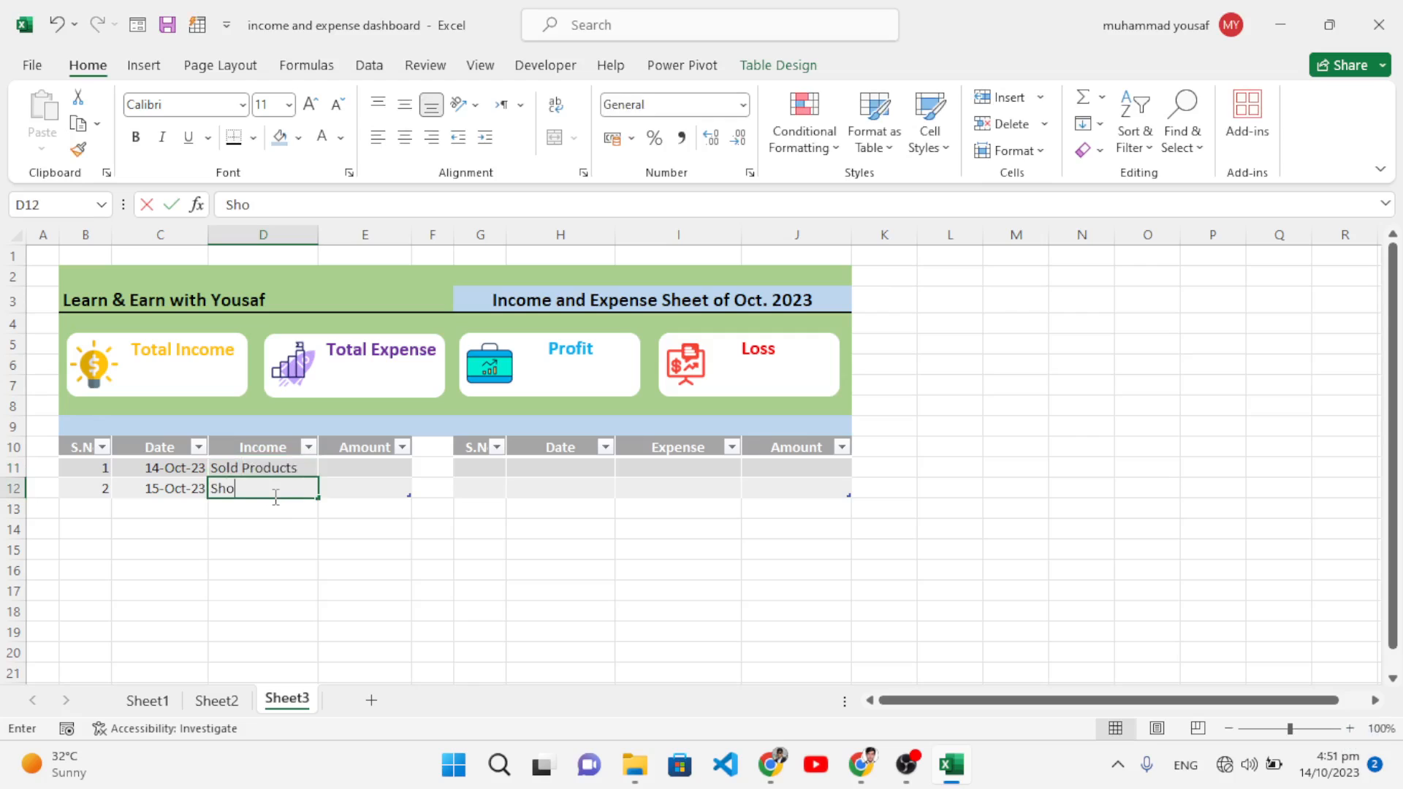
{"action": "left_click", "coordinate": [378, 466]}
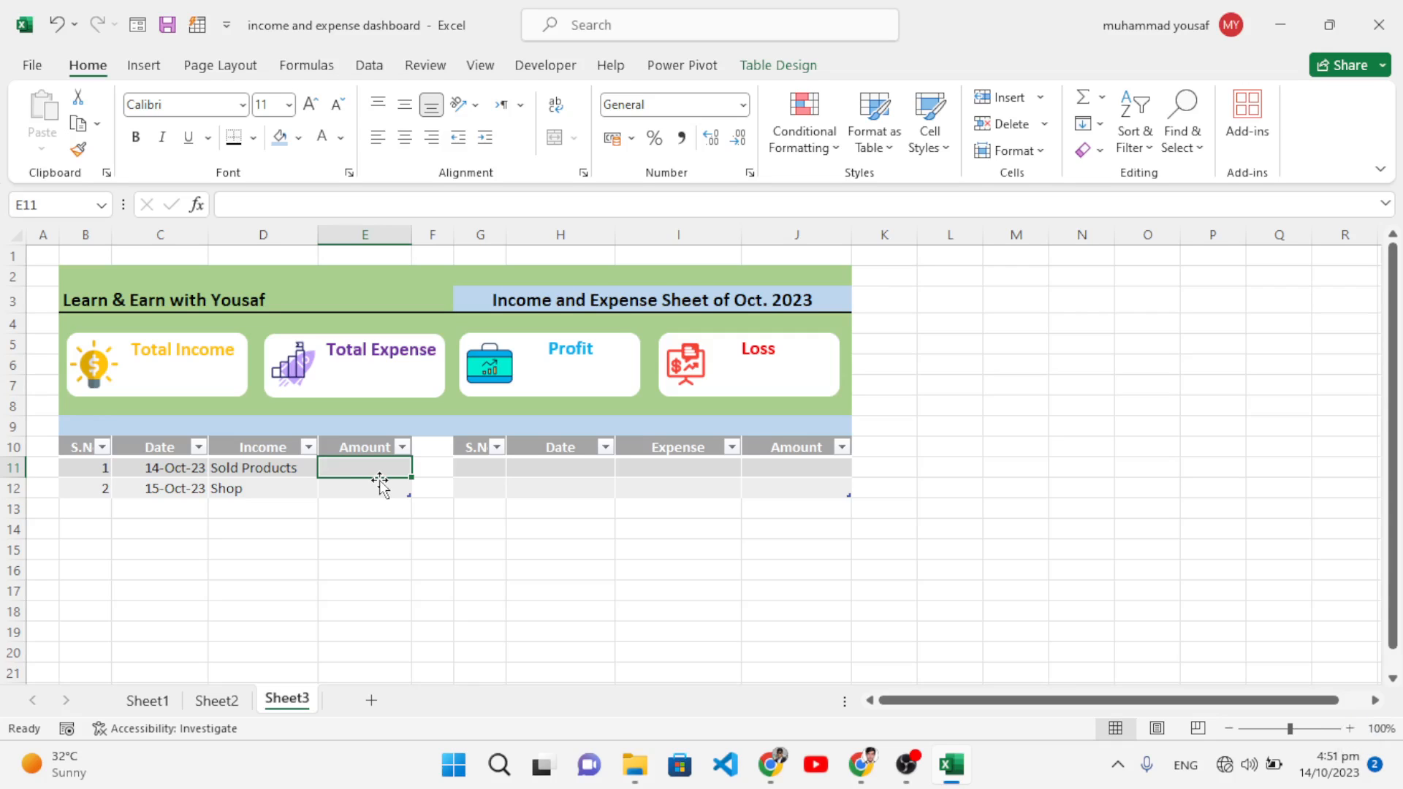
{"action": "type", "text": "1200"}
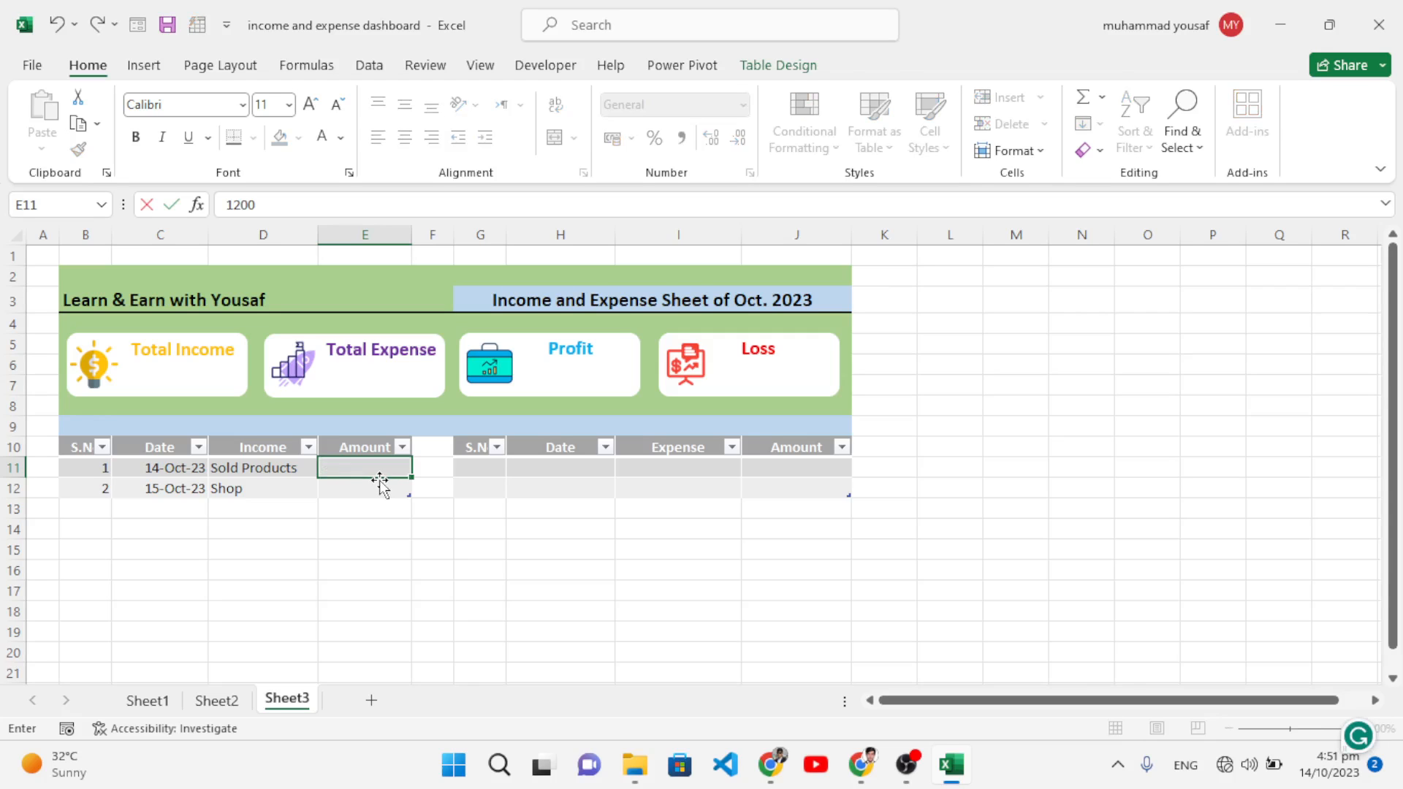
{"action": "left_click", "coordinate": [380, 484]}
{"action": "type", "text": "1400"}
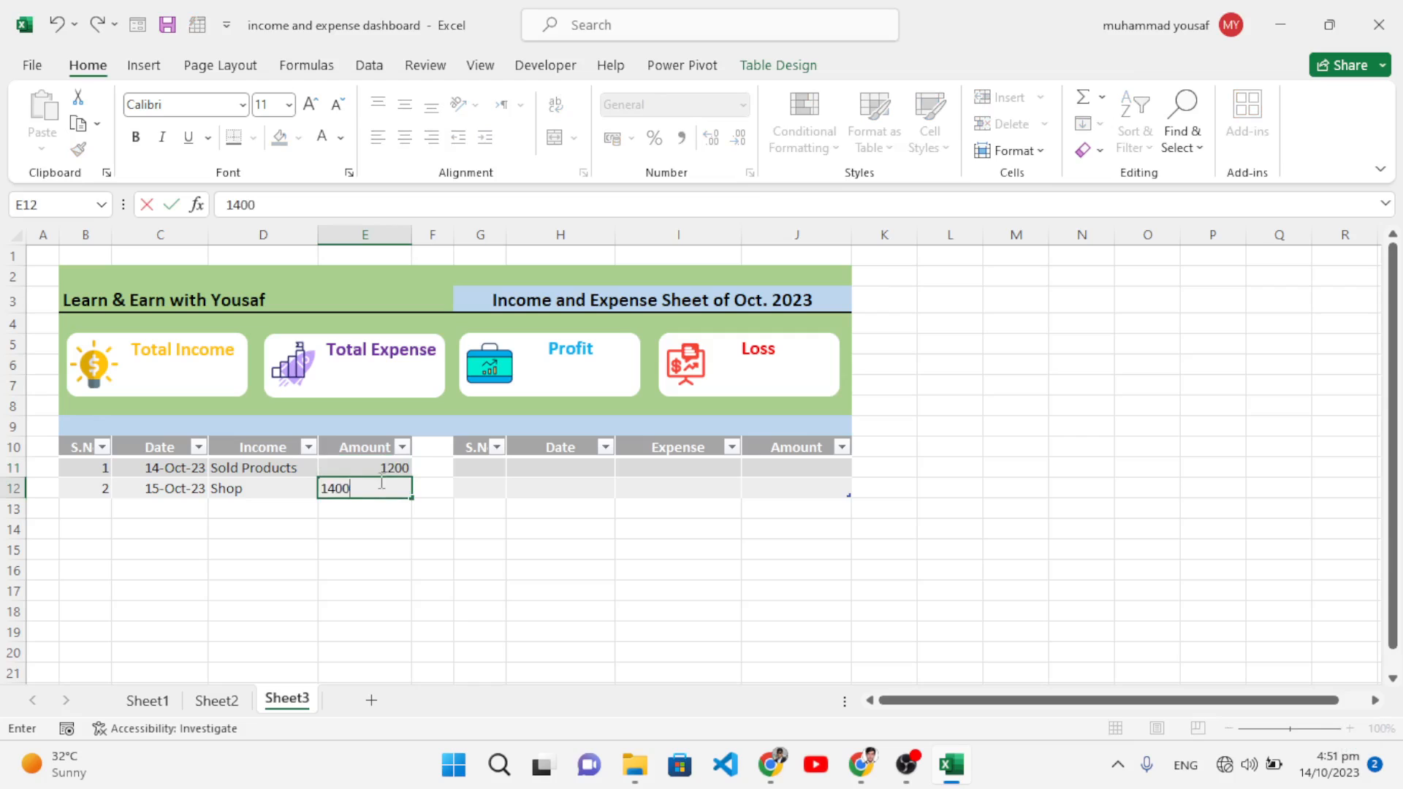
Step: Apply US dollar accounting format to the income amounts E11:E12
{"action": "left_click_drag", "start_coordinate": [363, 473], "coordinate": [372, 486]}
{"action": "left_click", "coordinate": [751, 442]}
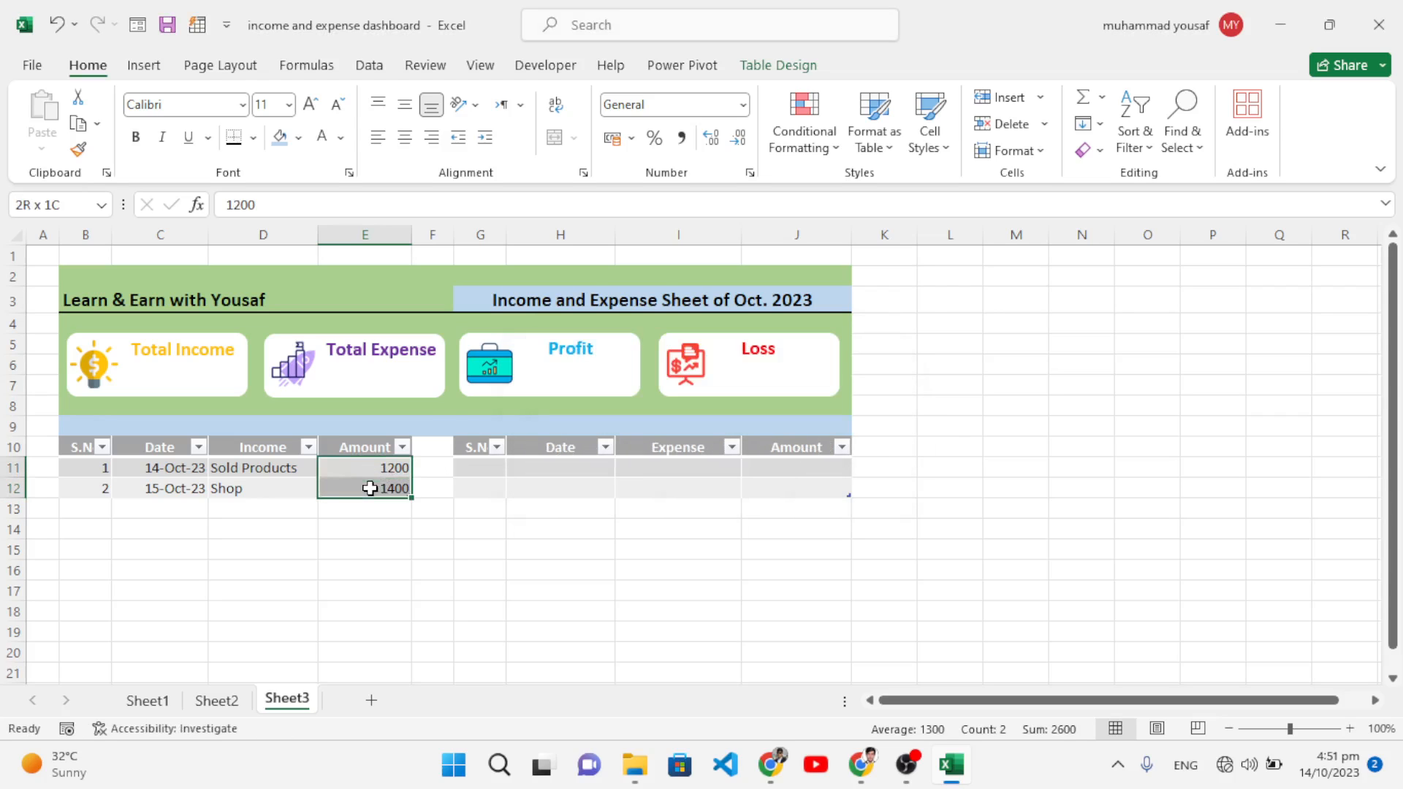
{"action": "left_click", "coordinate": [630, 138]}
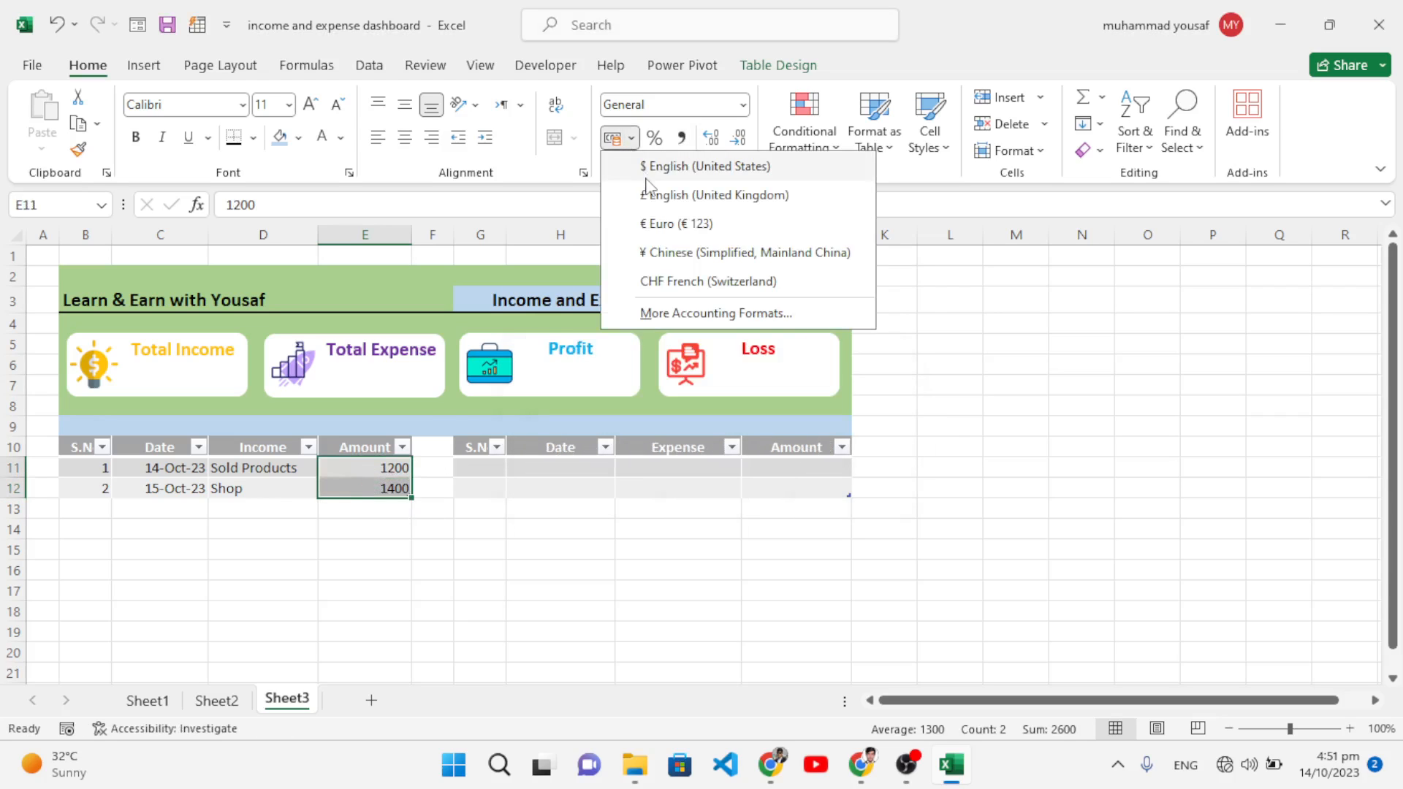
{"action": "left_click", "coordinate": [662, 160]}
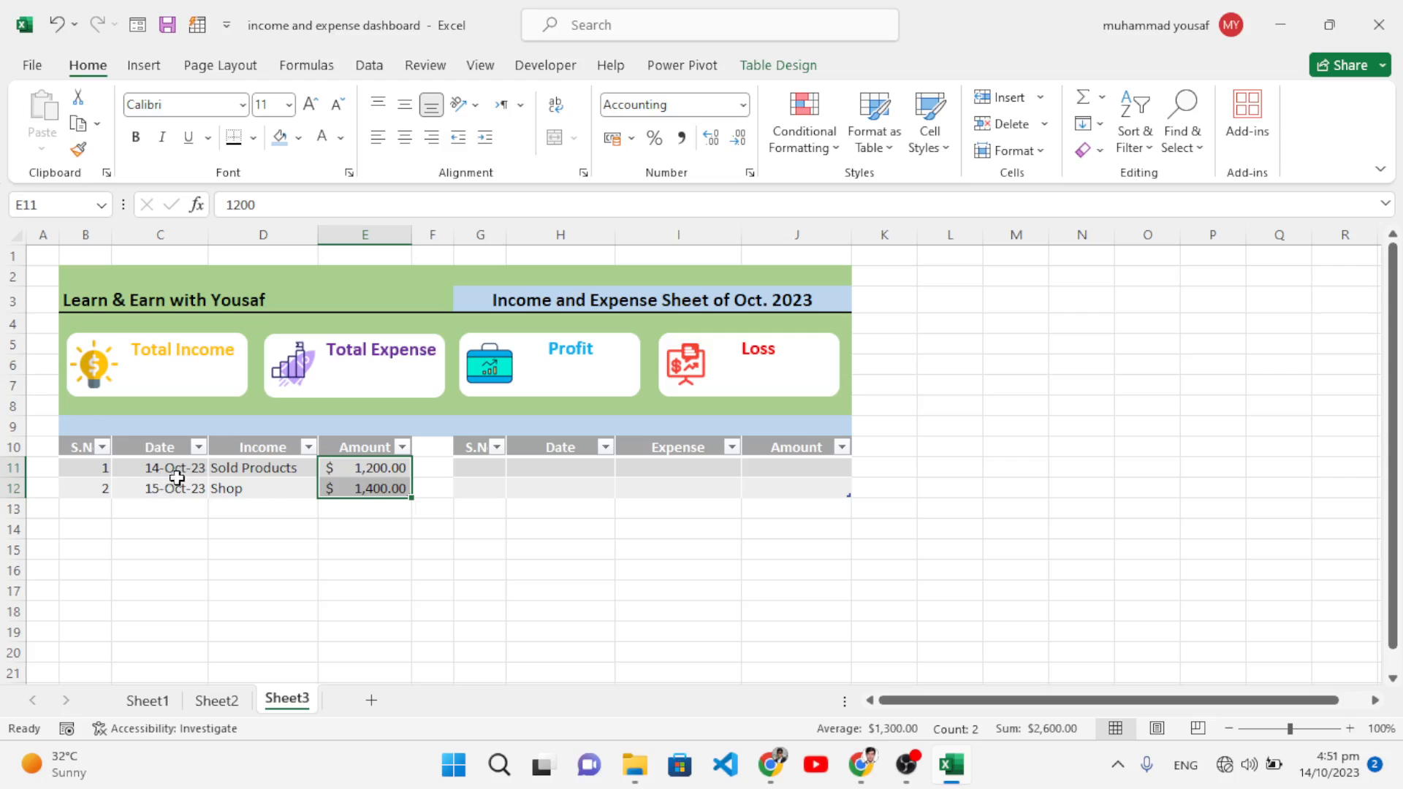
{"action": "left_click_drag", "start_coordinate": [103, 468], "coordinate": [146, 488]}
Step: Copy the serial numbers and dates into the expense table at G11
{"action": "key", "text": "ctrl+c"}
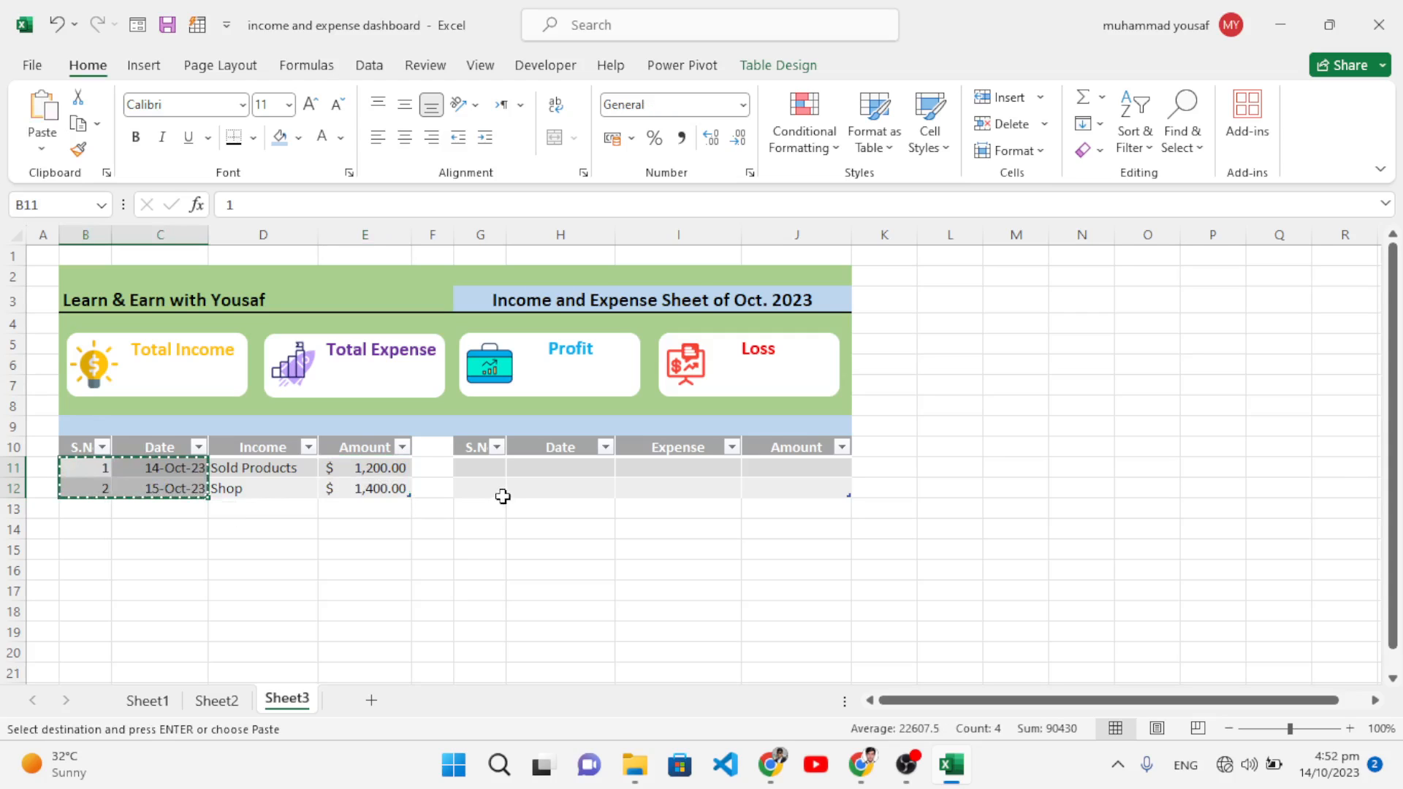
{"action": "left_click", "coordinate": [487, 468]}
{"action": "key", "text": "ctrl+v"}
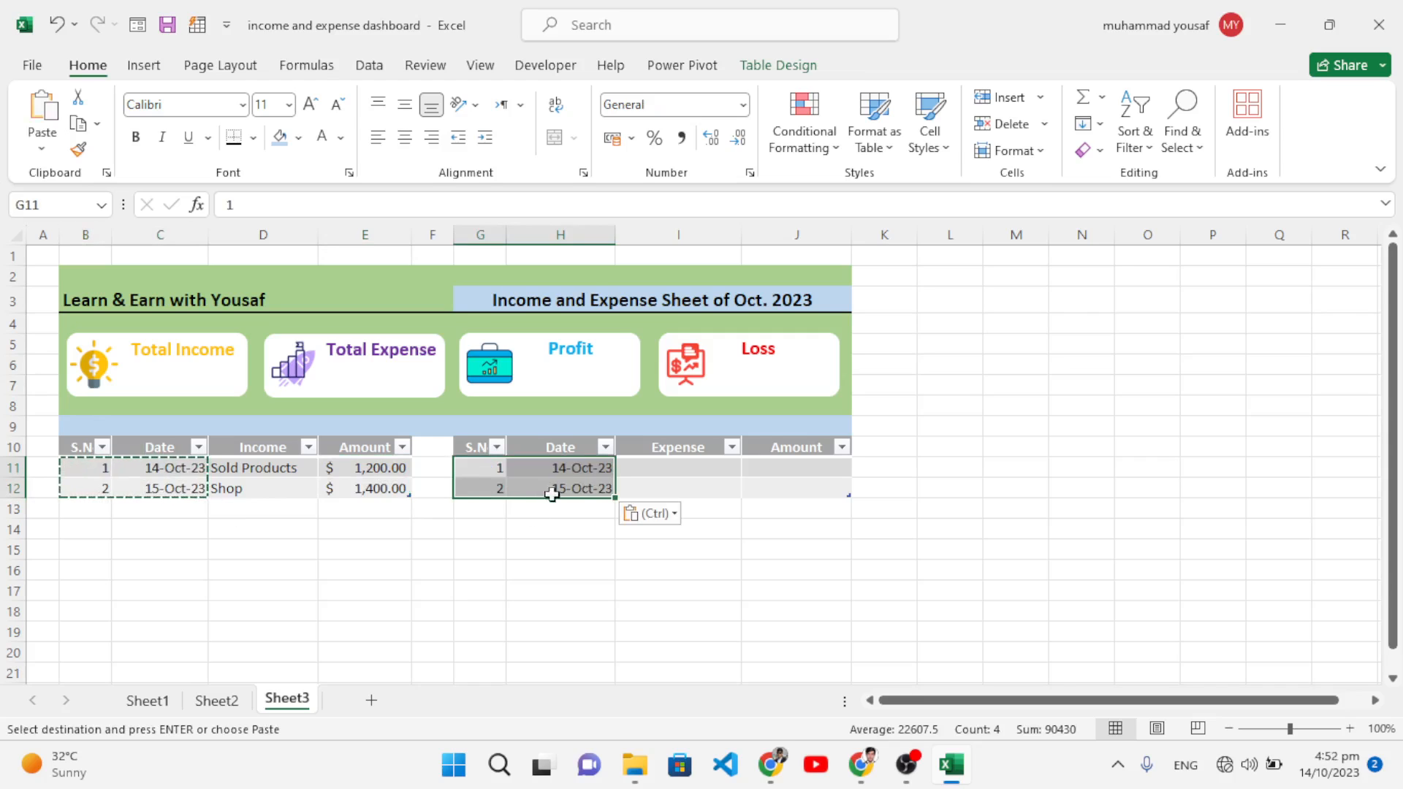
{"action": "left_click", "coordinate": [558, 484]}
Step: Enter Computer with 900 and Mouse with 100 as expense entries
{"action": "left_click", "coordinate": [666, 468]}
{"action": "double_click", "coordinate": [666, 467]}
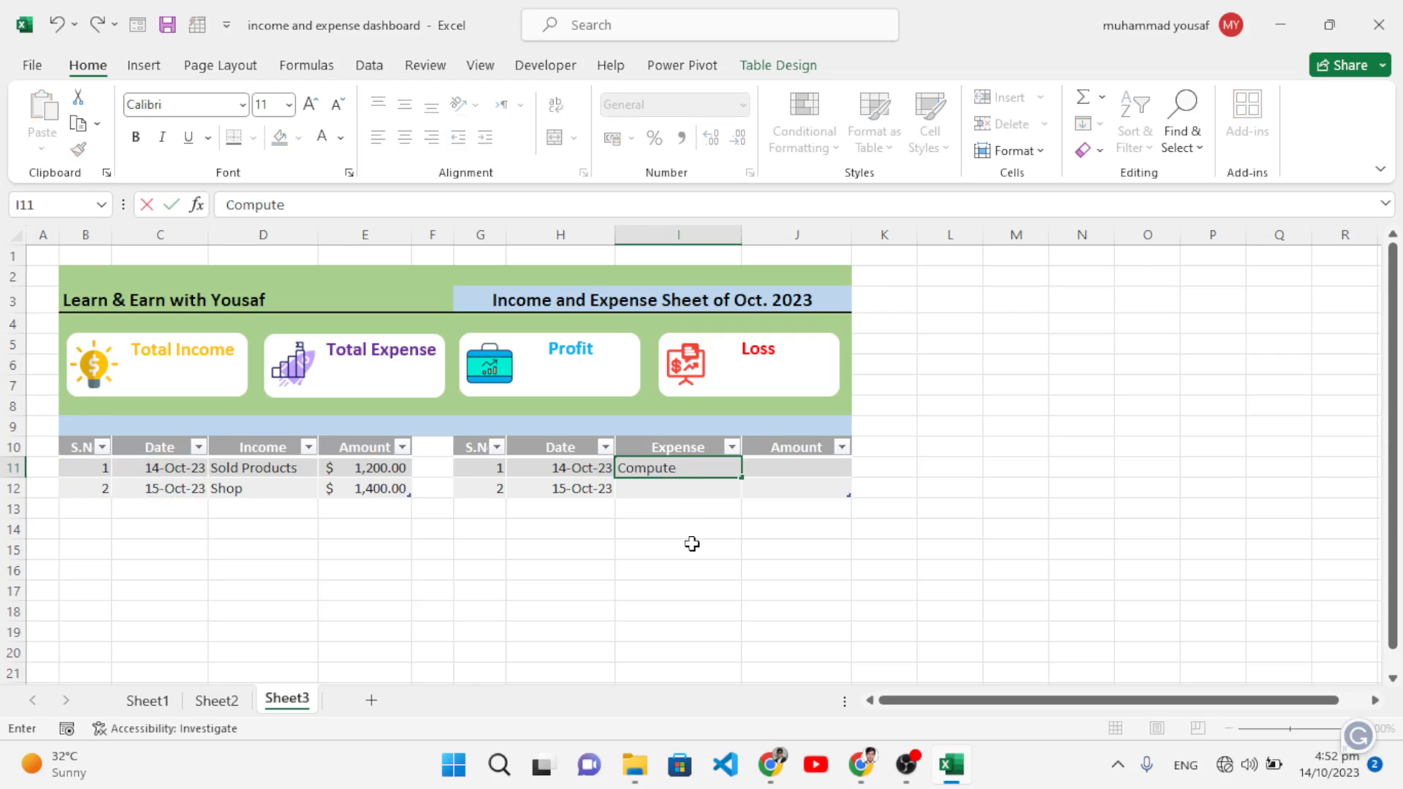
{"action": "key", "text": "Return"}
{"action": "type", "text": "Mouse"}
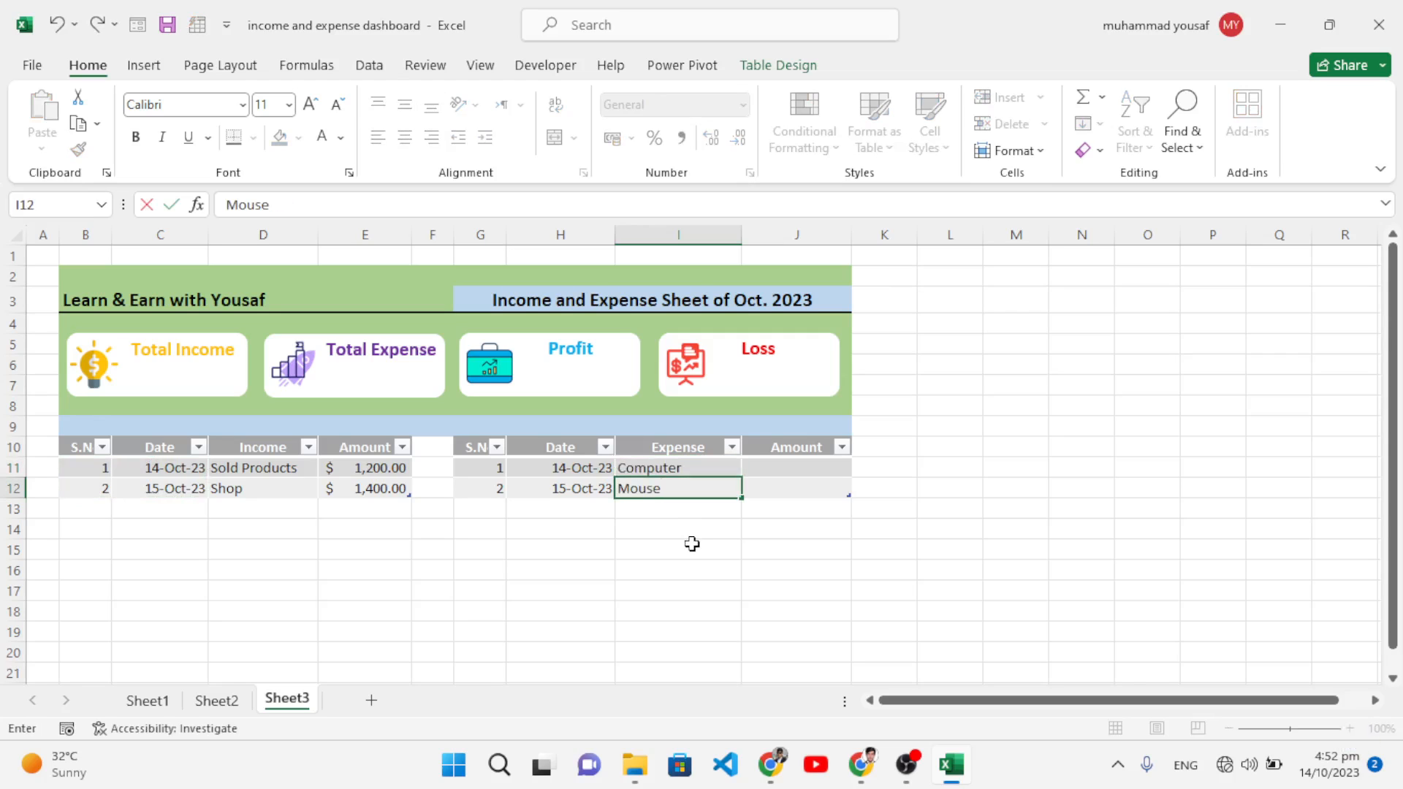
{"action": "key", "text": "Right"}
{"action": "key", "text": "Up"}
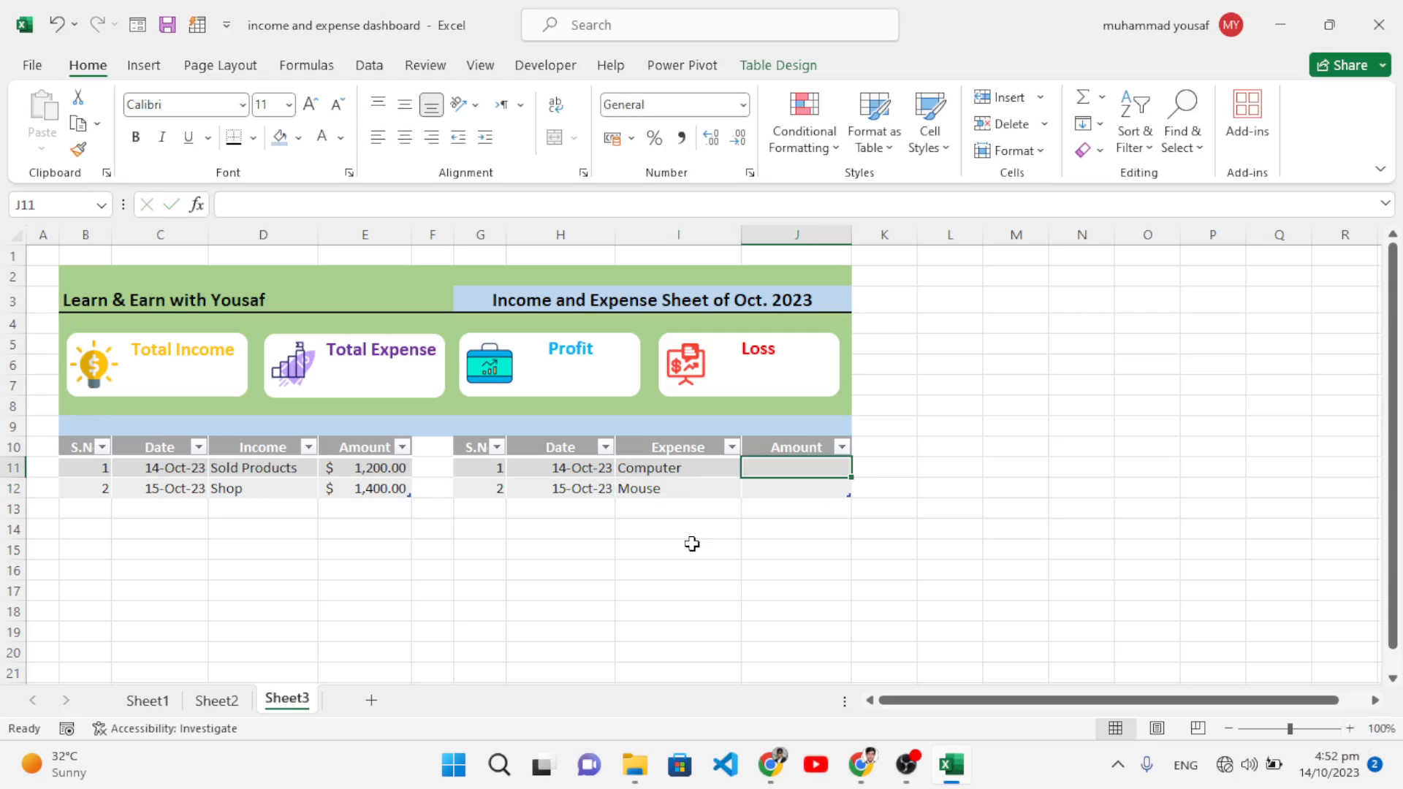
{"action": "type", "text": "1"}
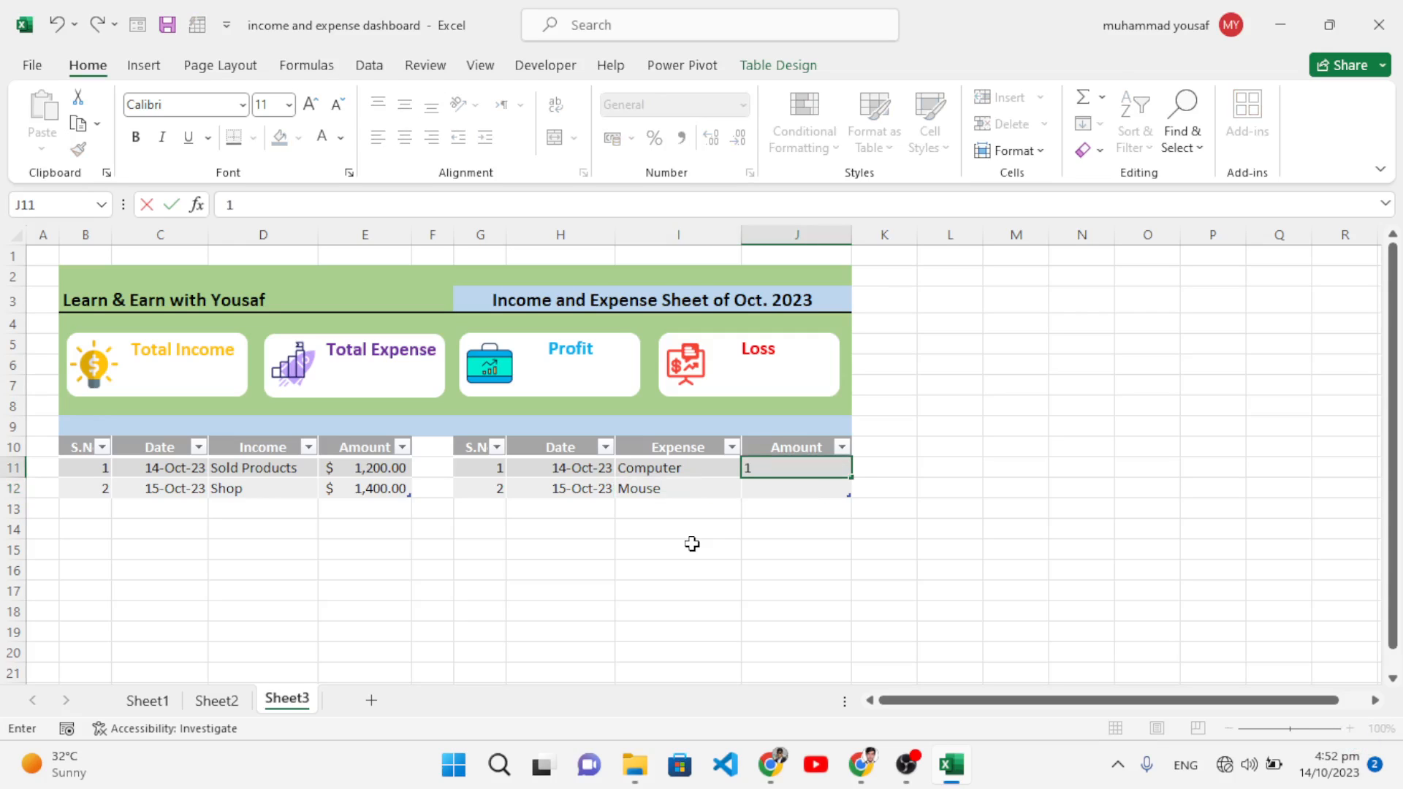
{"action": "key", "text": "BackSpace"}
{"action": "key", "text": "Return"}
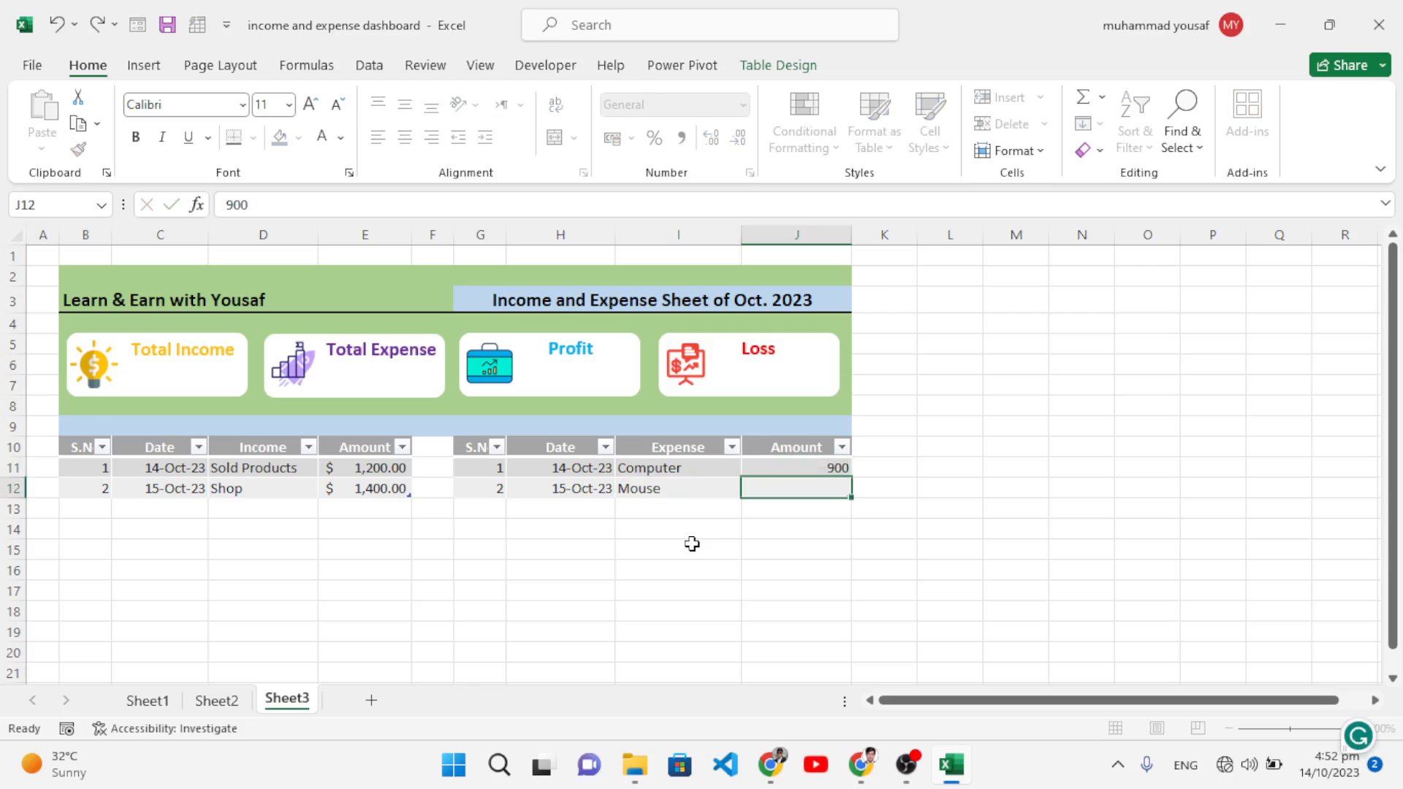
{"action": "type", "text": "1"}
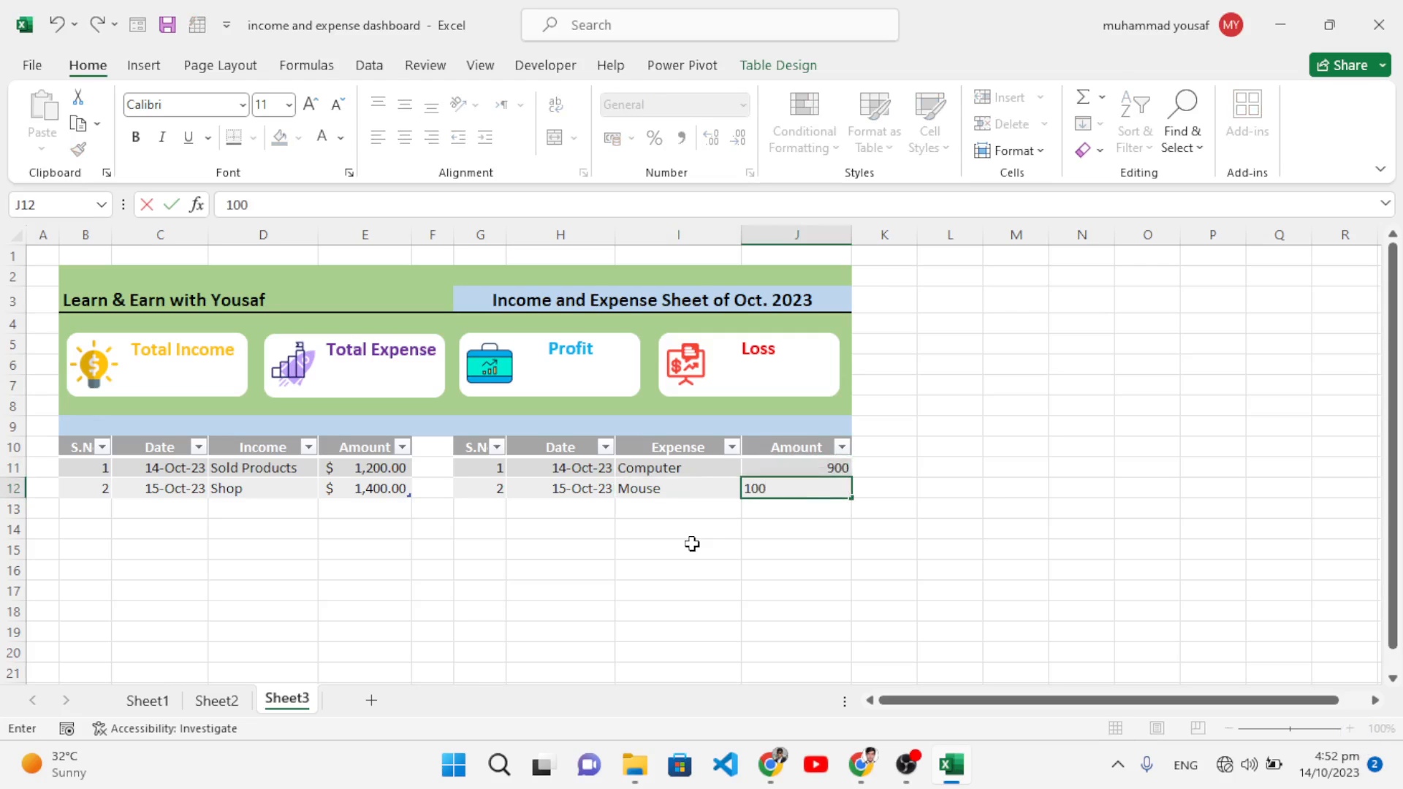
{"action": "type", "text": "00"}
{"action": "left_click", "coordinate": [942, 488]}
Step: Apply US dollar accounting format to the expense amounts J11:J12
{"action": "left_click_drag", "start_coordinate": [829, 471], "coordinate": [825, 489]}
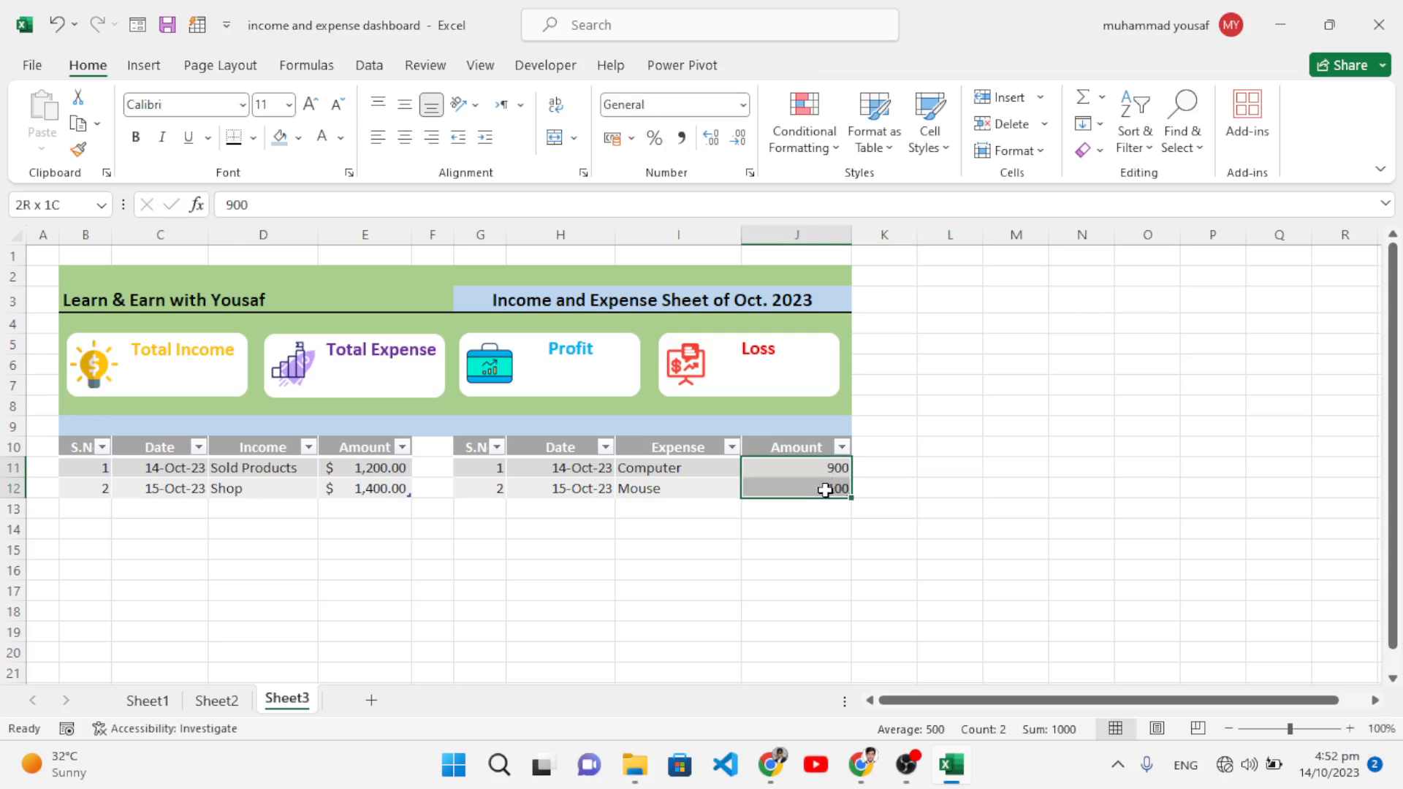
{"action": "left_click", "coordinate": [630, 137]}
{"action": "left_click", "coordinate": [629, 168]}
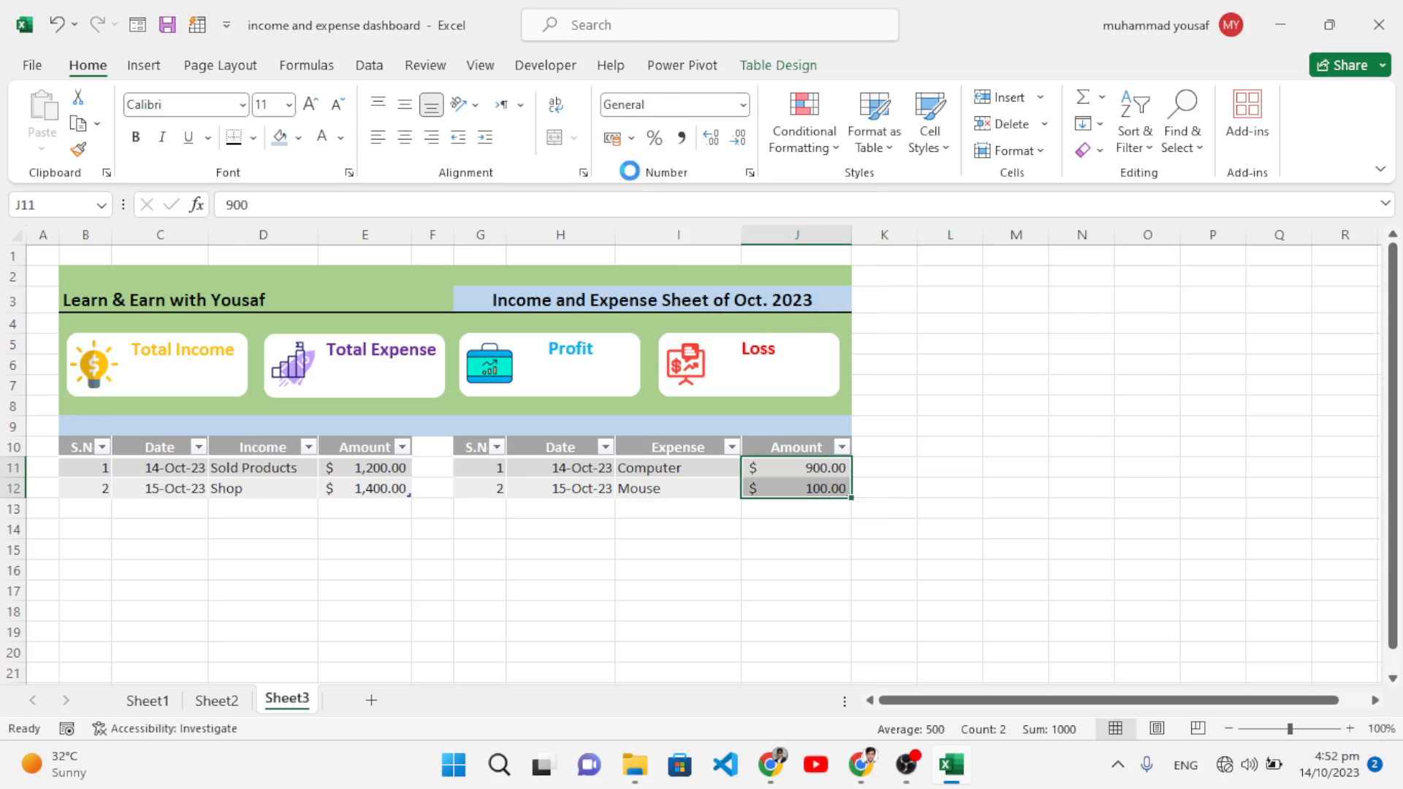
{"action": "left_click", "coordinate": [908, 523]}
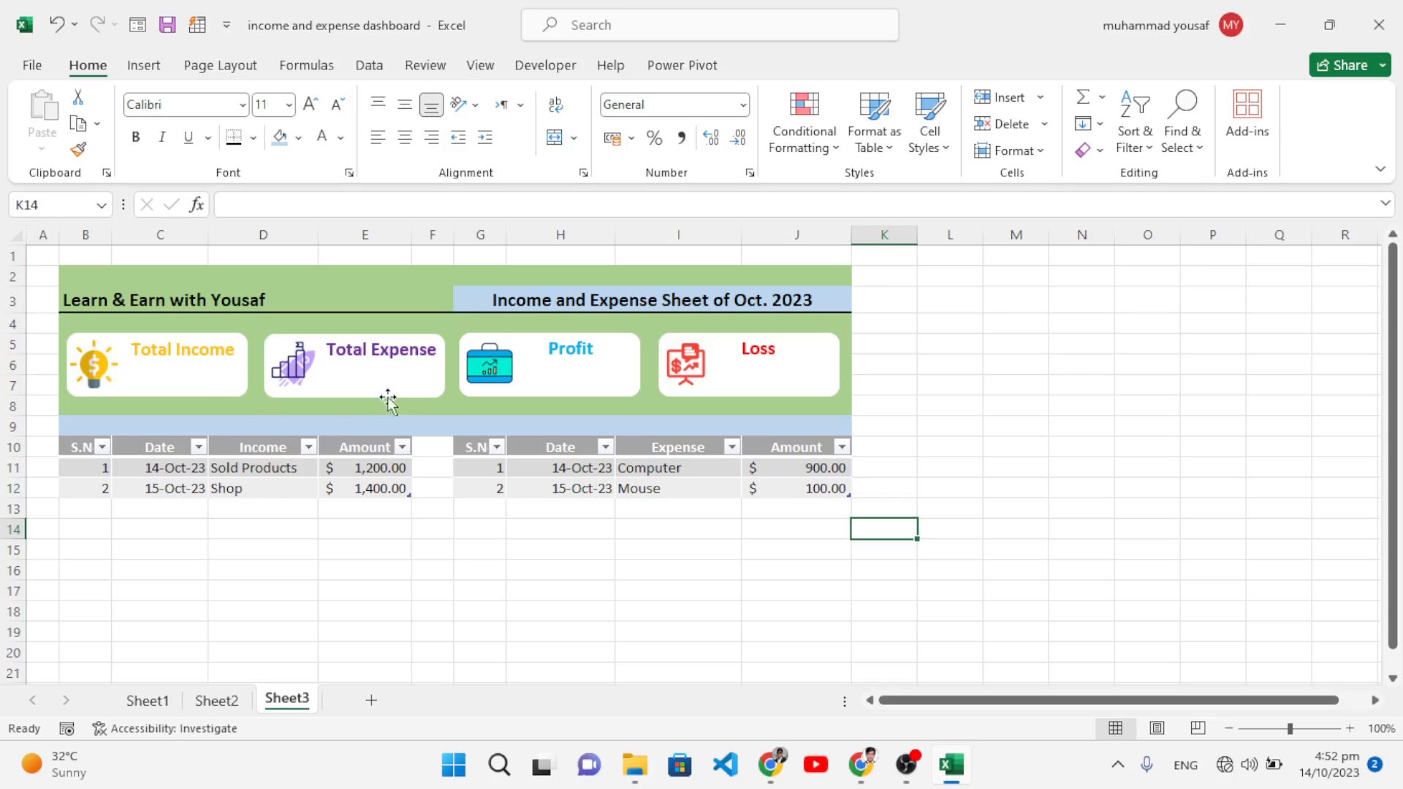
Step: Add Sheet4 with headings Total Income, Total Expense, Profit, Loss in C4:F4, widening columns C–F
{"action": "left_click", "coordinate": [366, 700]}
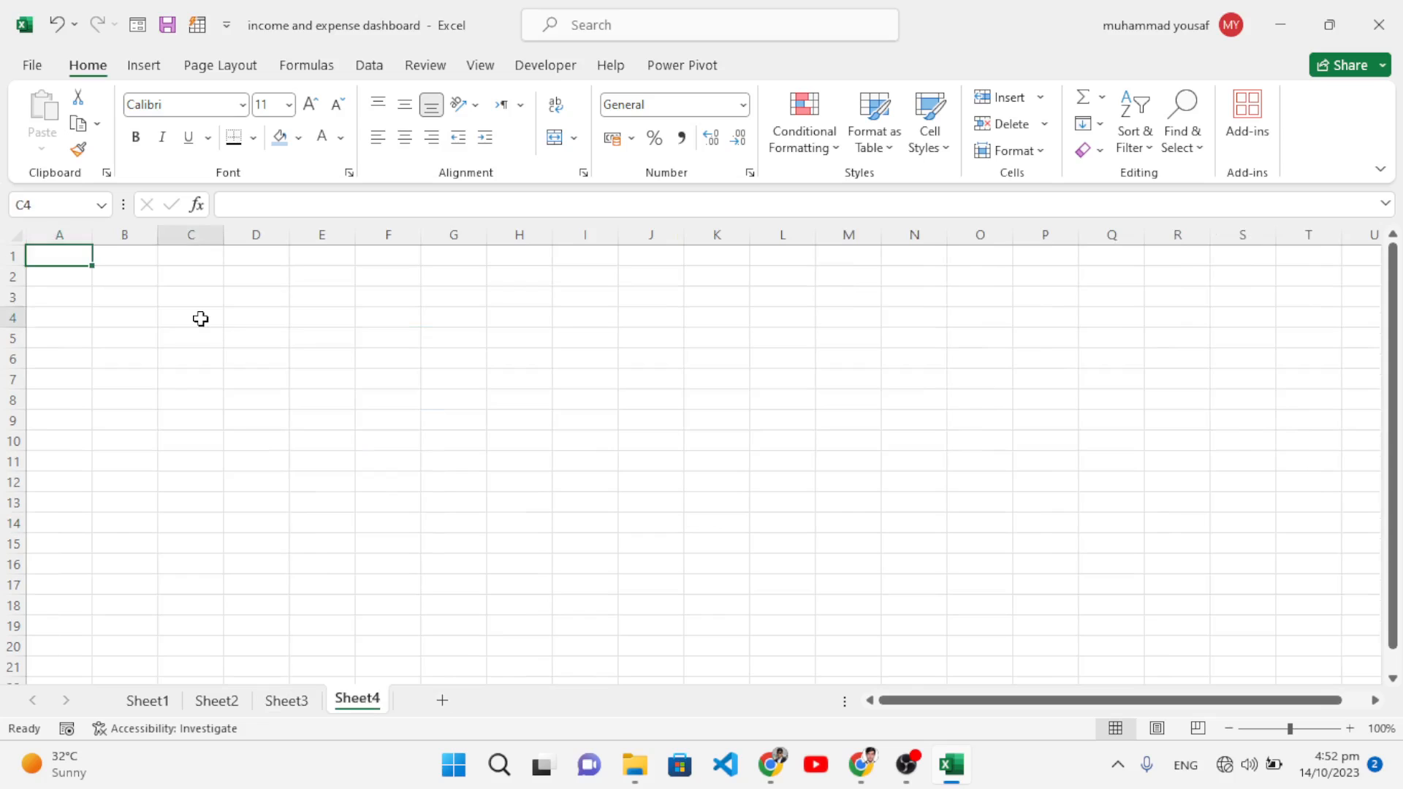
{"action": "left_click", "coordinate": [199, 318]}
{"action": "type", "text": "Tot"}
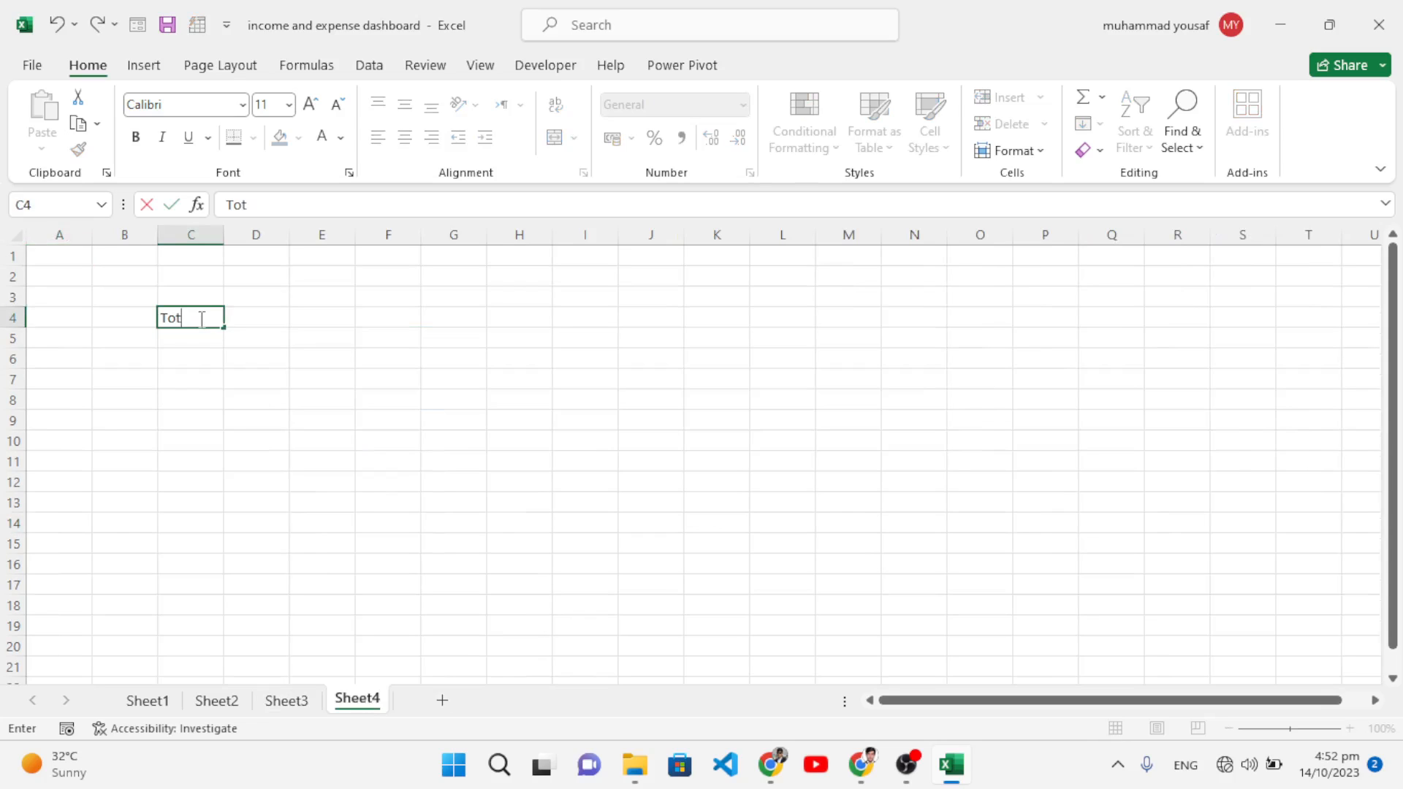
{"action": "type", "text": "al Income"}
{"action": "key", "text": "Tab"}
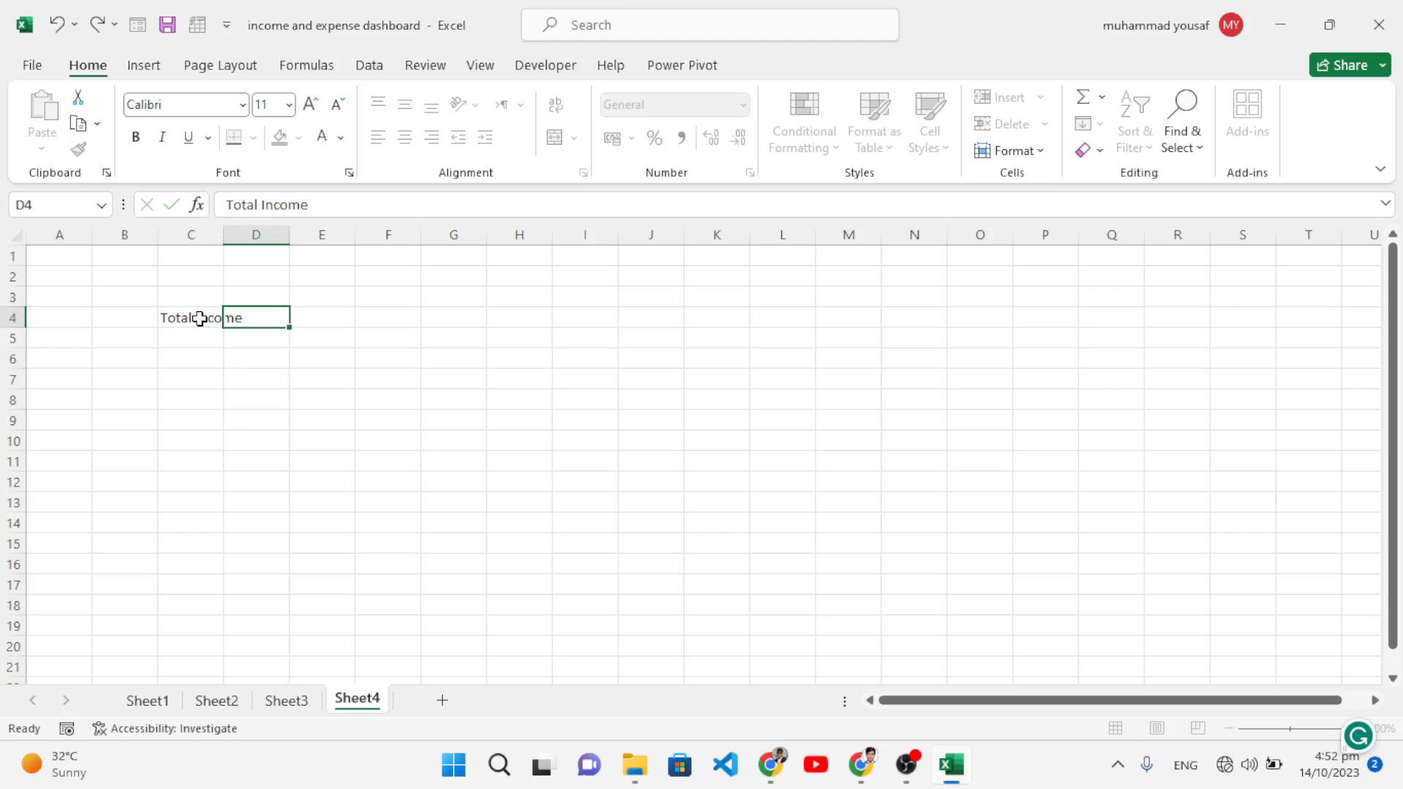
{"action": "type", "text": "Total Expense"}
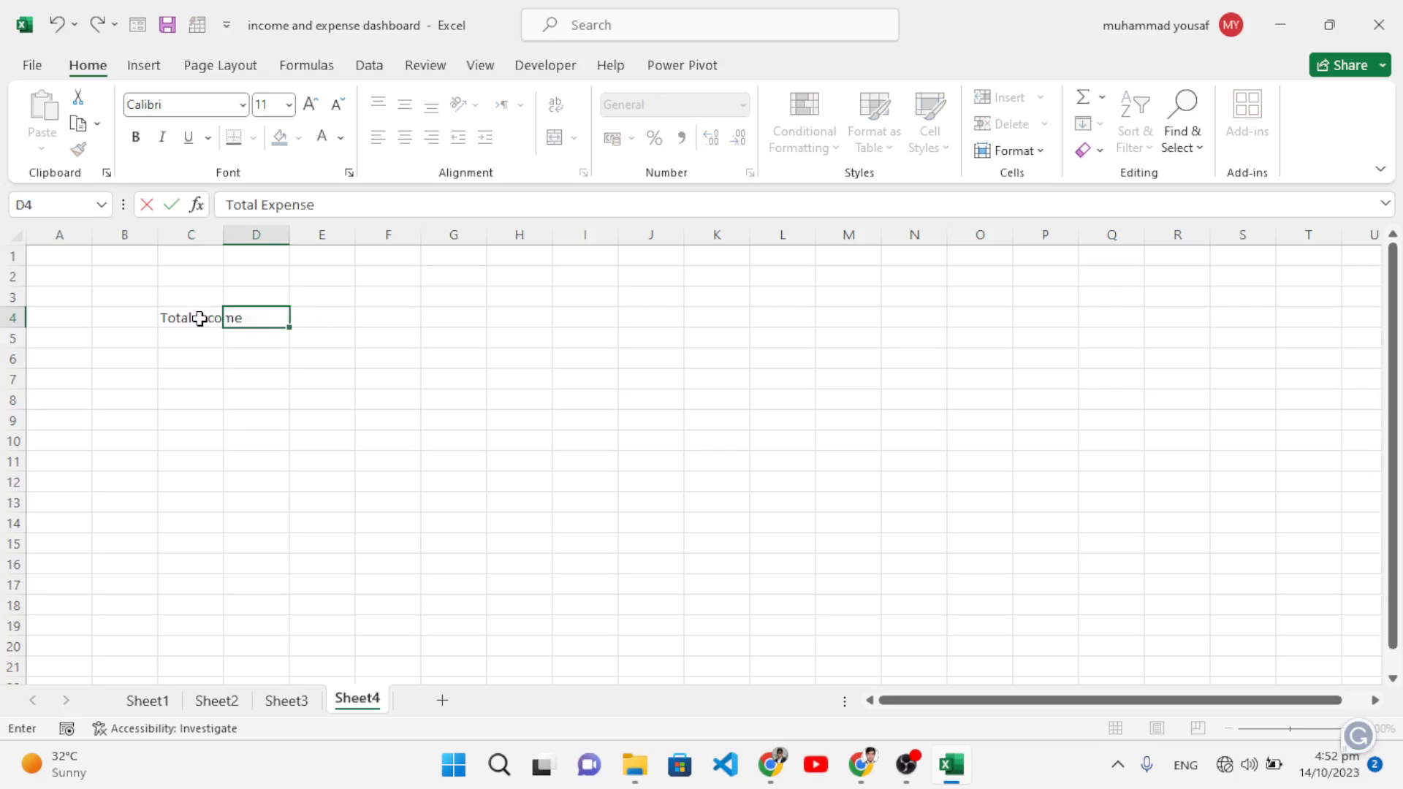
{"action": "key", "text": "Tab"}
{"action": "type", "text": "Pro"}
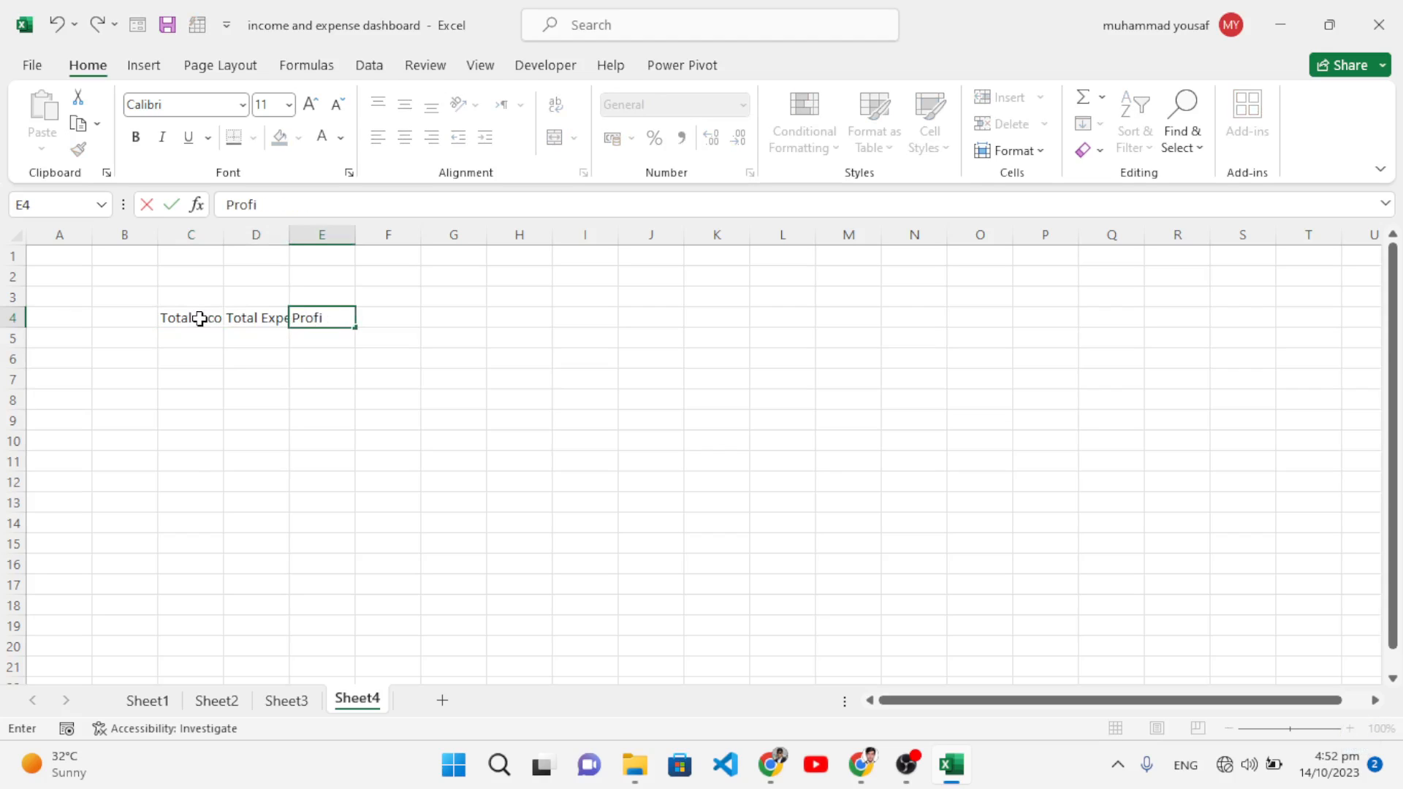
{"action": "key", "text": "Tab"}
{"action": "type", "text": "Loss"}
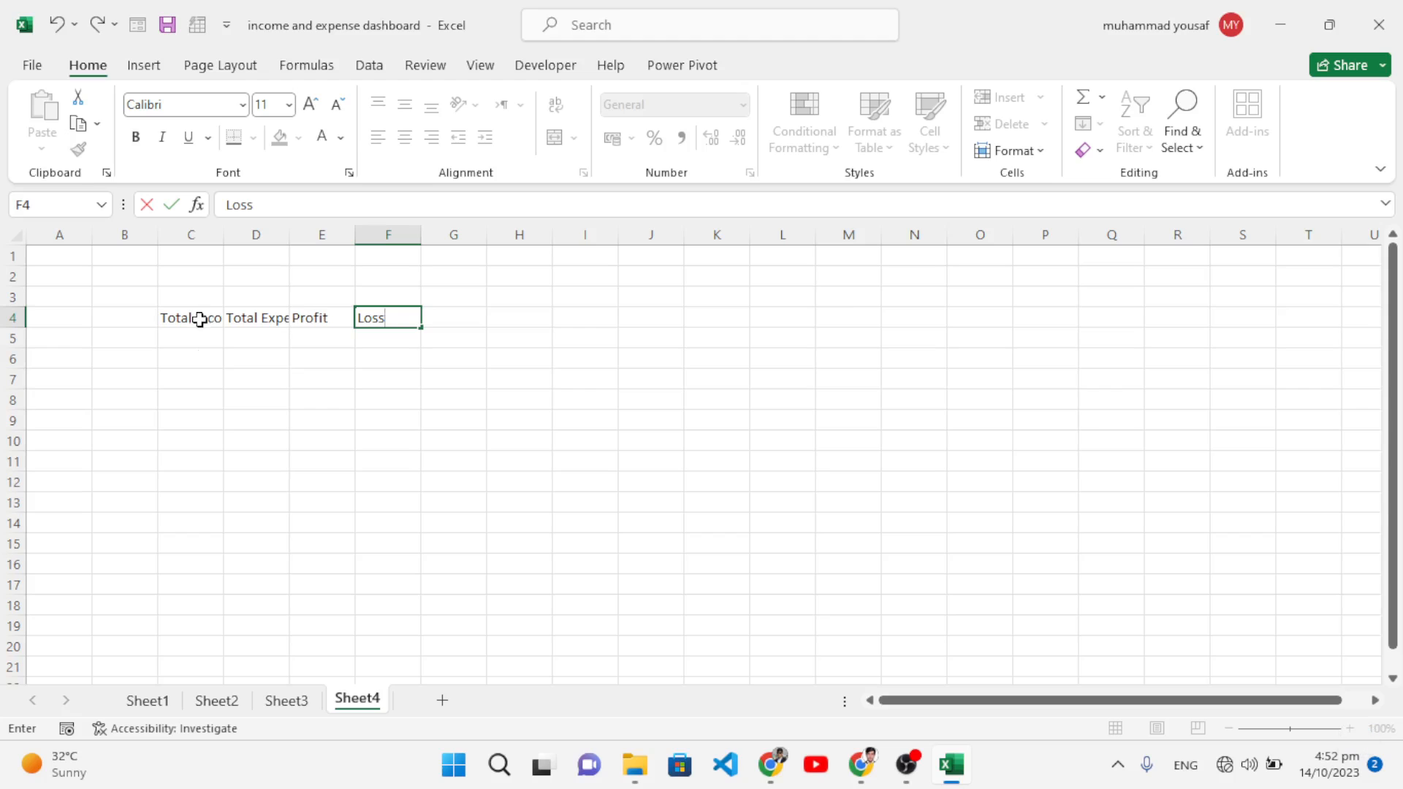
{"action": "left_click", "coordinate": [218, 376]}
{"action": "left_click_drag", "start_coordinate": [194, 234], "coordinate": [470, 241]}
{"action": "left_click", "coordinate": [209, 339]}
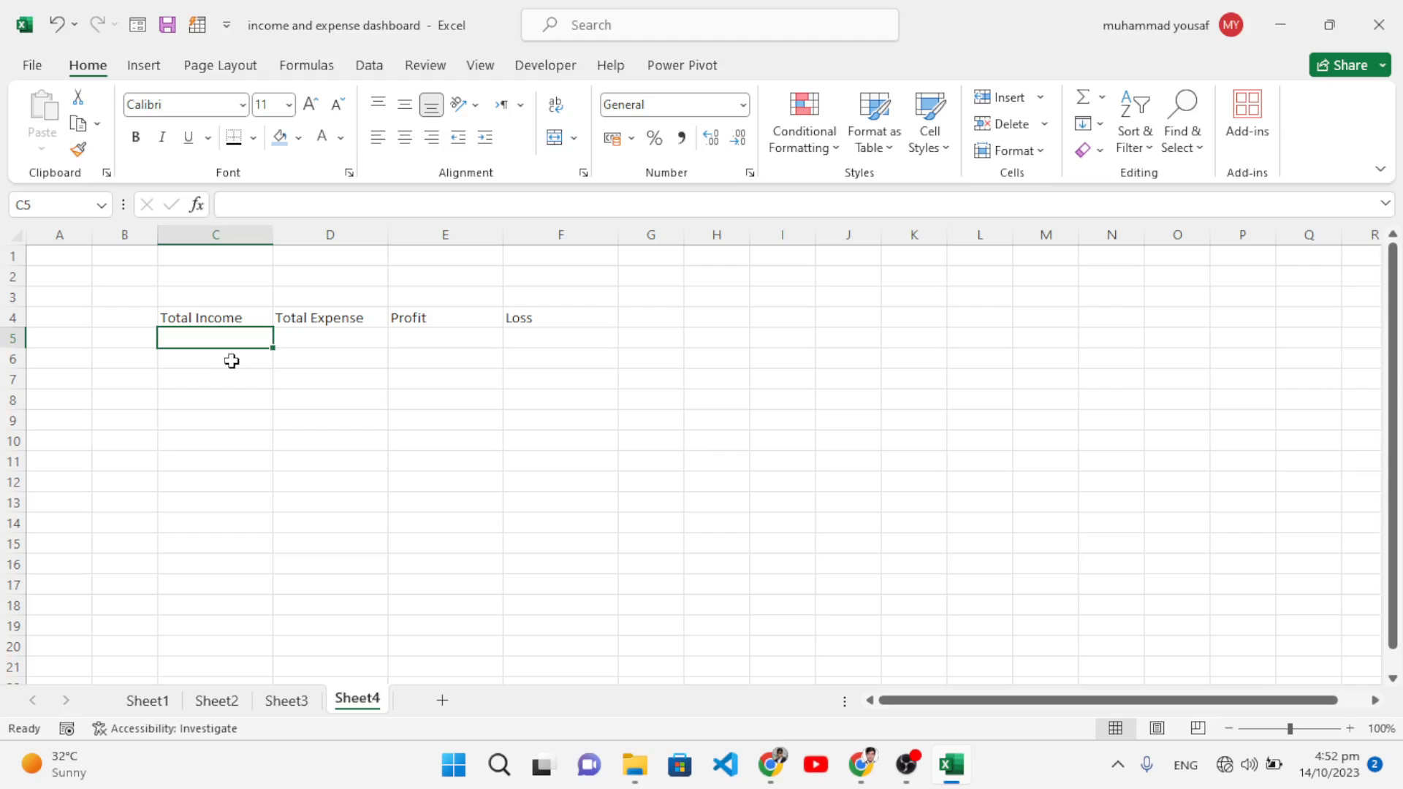
Step: Enter a SUM of Sheet3's income Amount column in C5, giving $2,600.00
{"action": "type", "text": "=sum("}
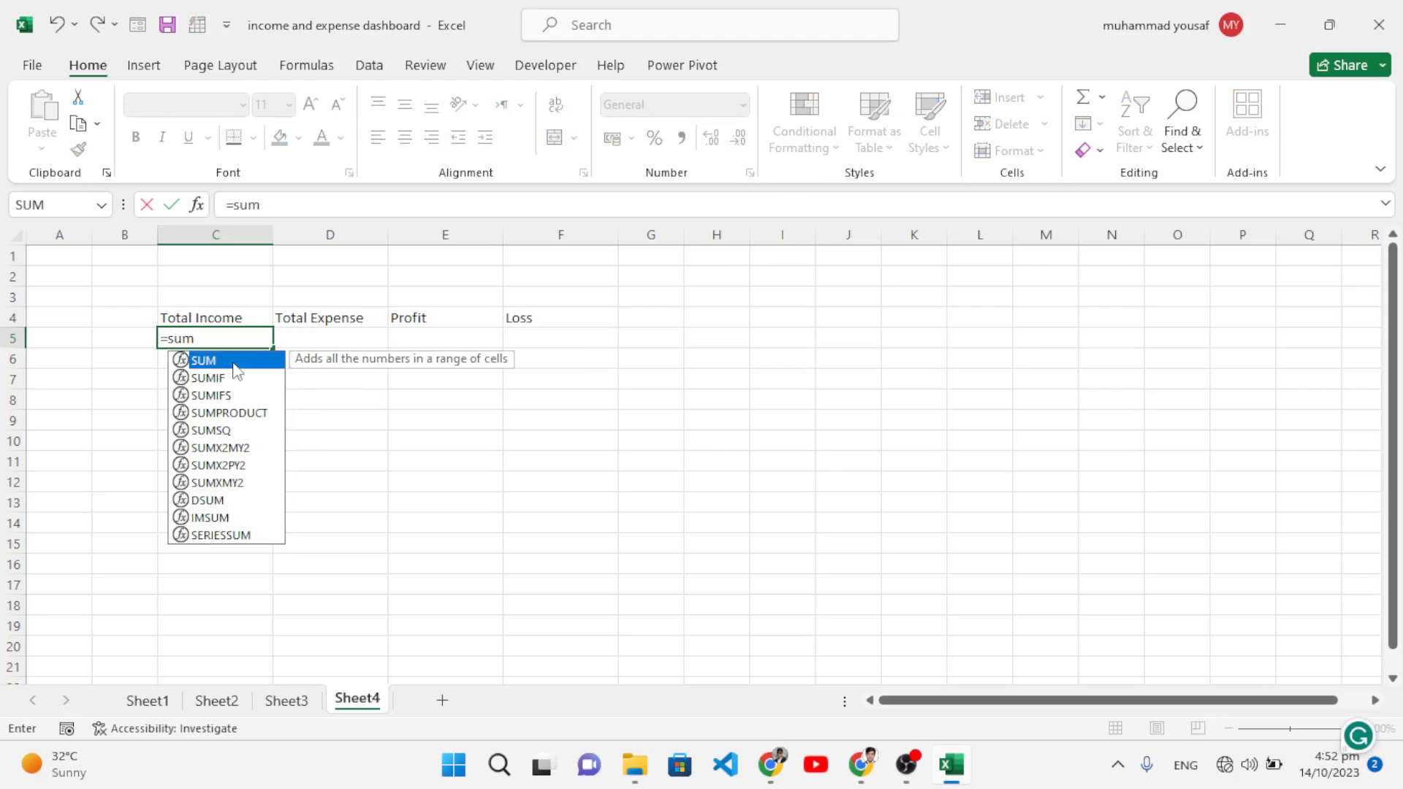
{"action": "left_click", "coordinate": [289, 702]}
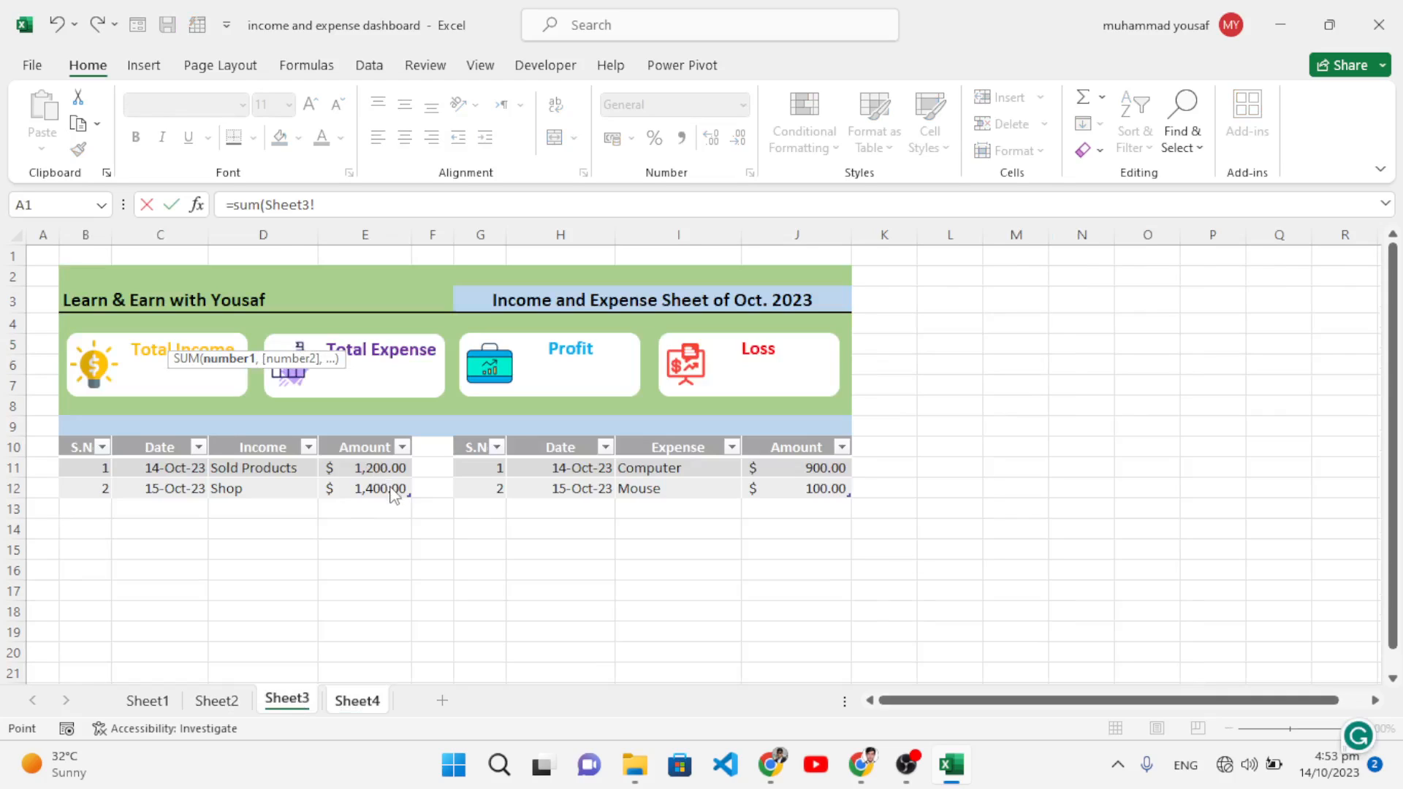
{"action": "left_click_drag", "start_coordinate": [379, 469], "coordinate": [372, 489]}
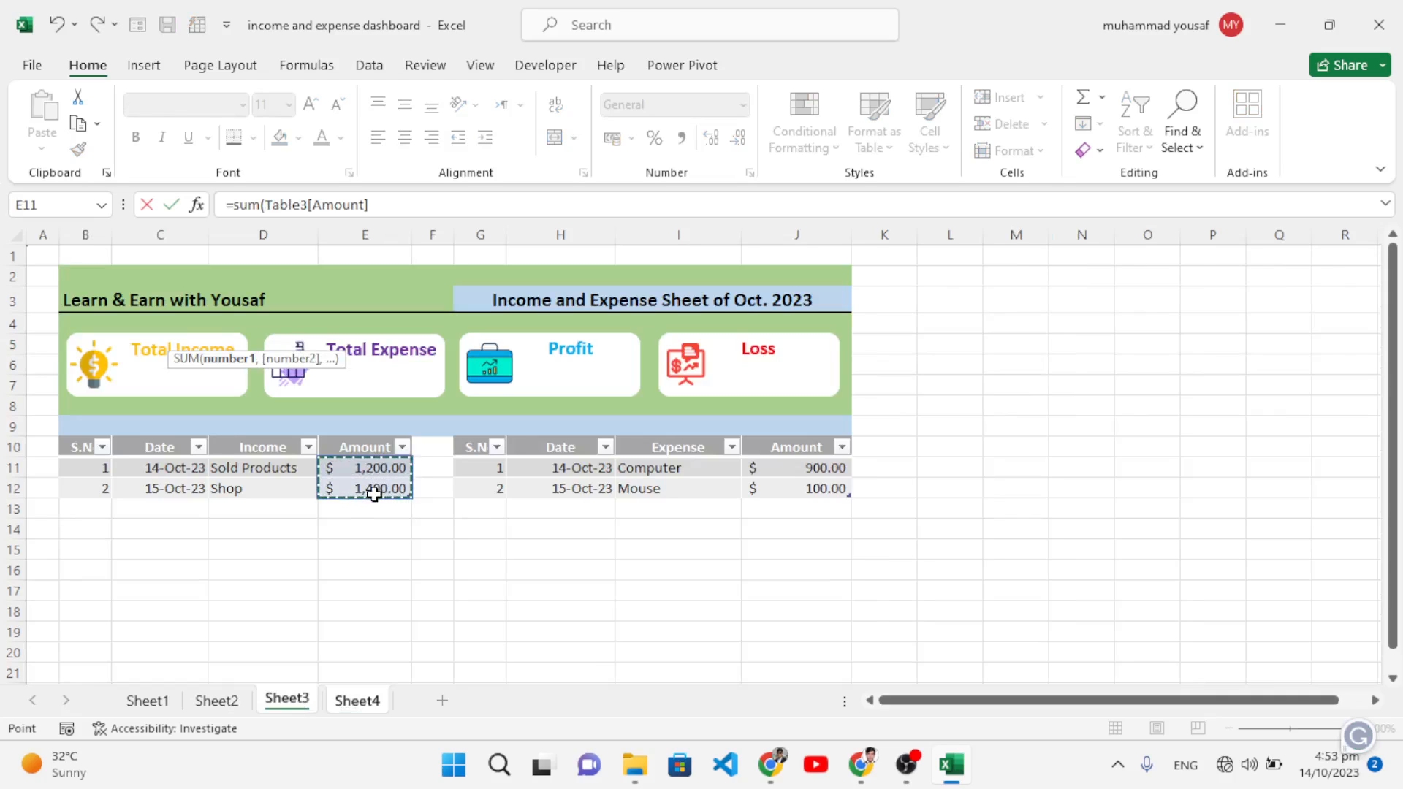
{"action": "left_click", "coordinate": [432, 207]}
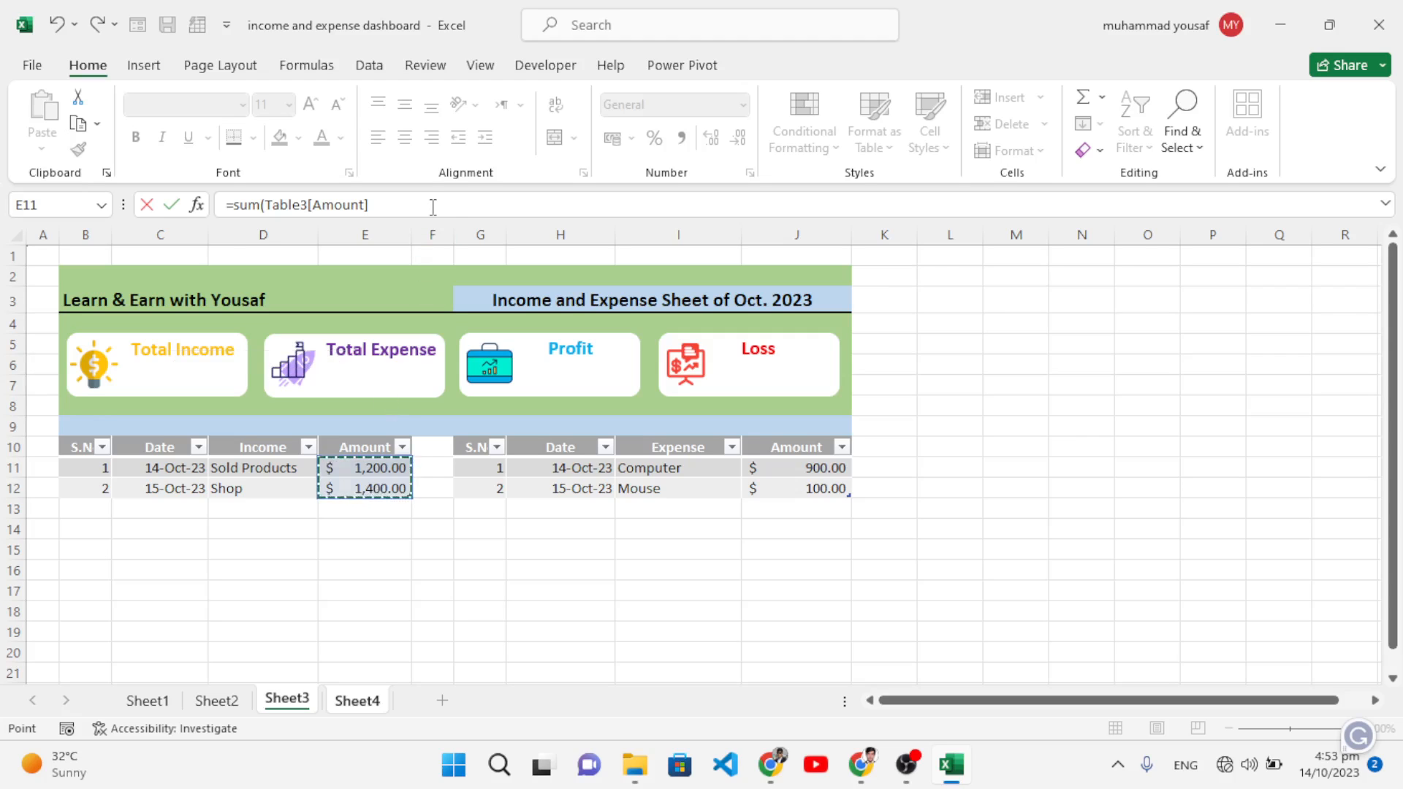
{"action": "type", "text": ")"}
{"action": "key", "text": "Return"}
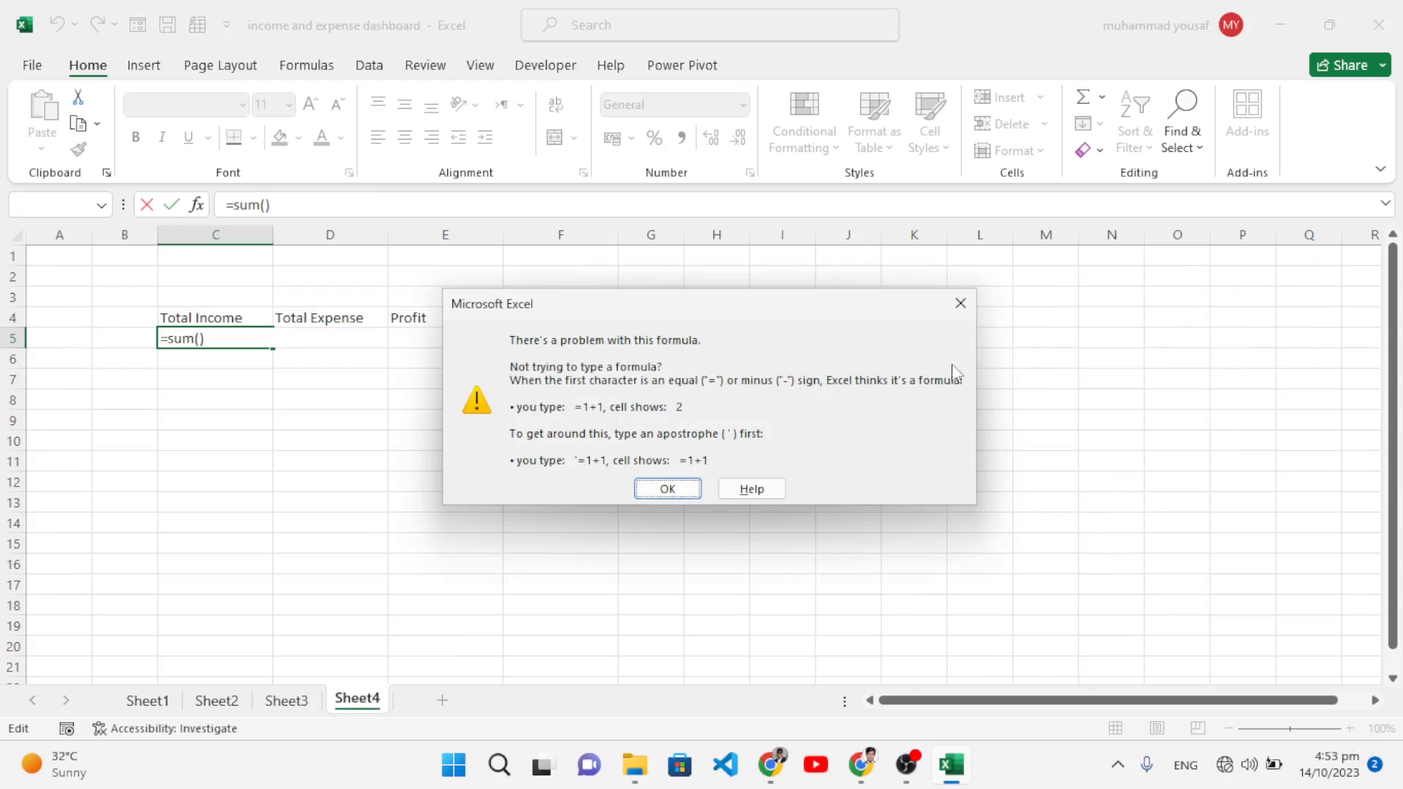
{"action": "left_click", "coordinate": [960, 303]}
{"action": "left_click", "coordinate": [199, 339]}
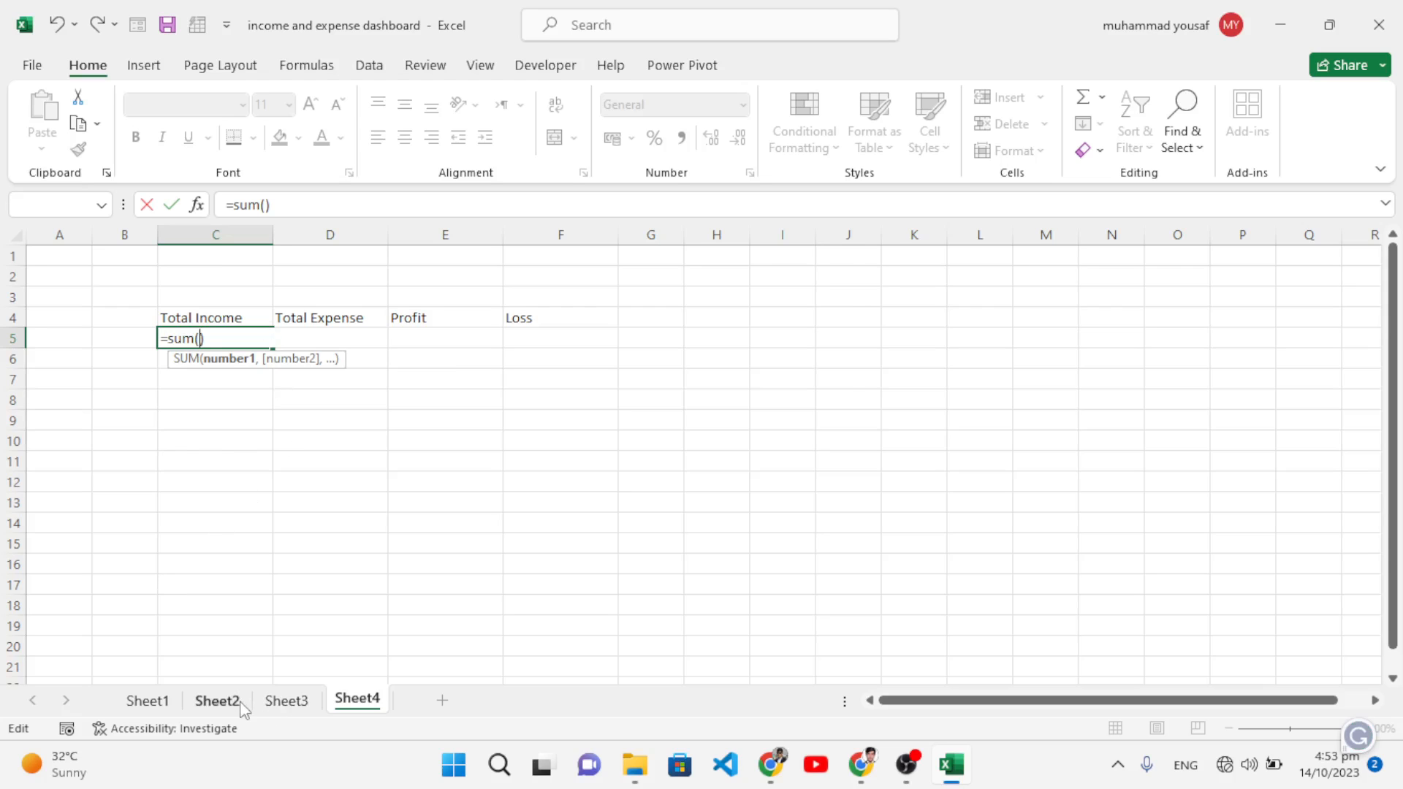
{"action": "left_click", "coordinate": [285, 701]}
{"action": "left_click_drag", "start_coordinate": [357, 473], "coordinate": [360, 488]}
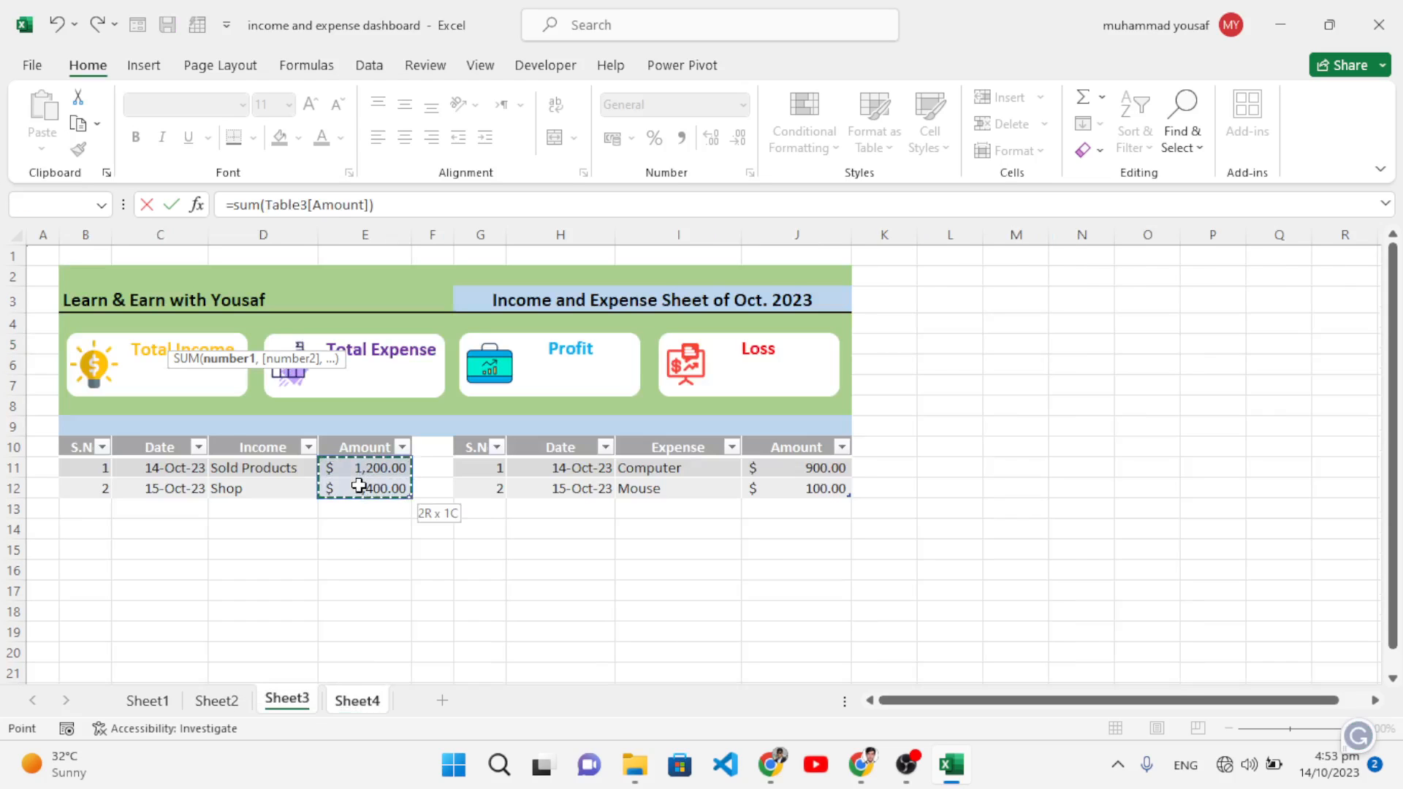
{"action": "key", "text": "Return"}
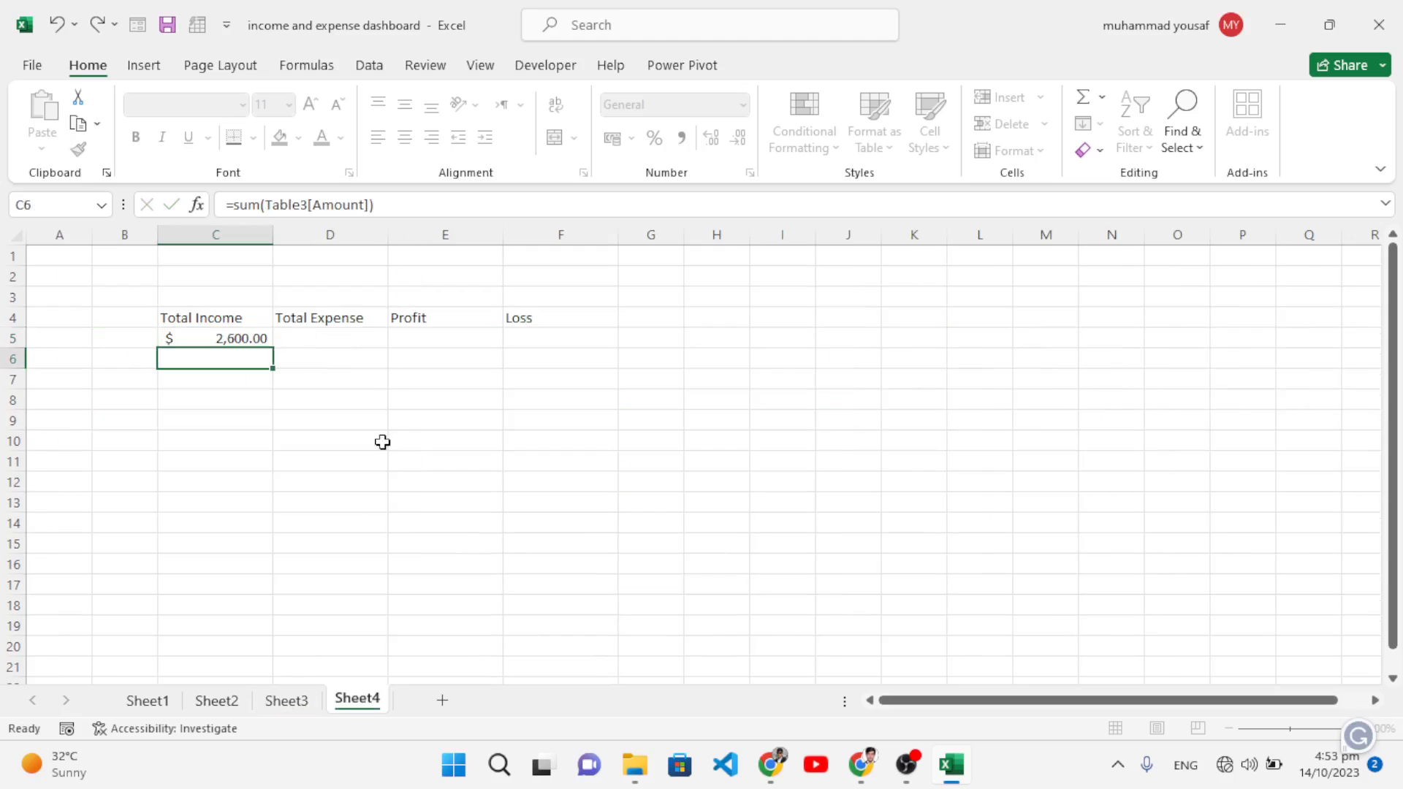
{"action": "left_click", "coordinate": [219, 338]}
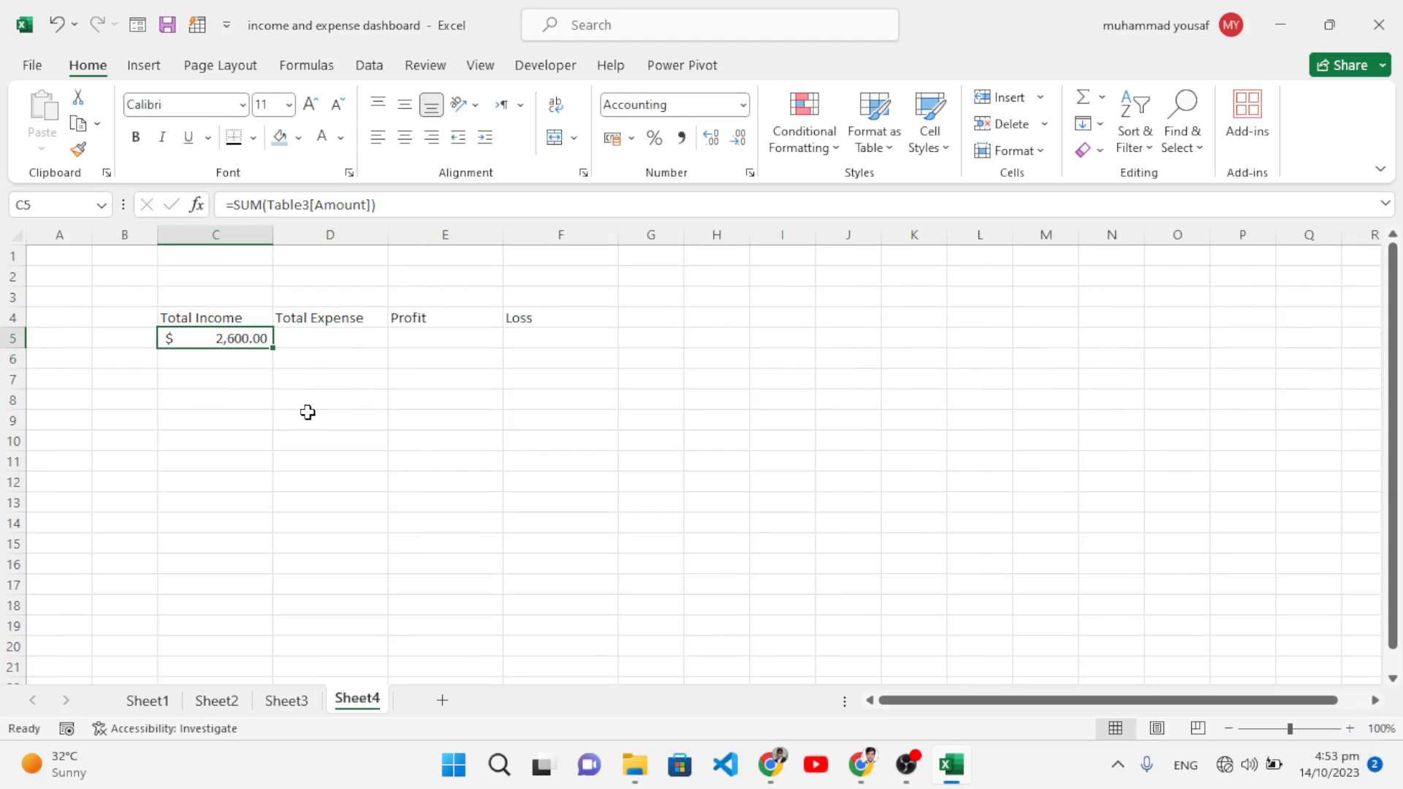
Step: Enter a SUM of Sheet3's expense Amount column in D5, giving $1,000.00
{"action": "left_click", "coordinate": [331, 339]}
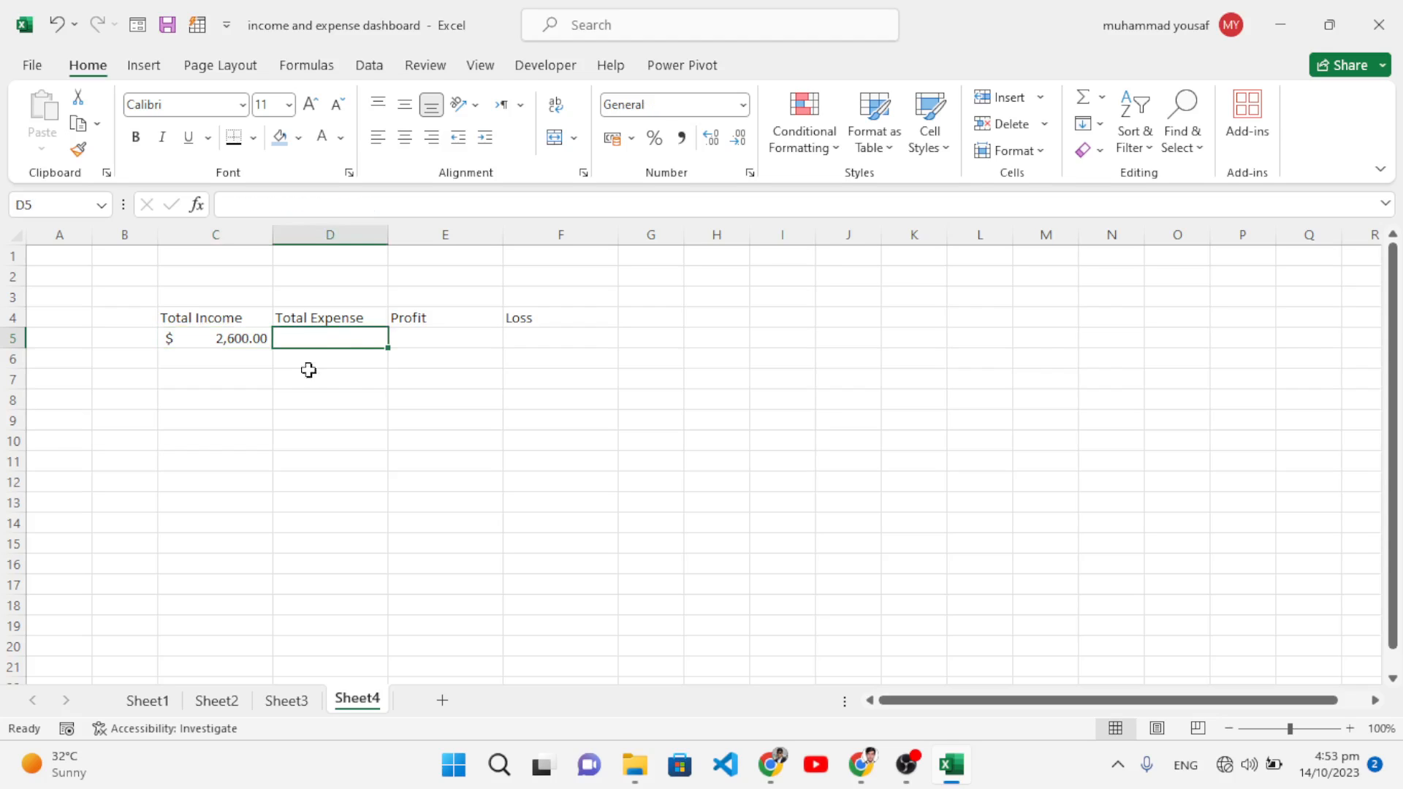
{"action": "type", "text": "=sum("}
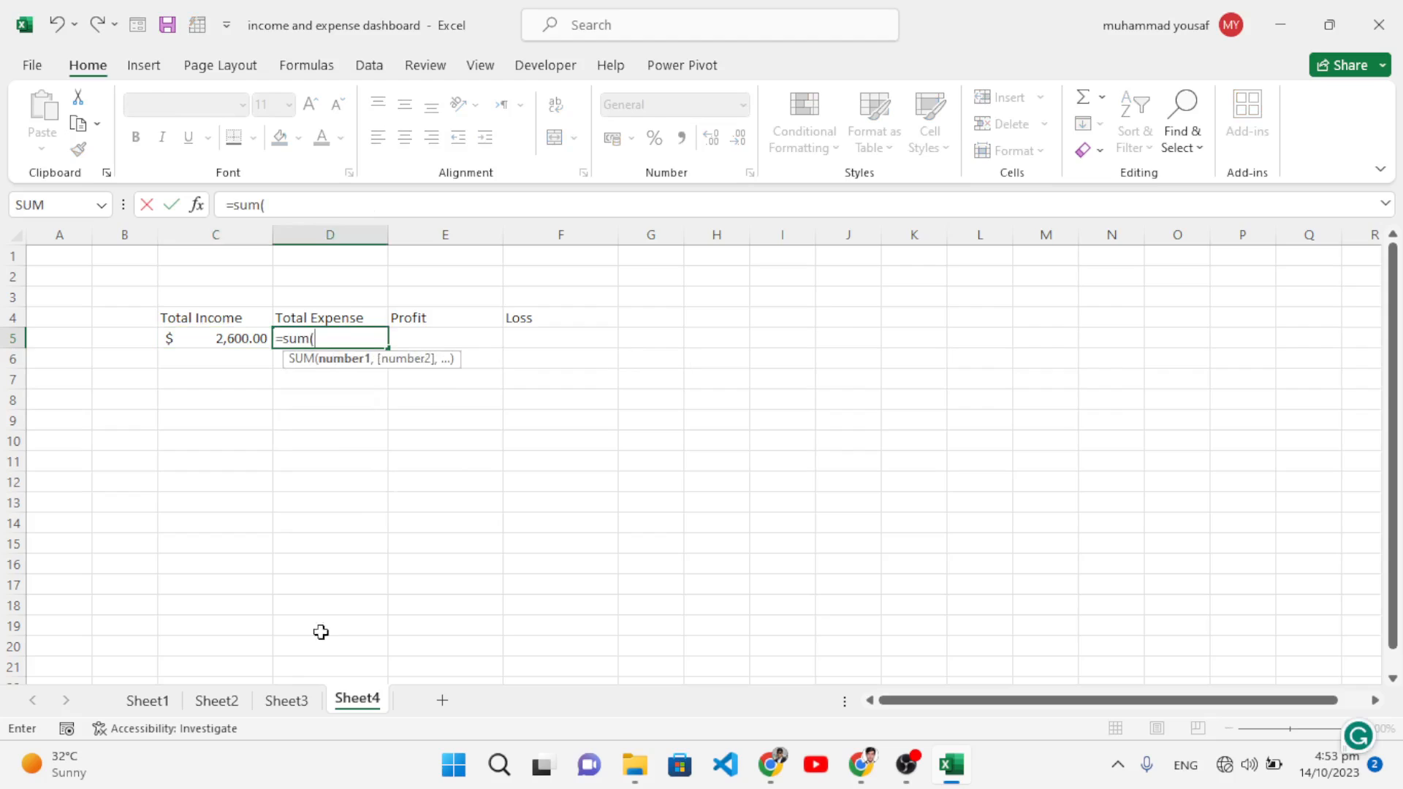
{"action": "left_click", "coordinate": [287, 700]}
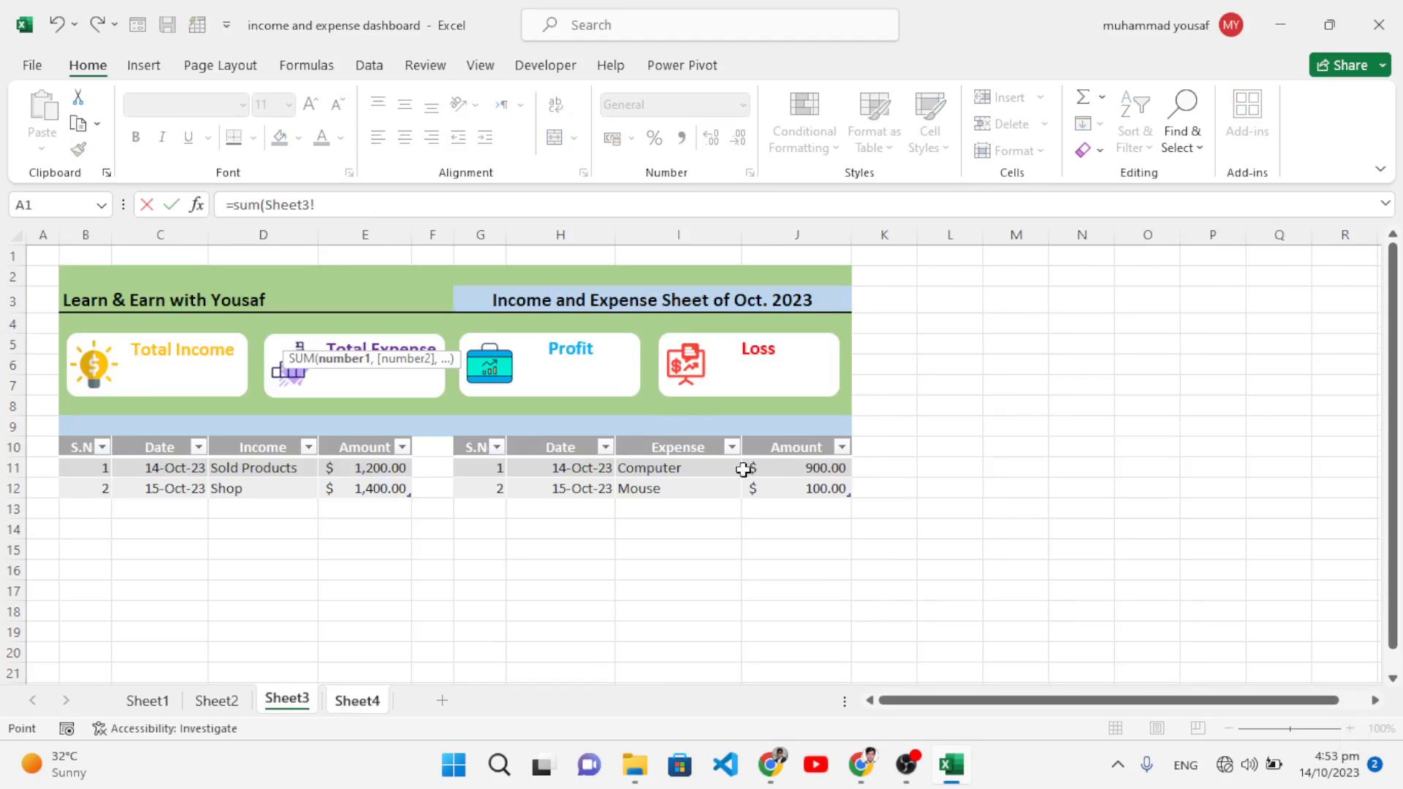
{"action": "left_click_drag", "start_coordinate": [781, 468], "coordinate": [787, 491]}
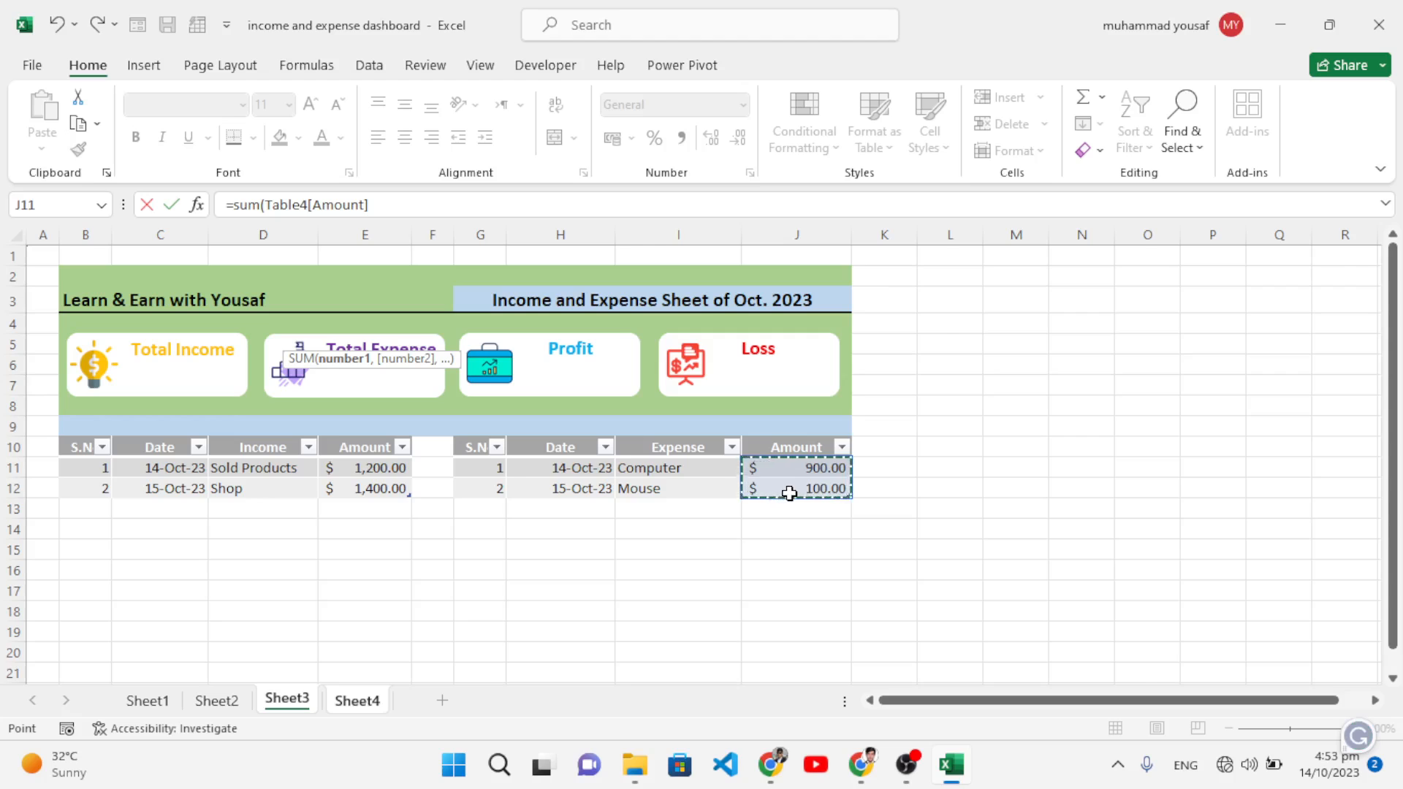
{"action": "key", "text": "Return"}
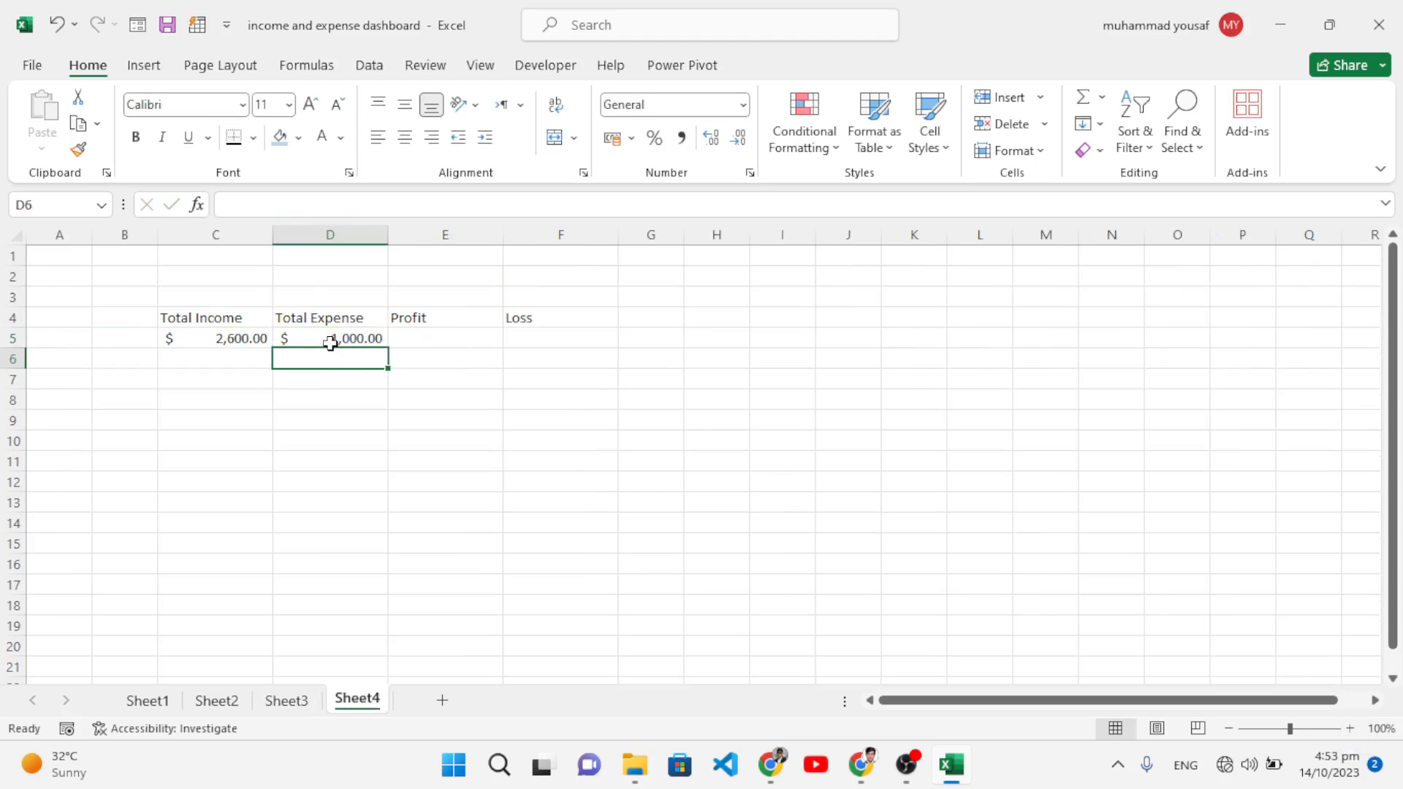
{"action": "left_click", "coordinate": [330, 342]}
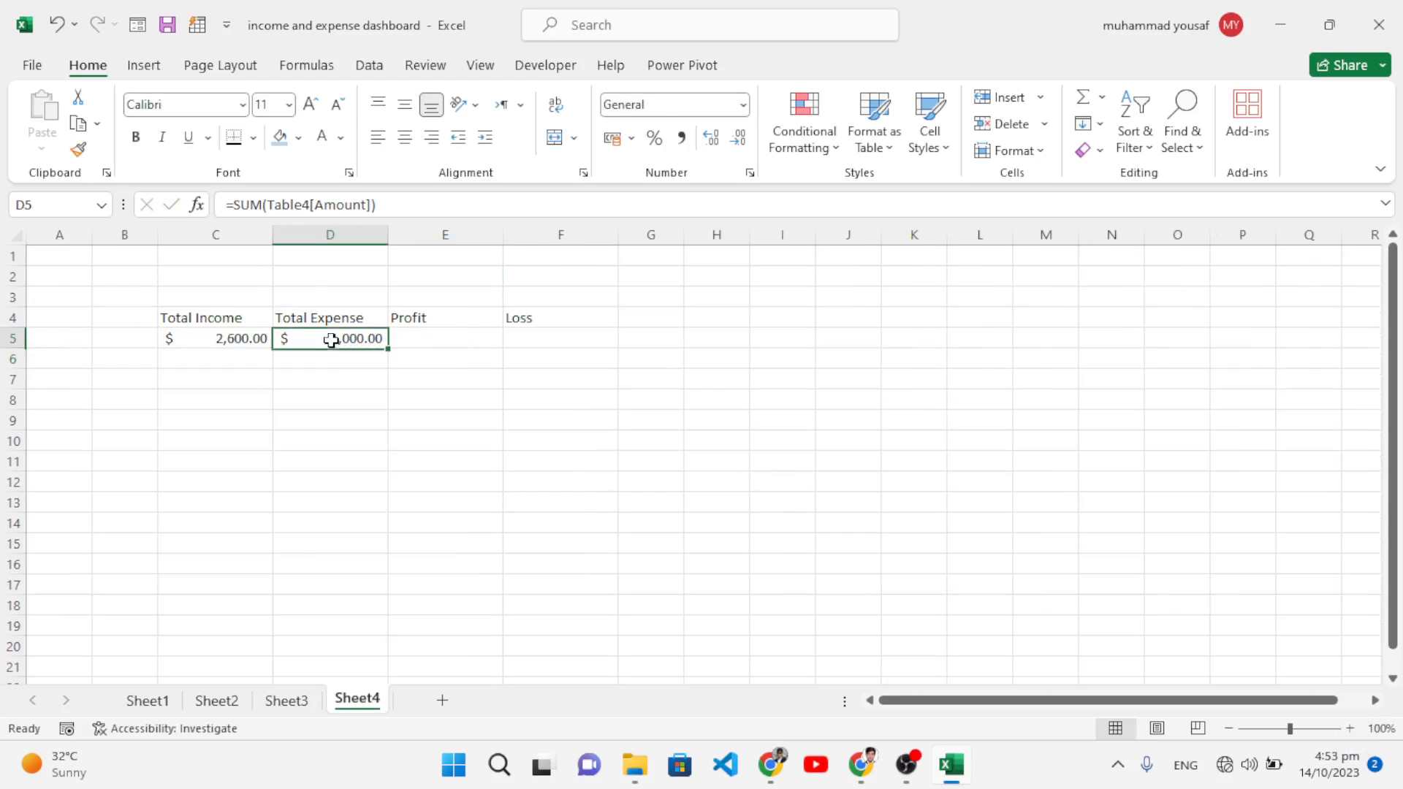
{"action": "left_click", "coordinate": [423, 339]}
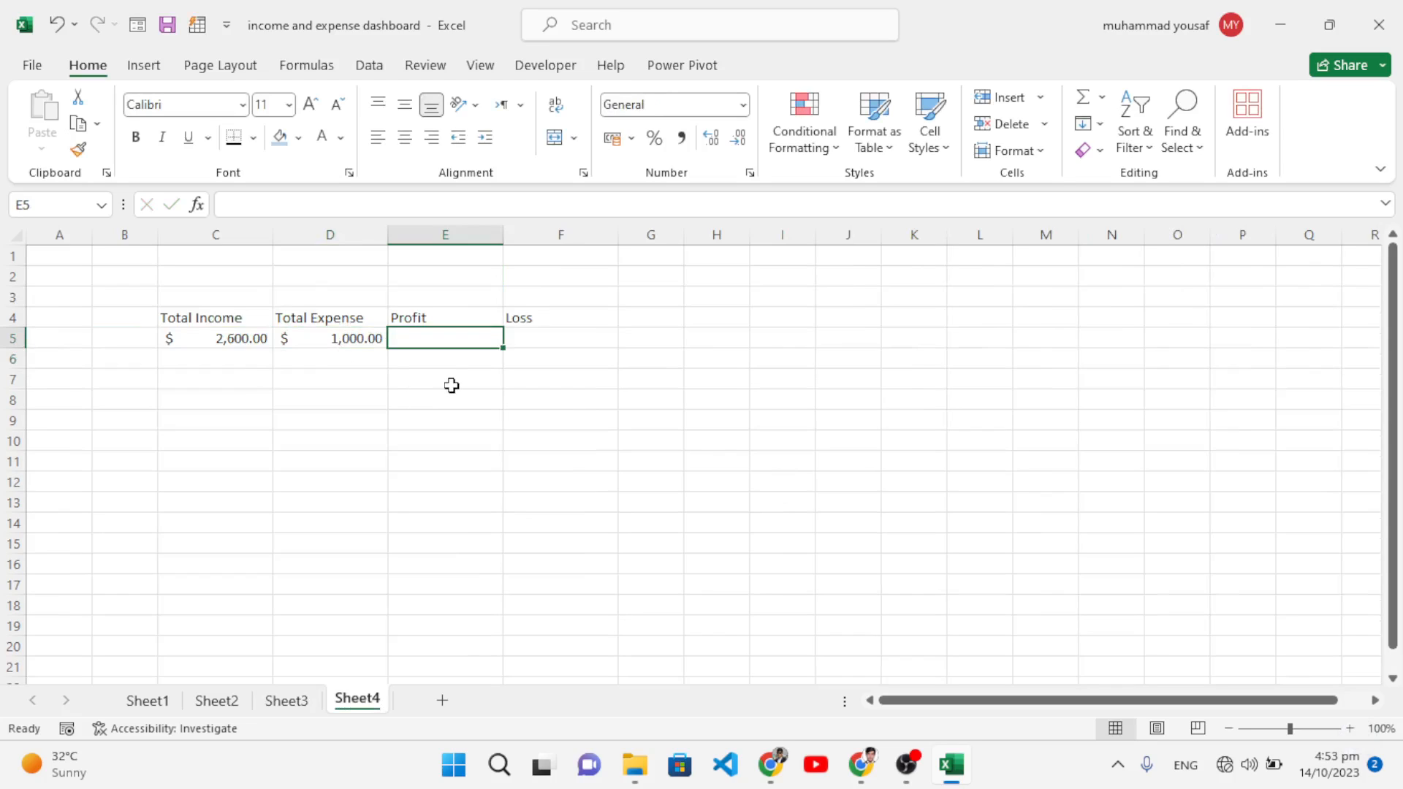
Step: Enter =IF(C5>D5,C5-D5,0) in E5 so the Profit cell shows 1600
{"action": "type", "text": "="}
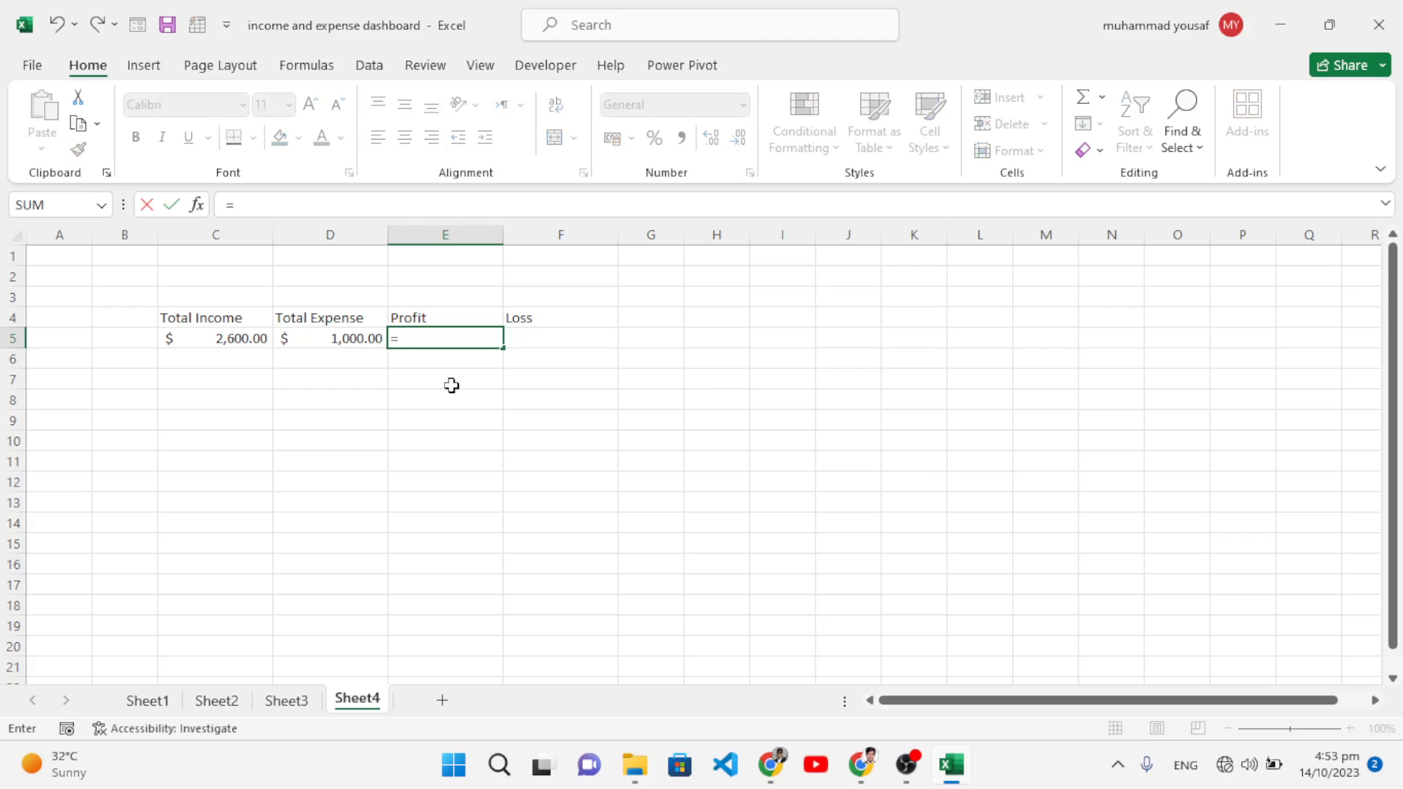
{"action": "type", "text": "if("}
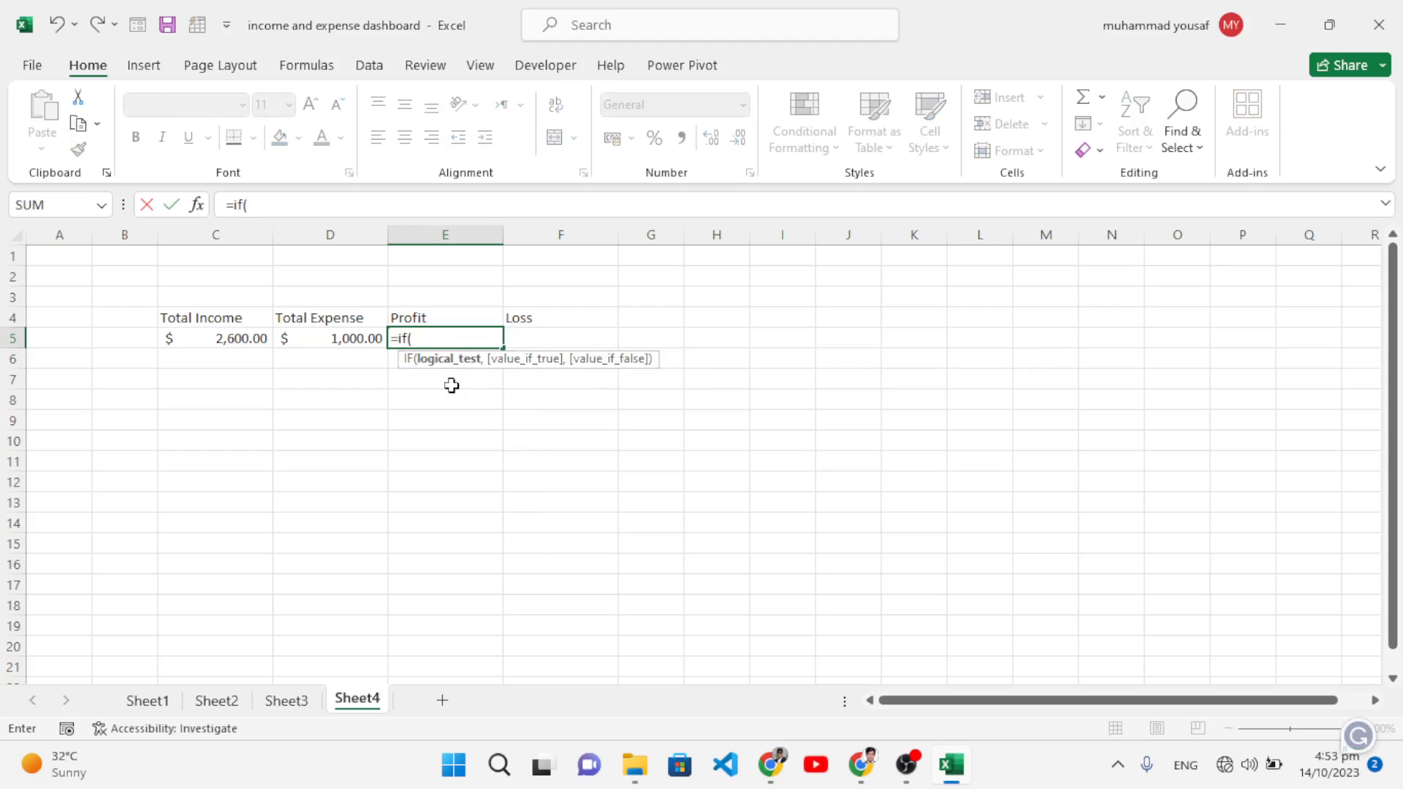
{"action": "left_click", "coordinate": [248, 336]}
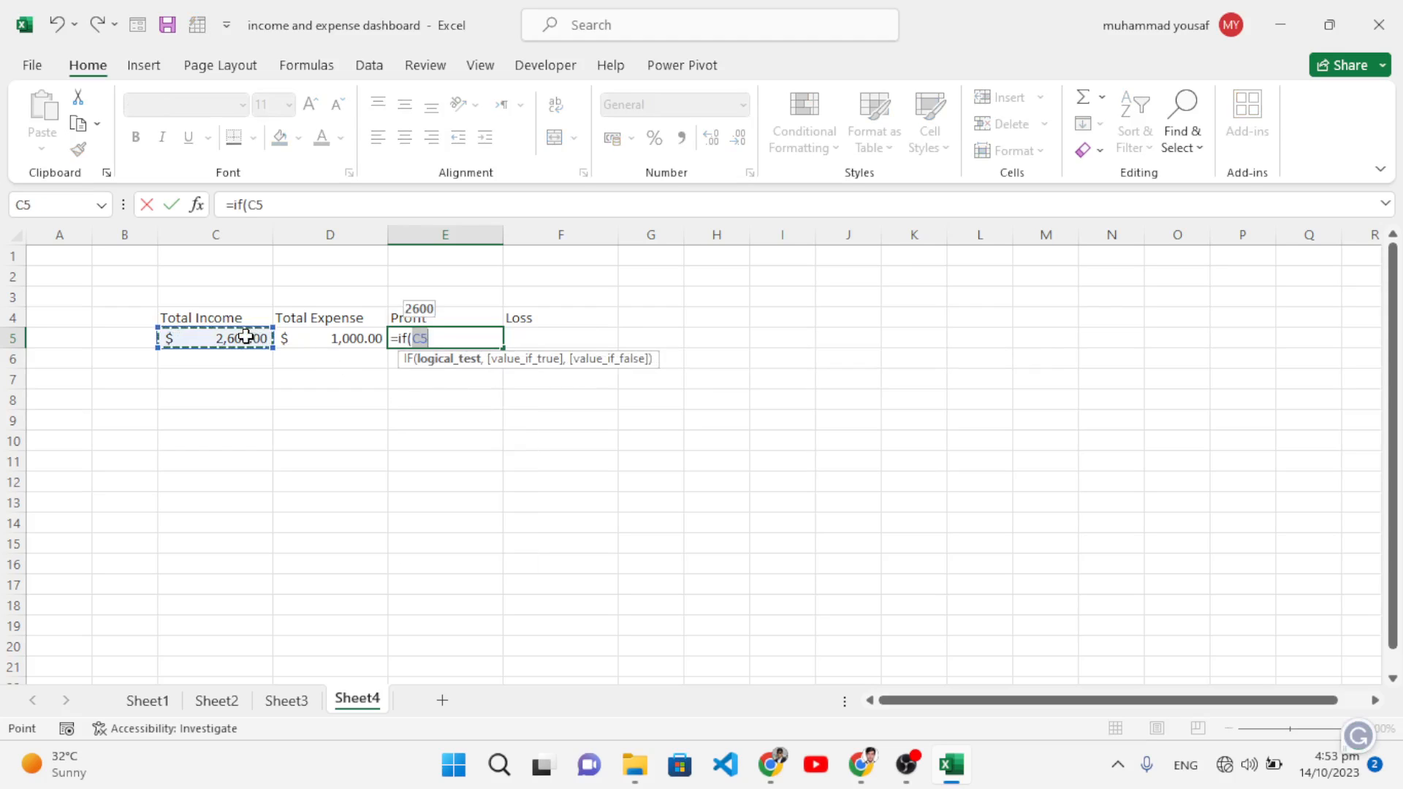
{"action": "type", "text": ">"}
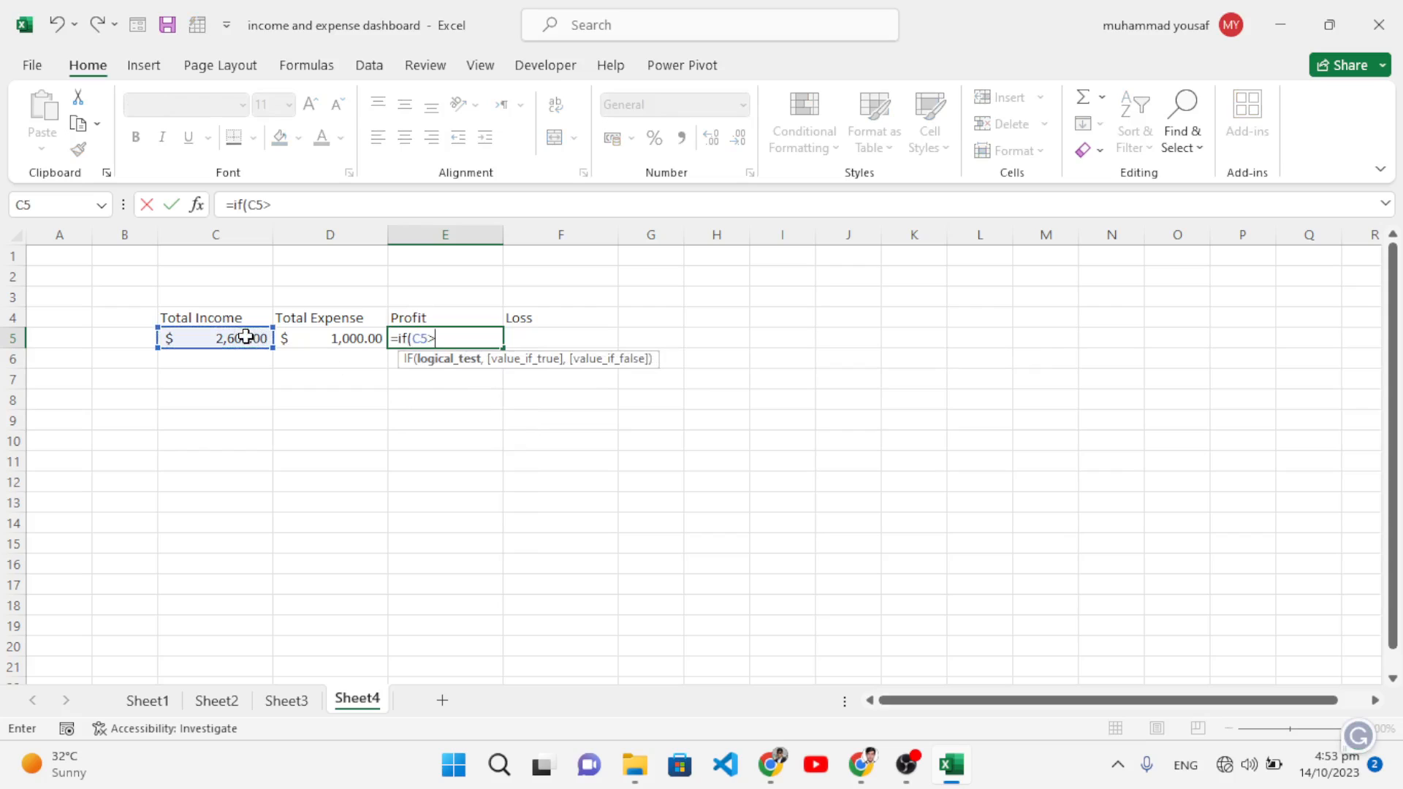
{"action": "left_click", "coordinate": [333, 350]}
{"action": "type", "text": ","}
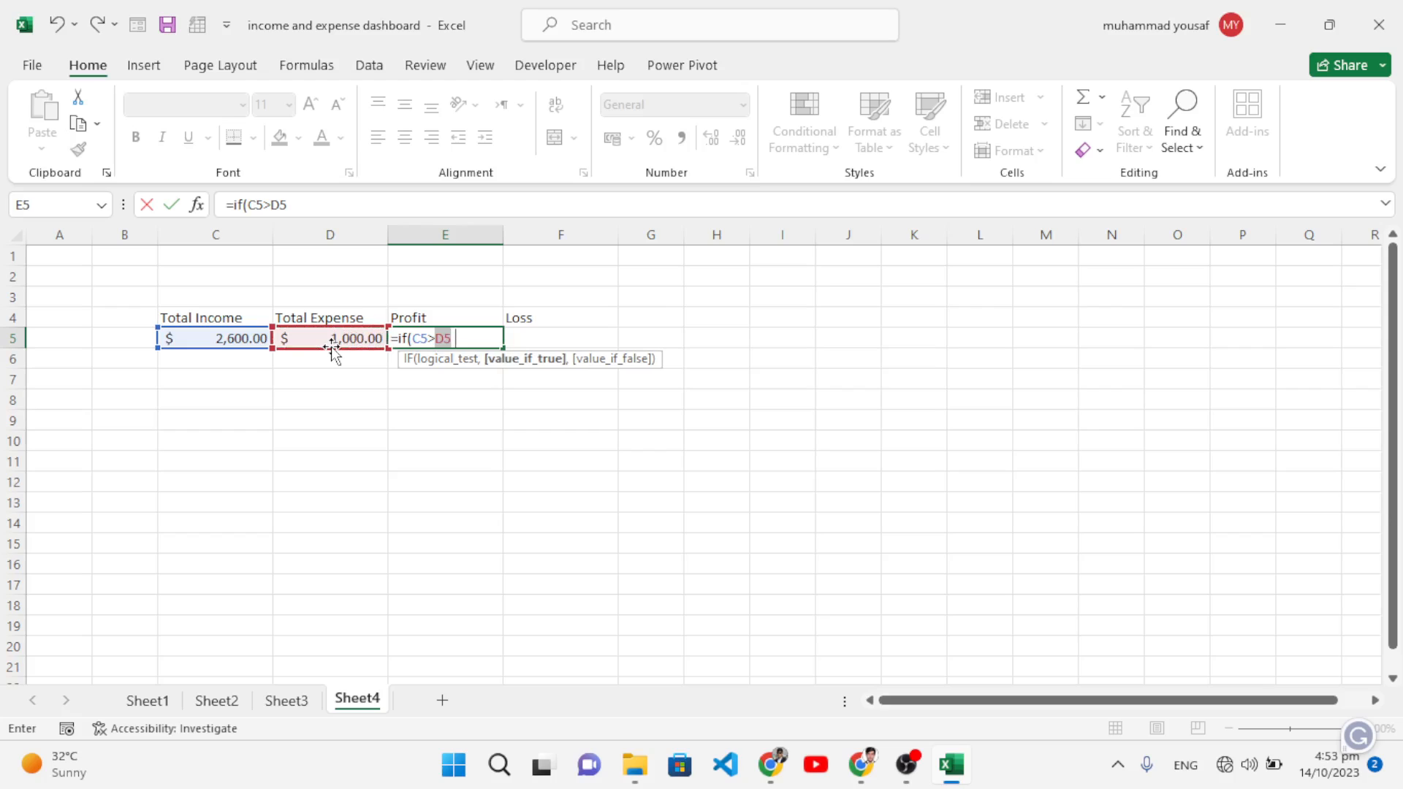
{"action": "left_click", "coordinate": [230, 337]}
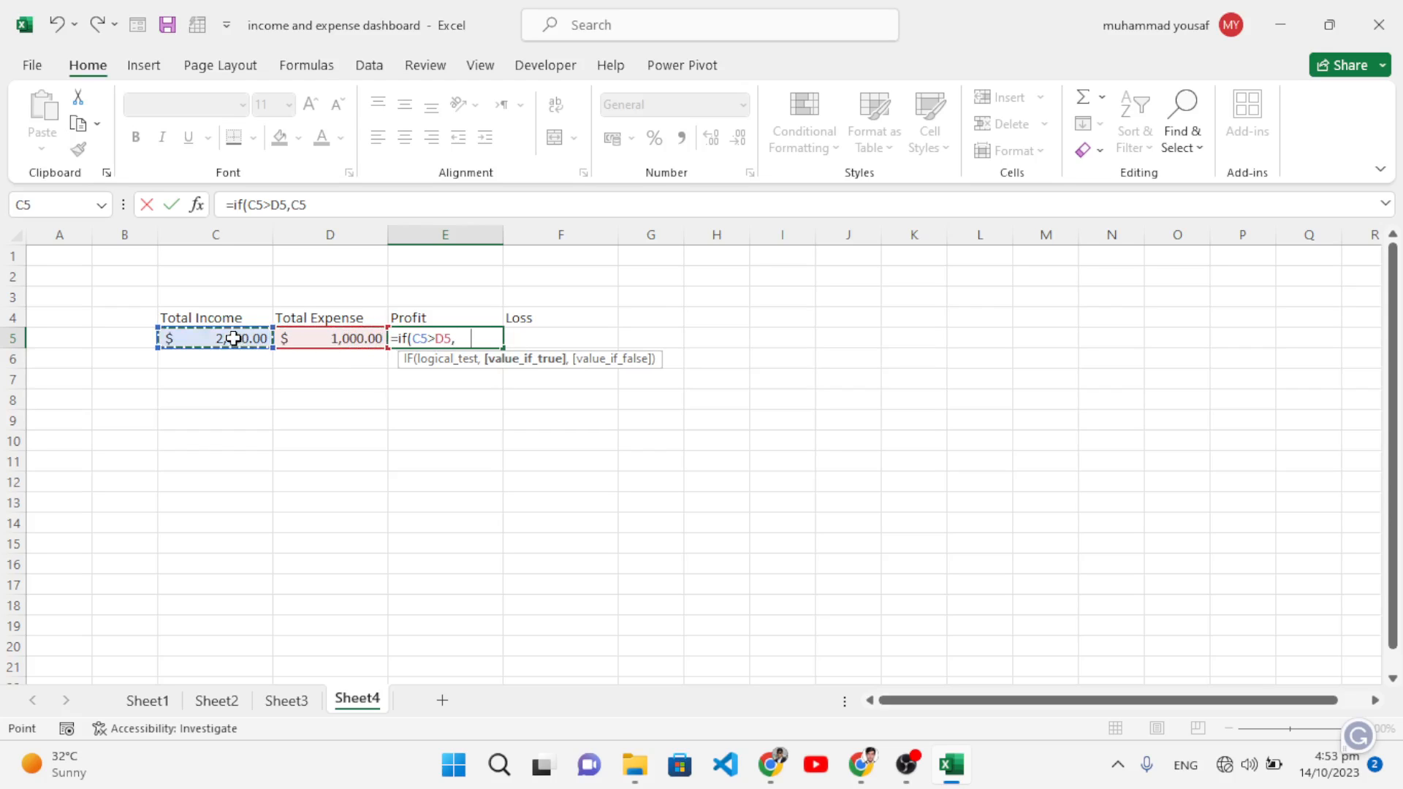
{"action": "type", "text": "-"}
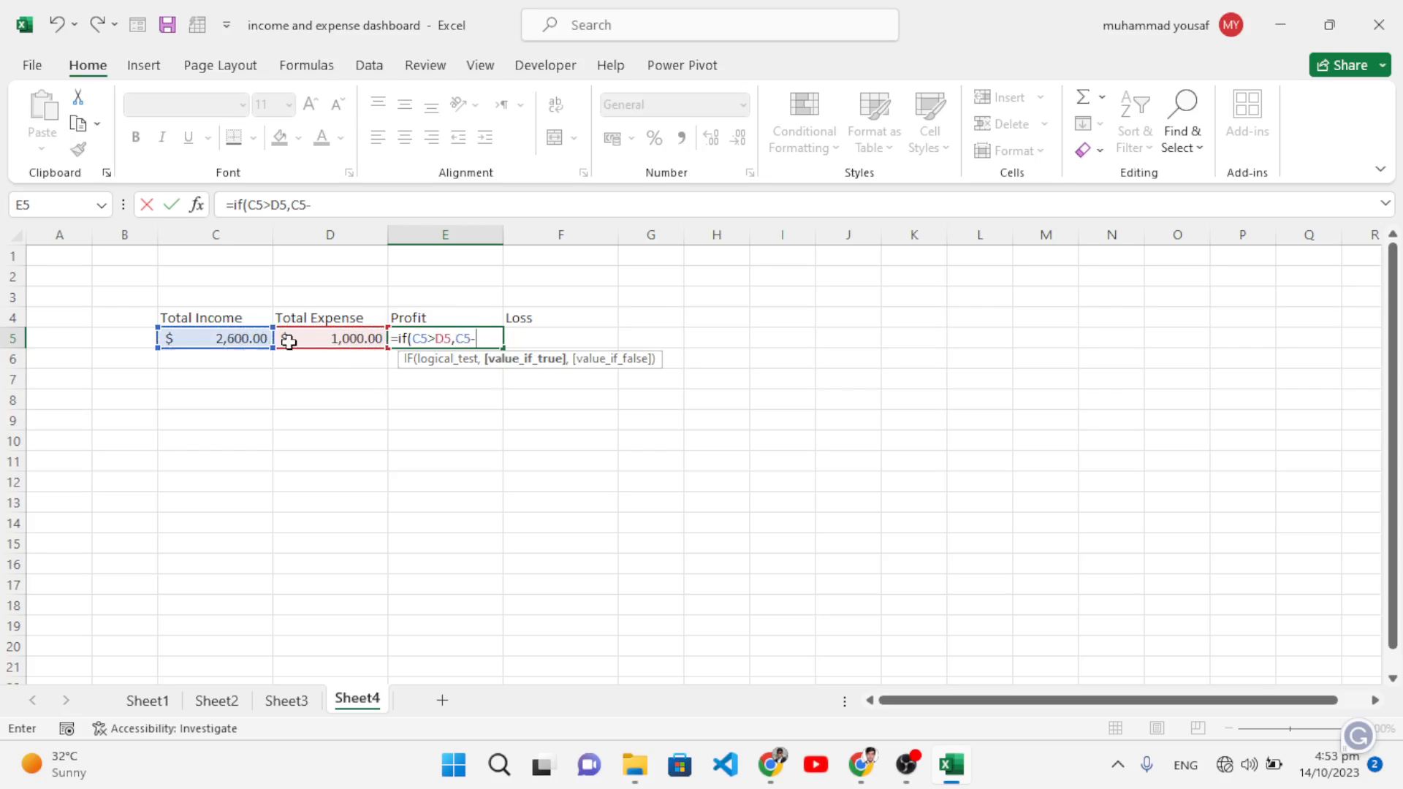
{"action": "left_click", "coordinate": [335, 340]}
{"action": "type", "text": ","}
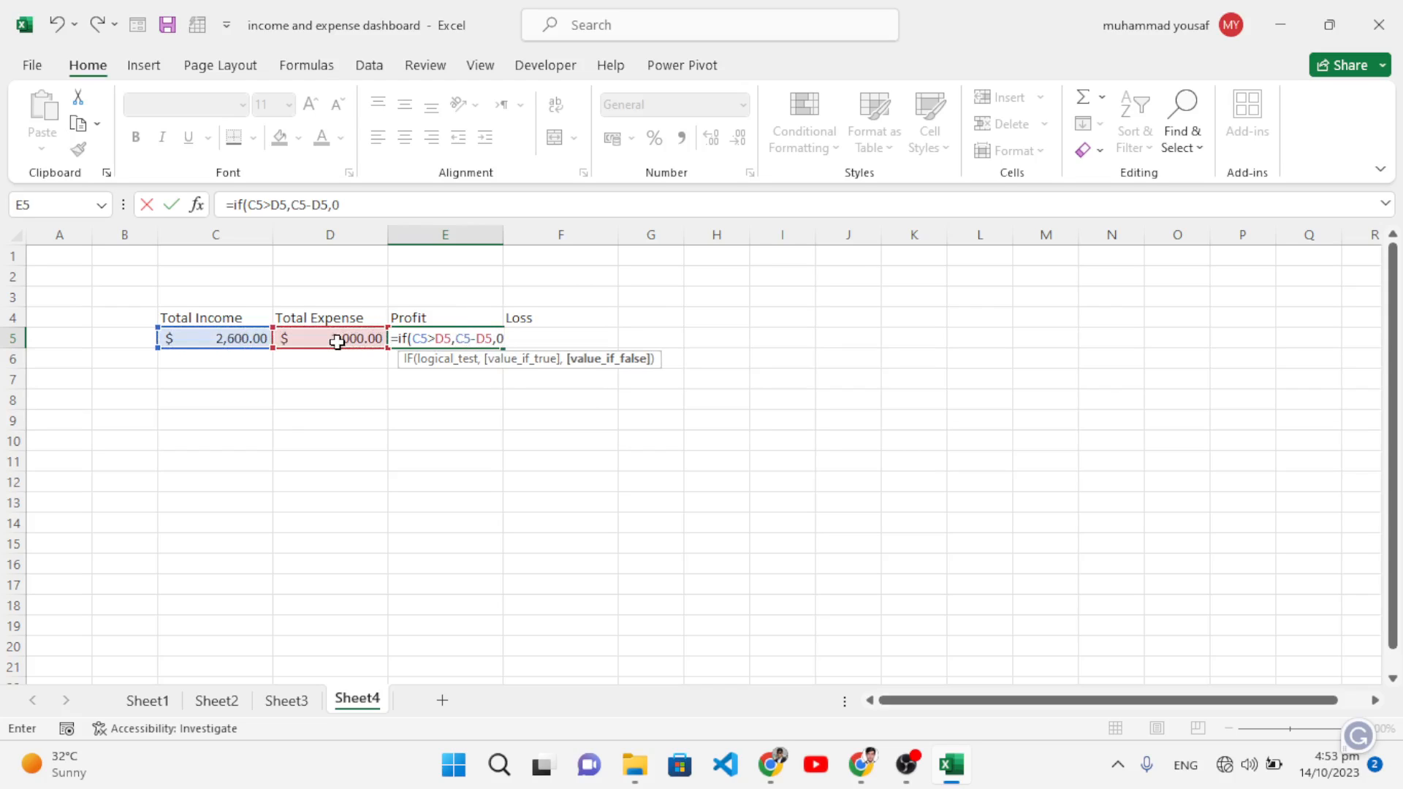
{"action": "type", "text": "0)"}
{"action": "key", "text": "Return"}
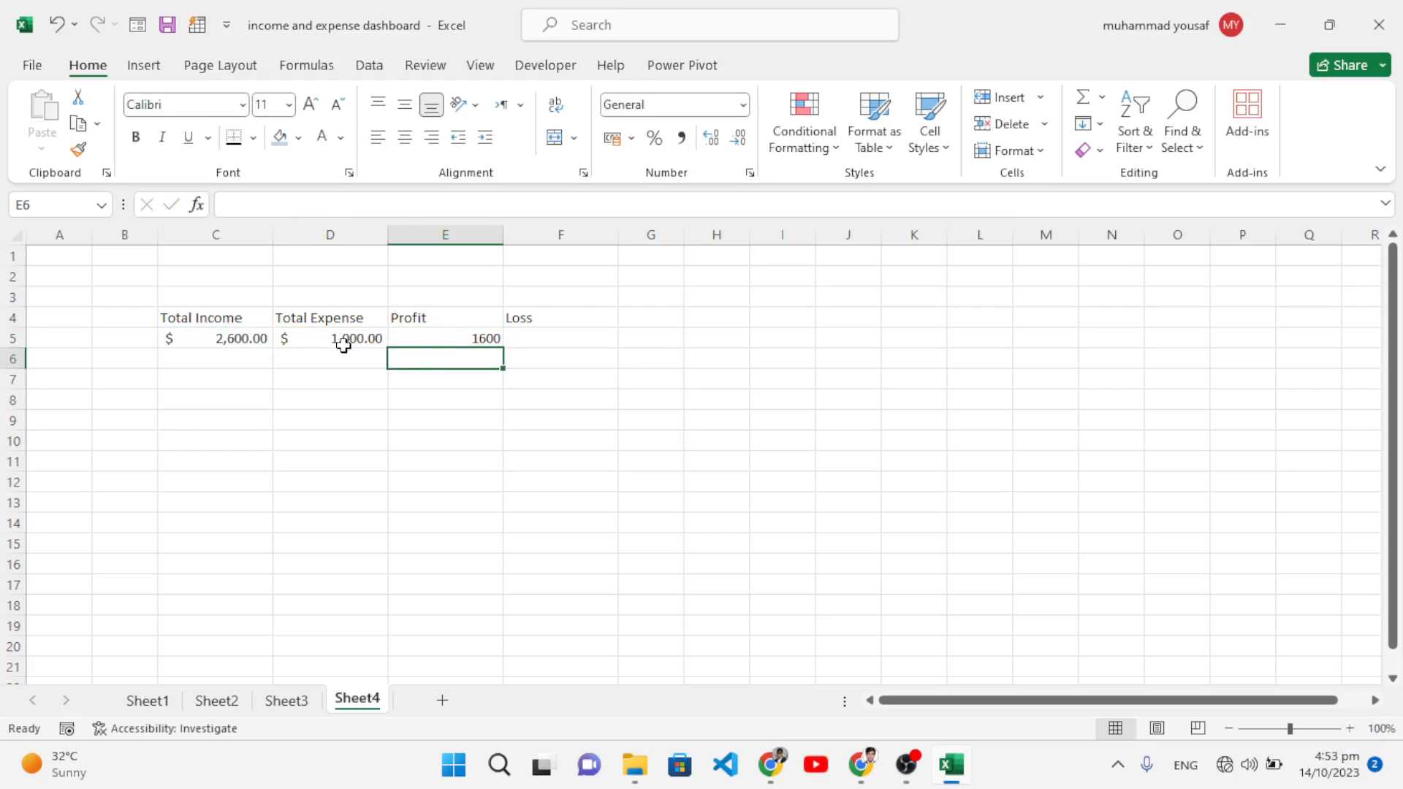
{"action": "left_click", "coordinate": [459, 341]}
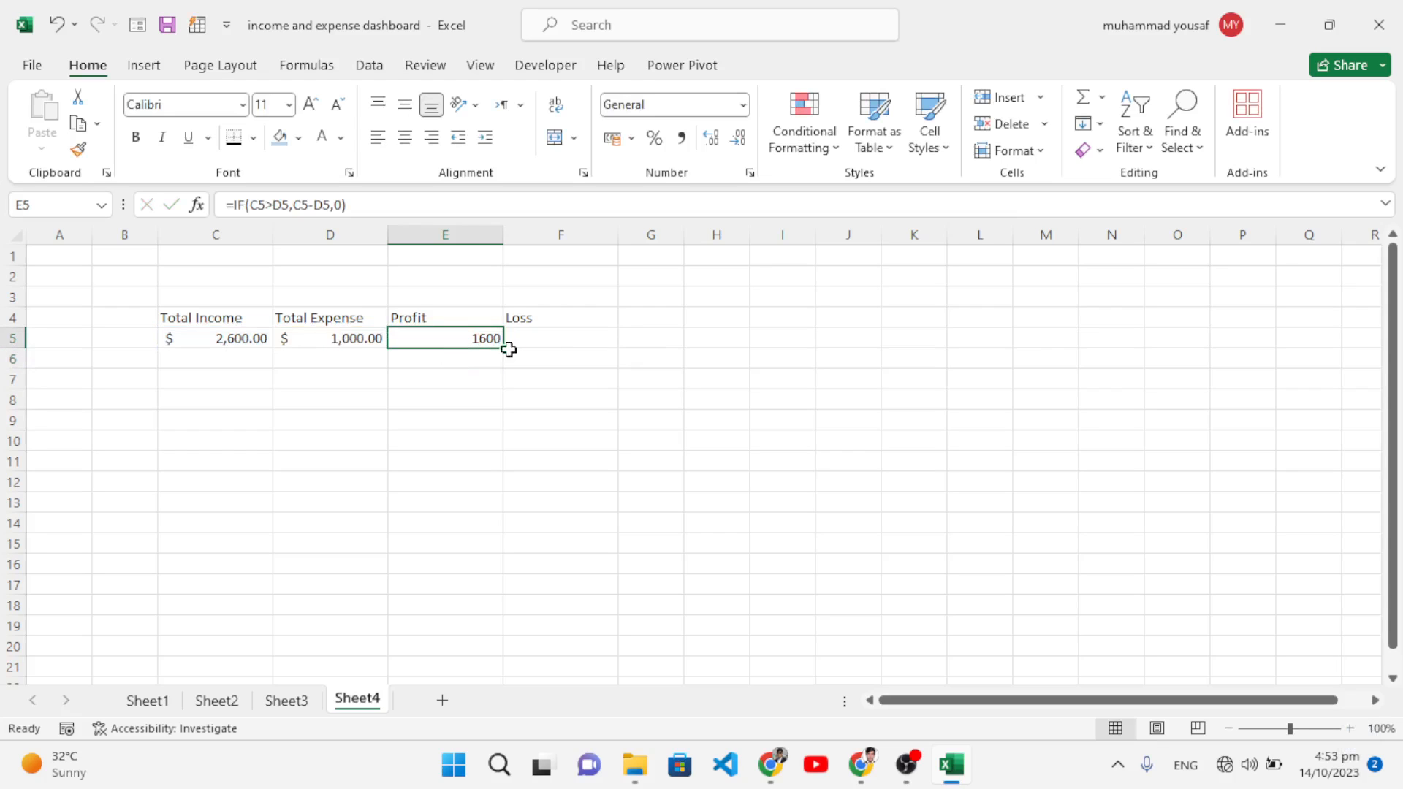
{"action": "left_click", "coordinate": [548, 341]}
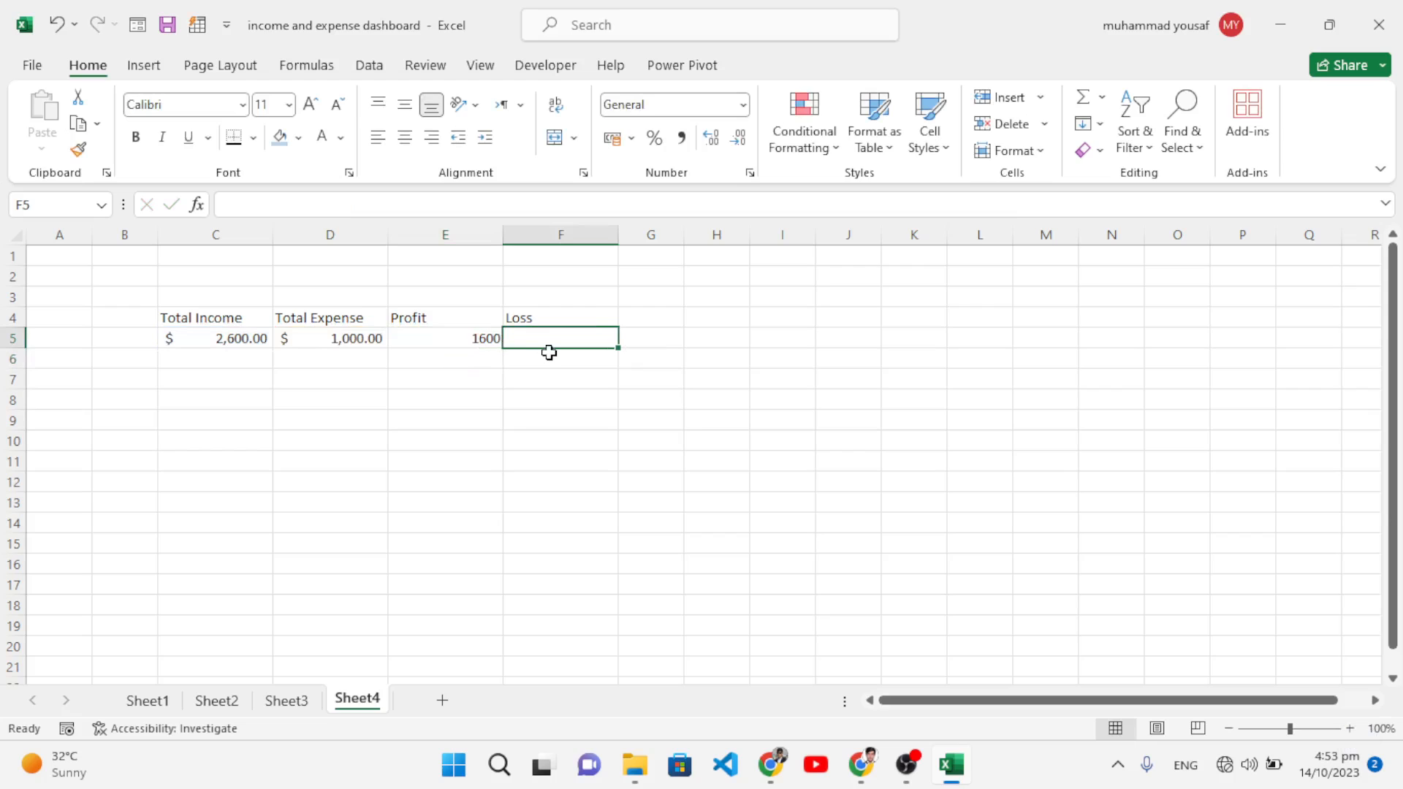
Step: Enter =IF(C5<D5,D5-C5,0) in F5 so the Loss cell shows 0
{"action": "type", "text": "=if("}
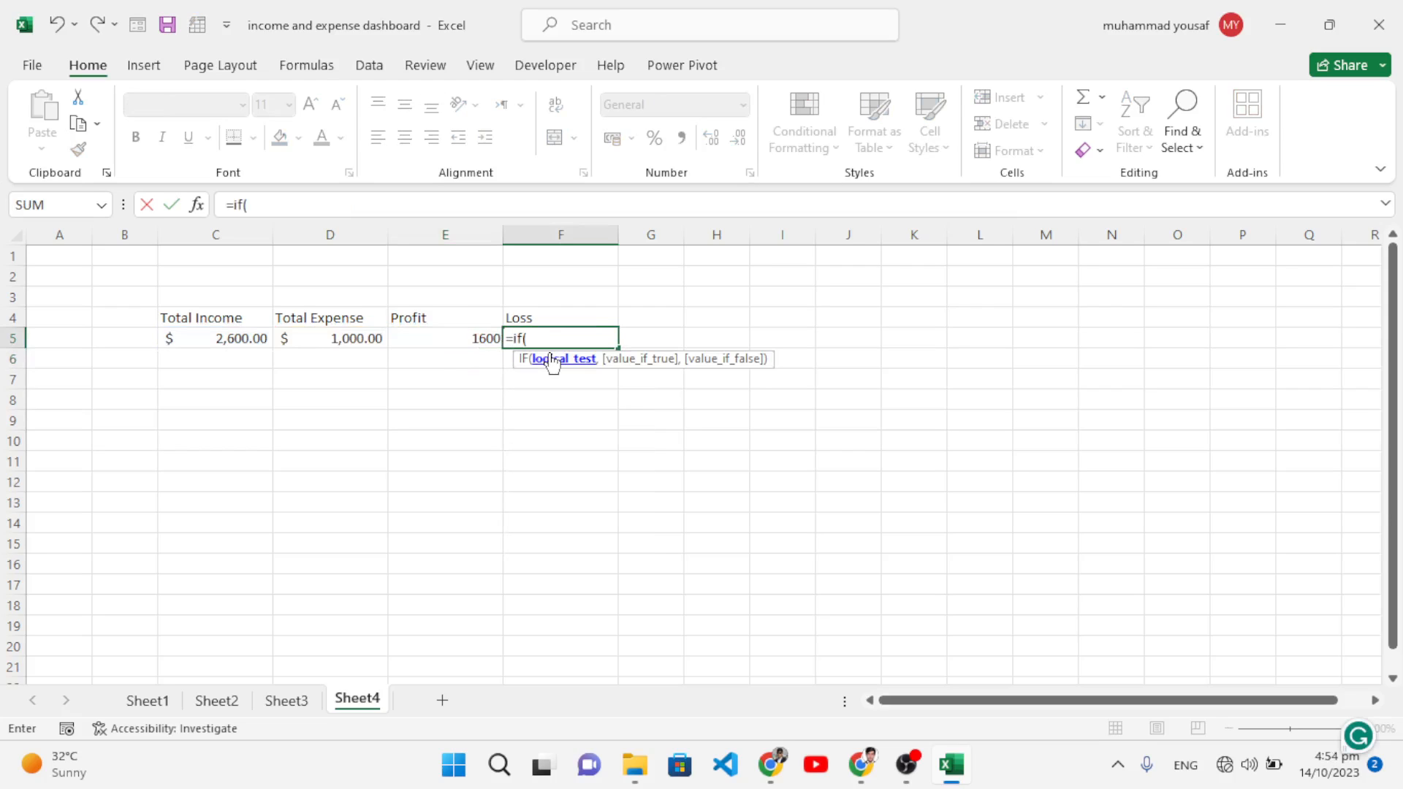
{"action": "left_click", "coordinate": [238, 330]}
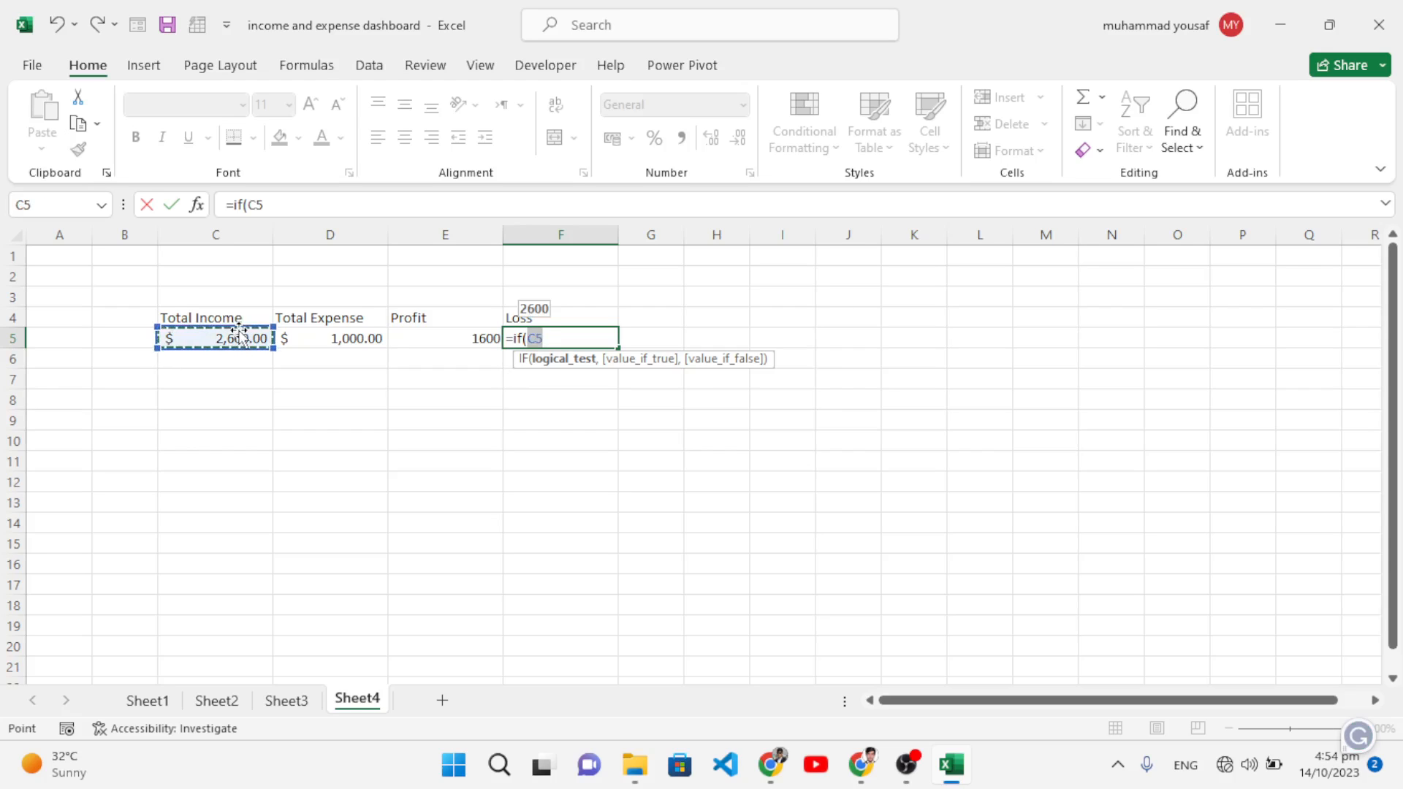
{"action": "type", "text": "<"}
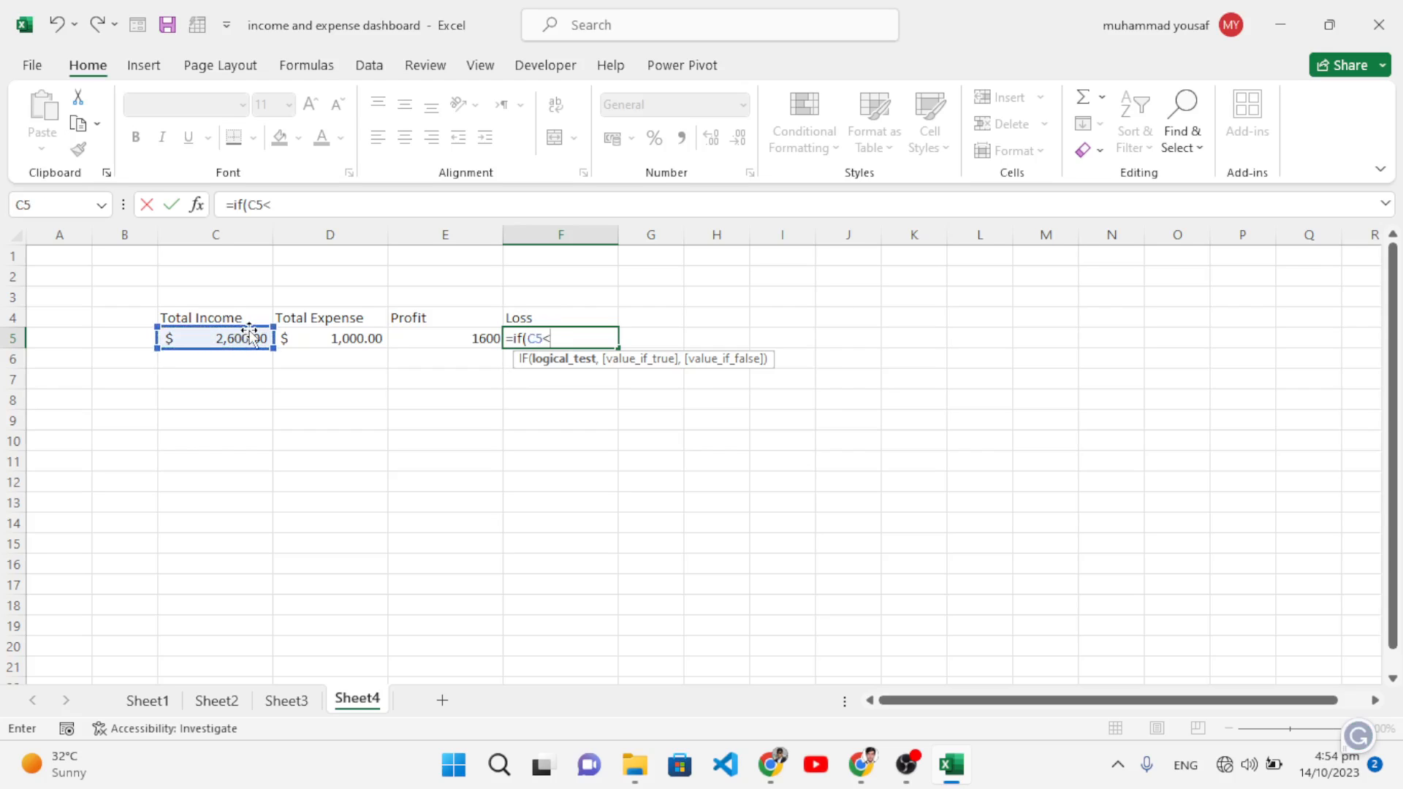
{"action": "left_click", "coordinate": [307, 334]}
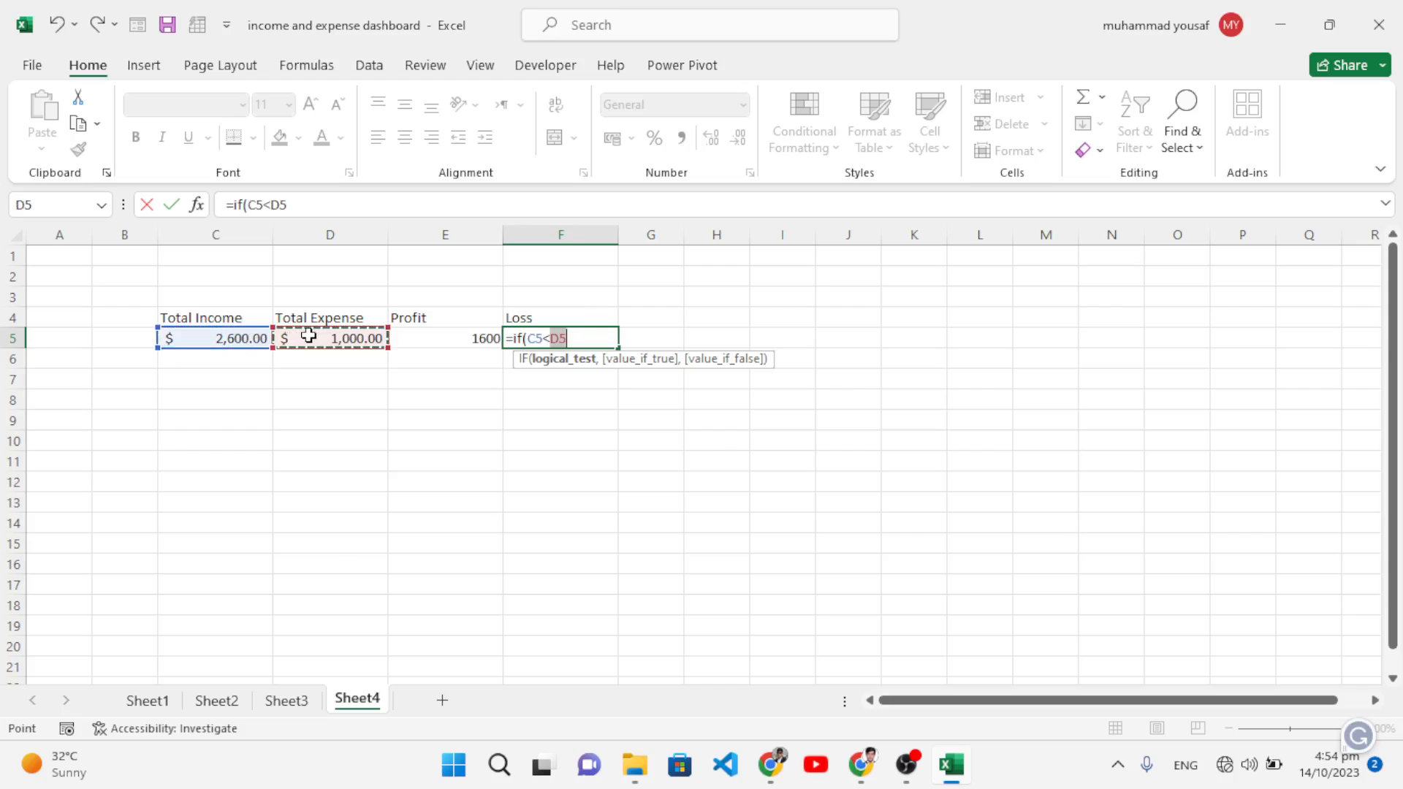
{"action": "type", "text": ","}
{"action": "left_click", "coordinate": [324, 339]}
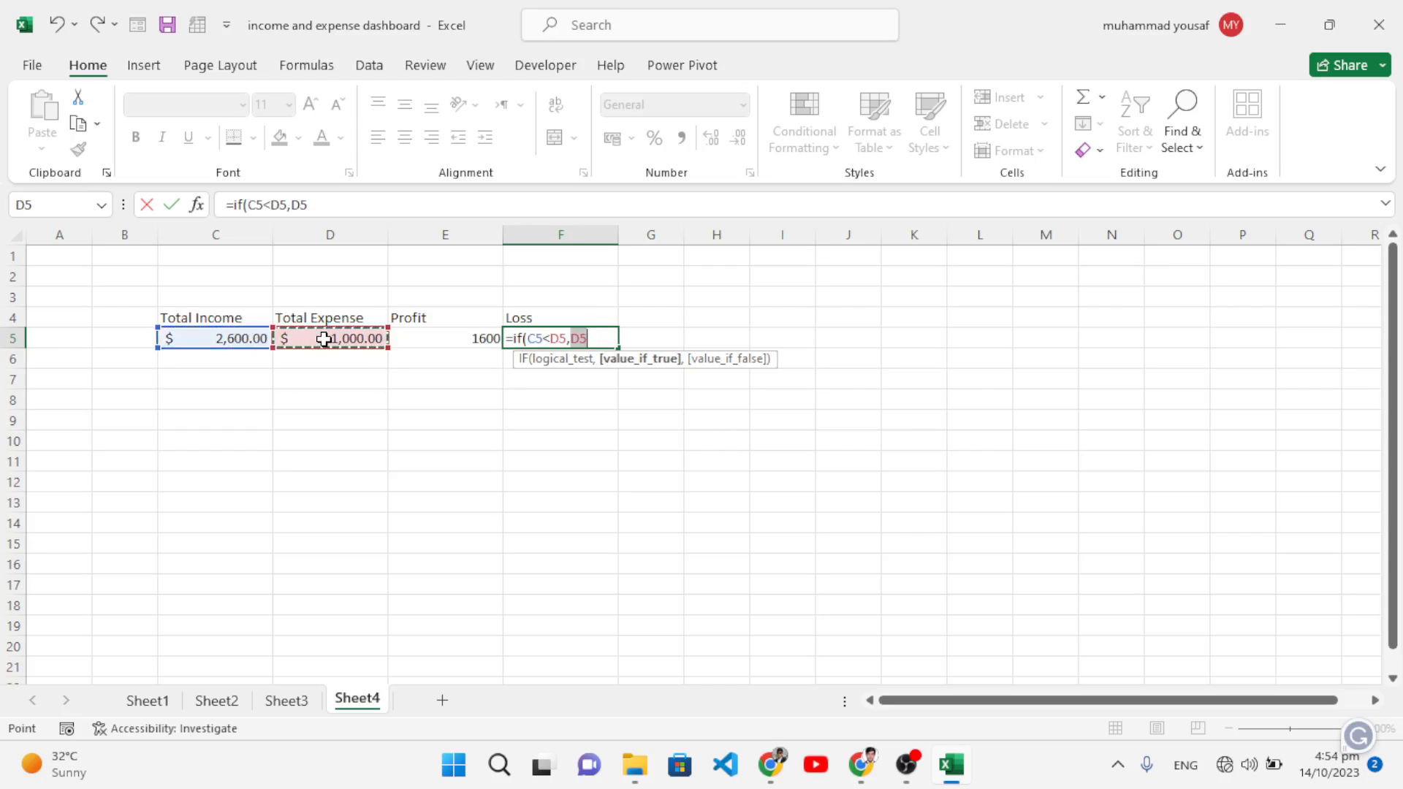
{"action": "type", "text": "-"}
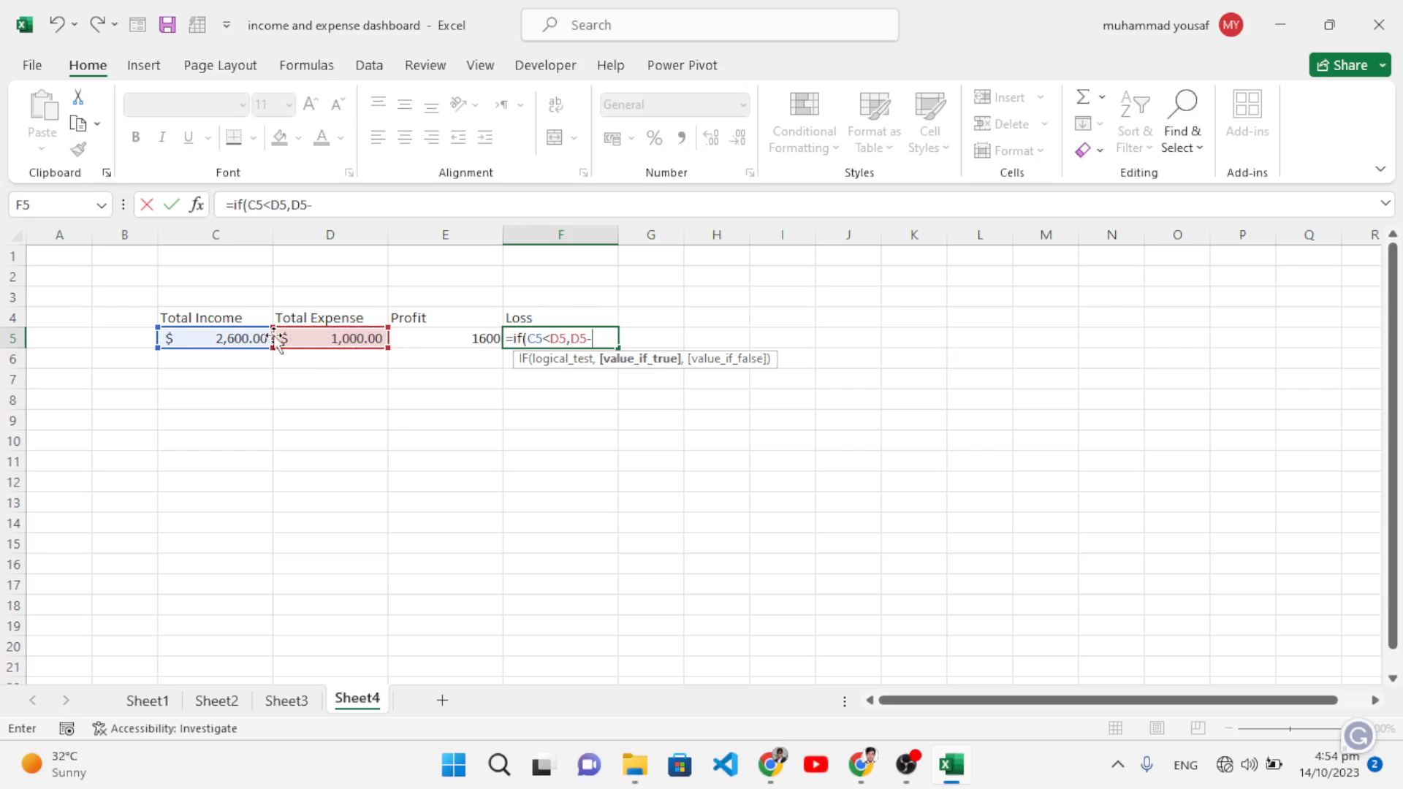
{"action": "left_click", "coordinate": [239, 338]}
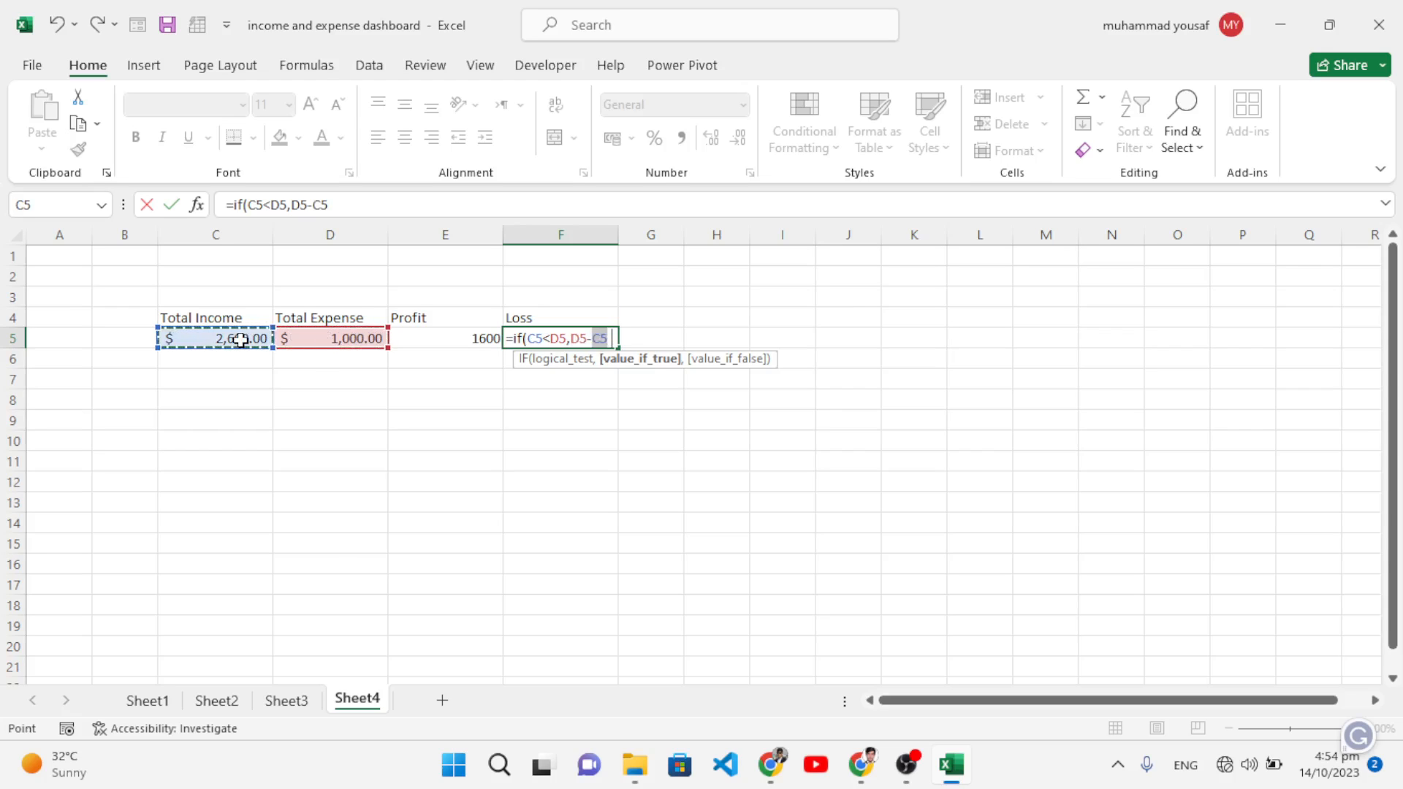
{"action": "type", "text": ",0)"}
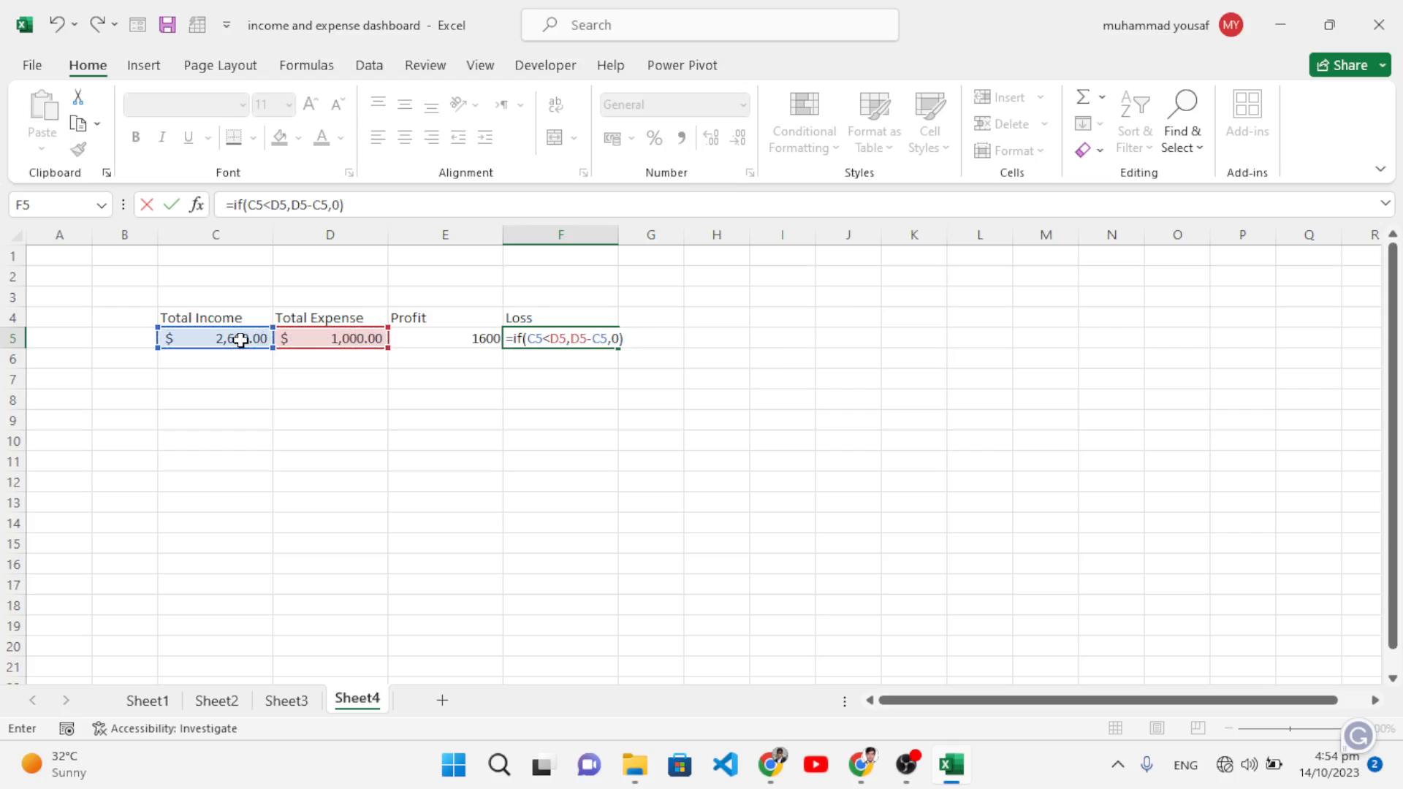
{"action": "key", "text": "Return"}
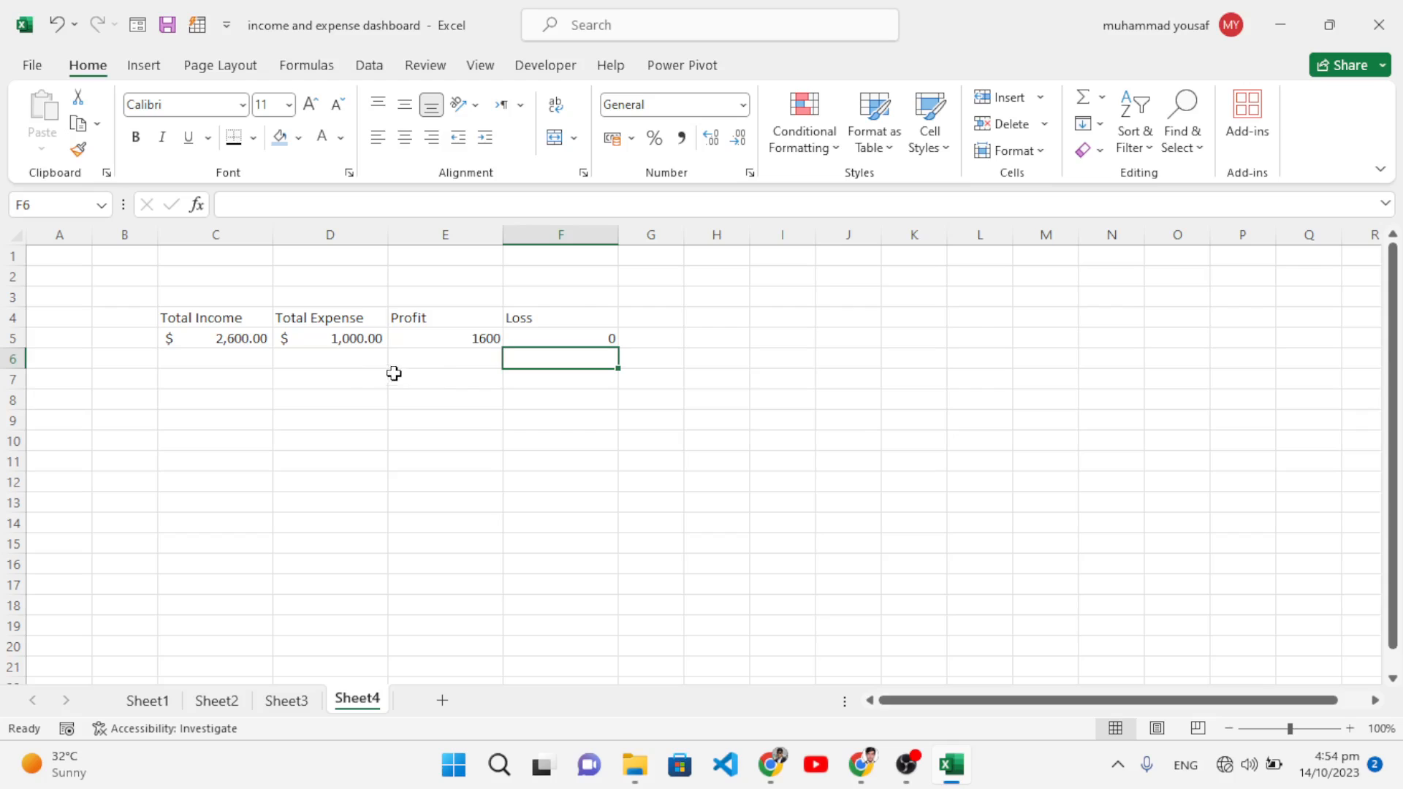
Step: Give E5 and F5 US dollar accounting format ($1,600.00 and $ -), then return to Sheet3
{"action": "left_click", "coordinate": [423, 338]}
{"action": "left_click", "coordinate": [631, 137]}
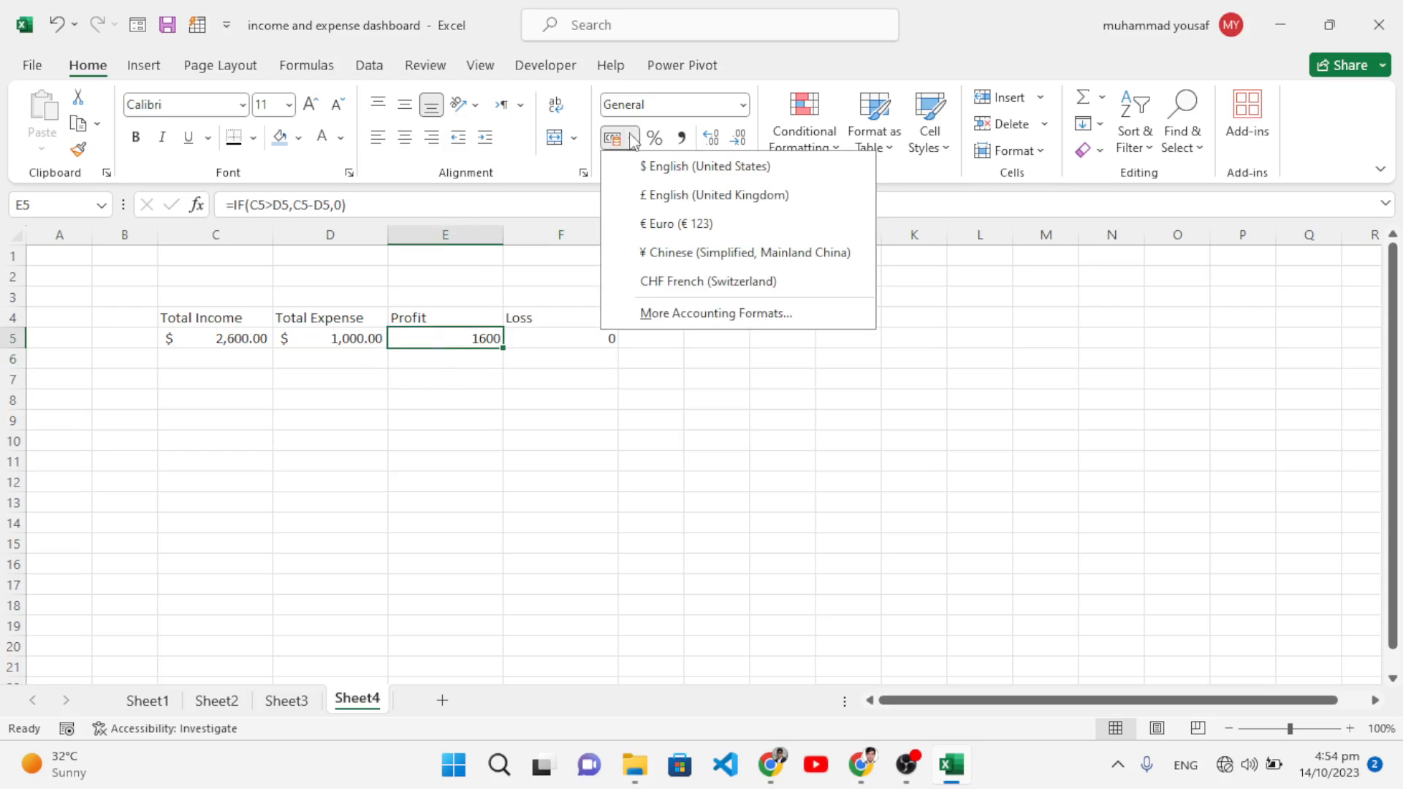
{"action": "left_click", "coordinate": [657, 165]}
{"action": "left_click", "coordinate": [586, 338]}
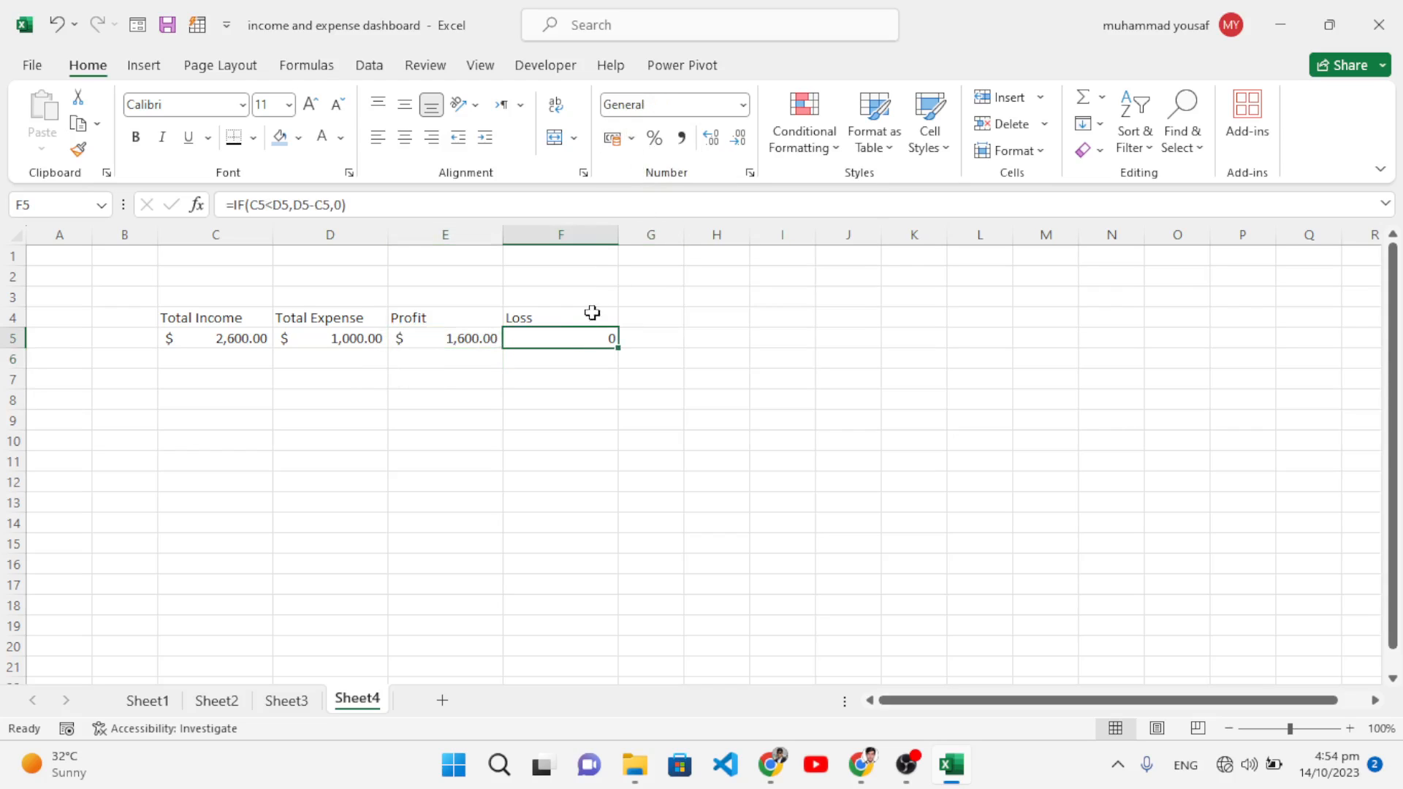
{"action": "left_click", "coordinate": [706, 166]}
{"action": "left_click", "coordinate": [551, 404]}
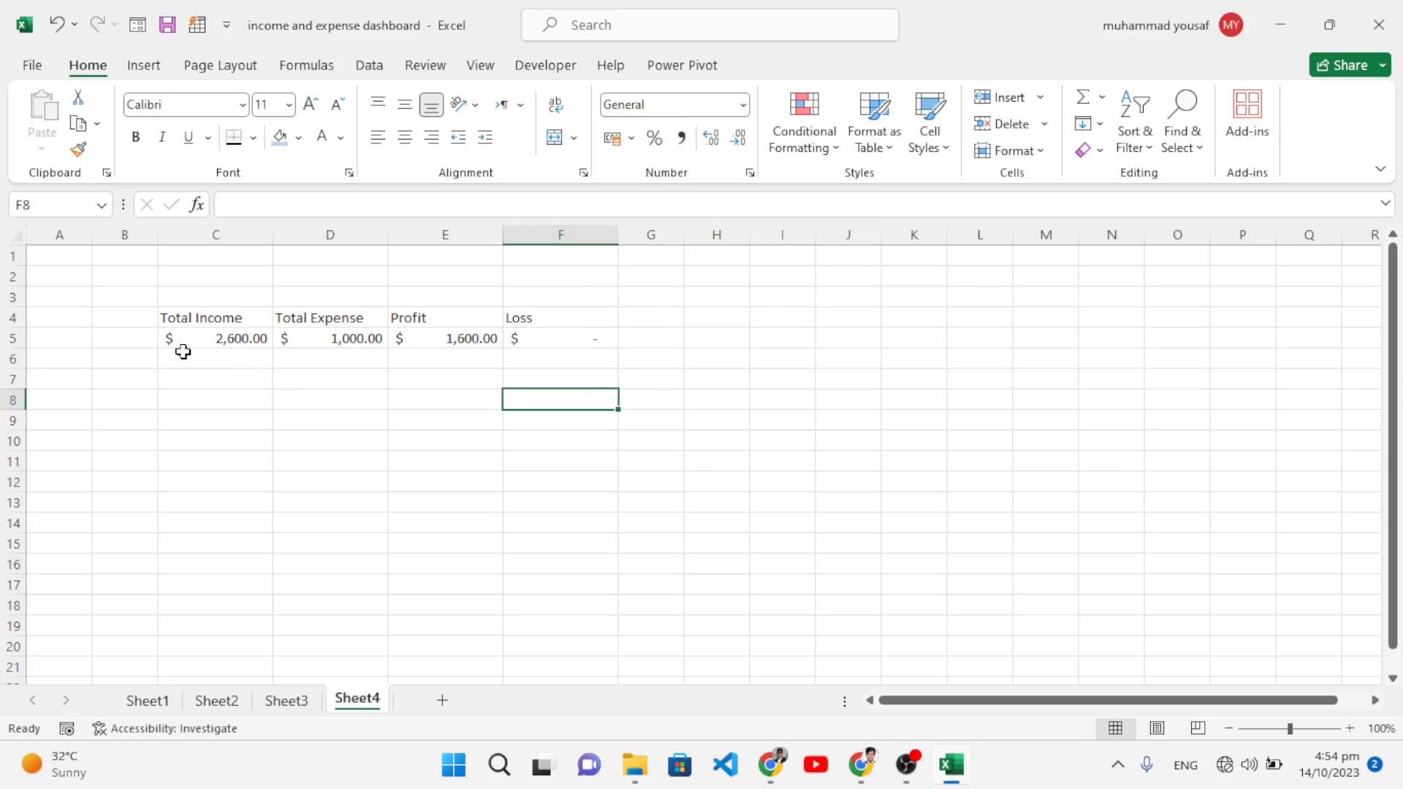
{"action": "left_click", "coordinate": [285, 701]}
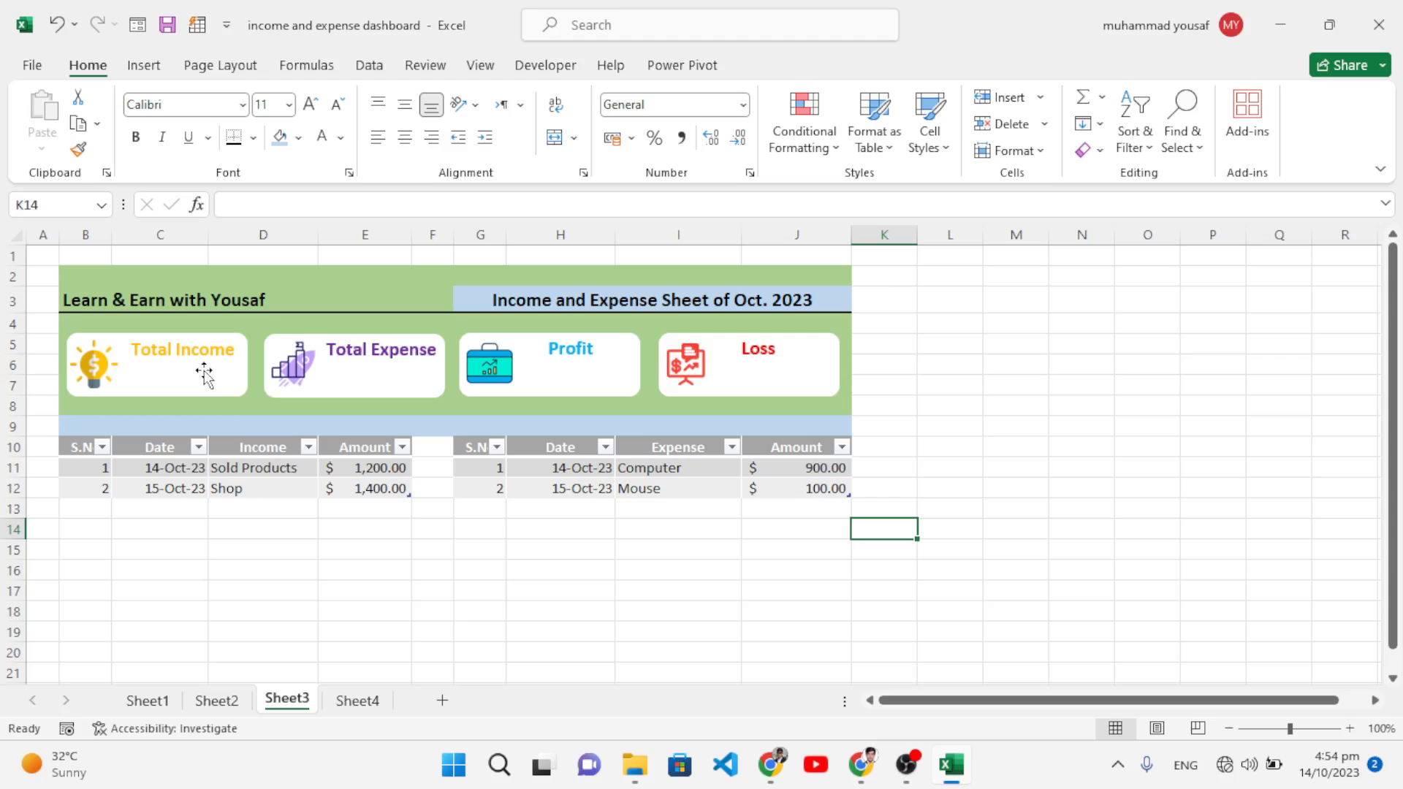
Step: Draw a no-fill rectangle in the Total Income card linked to =Sheet4!C5
{"action": "left_click", "coordinate": [146, 73]}
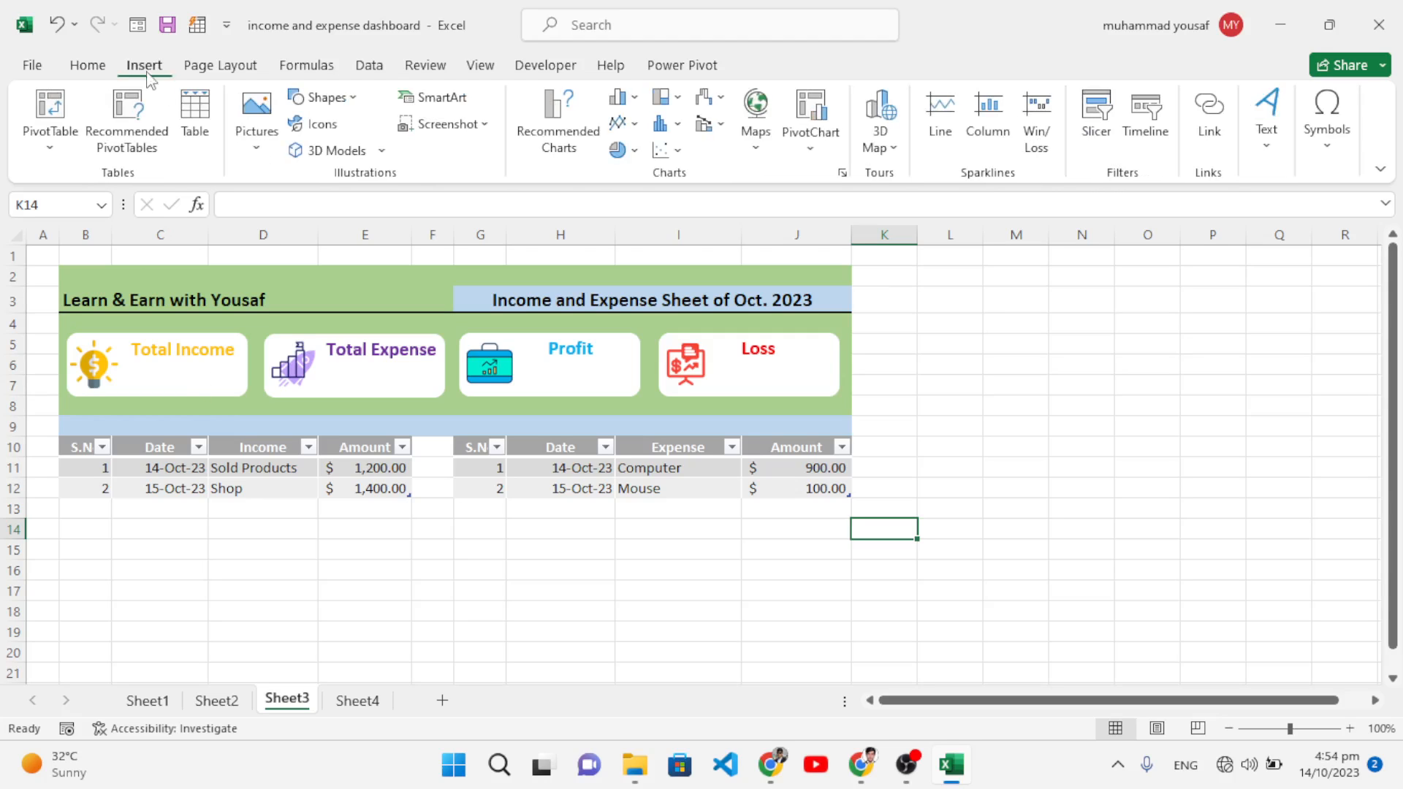
{"action": "left_click", "coordinate": [322, 97]}
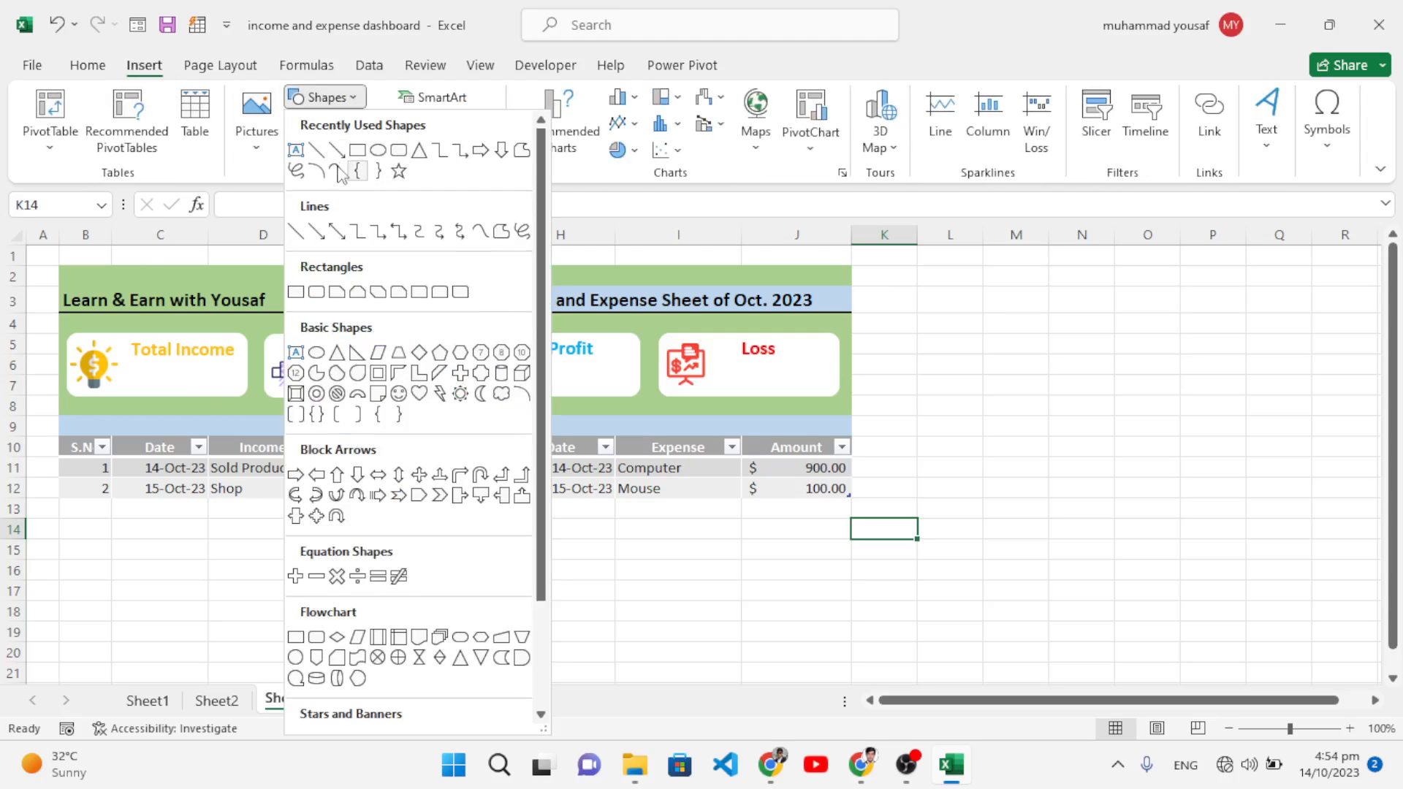
{"action": "left_click", "coordinate": [337, 171]}
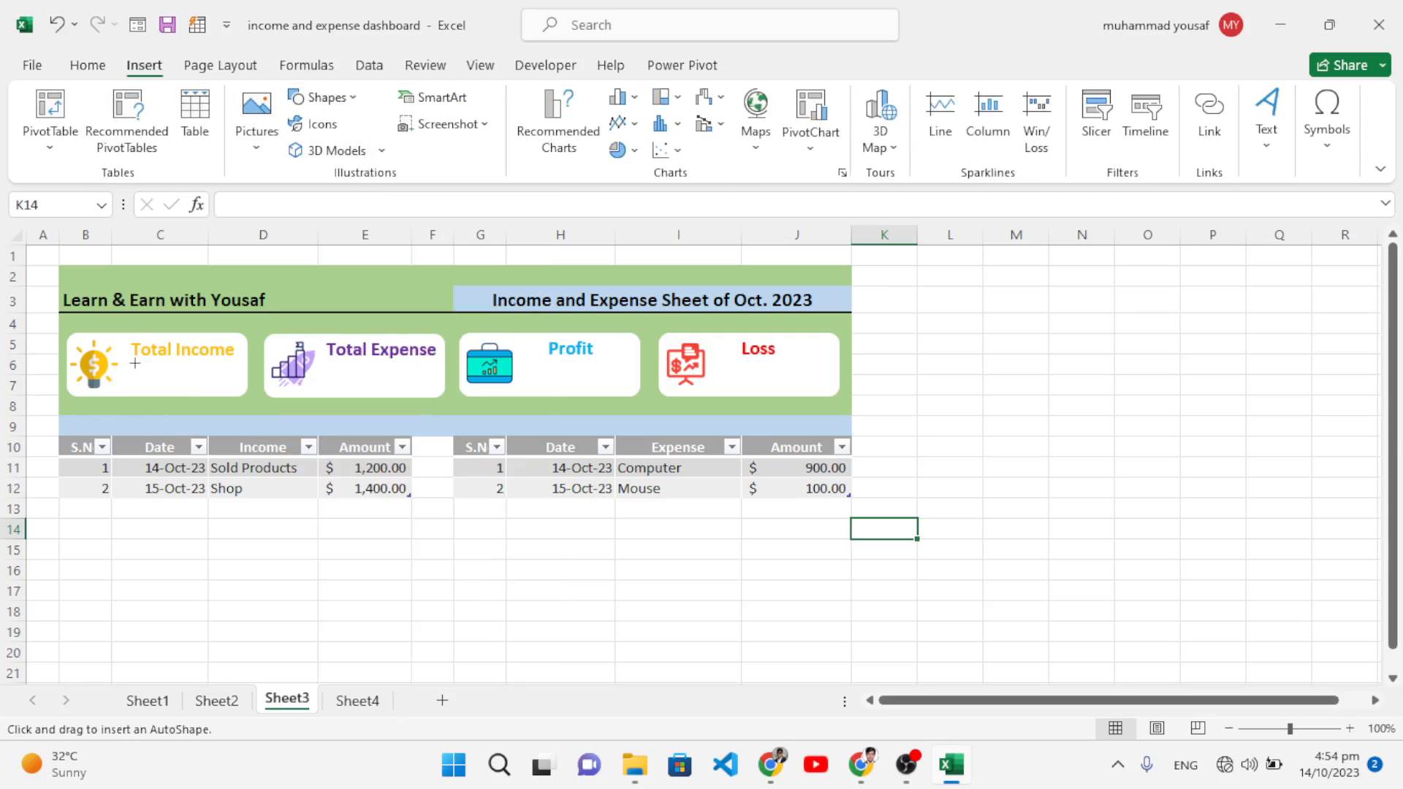
{"action": "left_click_drag", "start_coordinate": [133, 363], "coordinate": [239, 392]}
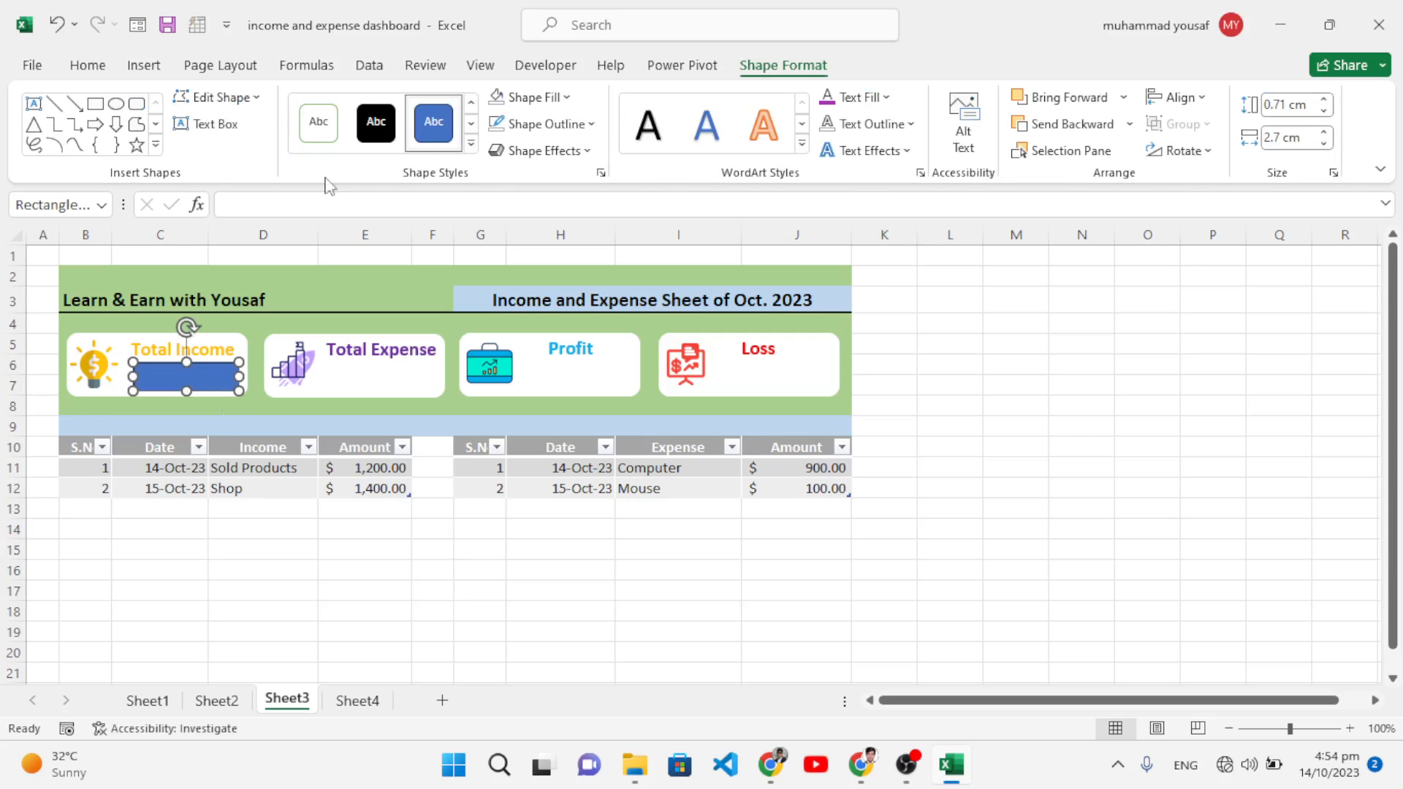
{"action": "left_click", "coordinate": [493, 102]}
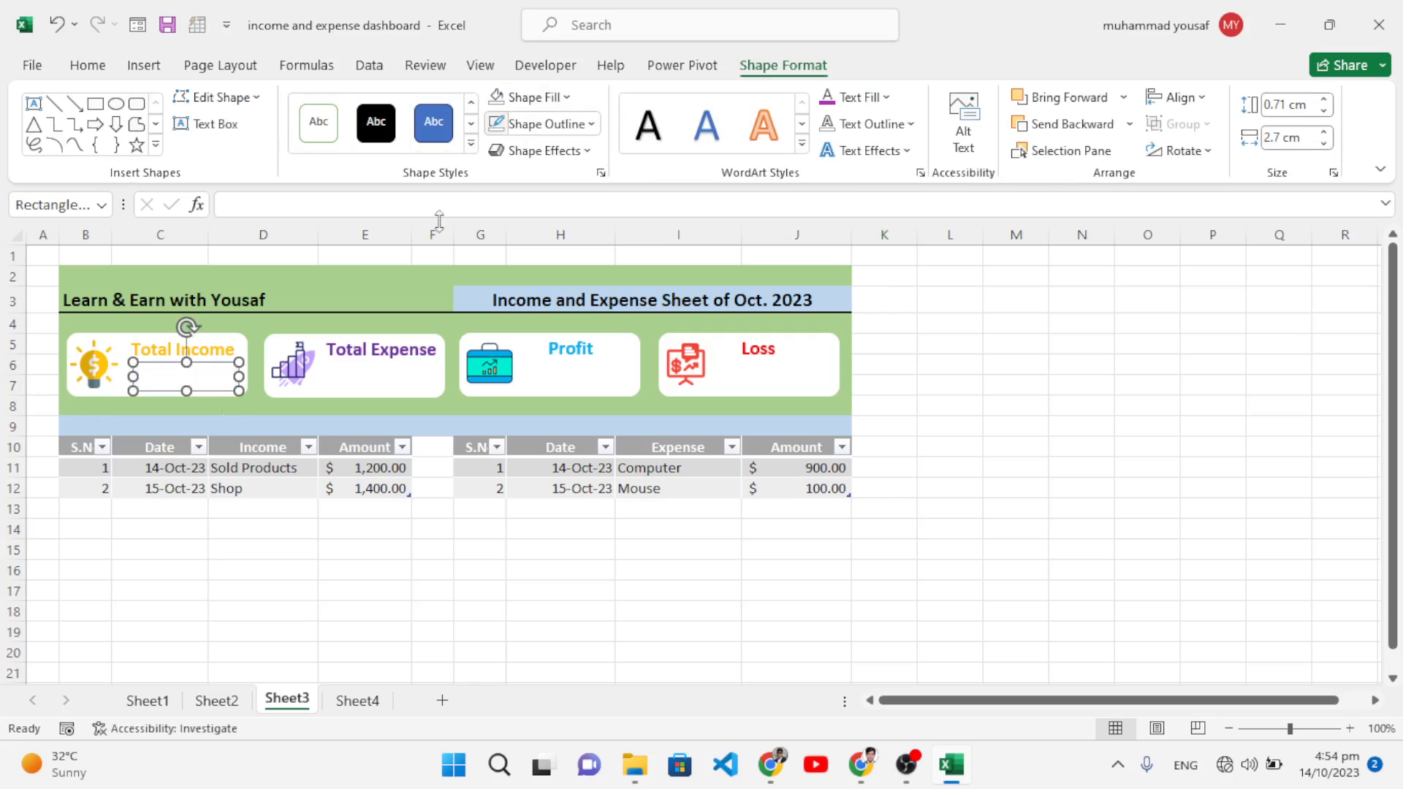
{"action": "left_click", "coordinate": [268, 215]}
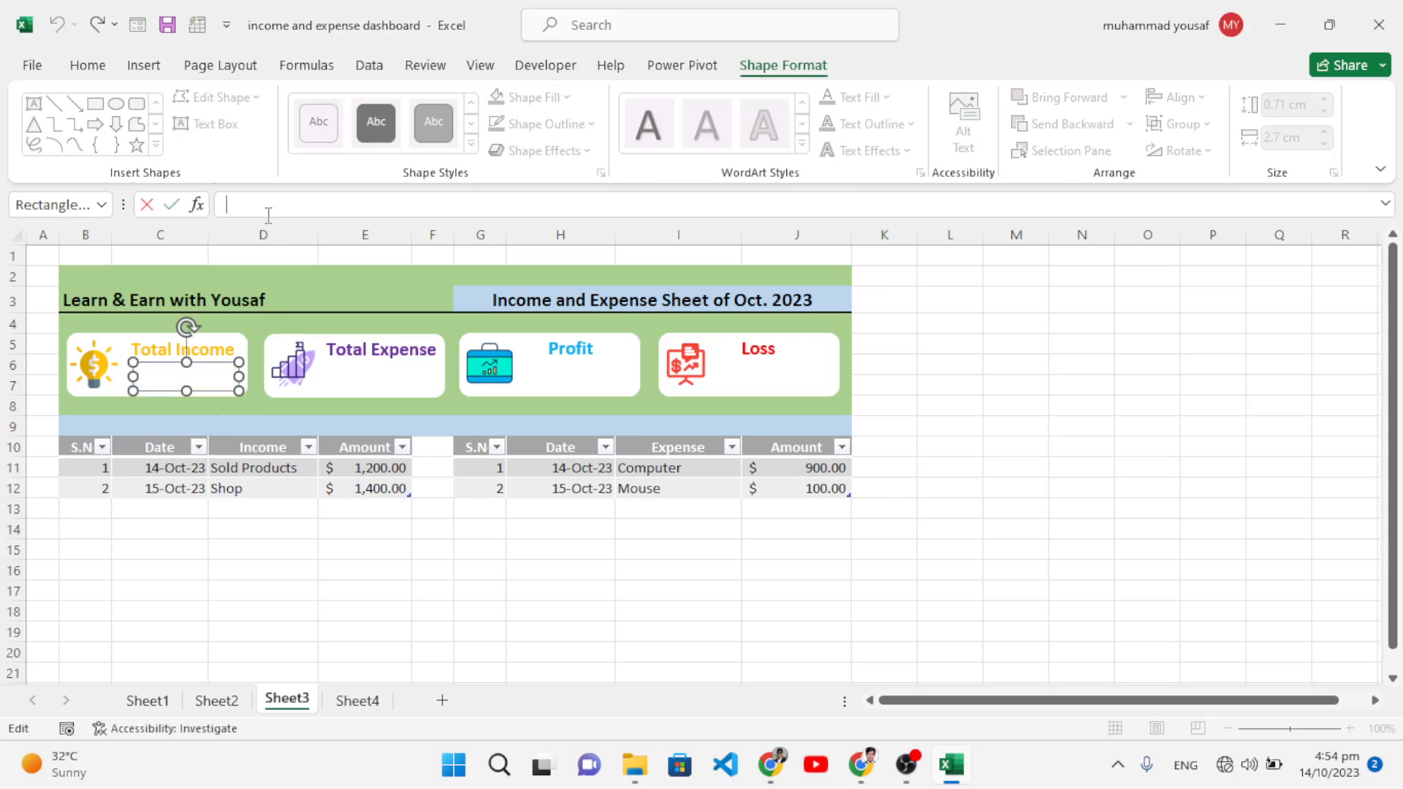
{"action": "type", "text": "="}
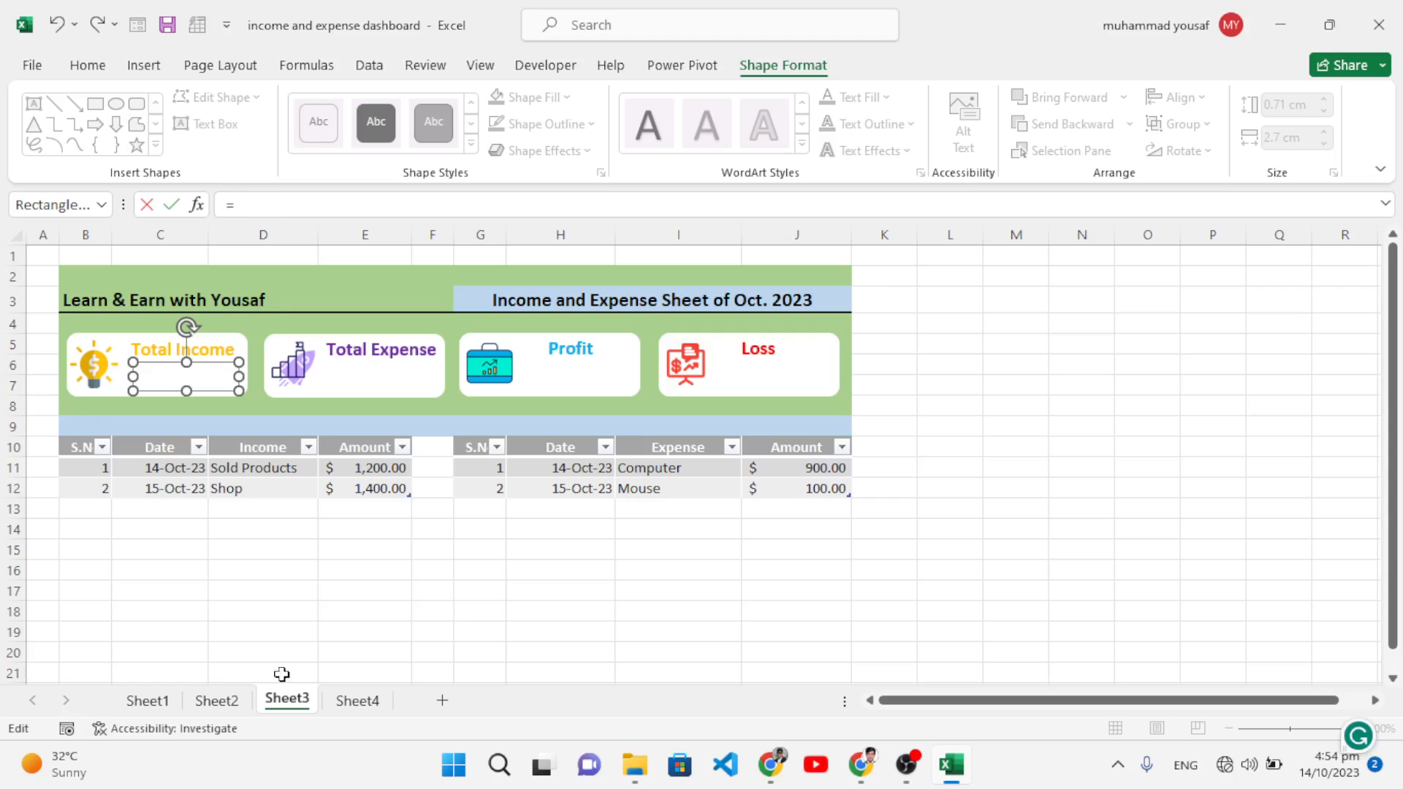
{"action": "left_click", "coordinate": [357, 701]}
{"action": "left_click", "coordinate": [229, 347]}
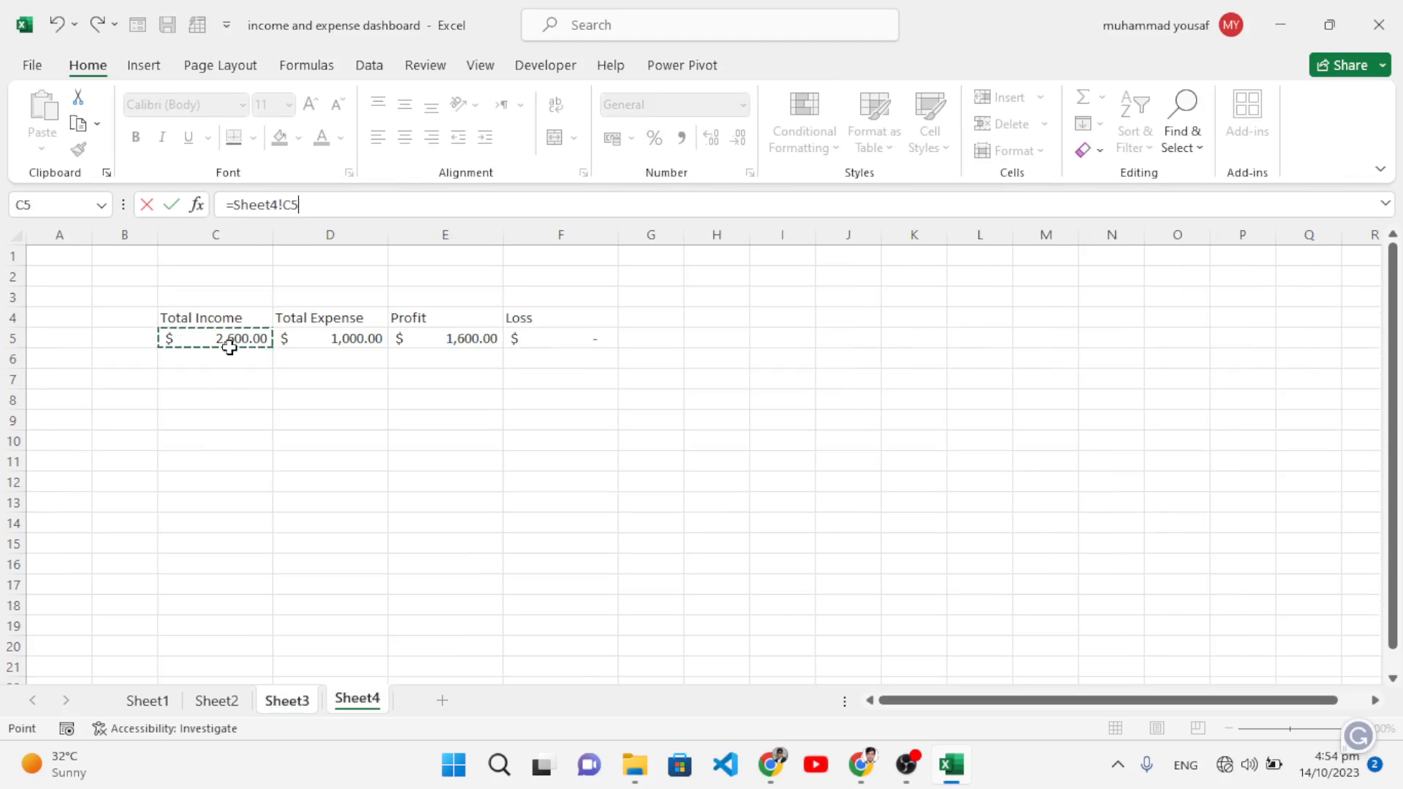
{"action": "key", "text": "Return"}
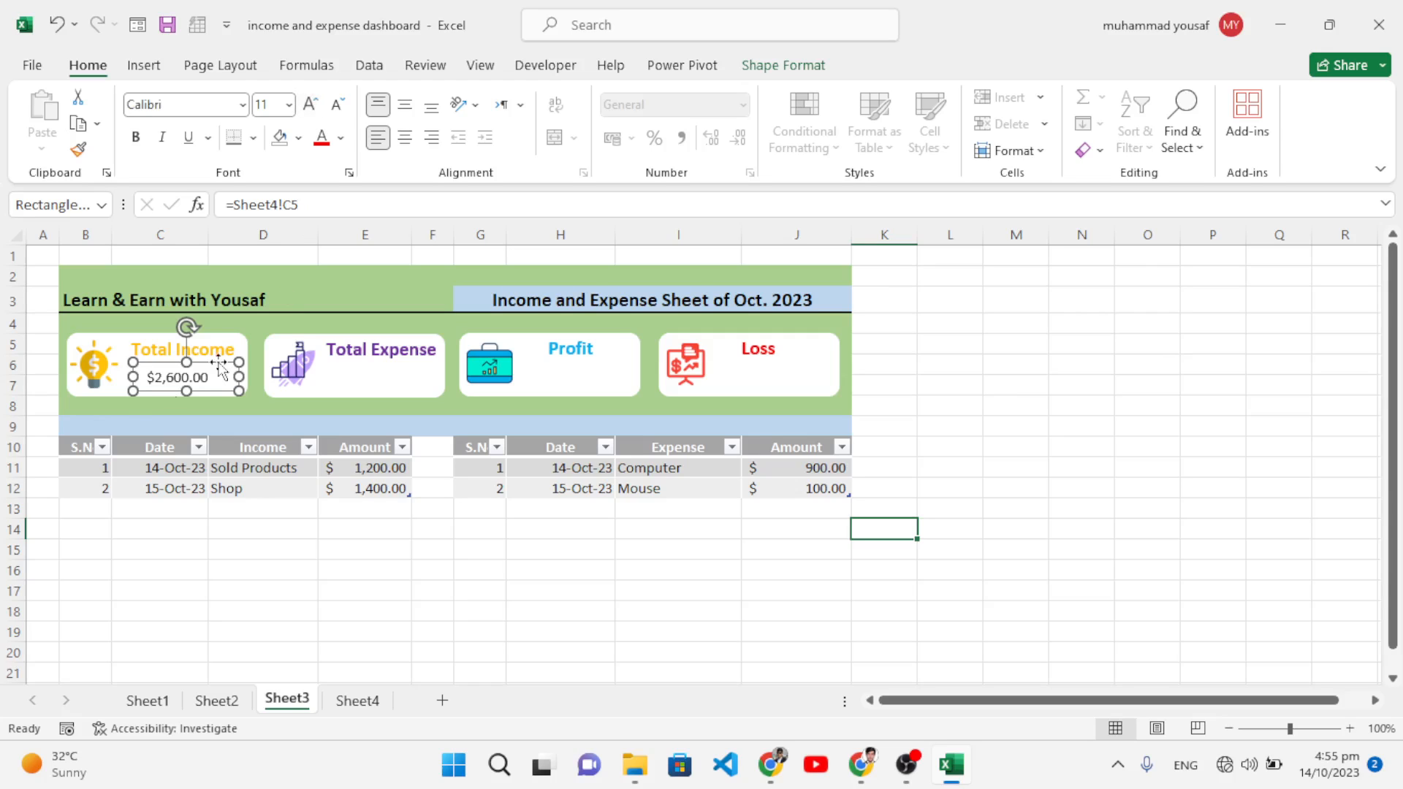
Step: Make the Total Income value bold at 14 points
{"action": "left_click", "coordinate": [48, 421]}
{"action": "left_click", "coordinate": [166, 377]}
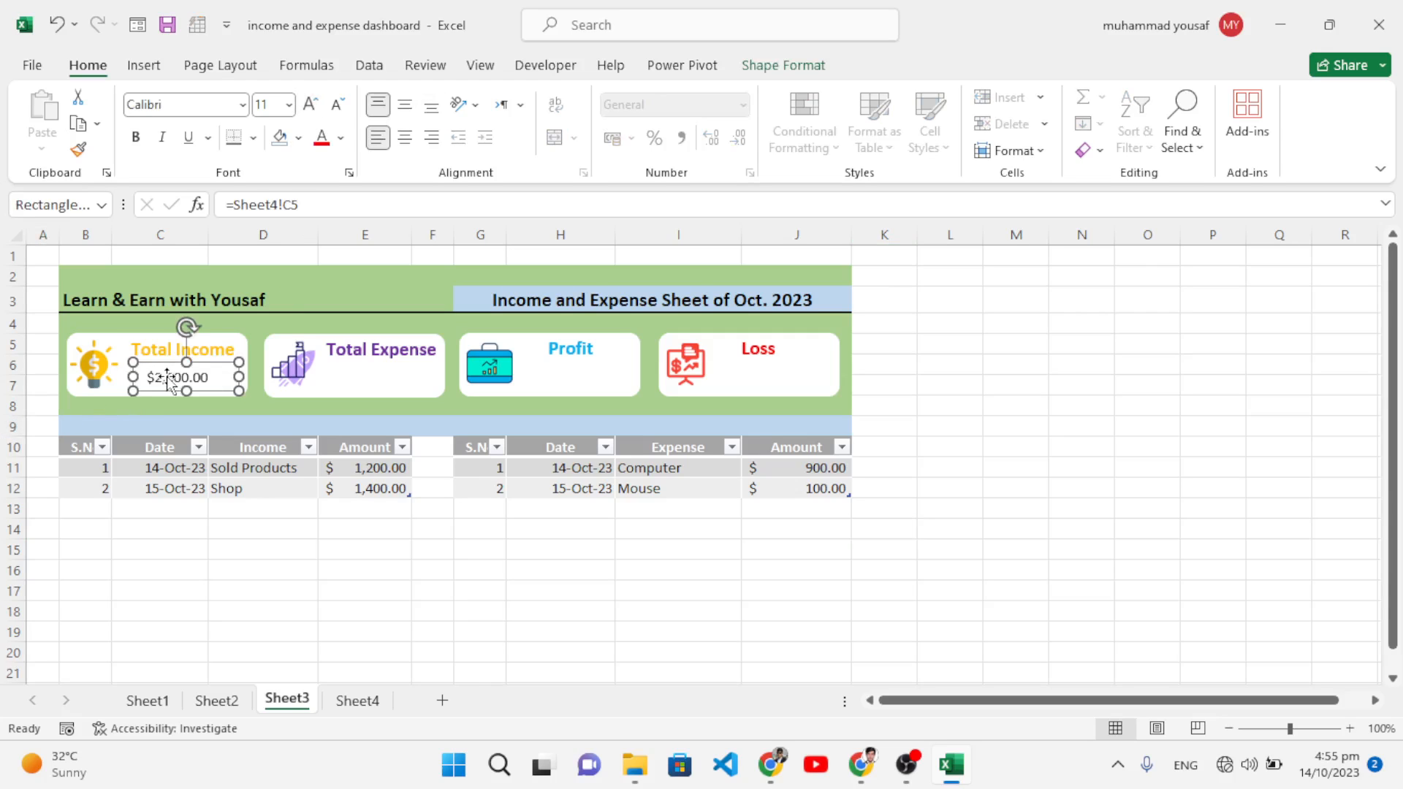
{"action": "left_click", "coordinate": [305, 108]}
{"action": "left_click", "coordinate": [305, 108]}
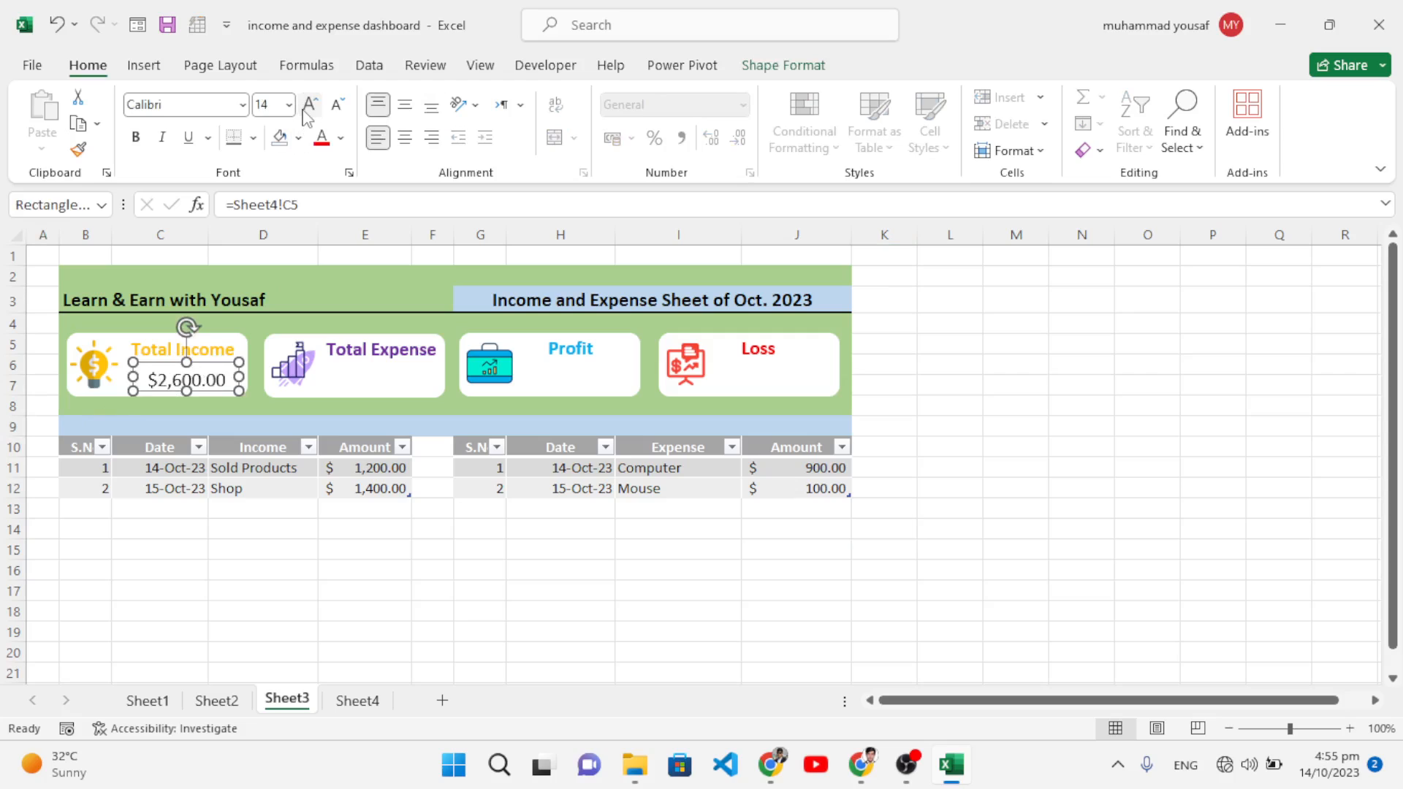
{"action": "key", "text": "ctrl+b"}
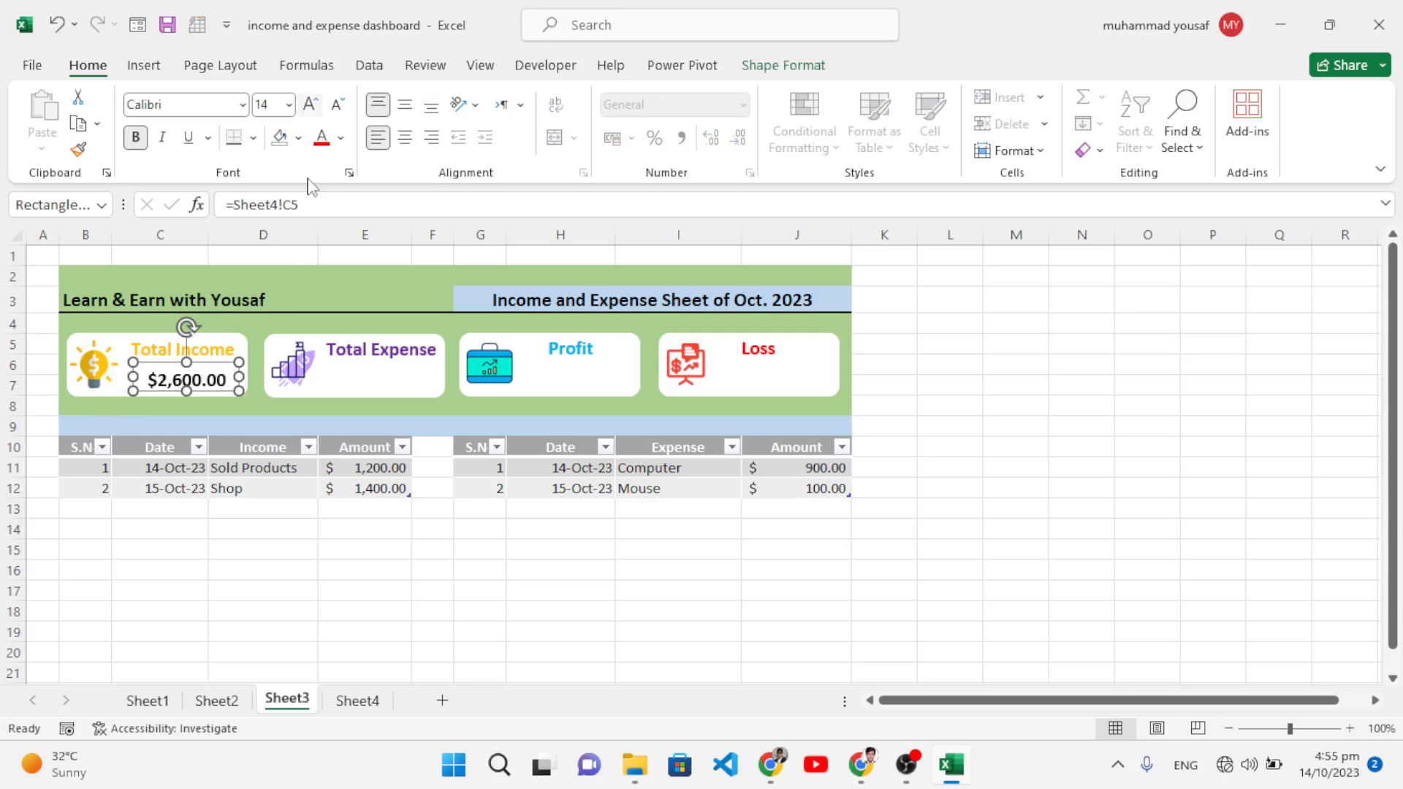
{"action": "left_click", "coordinate": [357, 701]}
{"action": "left_click_drag", "start_coordinate": [225, 335], "coordinate": [544, 339]}
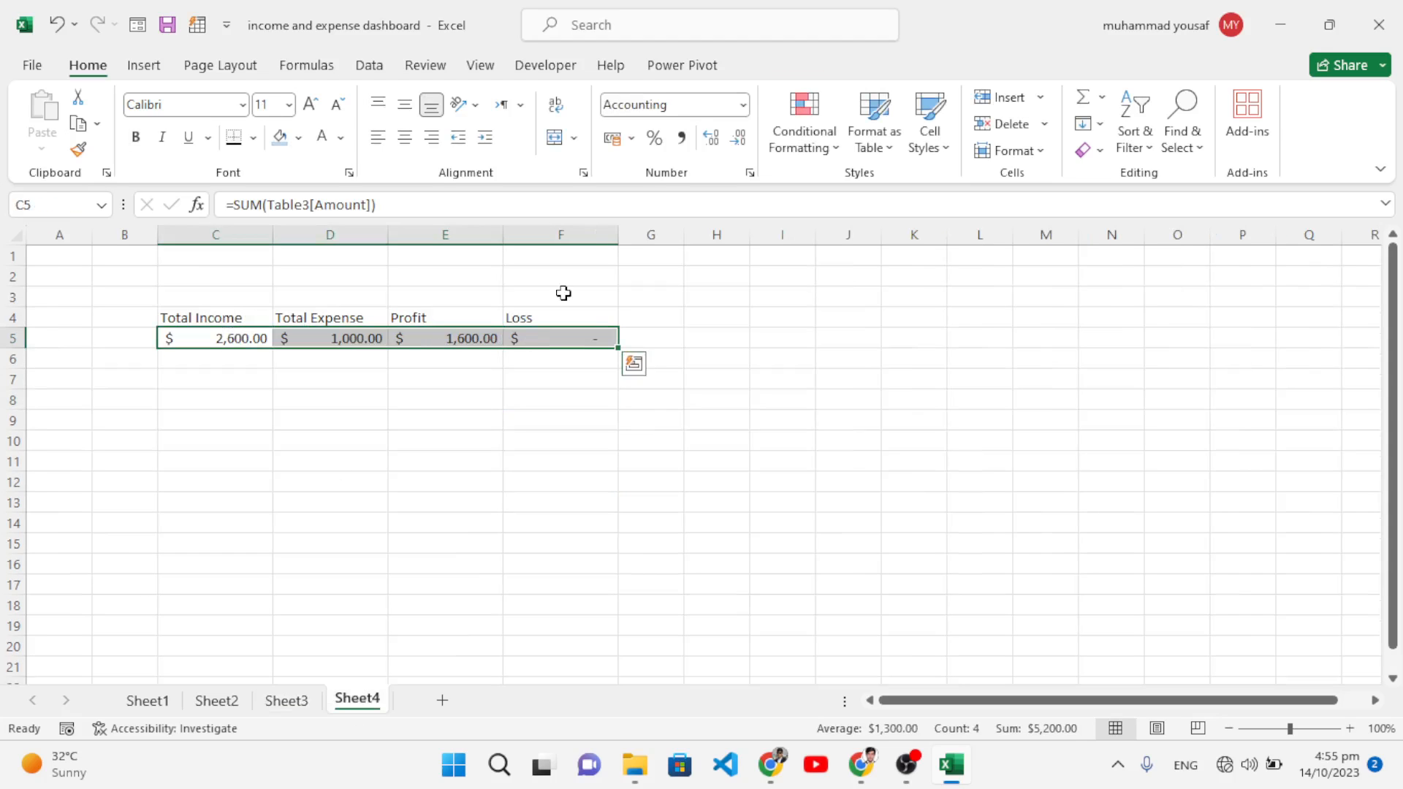
Step: Set the Sheet4 totals' accounting format to 0 decimal places
{"action": "left_click", "coordinate": [743, 105]}
{"action": "left_click", "coordinate": [670, 580]}
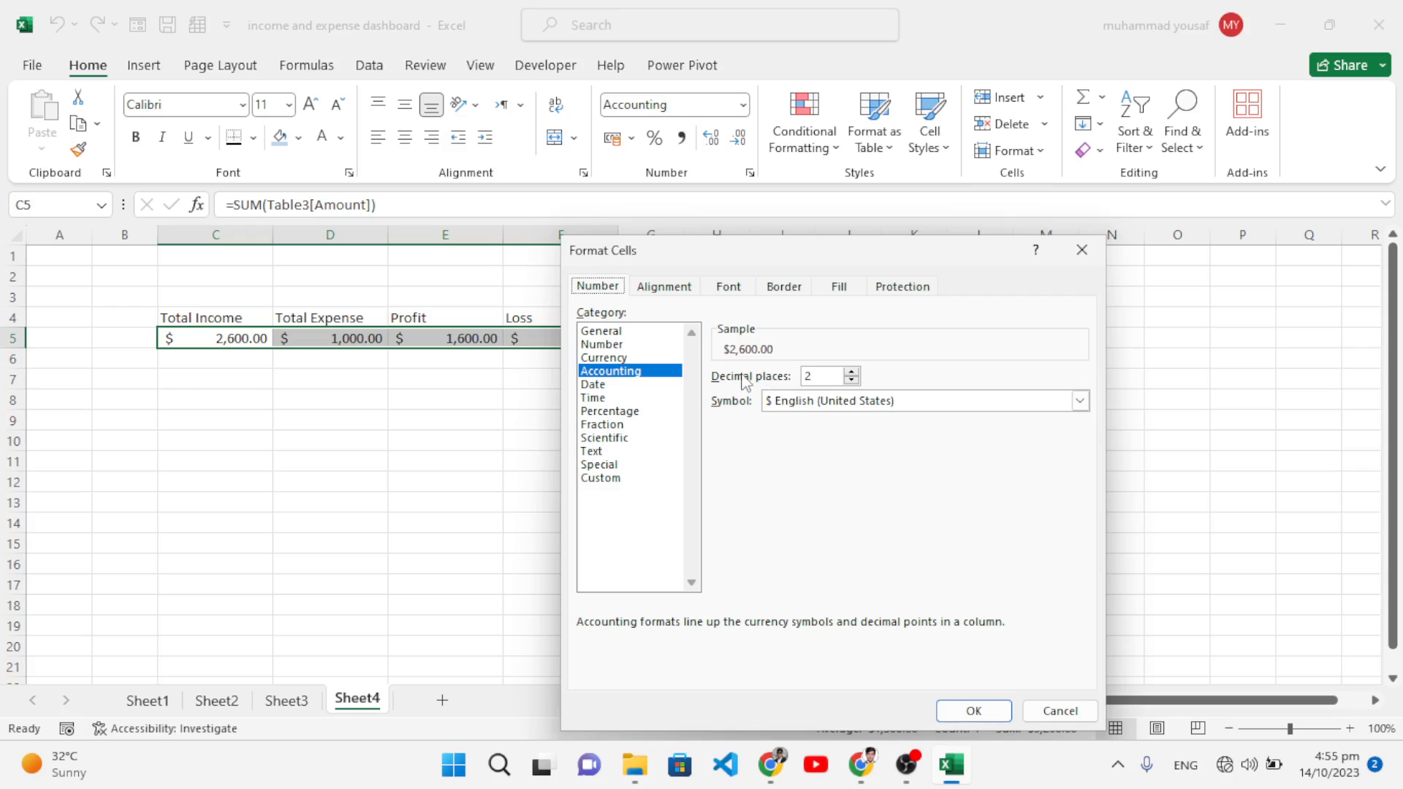
{"action": "left_click", "coordinate": [851, 381]}
{"action": "left_click", "coordinate": [954, 711]}
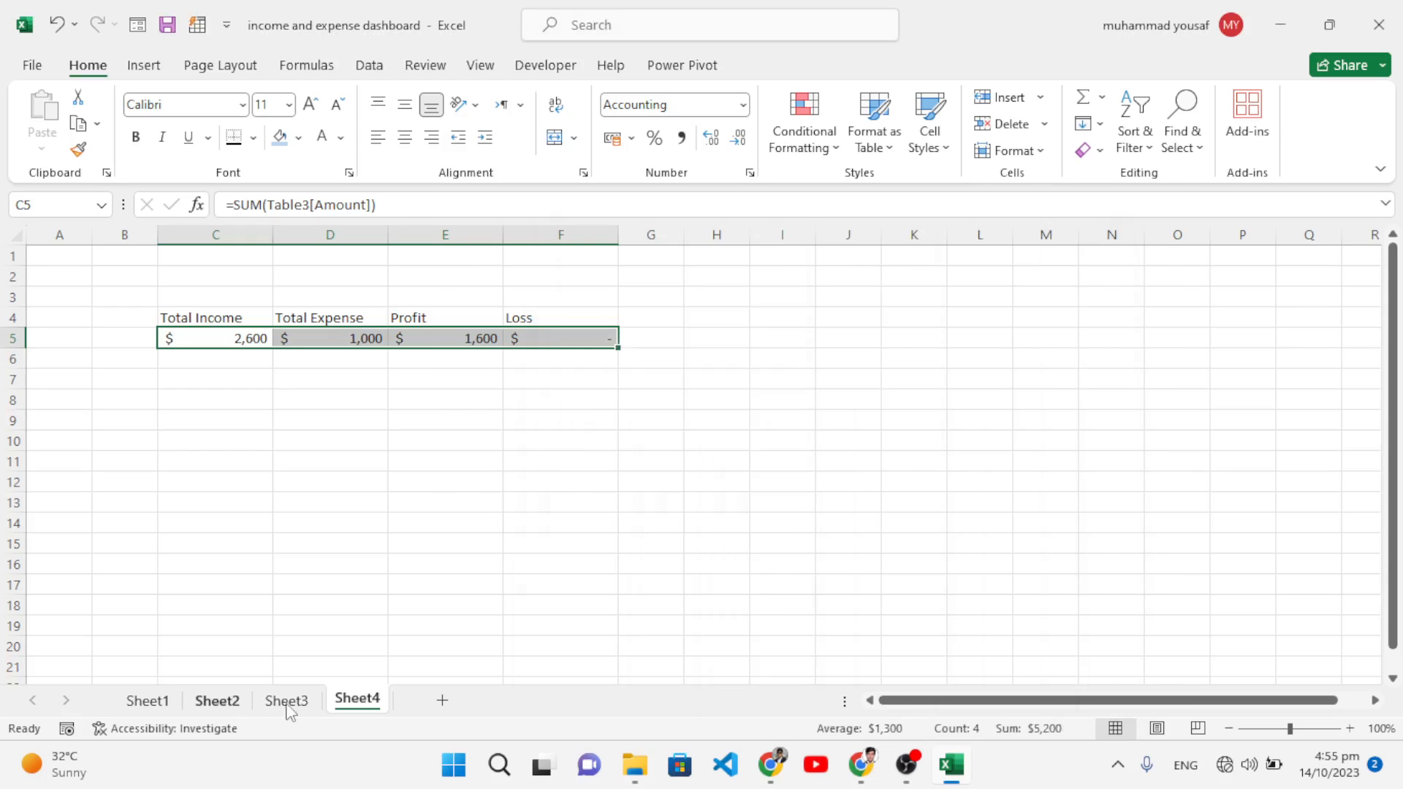
Step: Enlarge the Total Income value to 16 points and copy it into the Total Expense card
{"action": "left_click", "coordinate": [286, 700]}
{"action": "left_click", "coordinate": [196, 380]}
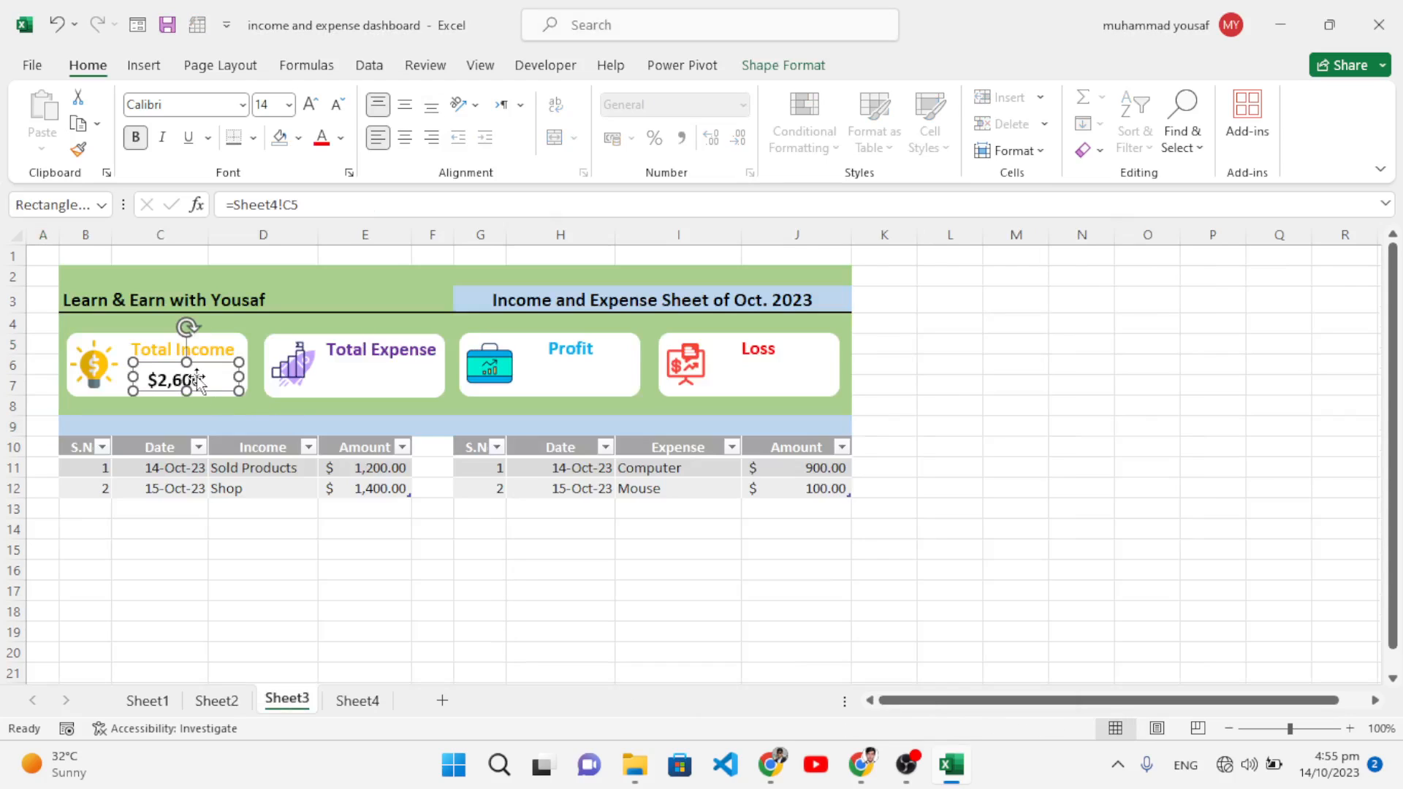
{"action": "left_click", "coordinate": [310, 104]}
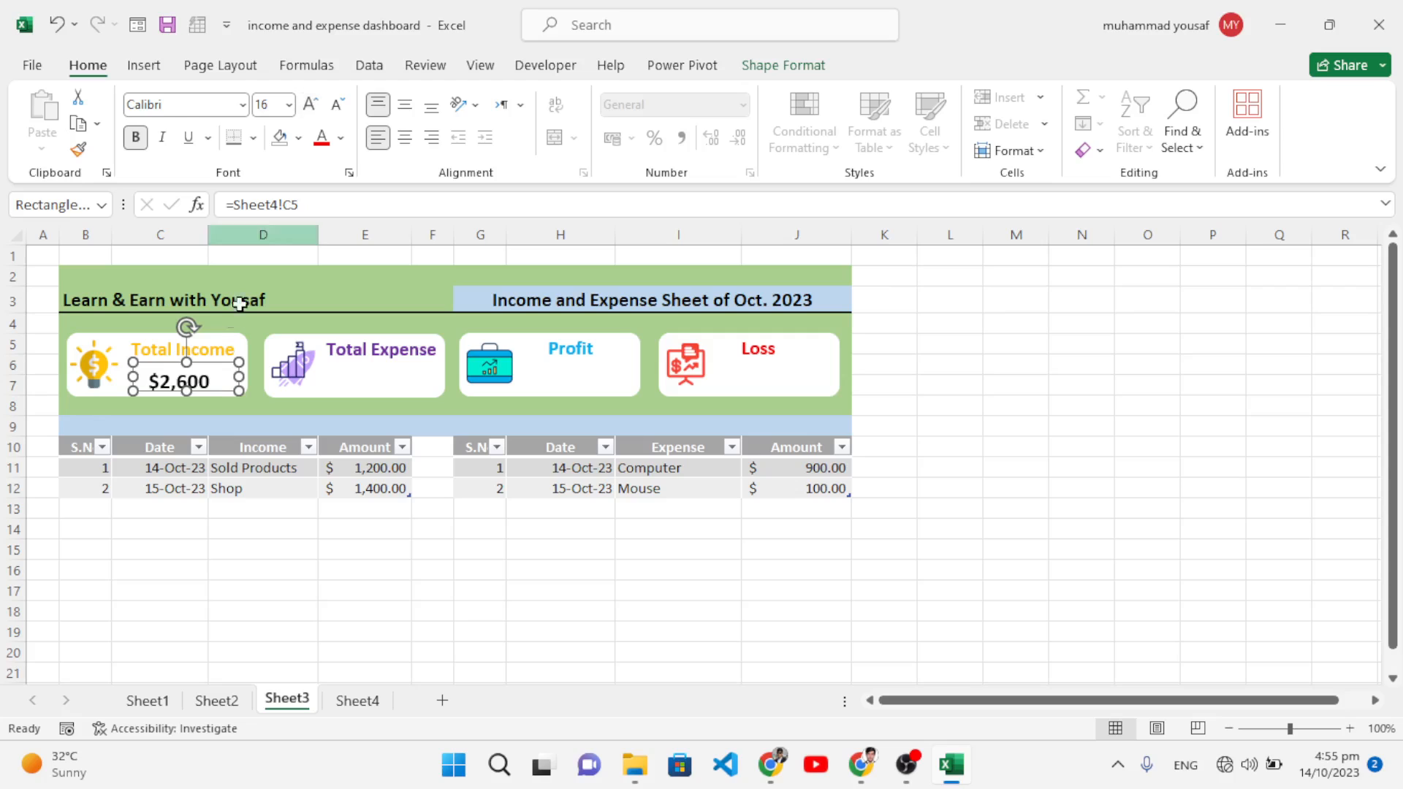
{"action": "left_click_drag", "start_coordinate": [209, 387], "coordinate": [414, 407]}
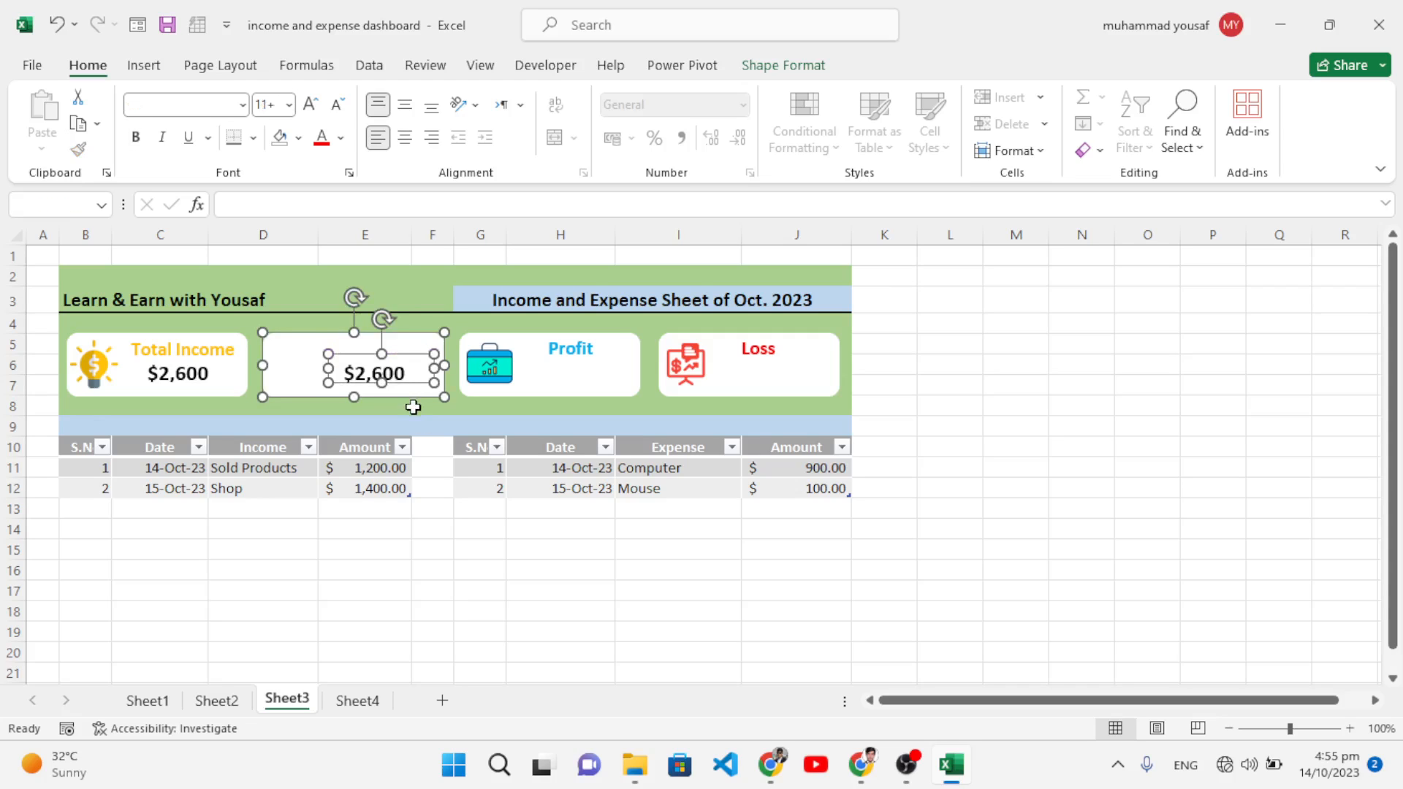
Step: Redo the copy of the Total Income value box into the Total Expense card
{"action": "key", "text": "ctrl+z"}
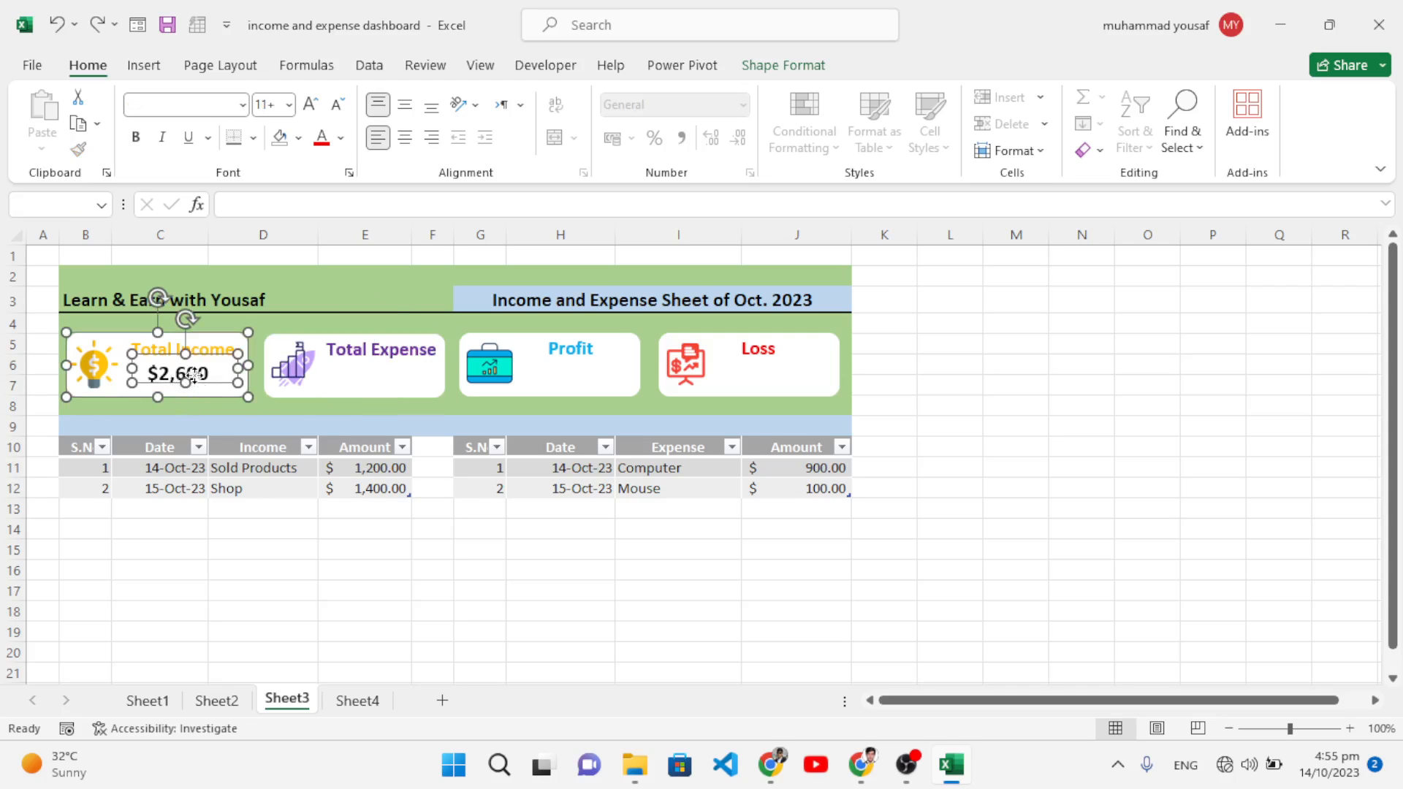
{"action": "left_click", "coordinate": [247, 409]}
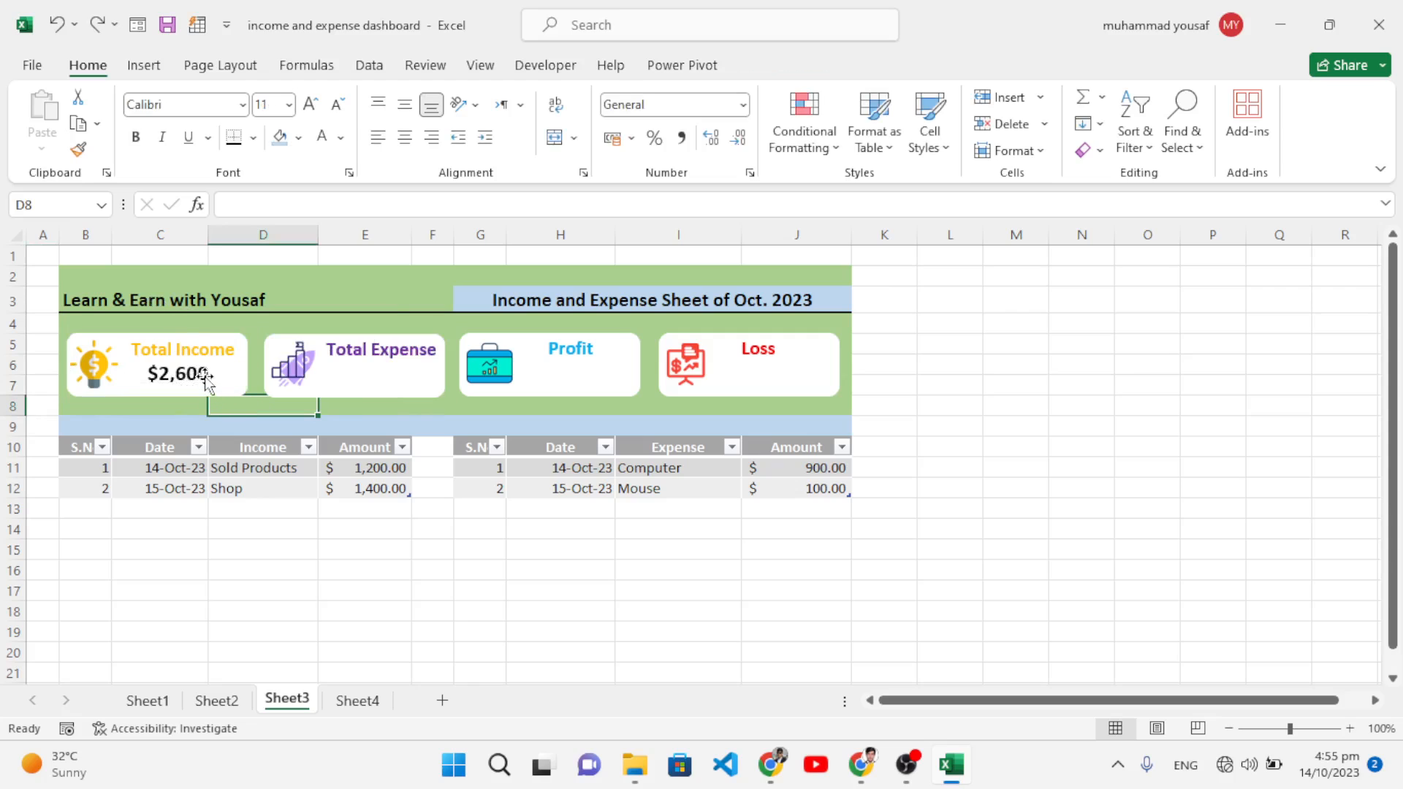
{"action": "left_click", "coordinate": [206, 381]}
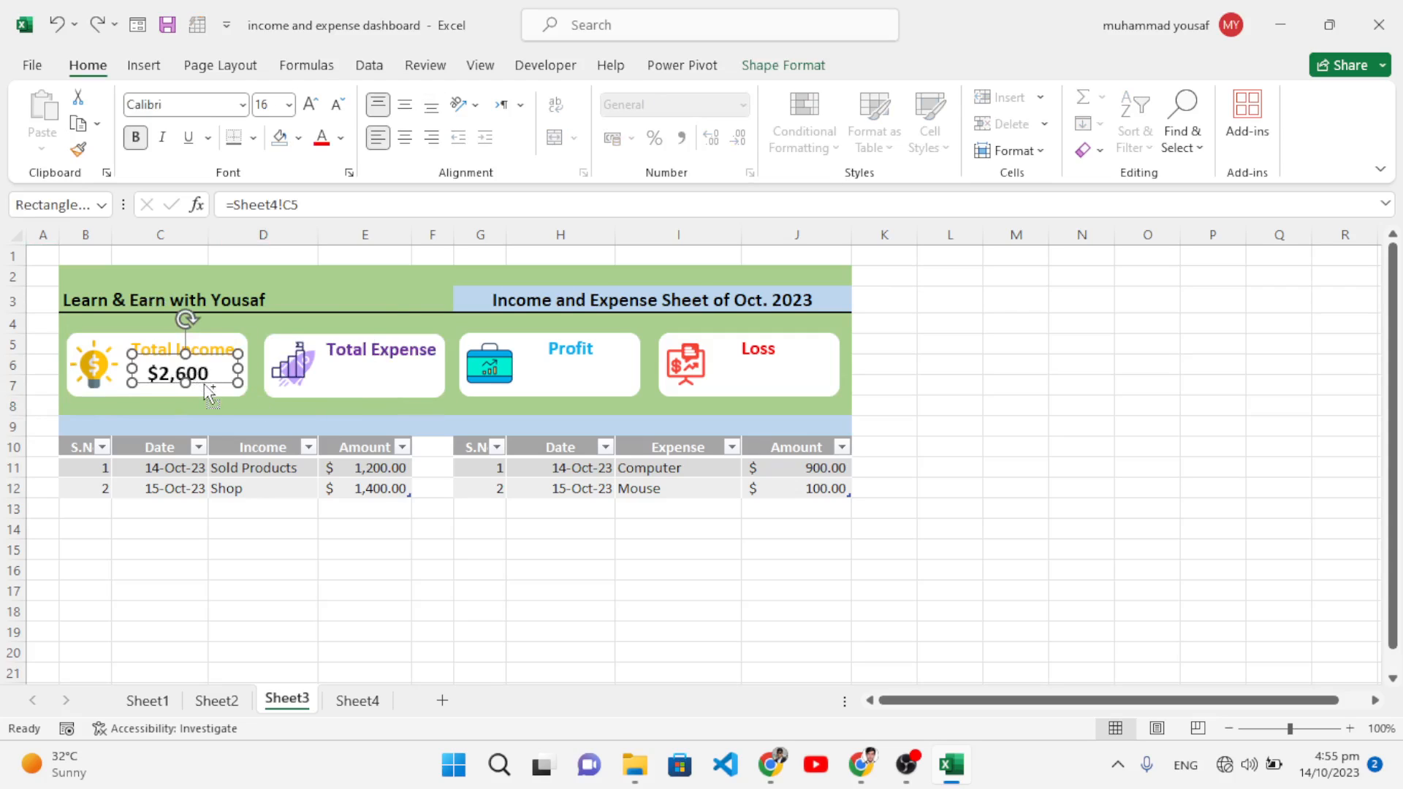
{"action": "left_click_drag", "start_coordinate": [204, 384], "coordinate": [398, 405]}
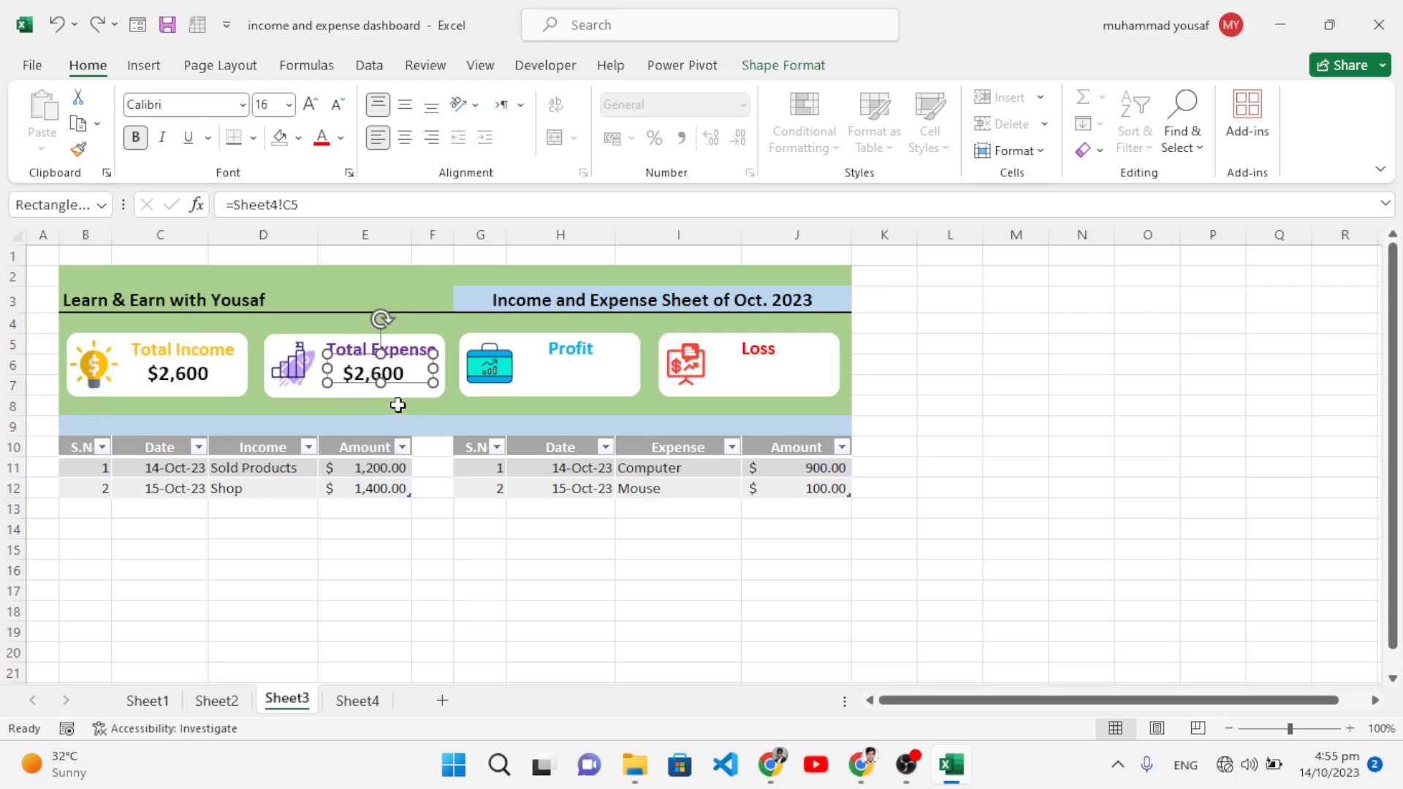
Step: Try changing the Total Expense formula in D5 to reference Sheet3 E6, then undo it
{"action": "left_click", "coordinate": [330, 214]}
{"action": "left_click", "coordinate": [357, 700]}
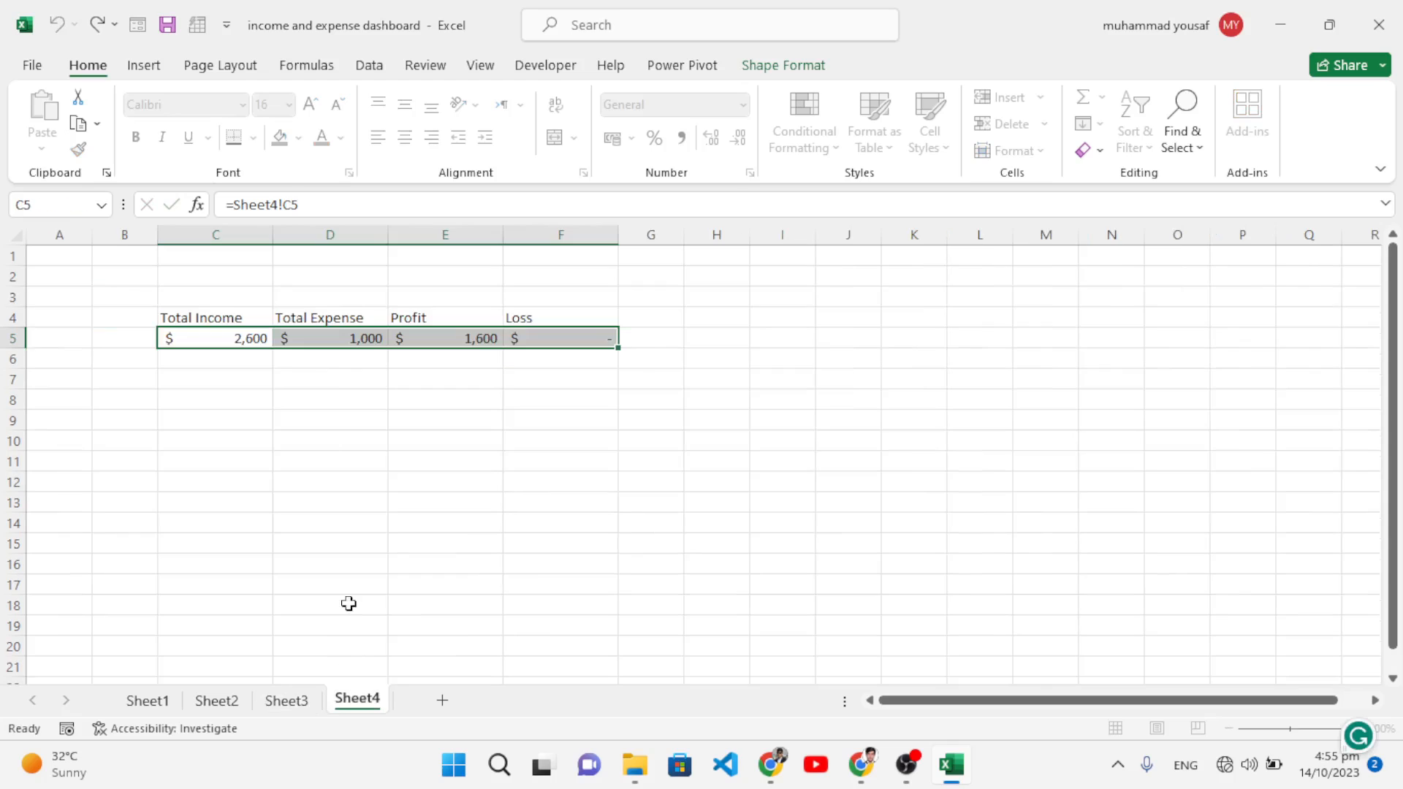
{"action": "left_click", "coordinate": [313, 348]}
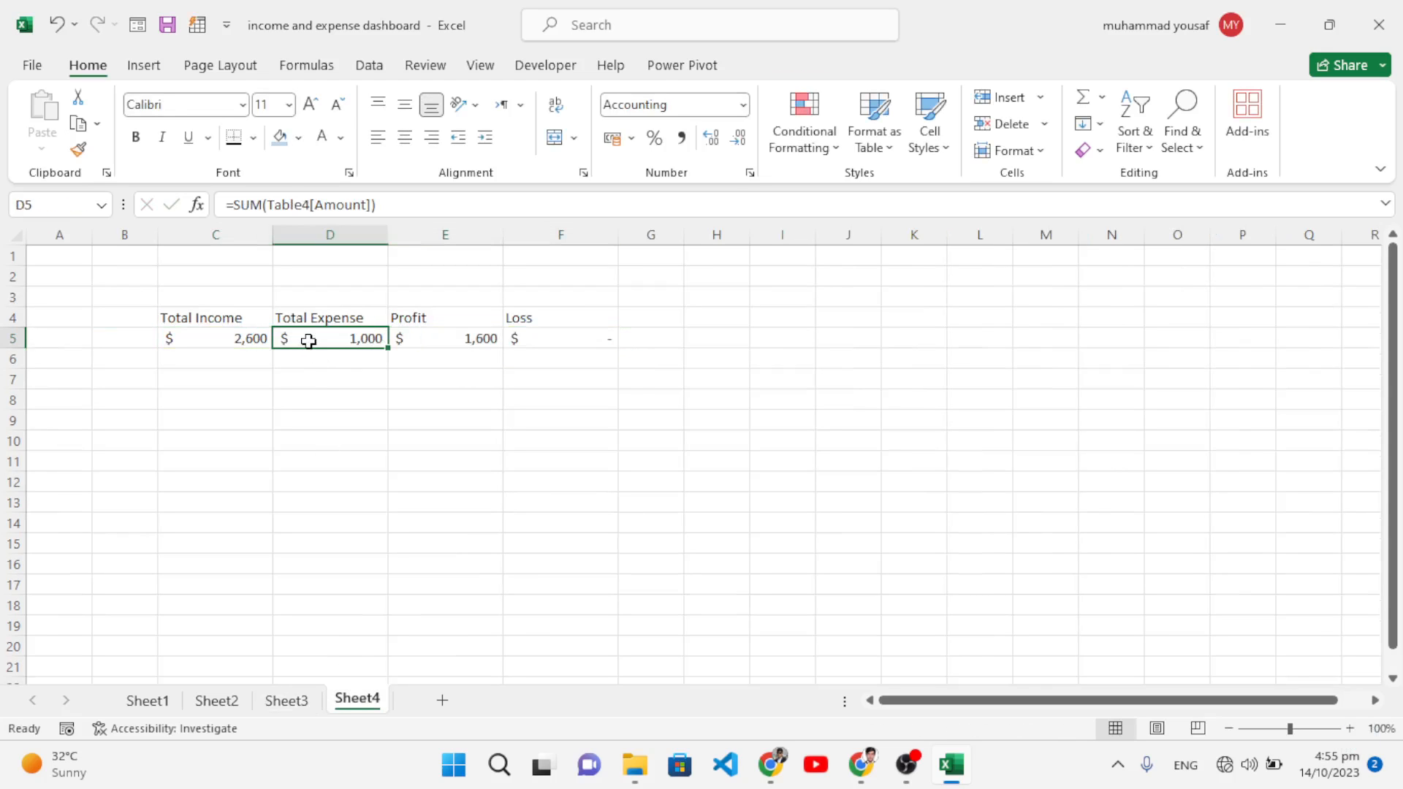
{"action": "left_click_drag", "start_coordinate": [392, 207], "coordinate": [233, 205]}
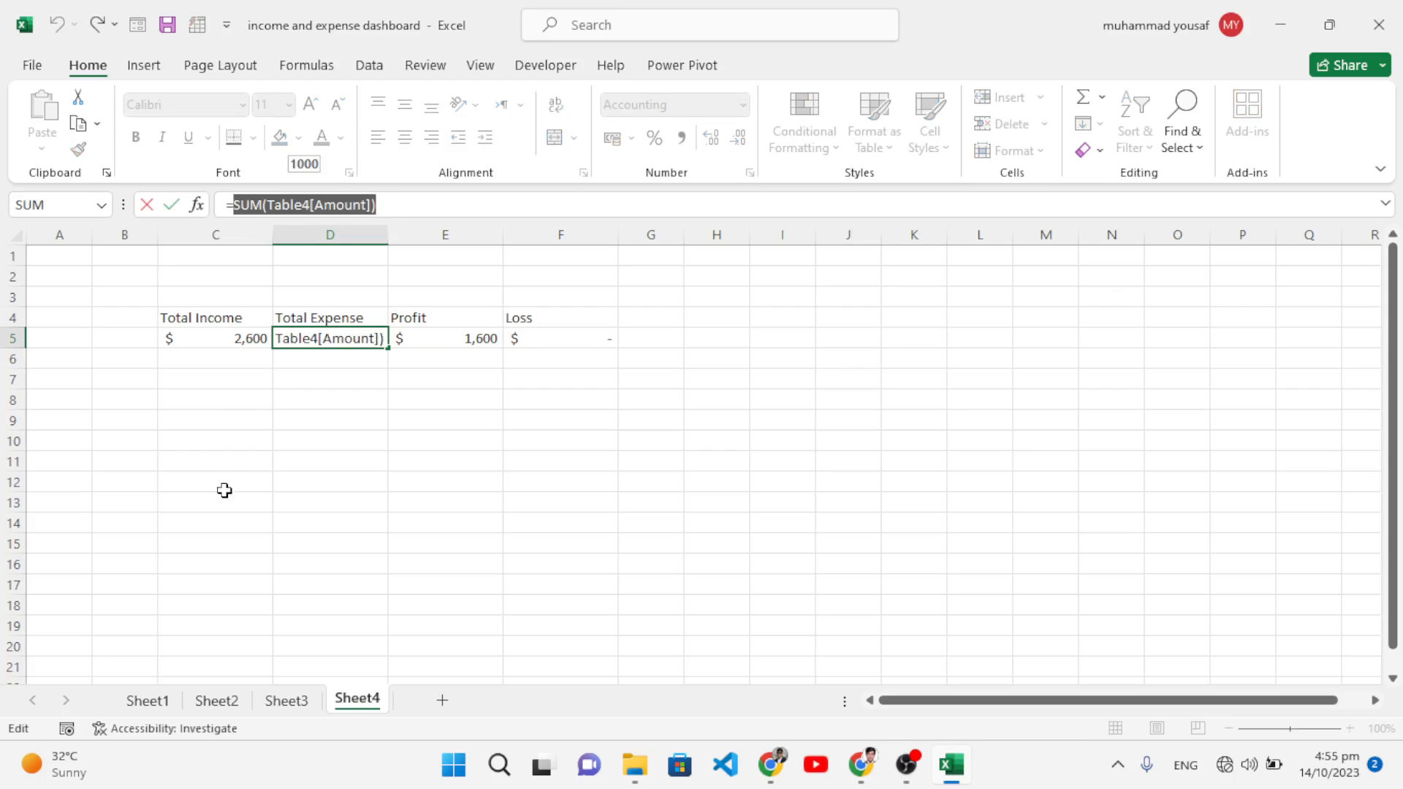
{"action": "left_click", "coordinate": [286, 700]}
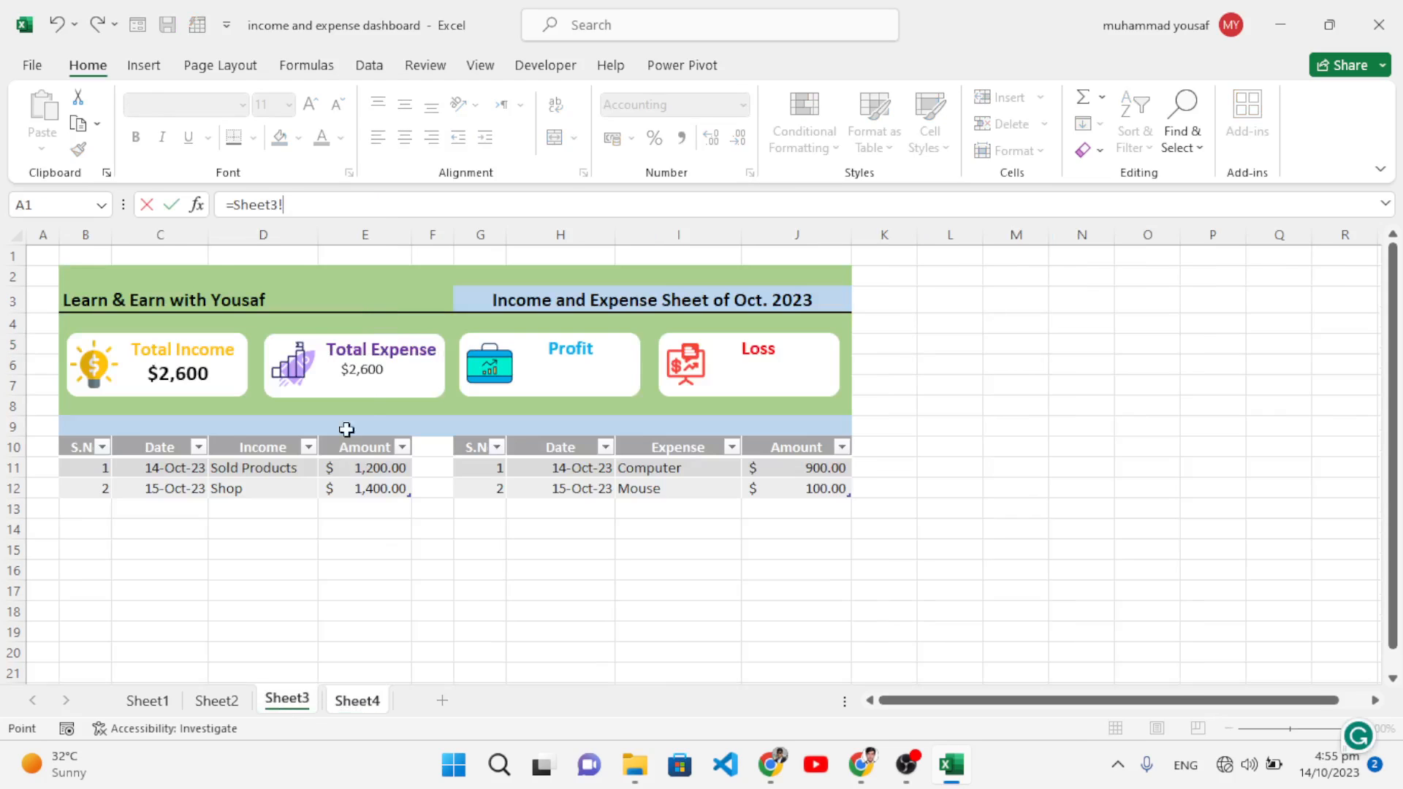
{"action": "left_click", "coordinate": [372, 366]}
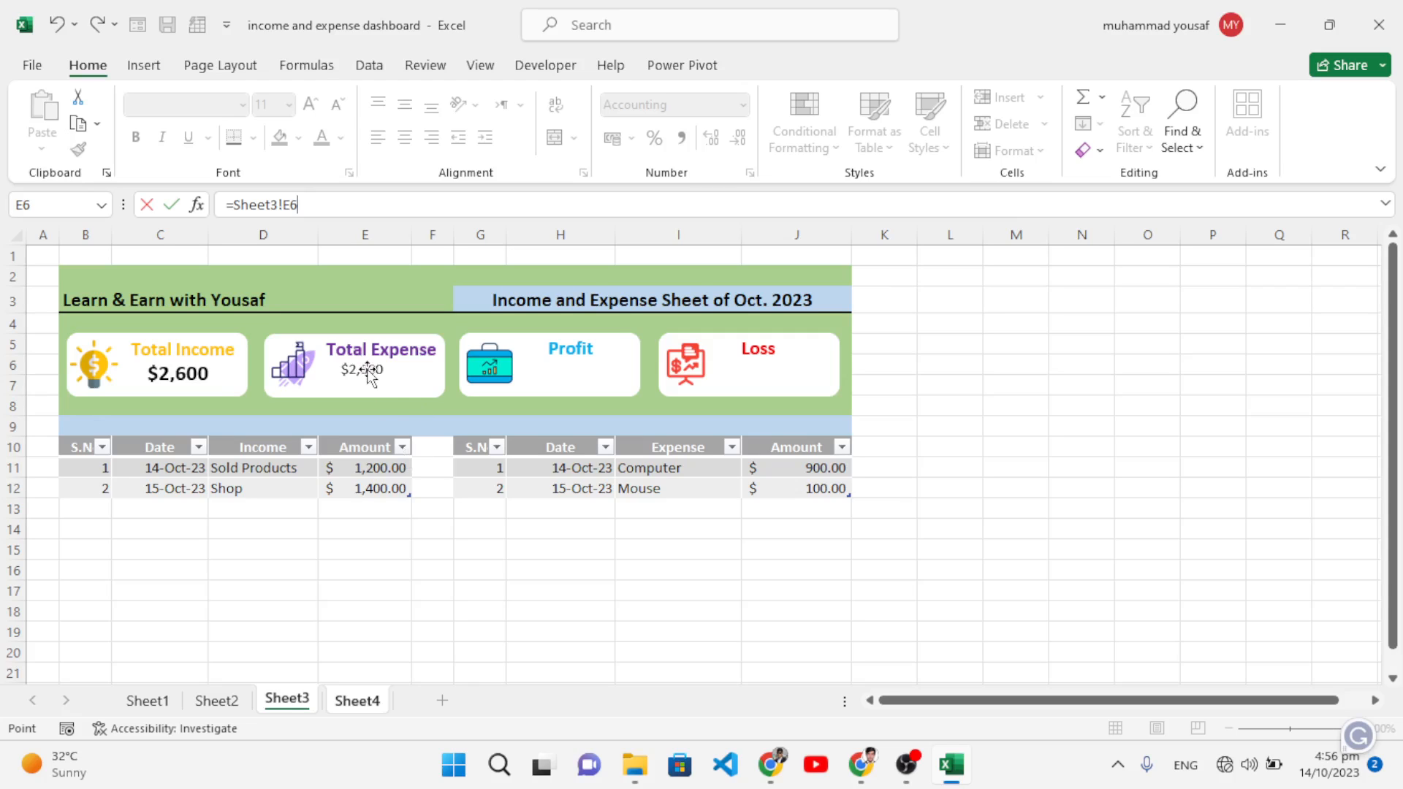
{"action": "left_click_drag", "start_coordinate": [373, 371], "coordinate": [376, 385]}
{"action": "key", "text": "ctrl+z"}
{"action": "key", "text": "ctrl+z"}
{"action": "key", "text": "ctrl+z"}
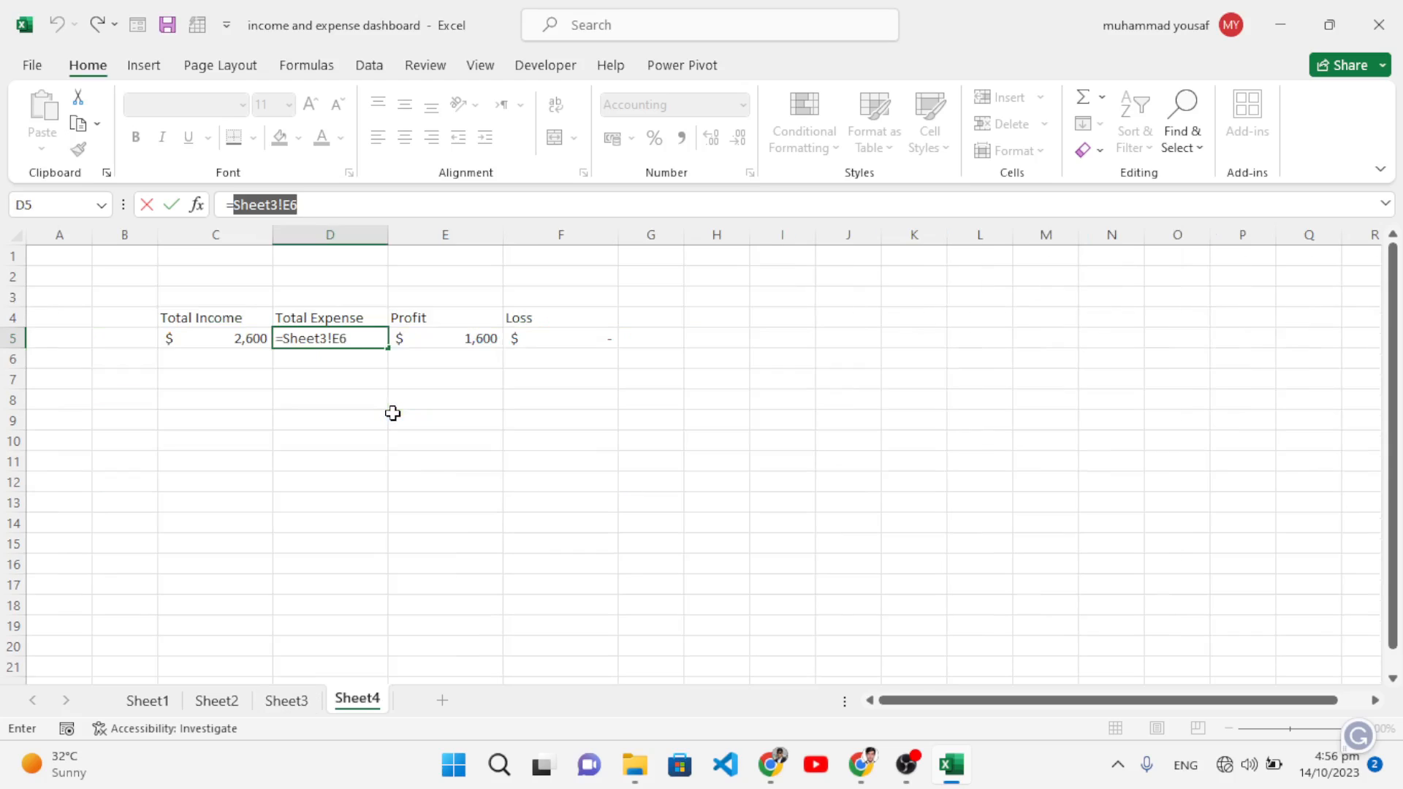
{"action": "key", "text": "ctrl+z"}
{"action": "key", "text": "ctrl+z"}
{"action": "key", "text": "ctrl+z"}
{"action": "key", "text": "ctrl+z"}
{"action": "key", "text": "ctrl+z"}
{"action": "key", "text": "ctrl+z"}
{"action": "key", "text": "ctrl+z"}
{"action": "key", "text": "ctrl+z"}
{"action": "key", "text": "ctrl+z"}
{"action": "left_click", "coordinate": [362, 445]}
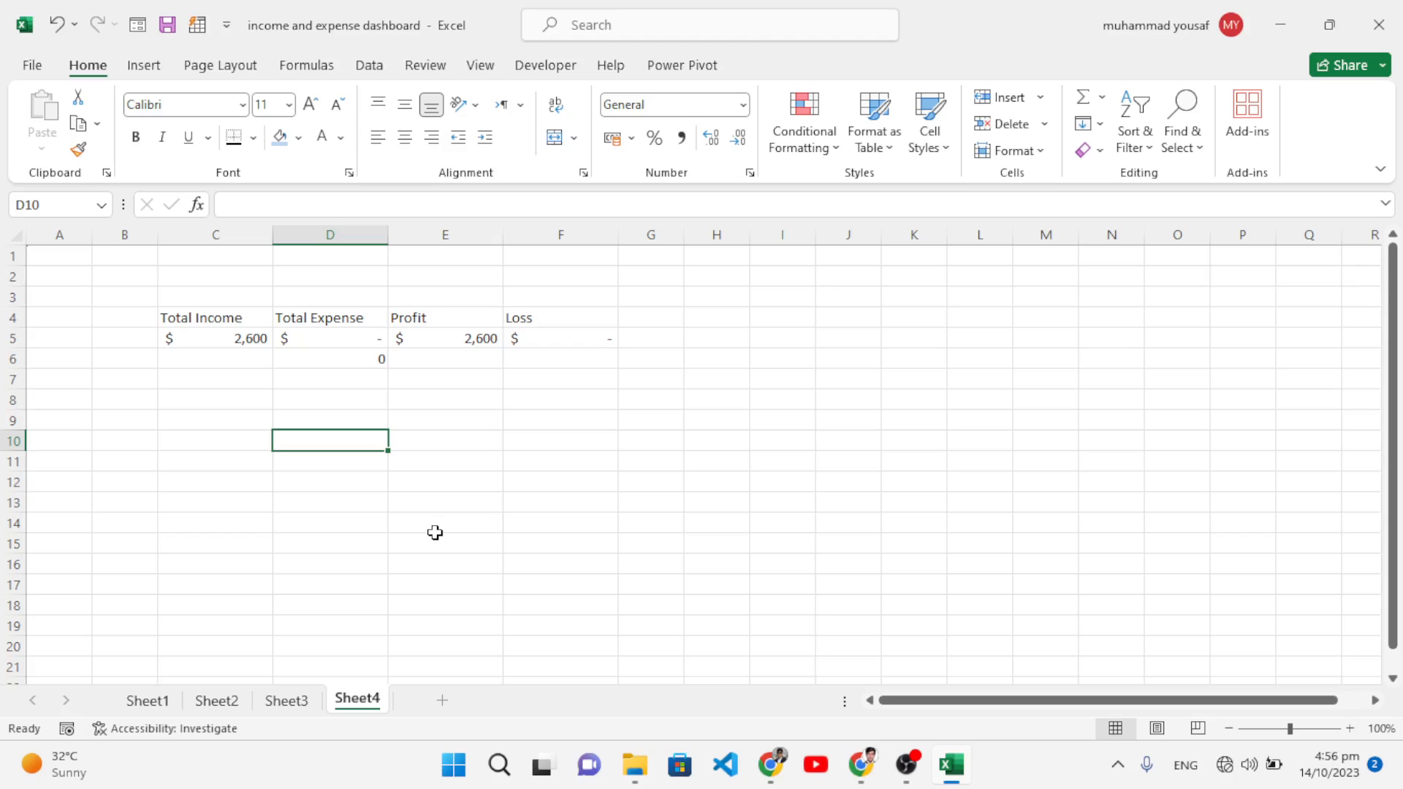
{"action": "key", "text": "ctrl+z"}
Step: Link the Total Expense card's value box to =Sheet4!D5 so it shows $1,000
{"action": "left_click", "coordinate": [286, 700]}
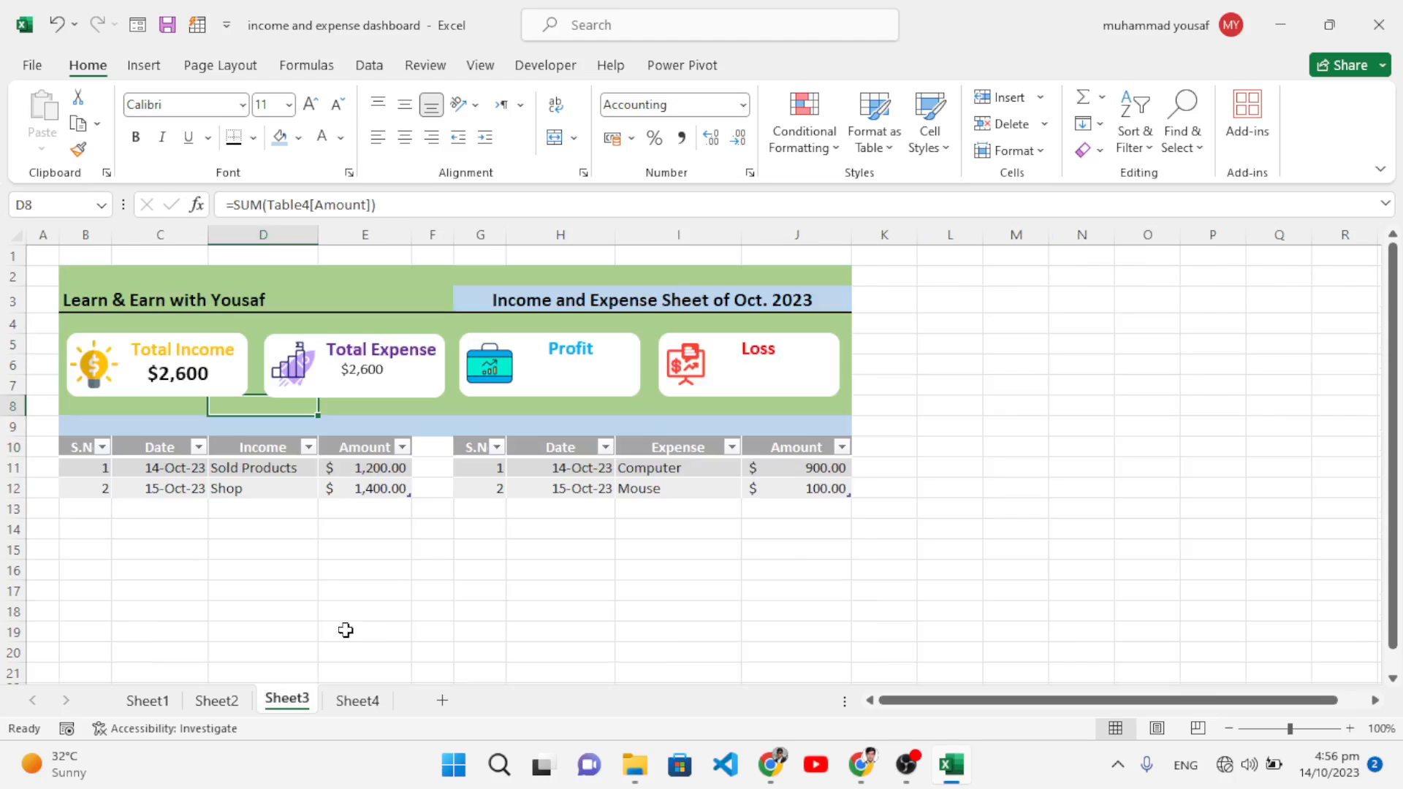
{"action": "left_click", "coordinate": [360, 379]}
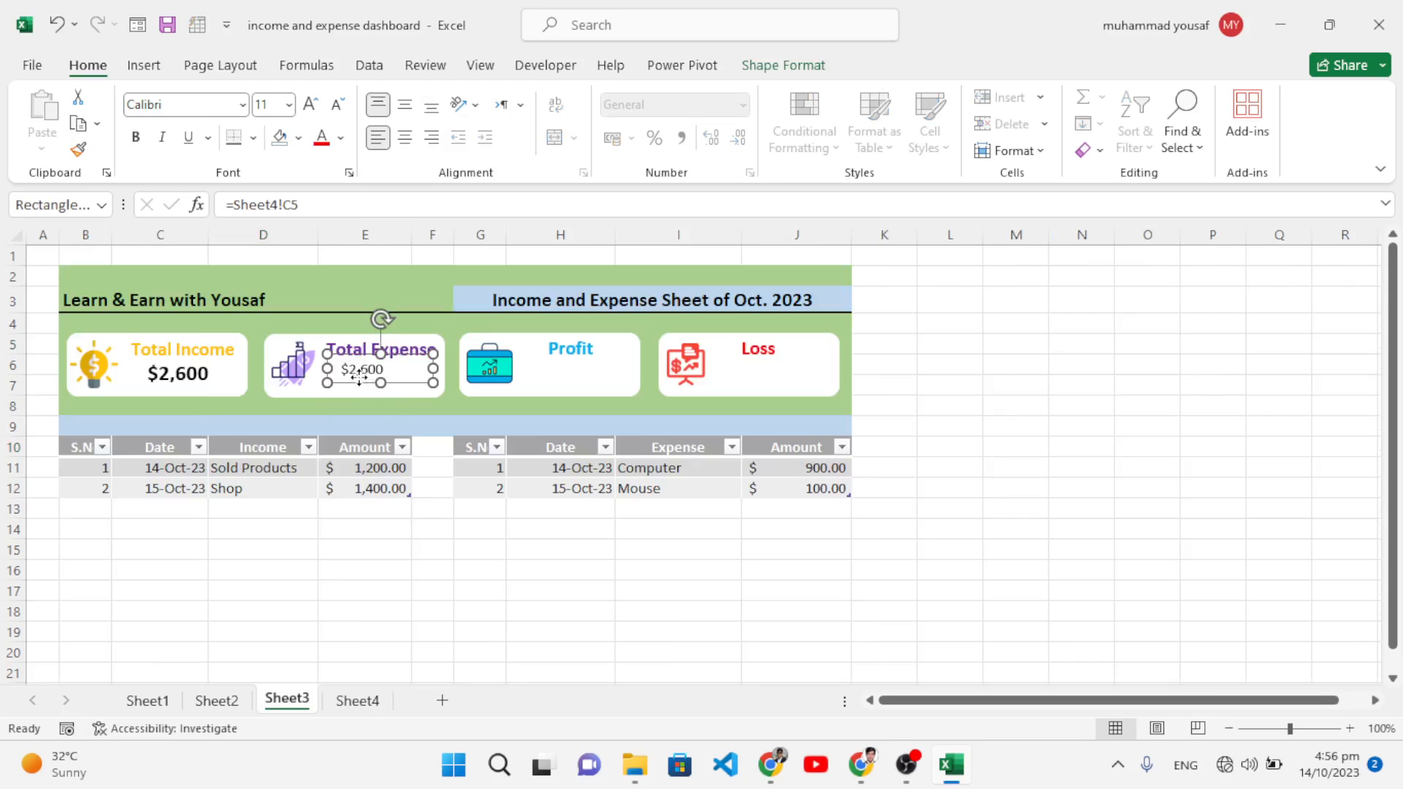
{"action": "left_click_drag", "start_coordinate": [359, 374], "coordinate": [359, 381]}
{"action": "left_click", "coordinate": [312, 206]}
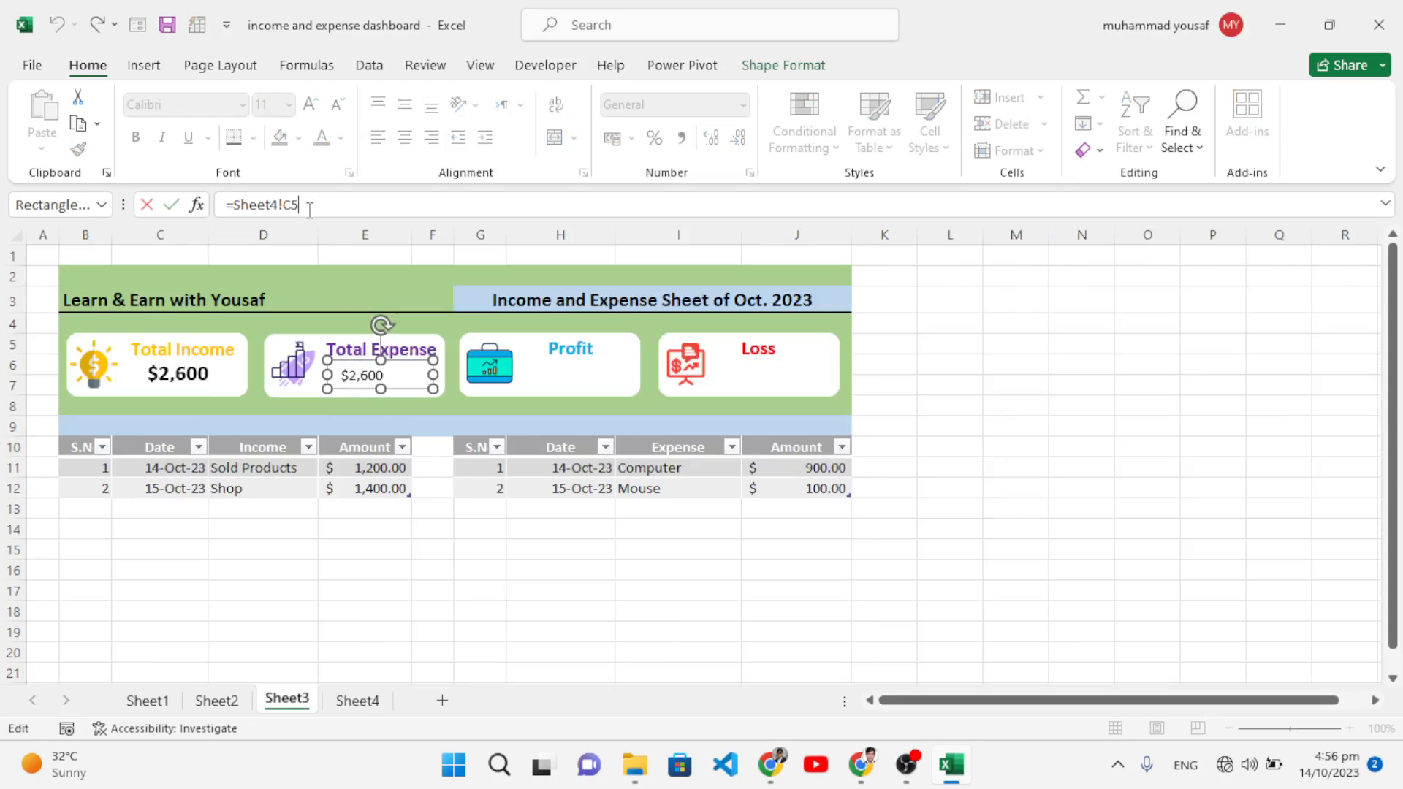
{"action": "key", "text": "Left"}
{"action": "key", "text": "BackSpace"}
{"action": "key", "text": "BackSpace"}
{"action": "key", "text": "BackSpace"}
{"action": "key", "text": "BackSpace"}
{"action": "key", "text": "BackSpace"}
{"action": "key", "text": "BackSpace"}
{"action": "key", "text": "BackSpace"}
{"action": "key", "text": "BackSpace"}
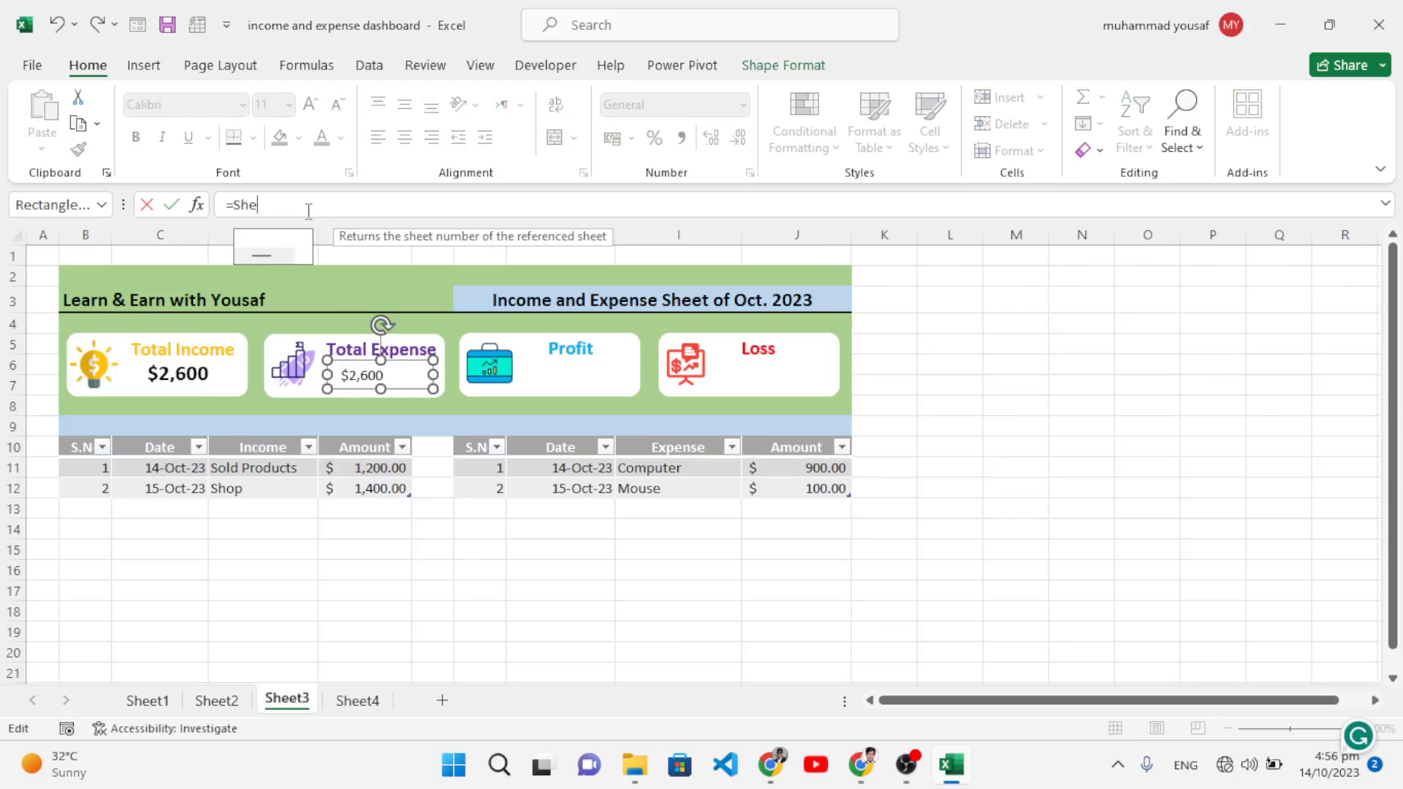
{"action": "left_click", "coordinate": [354, 700]}
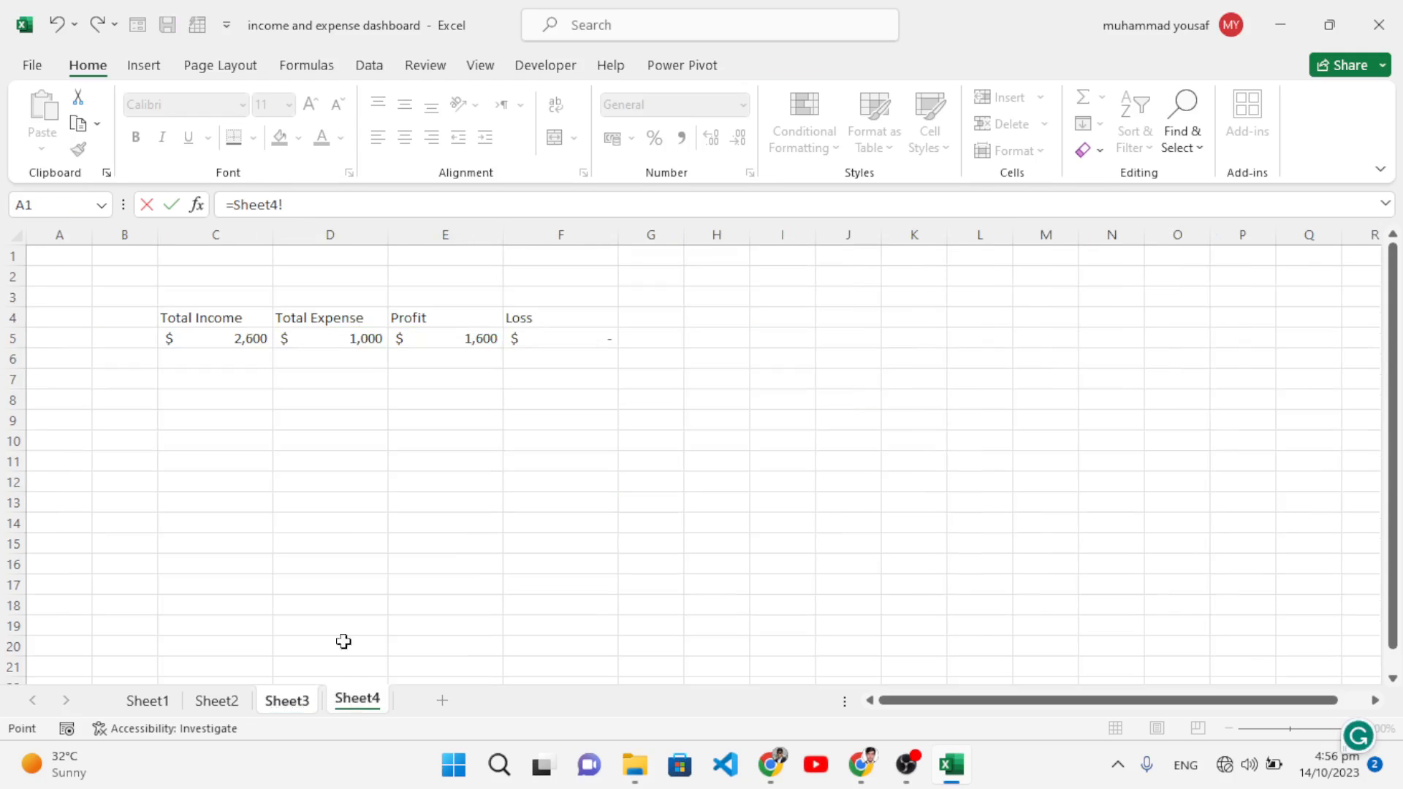
{"action": "left_click", "coordinate": [341, 339]}
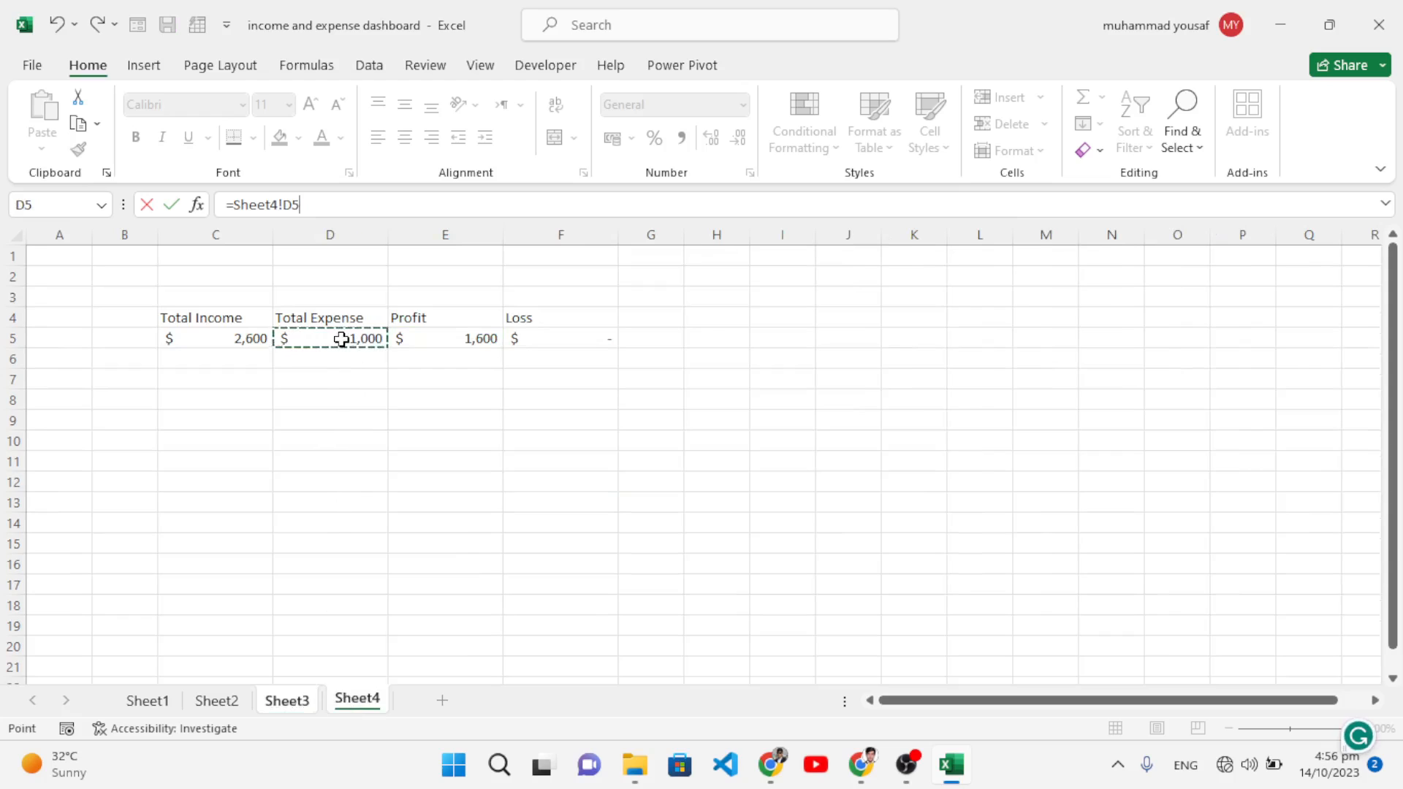
{"action": "key", "text": "Return"}
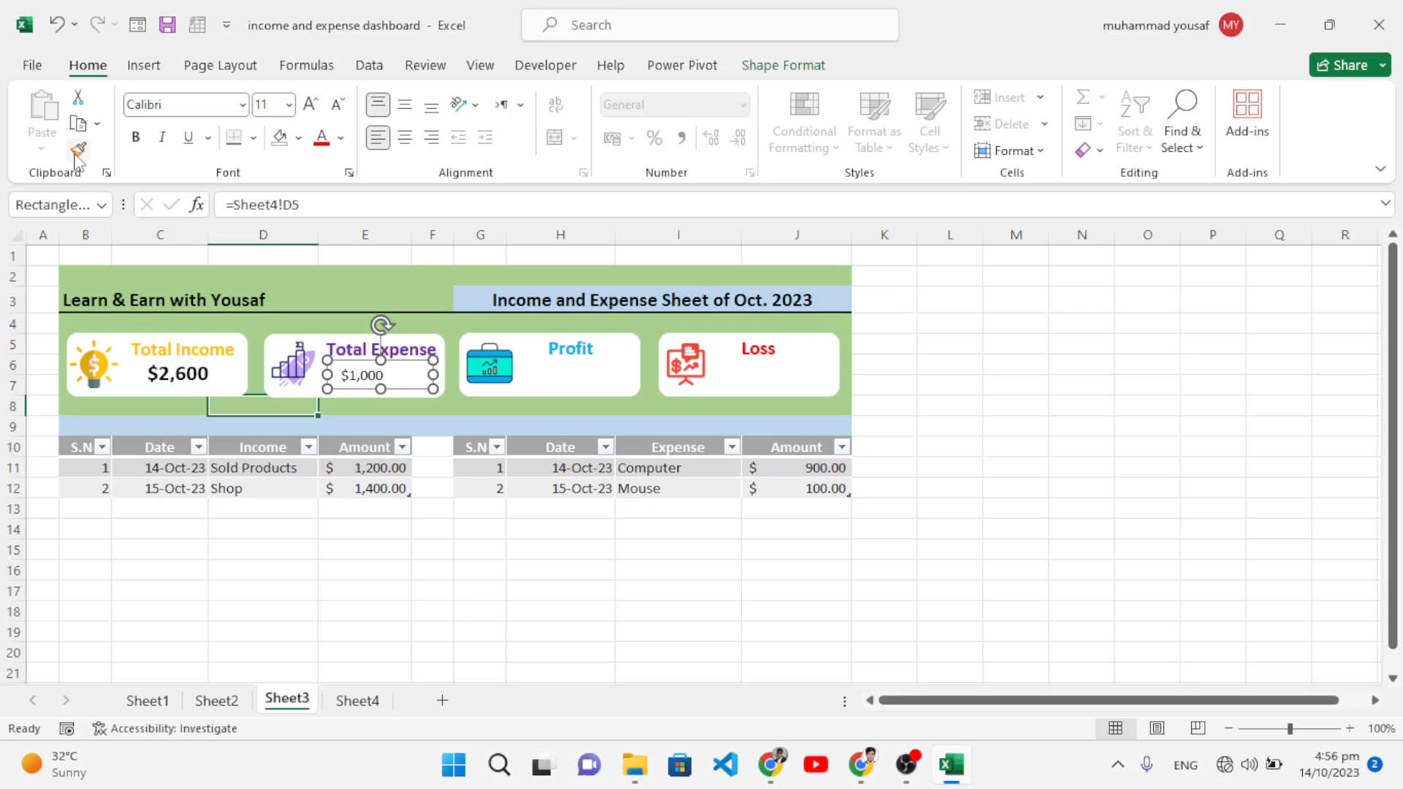
Step: Try Format Painter from Total Expense onto Total Income, then undo it
{"action": "left_click", "coordinate": [77, 152]}
{"action": "left_click", "coordinate": [188, 373]}
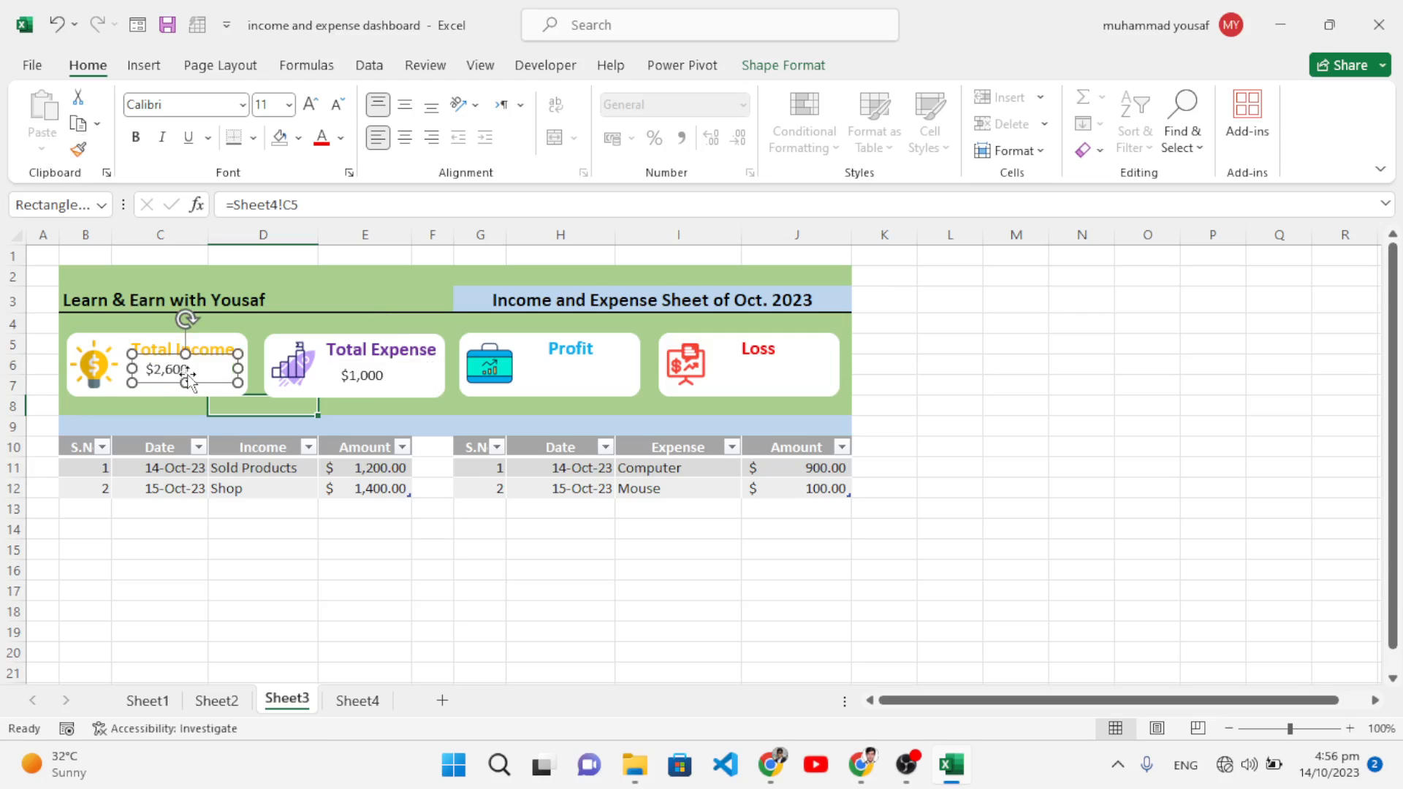
{"action": "key", "text": "ctrl+z"}
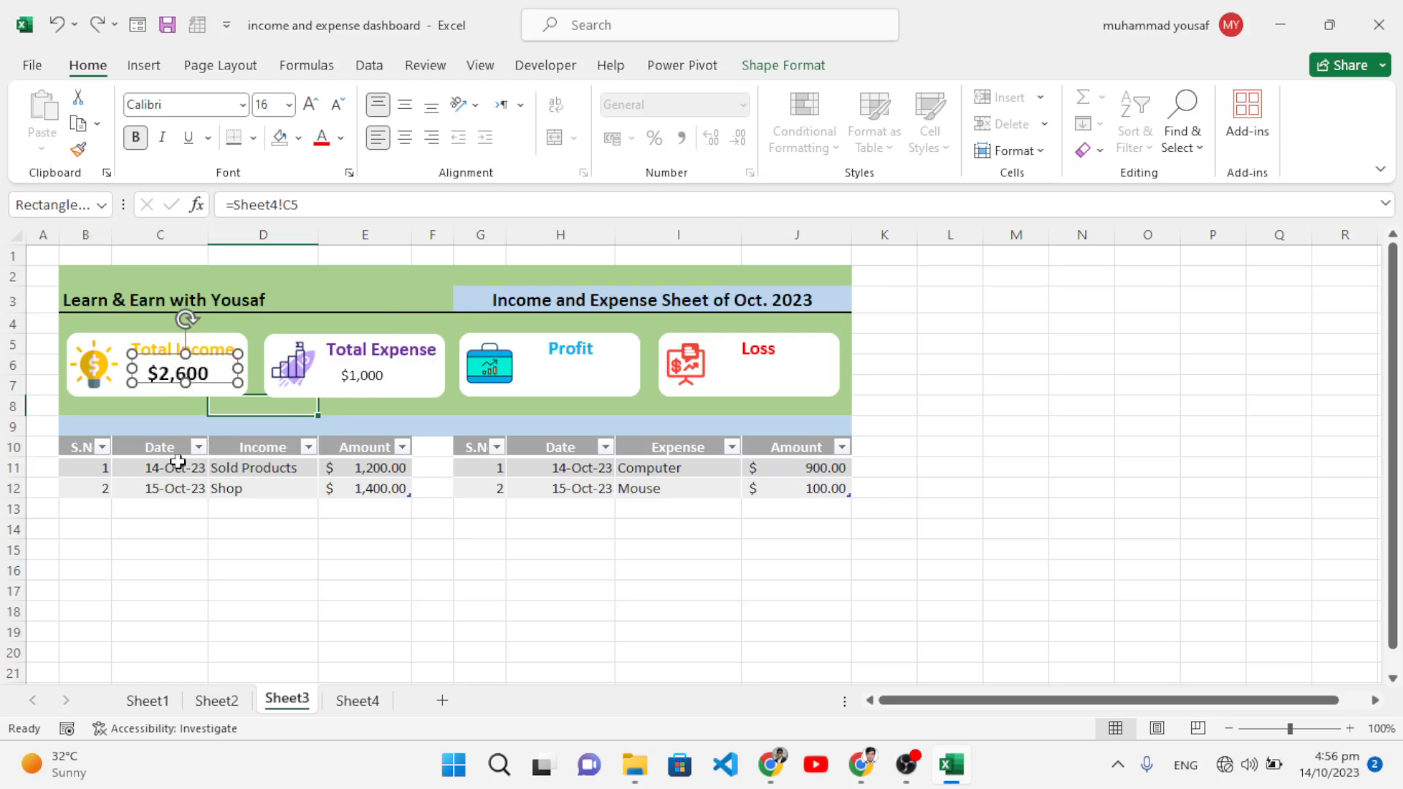
{"action": "left_click", "coordinate": [162, 564]}
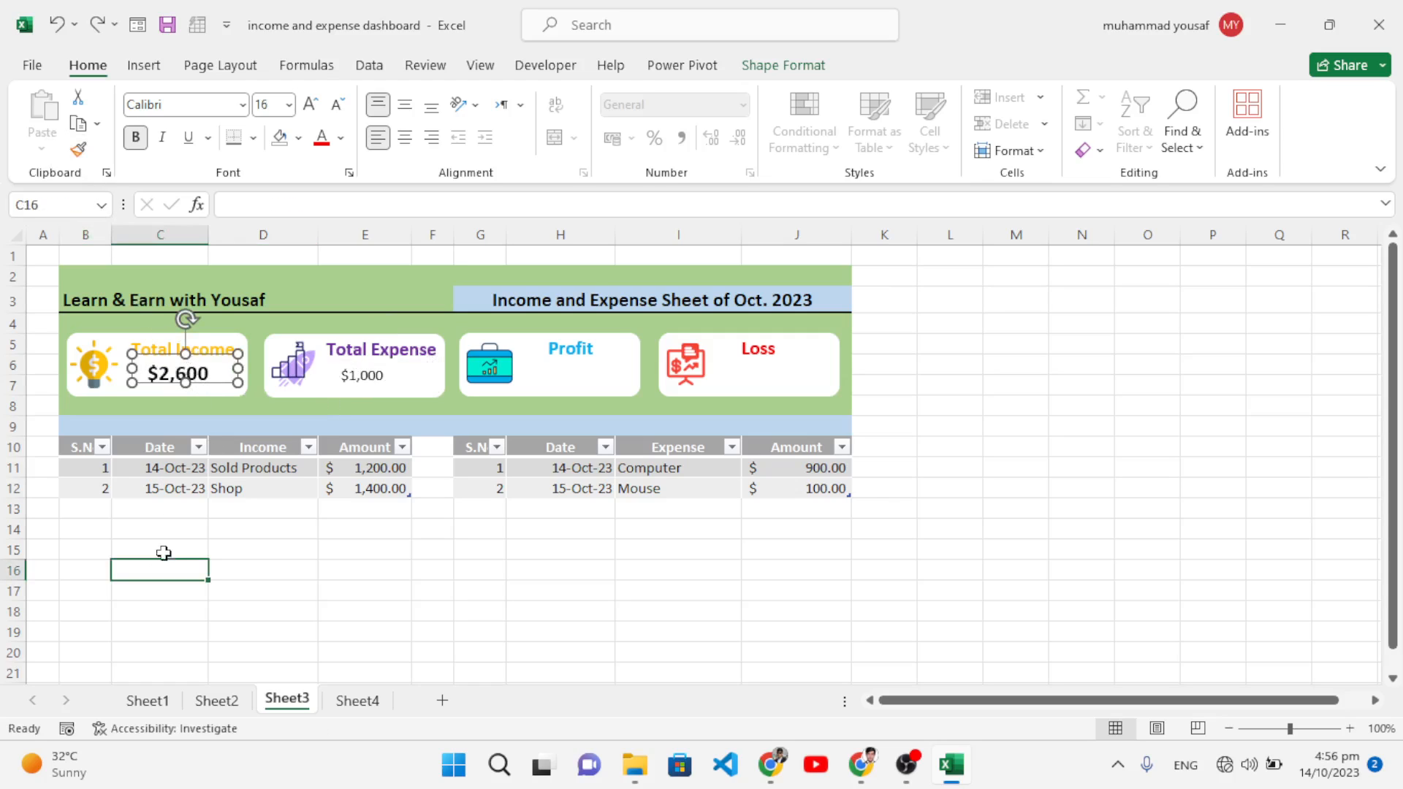
Step: Apply Total Income's bold style to the $1,000 Total Expense value and copy it into the Profit card
{"action": "left_click", "coordinate": [183, 361]}
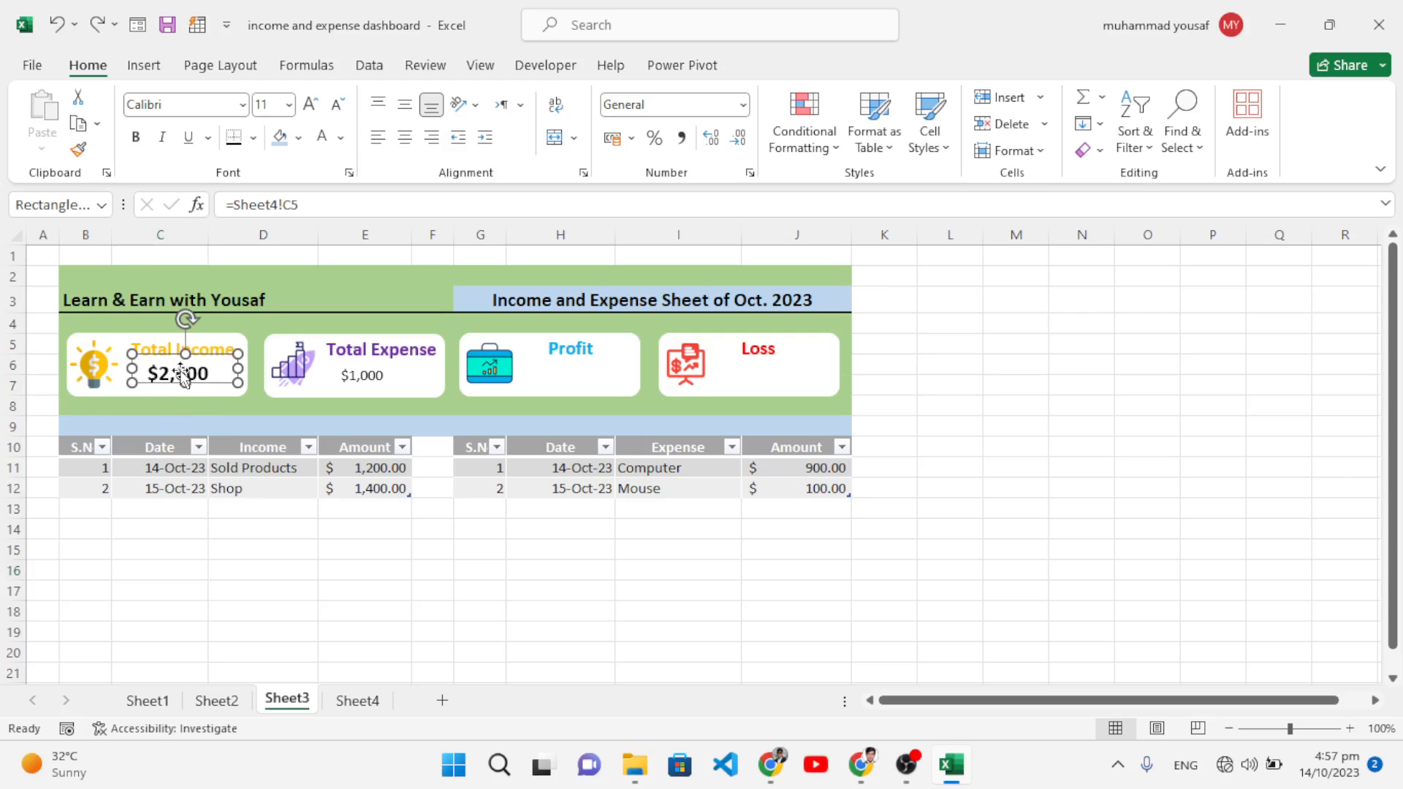
{"action": "left_click", "coordinate": [81, 151]}
{"action": "left_click", "coordinate": [348, 382]}
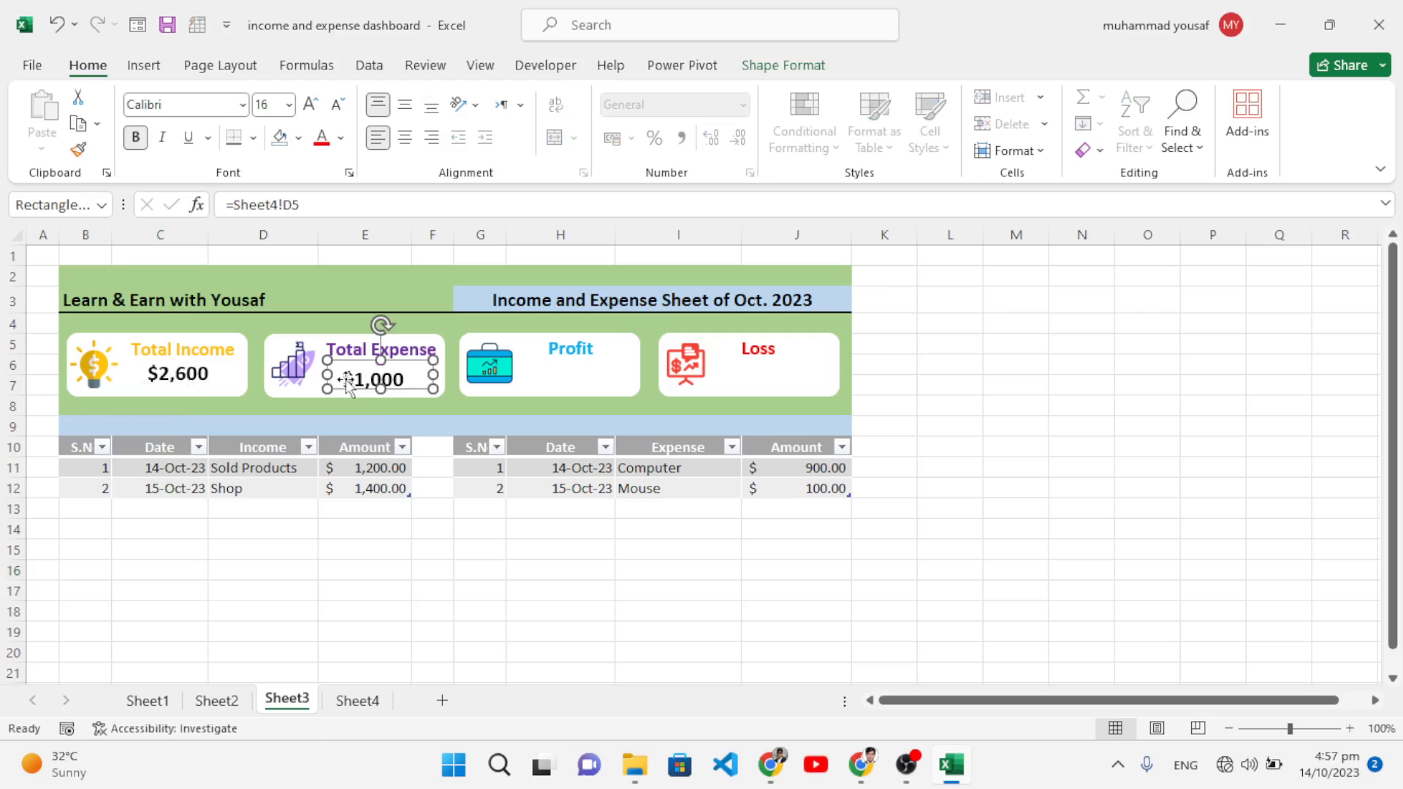
{"action": "left_click_drag", "start_coordinate": [366, 384], "coordinate": [365, 377]}
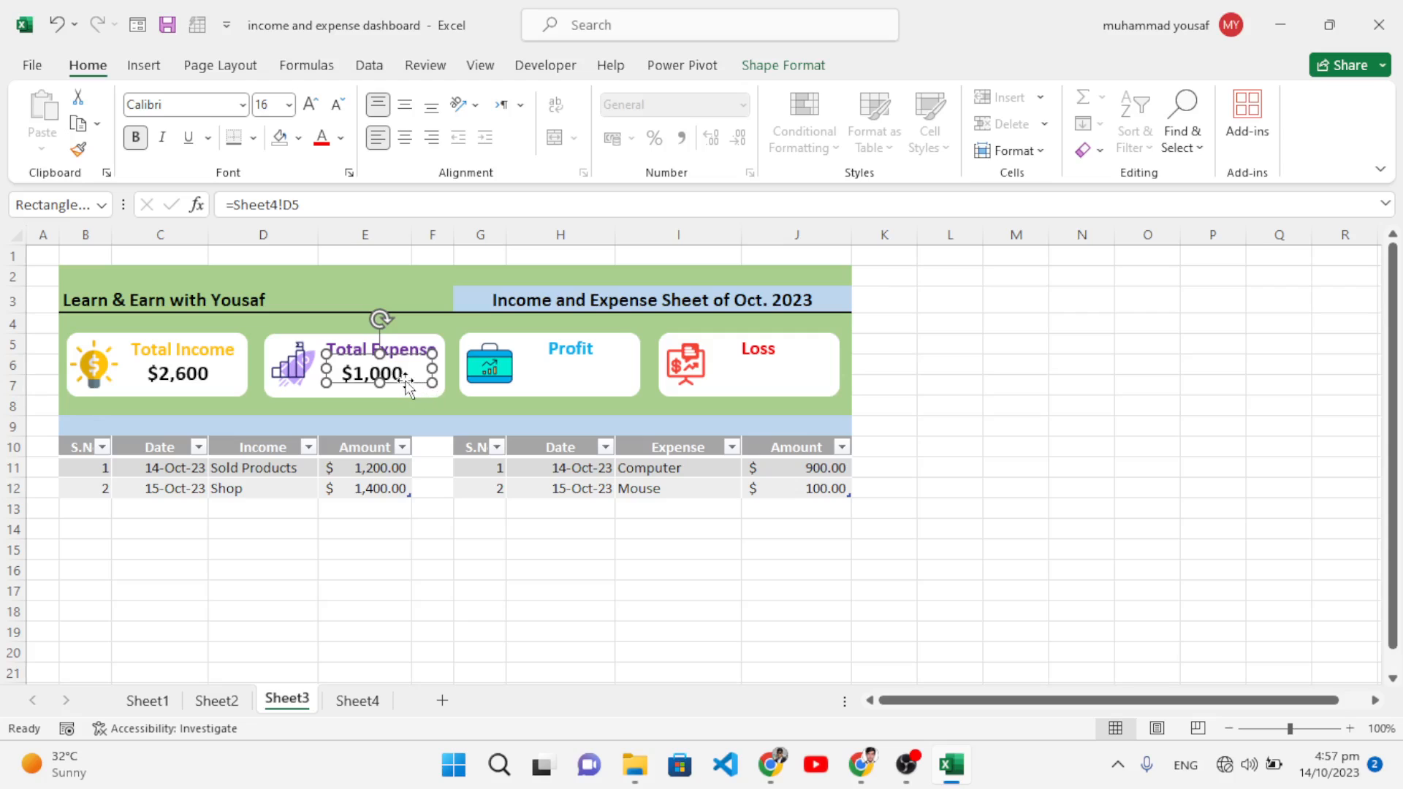
{"action": "left_click_drag", "start_coordinate": [427, 387], "coordinate": [609, 390]}
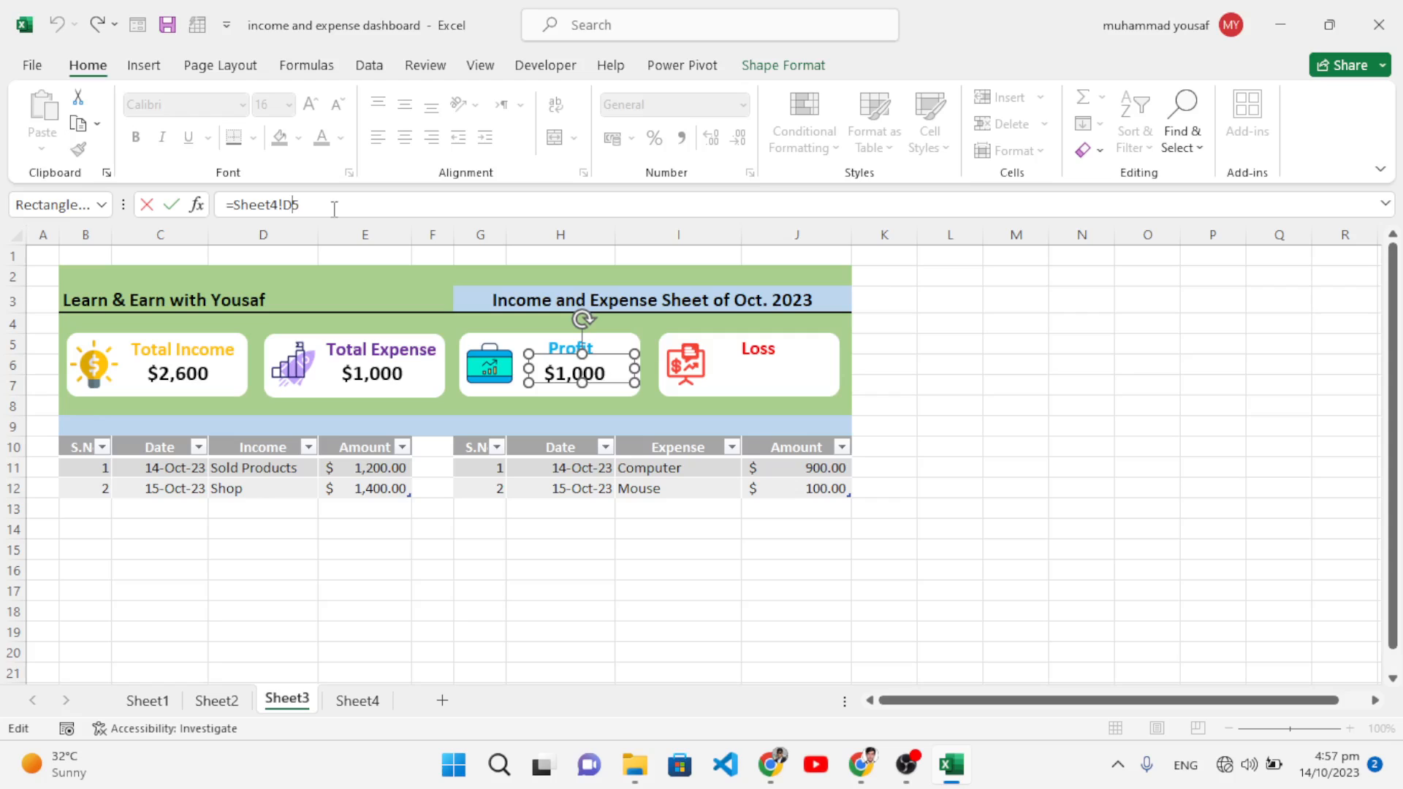
{"action": "key", "text": "BackSpace"}
{"action": "key", "text": "BackSpace"}
{"action": "key", "text": "BackSpace"}
{"action": "key", "text": "BackSpace"}
{"action": "key", "text": "BackSpace"}
{"action": "key", "text": "BackSpace"}
{"action": "key", "text": "BackSpace"}
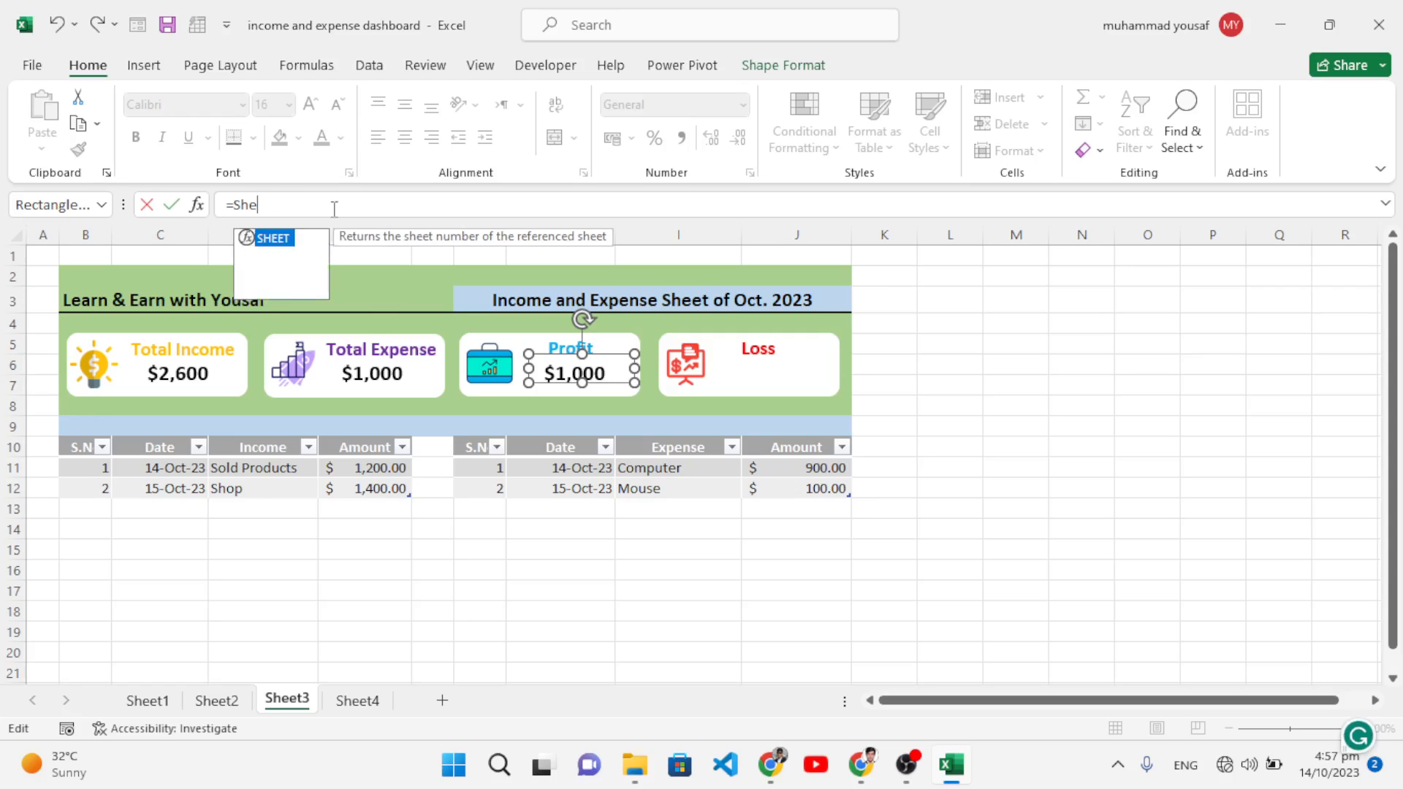
Step: Link the Profit card box to =Sheet4!E5, bold it like Total Expense, and copy it to Loss
{"action": "left_click", "coordinate": [358, 706]}
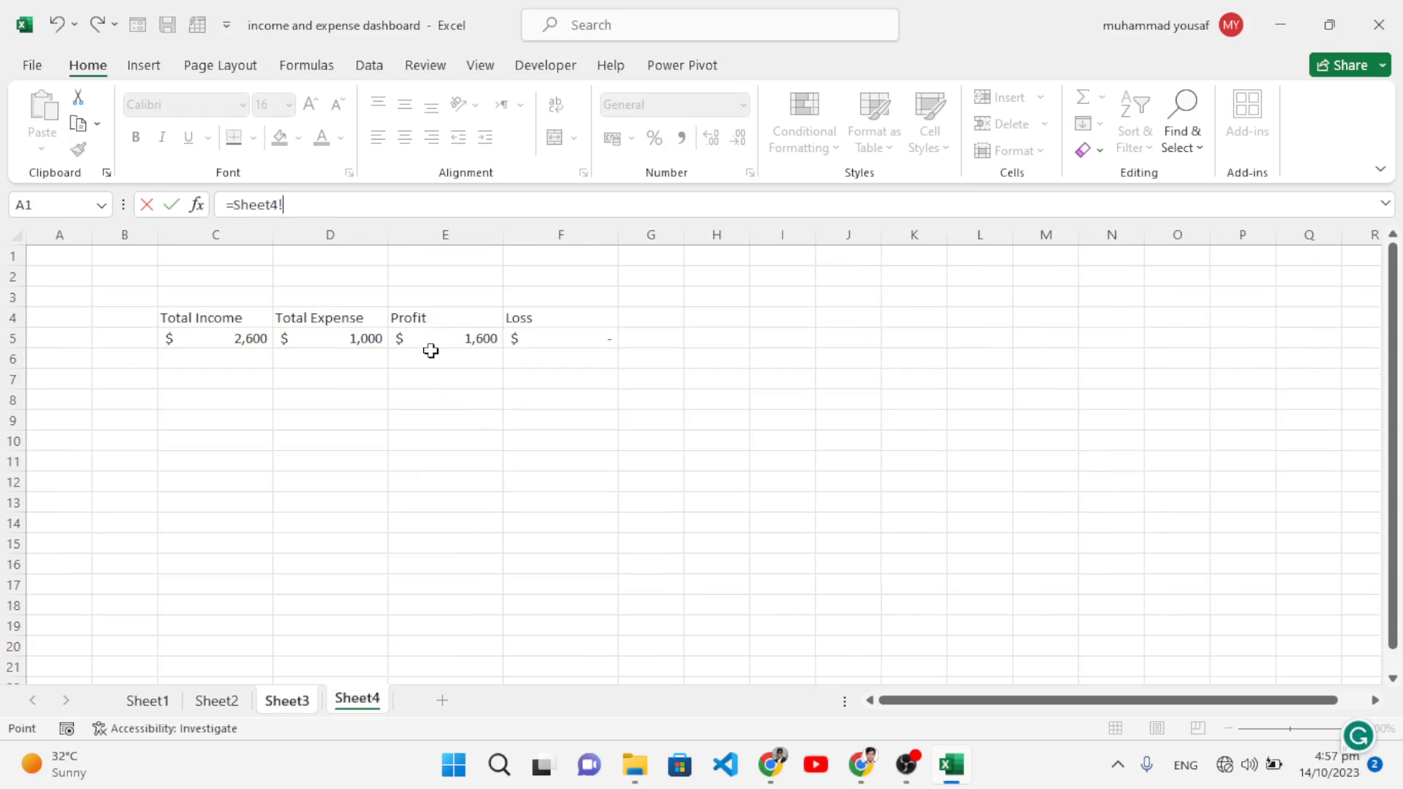
{"action": "left_click", "coordinate": [430, 340]}
{"action": "key", "text": "Return"}
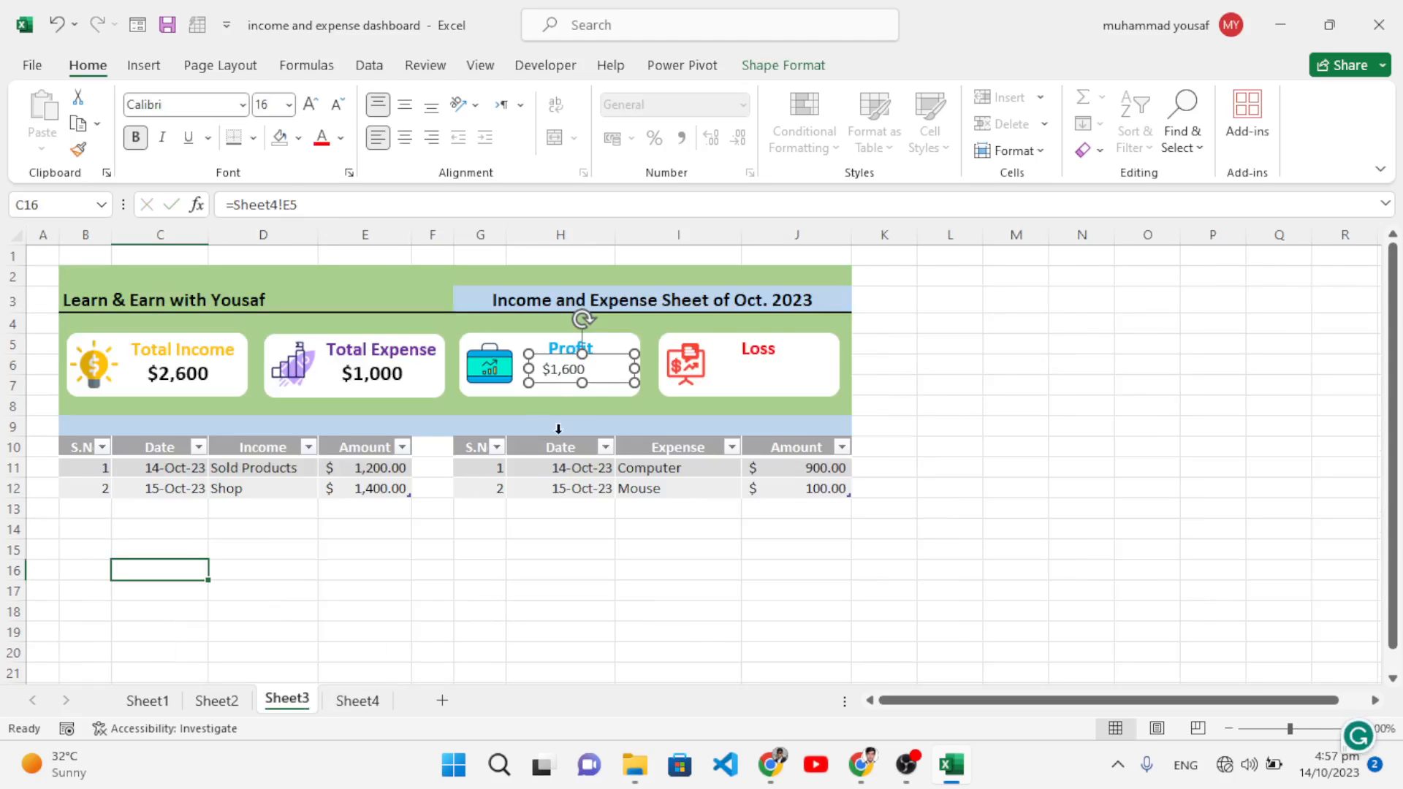
{"action": "left_click", "coordinate": [365, 382]}
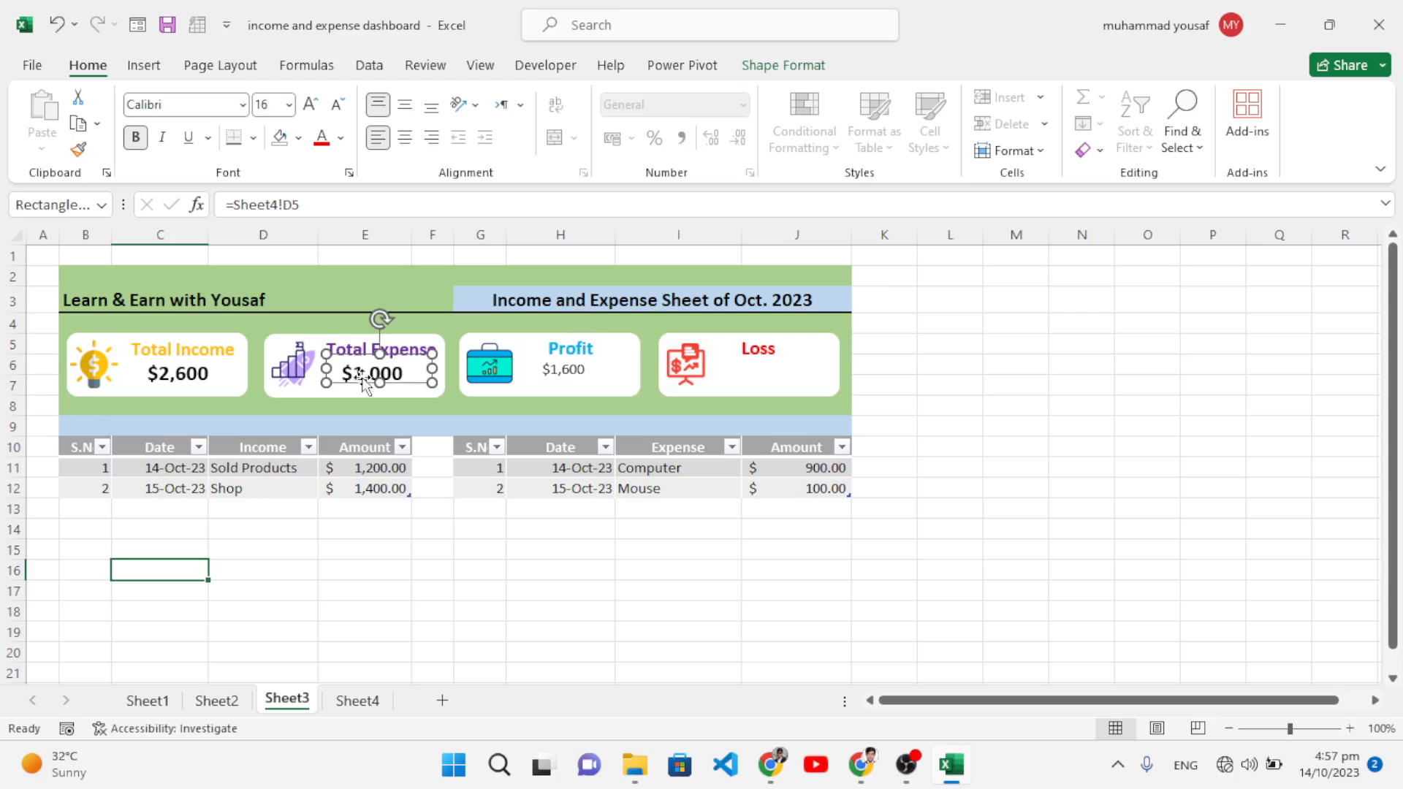
{"action": "left_click", "coordinate": [78, 151]}
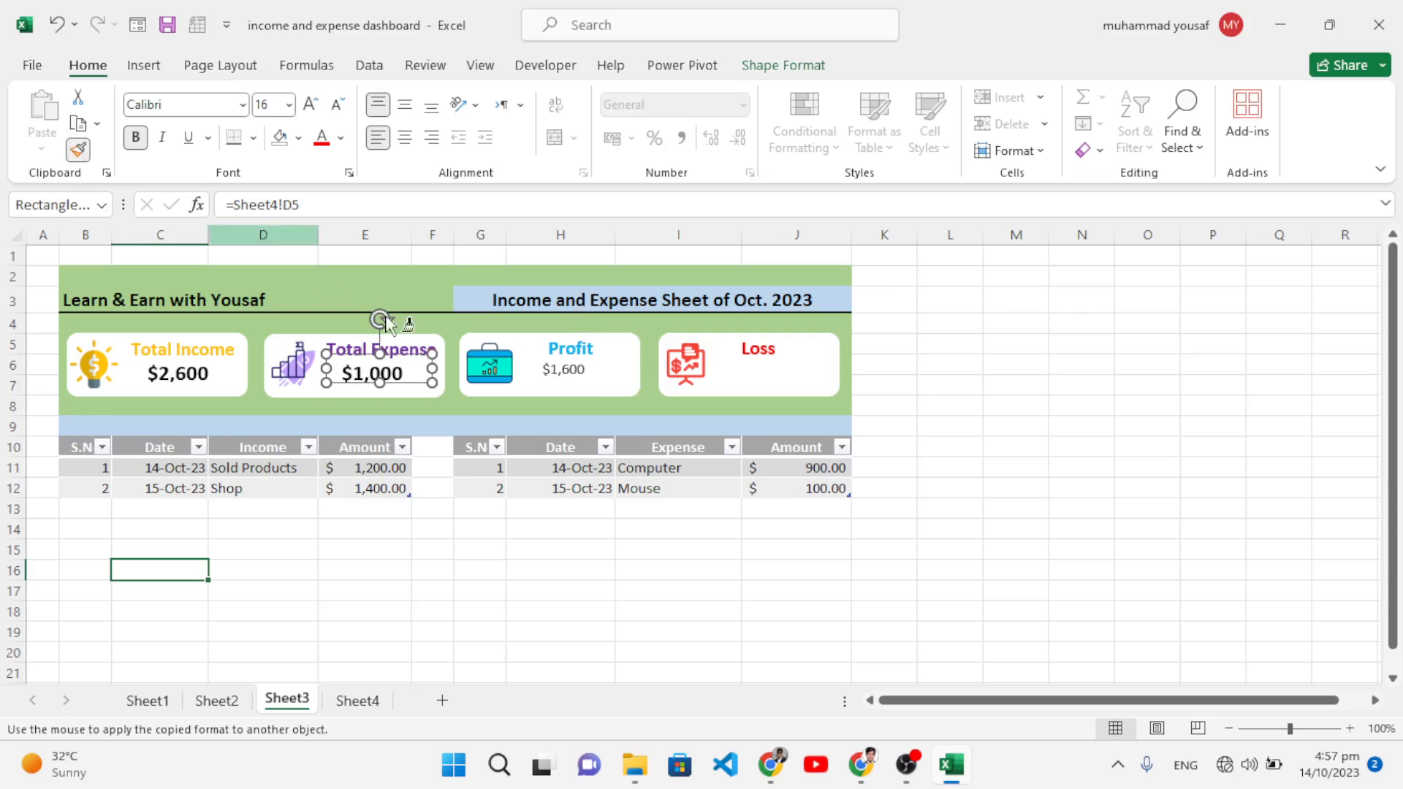
{"action": "left_click", "coordinate": [546, 372]}
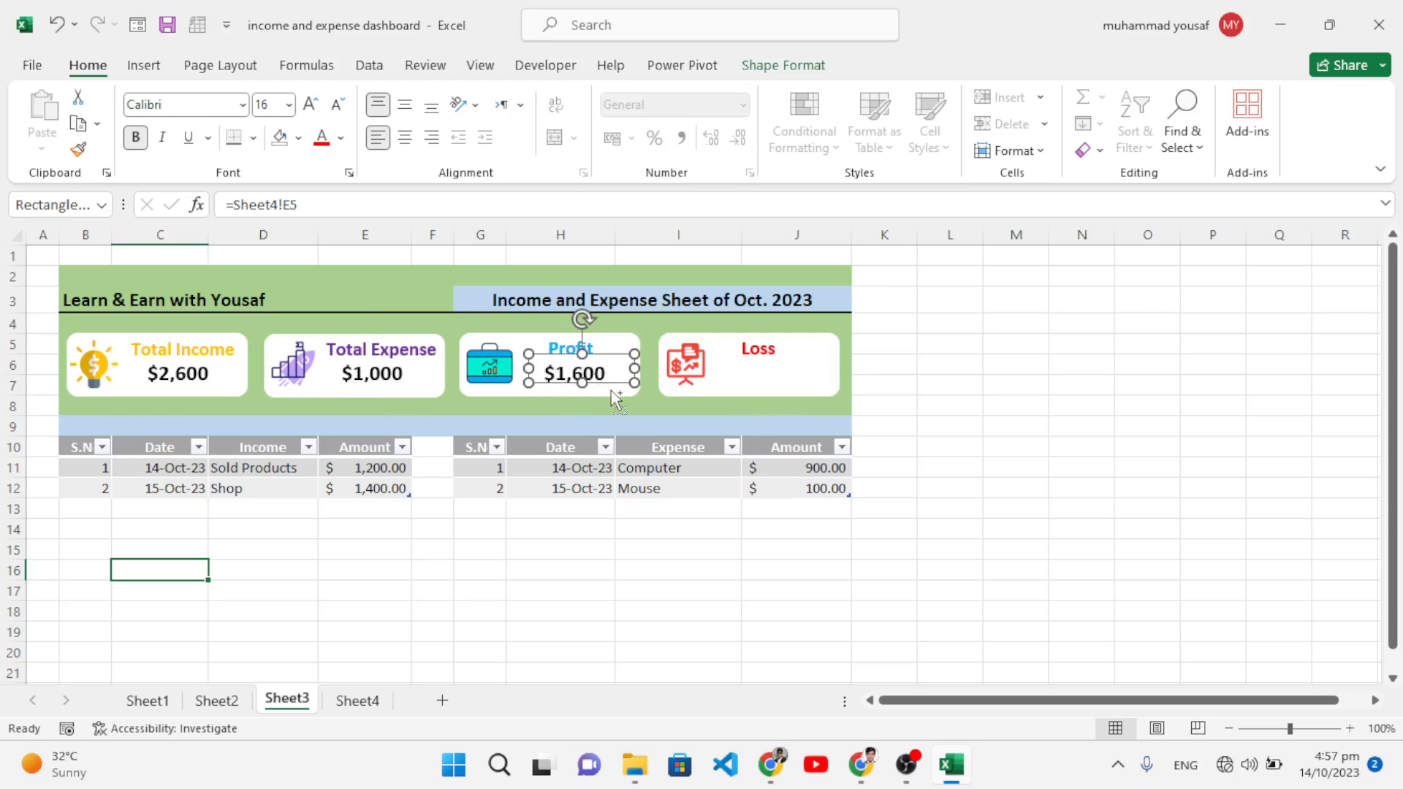
{"action": "left_click_drag", "start_coordinate": [611, 380], "coordinate": [813, 385]}
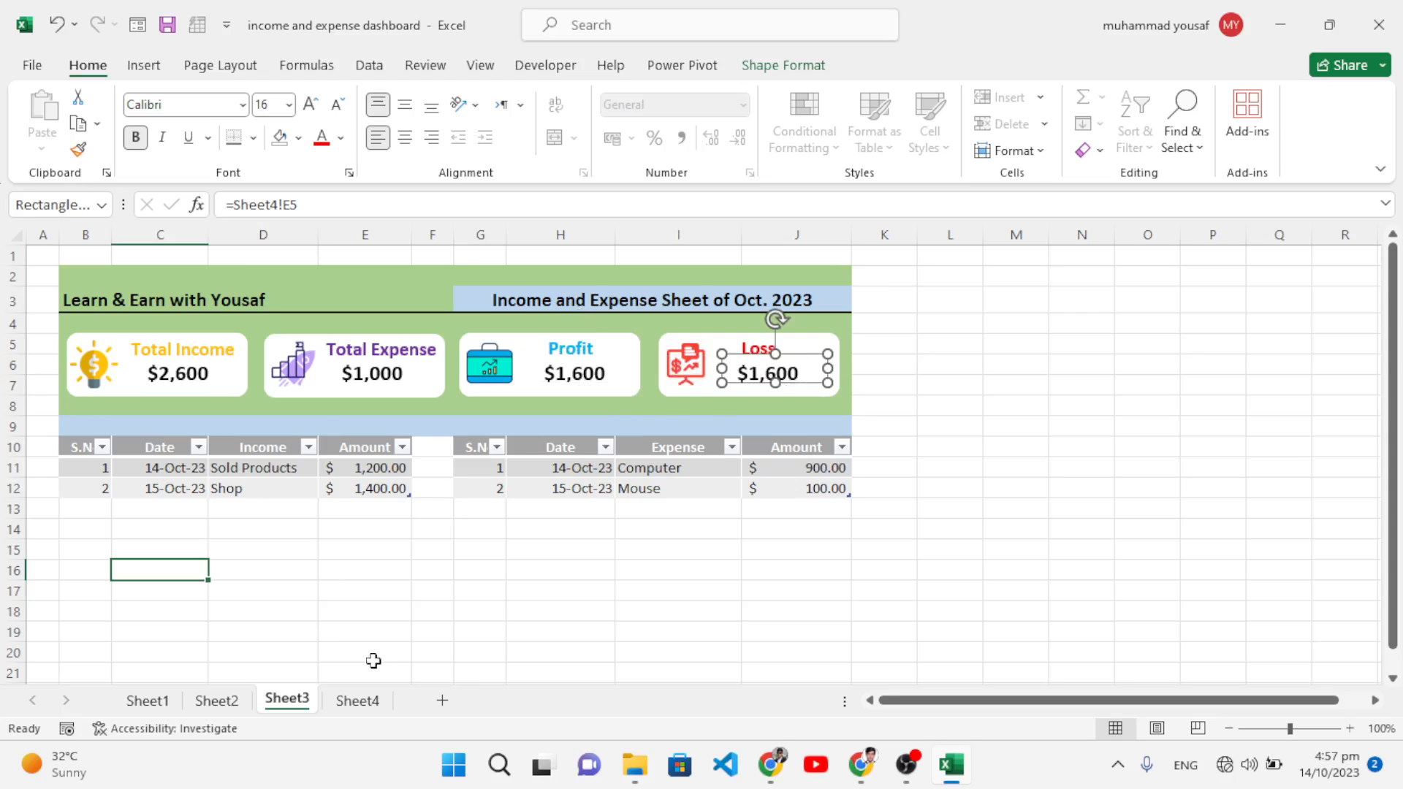
Step: Relink the Loss card's copied value box to =Sheet4!F5
{"action": "left_click", "coordinate": [308, 206]}
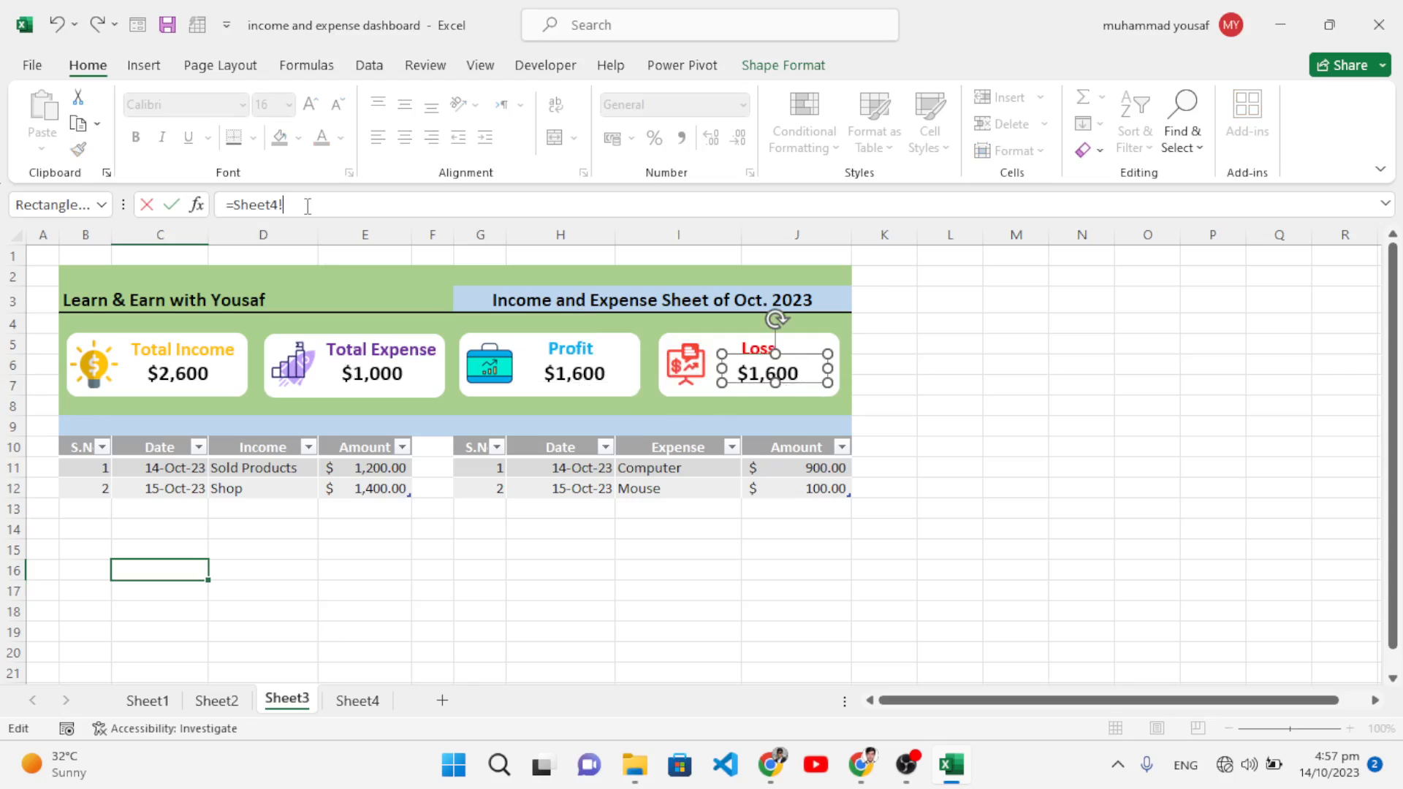
{"action": "key", "text": "BackSpace"}
{"action": "key", "text": "BackSpace"}
{"action": "key", "text": "BackSpace"}
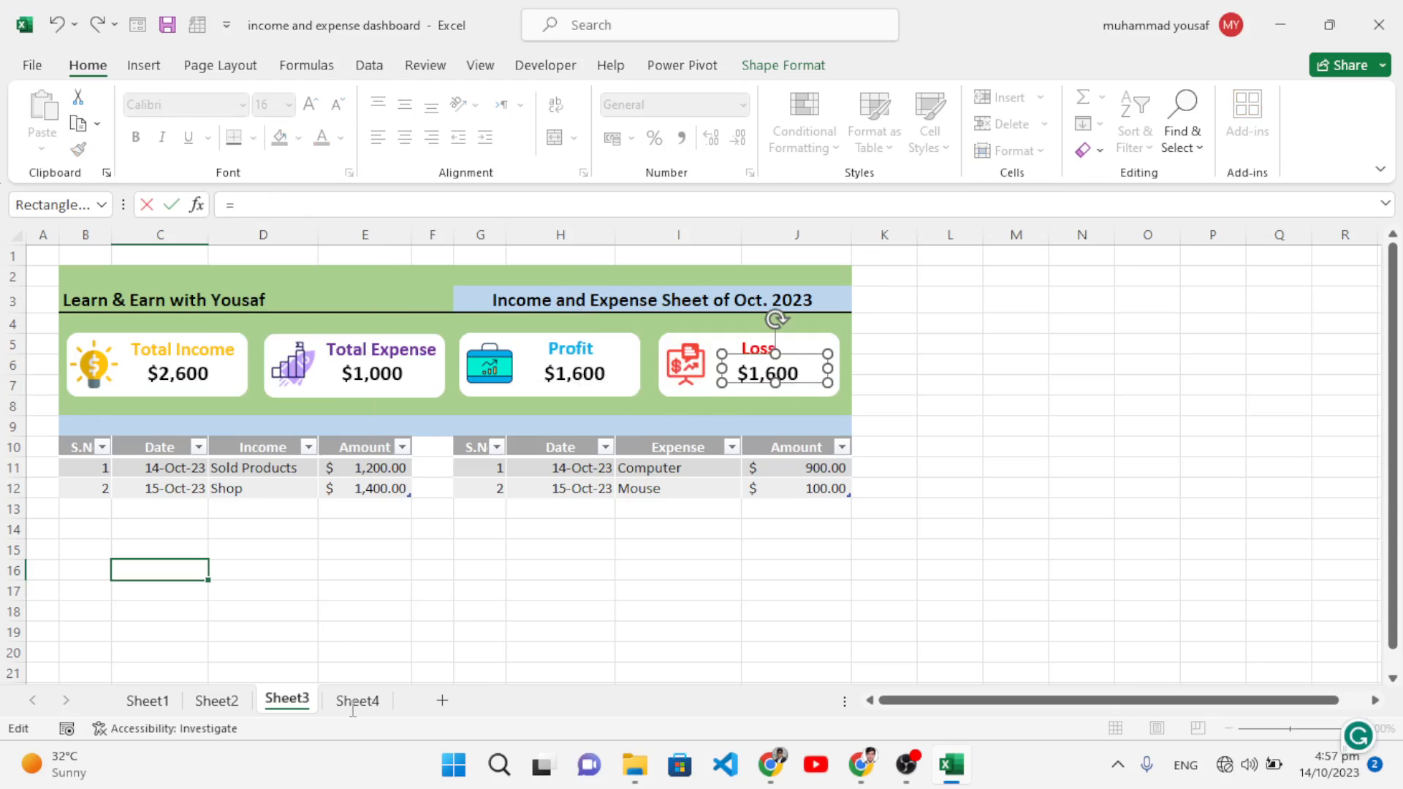
{"action": "left_click", "coordinate": [356, 703]}
{"action": "left_click", "coordinate": [527, 341]}
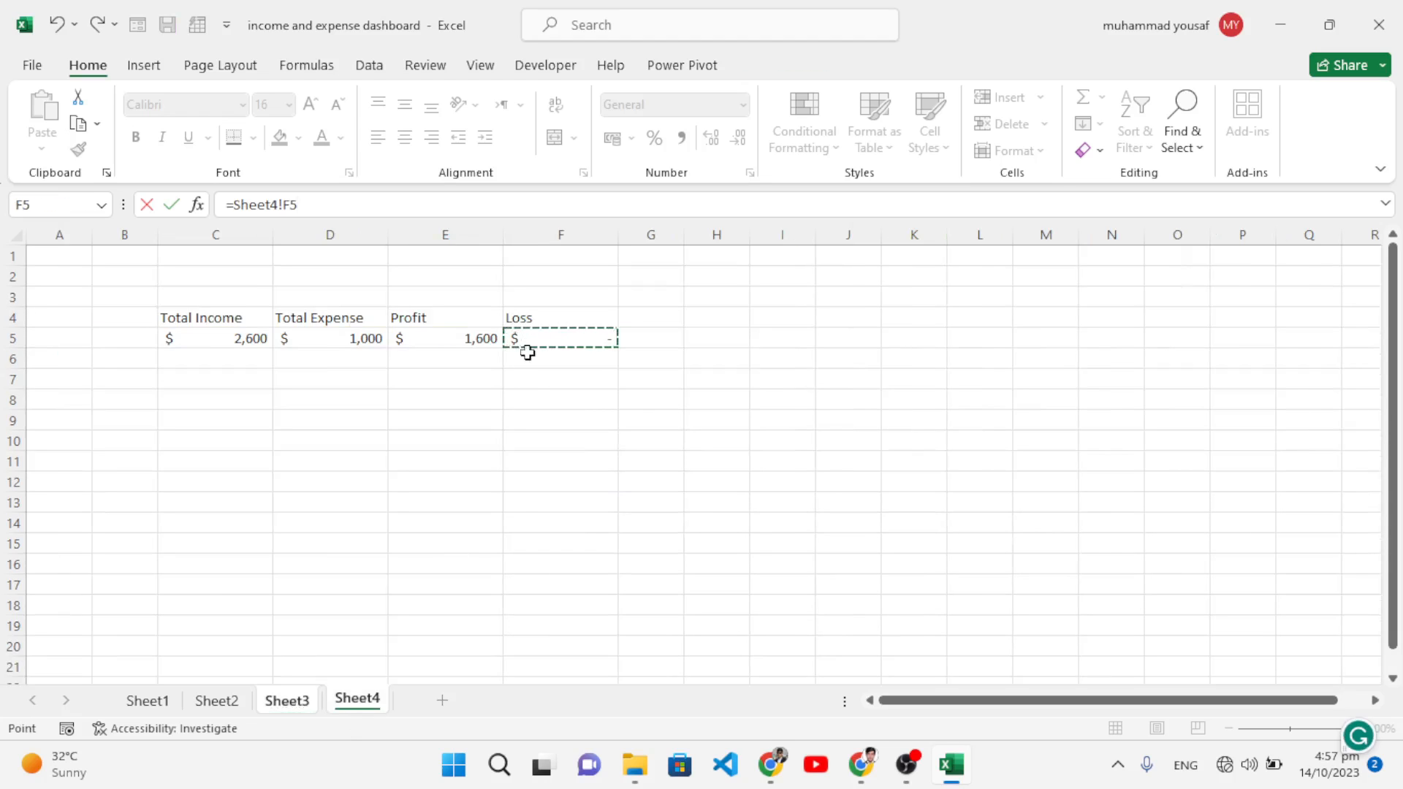
{"action": "key", "text": "Return"}
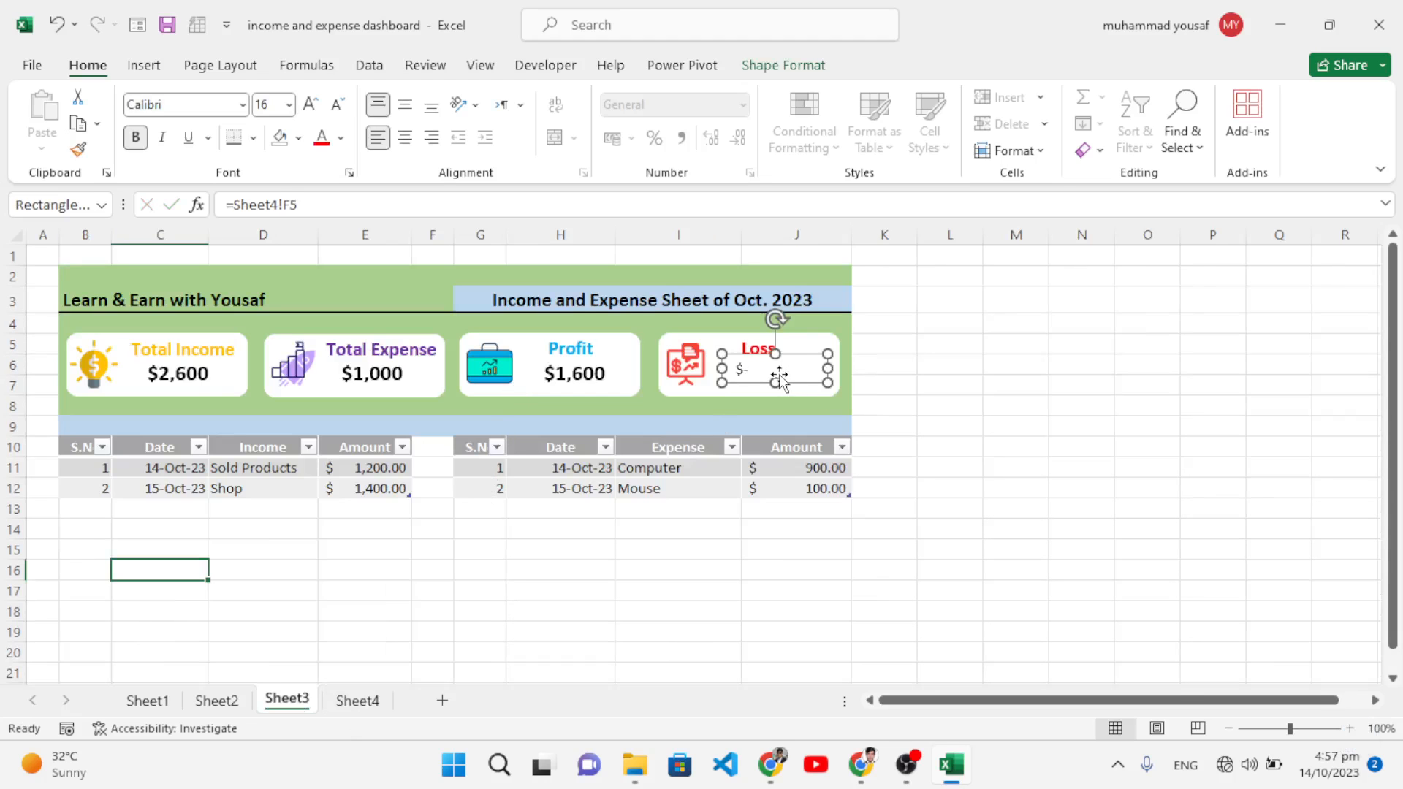
Step: Give the Loss value the Profit card's bold format and nudge it into line
{"action": "left_click", "coordinate": [588, 373]}
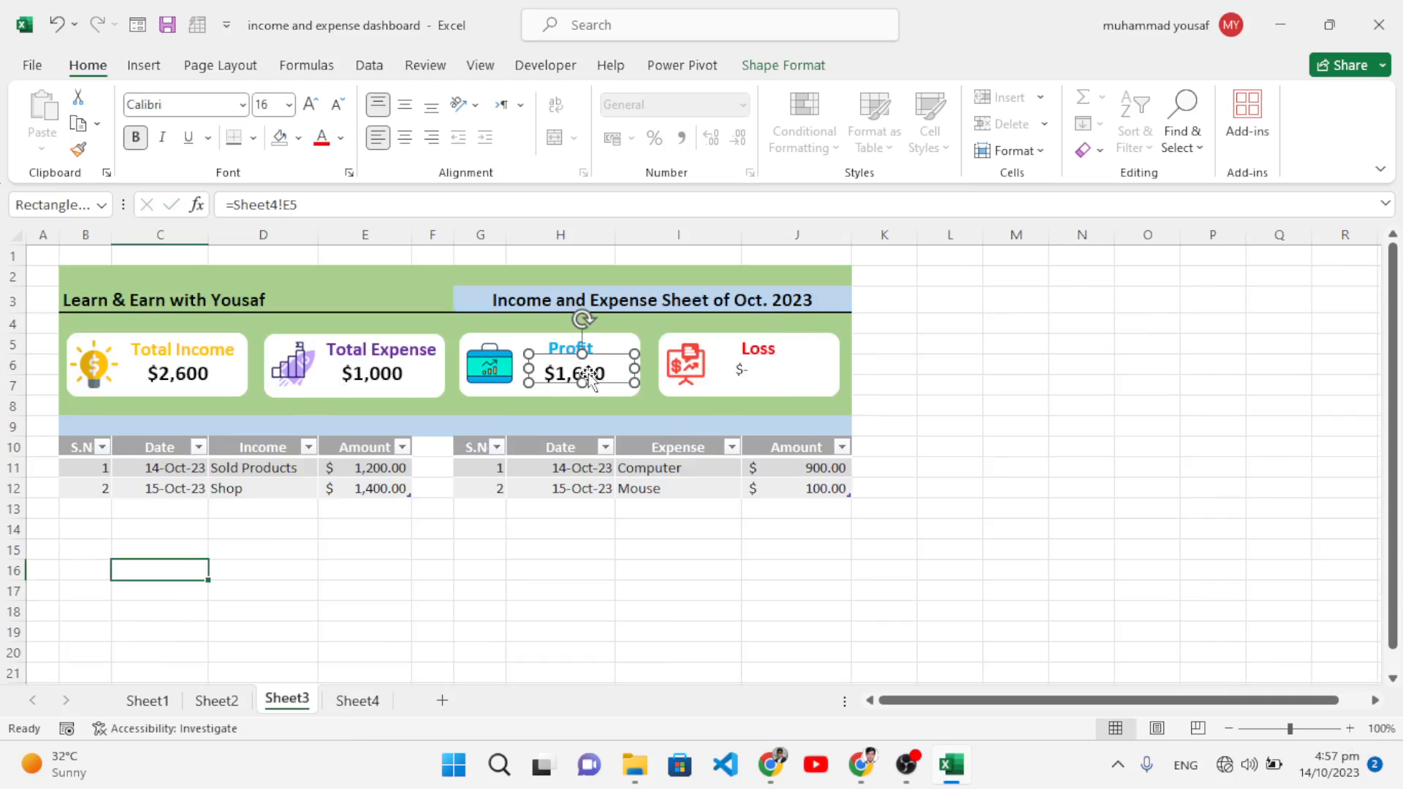
{"action": "left_click", "coordinate": [87, 150]}
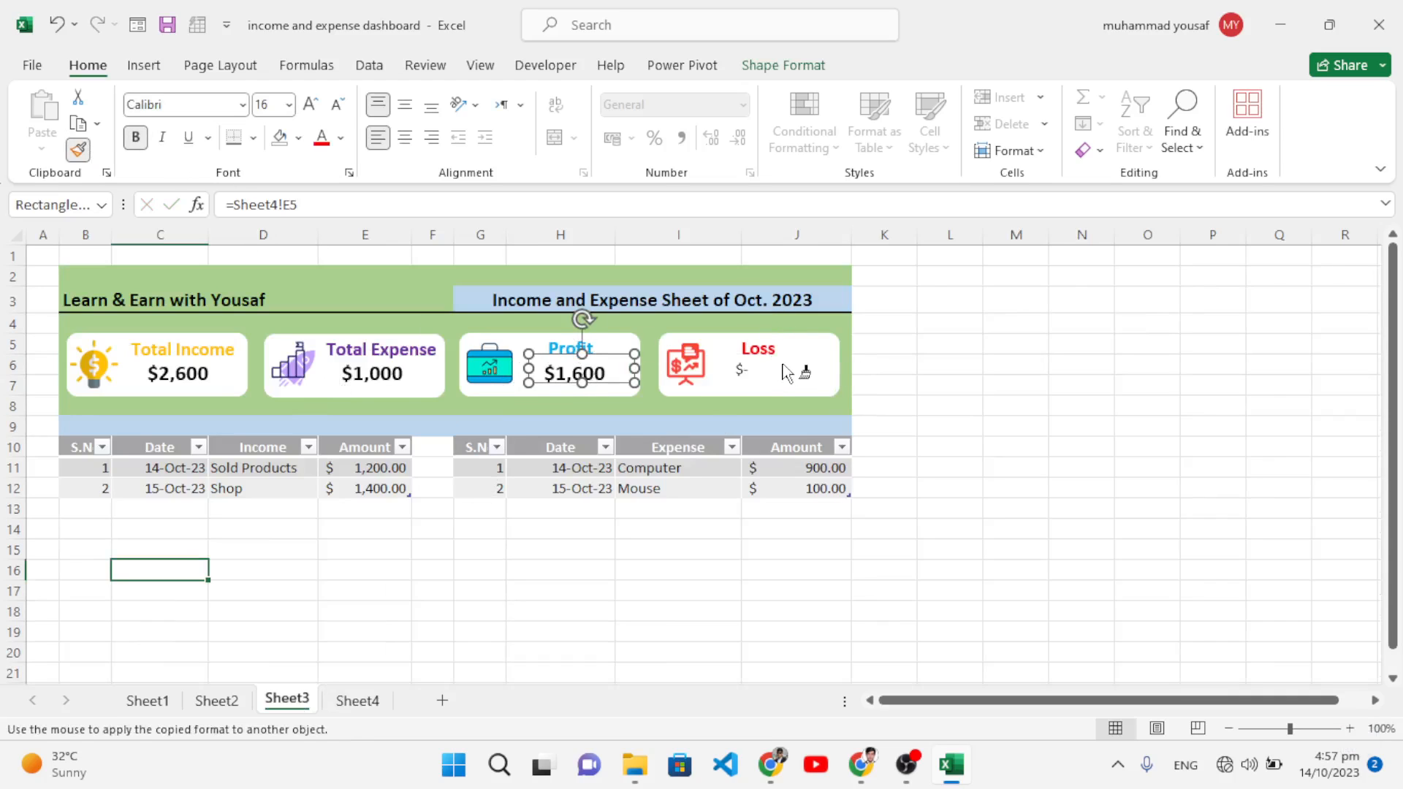
{"action": "left_click", "coordinate": [769, 388]}
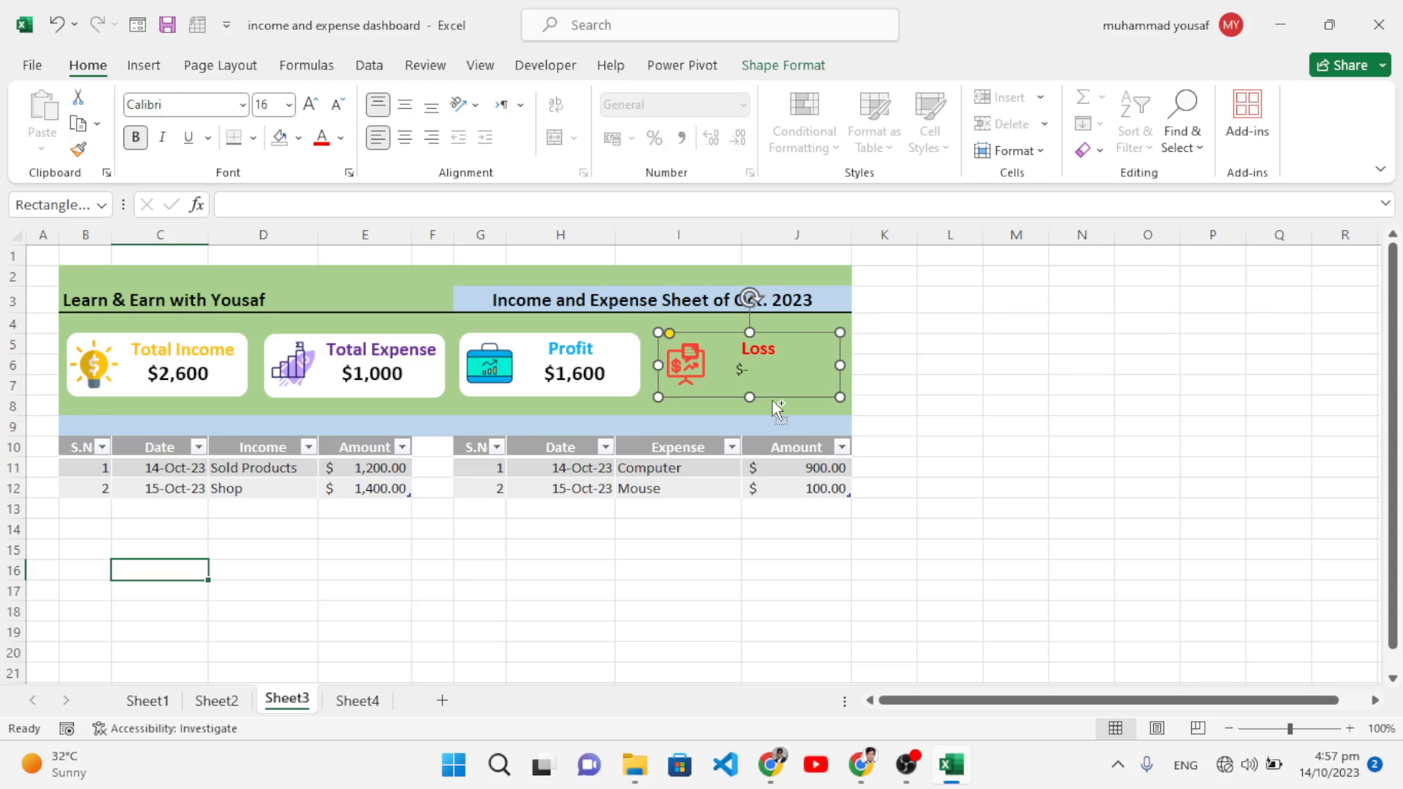
{"action": "key", "text": "ctrl+z"}
{"action": "left_click", "coordinate": [596, 374]}
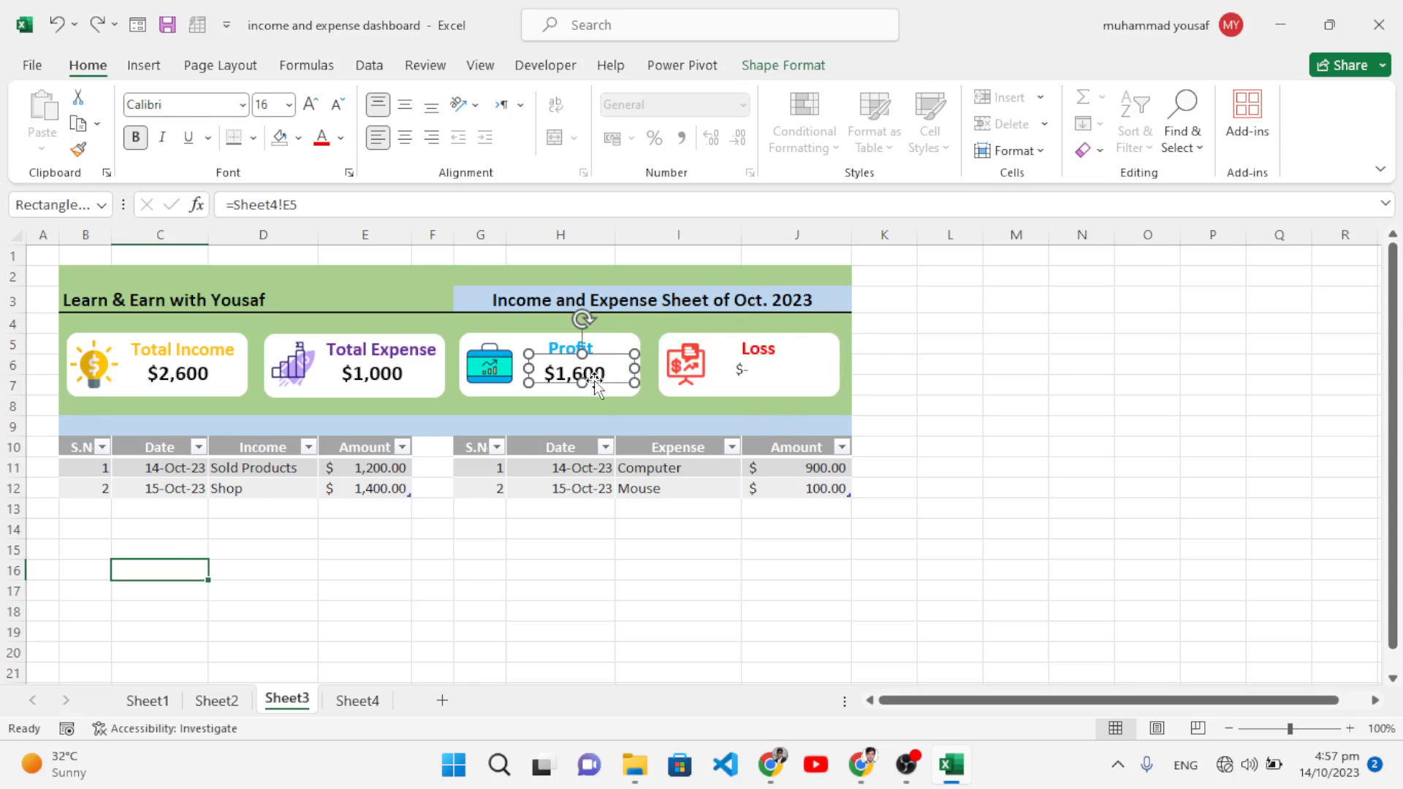
{"action": "left_click", "coordinate": [78, 150]}
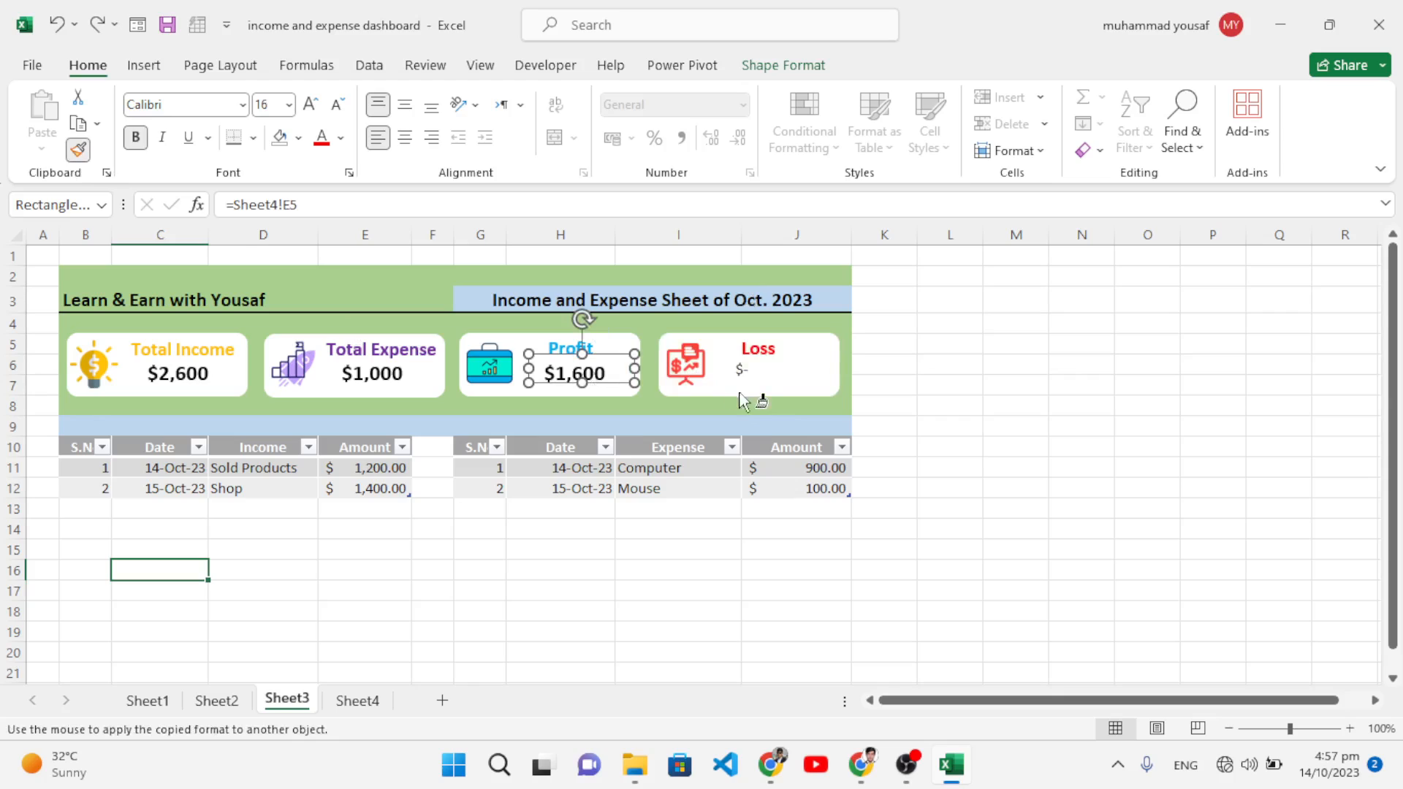
{"action": "left_click", "coordinate": [746, 374]}
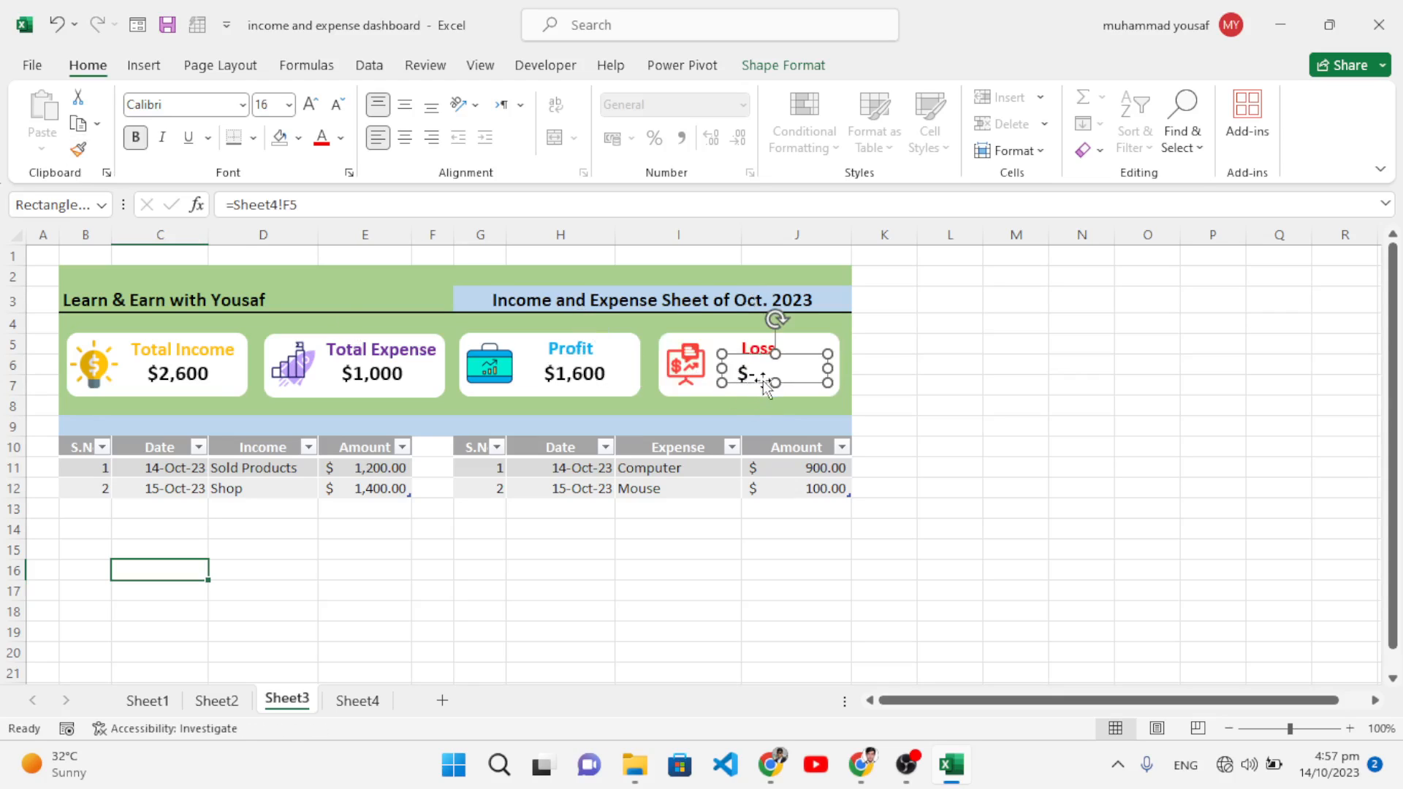
{"action": "left_click_drag", "start_coordinate": [765, 385], "coordinate": [775, 388]}
{"action": "left_click", "coordinate": [975, 491]}
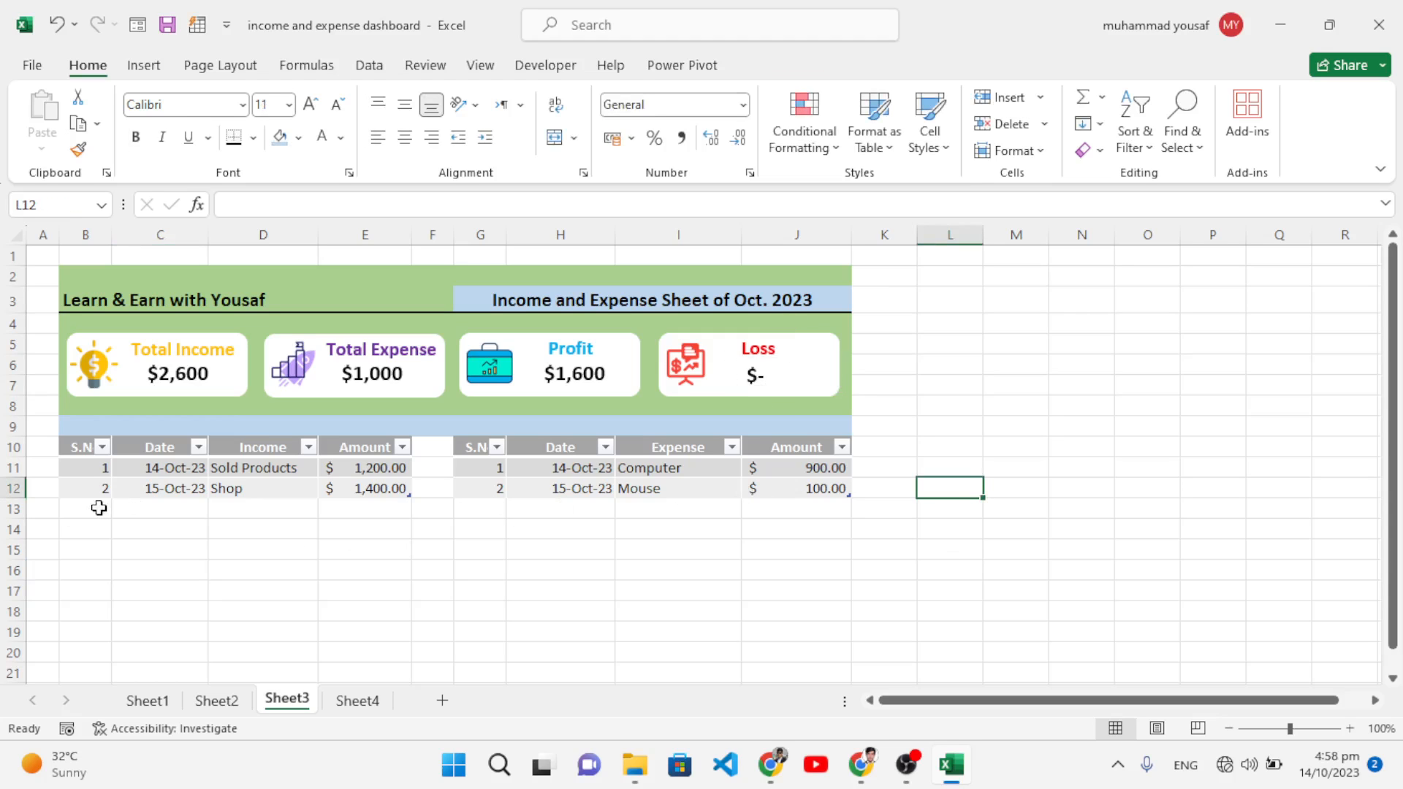
Step: Freeze the panes at row 11 so rows 1–10 with the cards and headers stay fixed
{"action": "scroll", "coordinate": [334, 505], "scroll_direction": "down", "scroll_amount": 1}
{"action": "scroll", "coordinate": [334, 504], "scroll_direction": "up", "scroll_amount": 1}
{"action": "scroll", "coordinate": [498, 549], "scroll_direction": "up", "scroll_amount": 1}
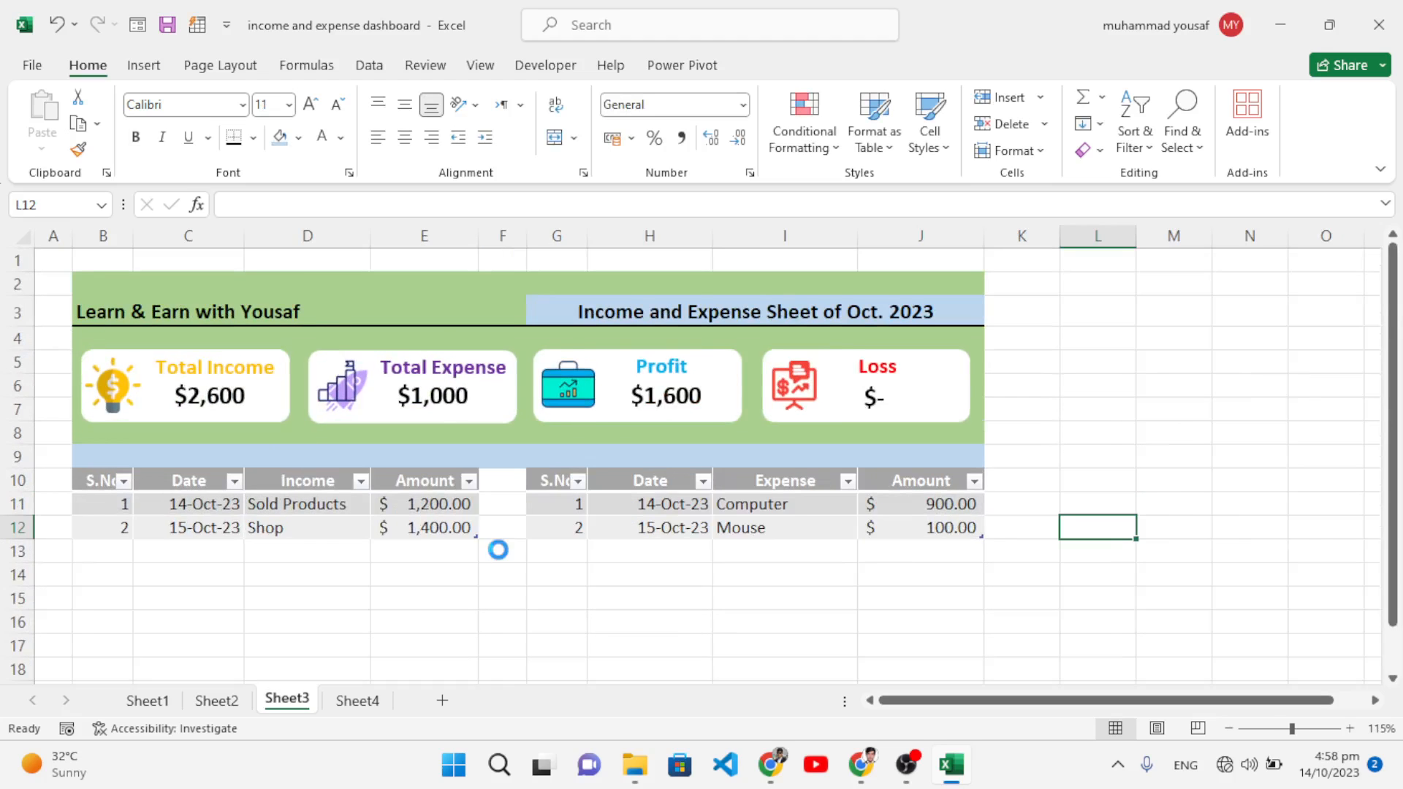
{"action": "scroll", "coordinate": [498, 550], "scroll_direction": "up", "scroll_amount": 1}
{"action": "scroll", "coordinate": [499, 548], "scroll_direction": "up", "scroll_amount": 1}
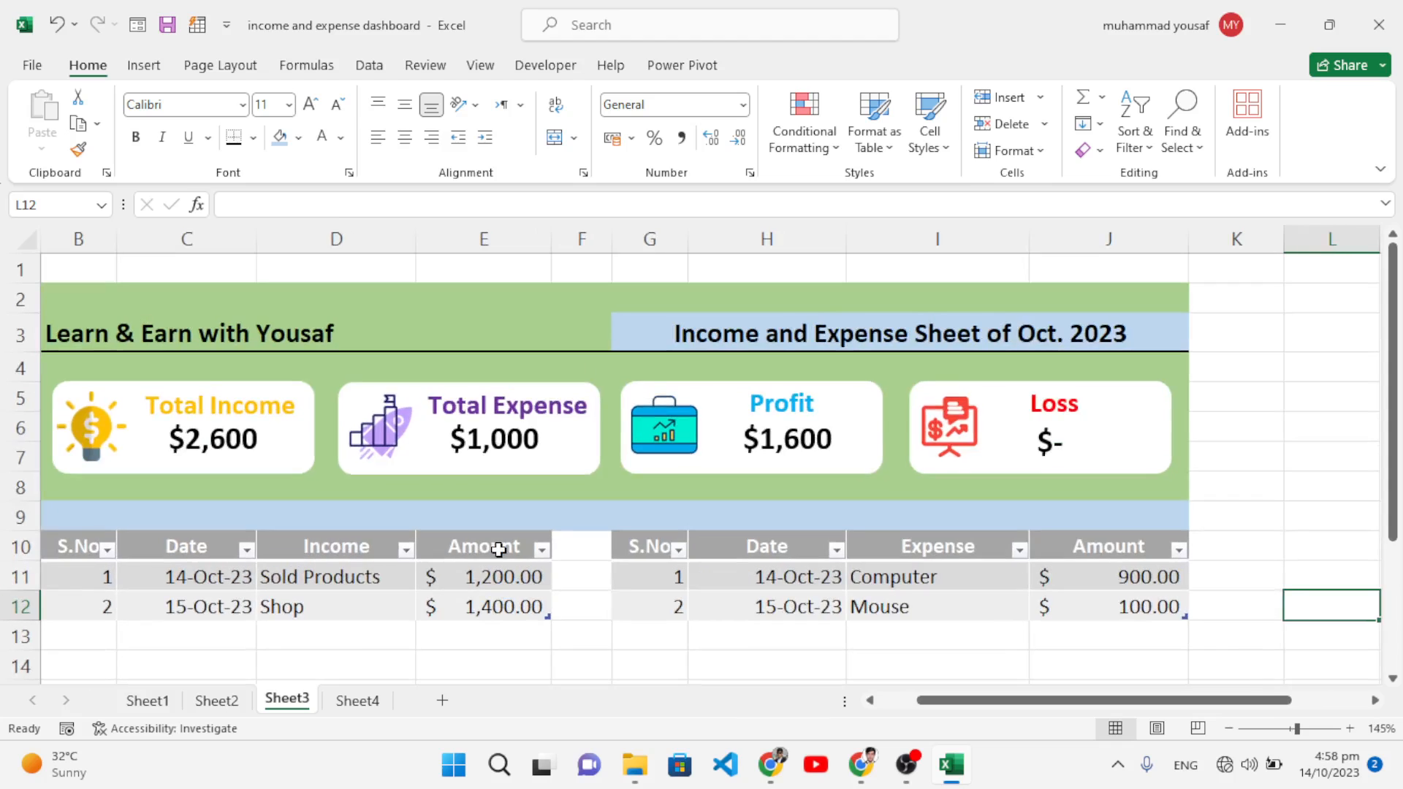
{"action": "left_click_drag", "start_coordinate": [1028, 702], "coordinate": [933, 704]}
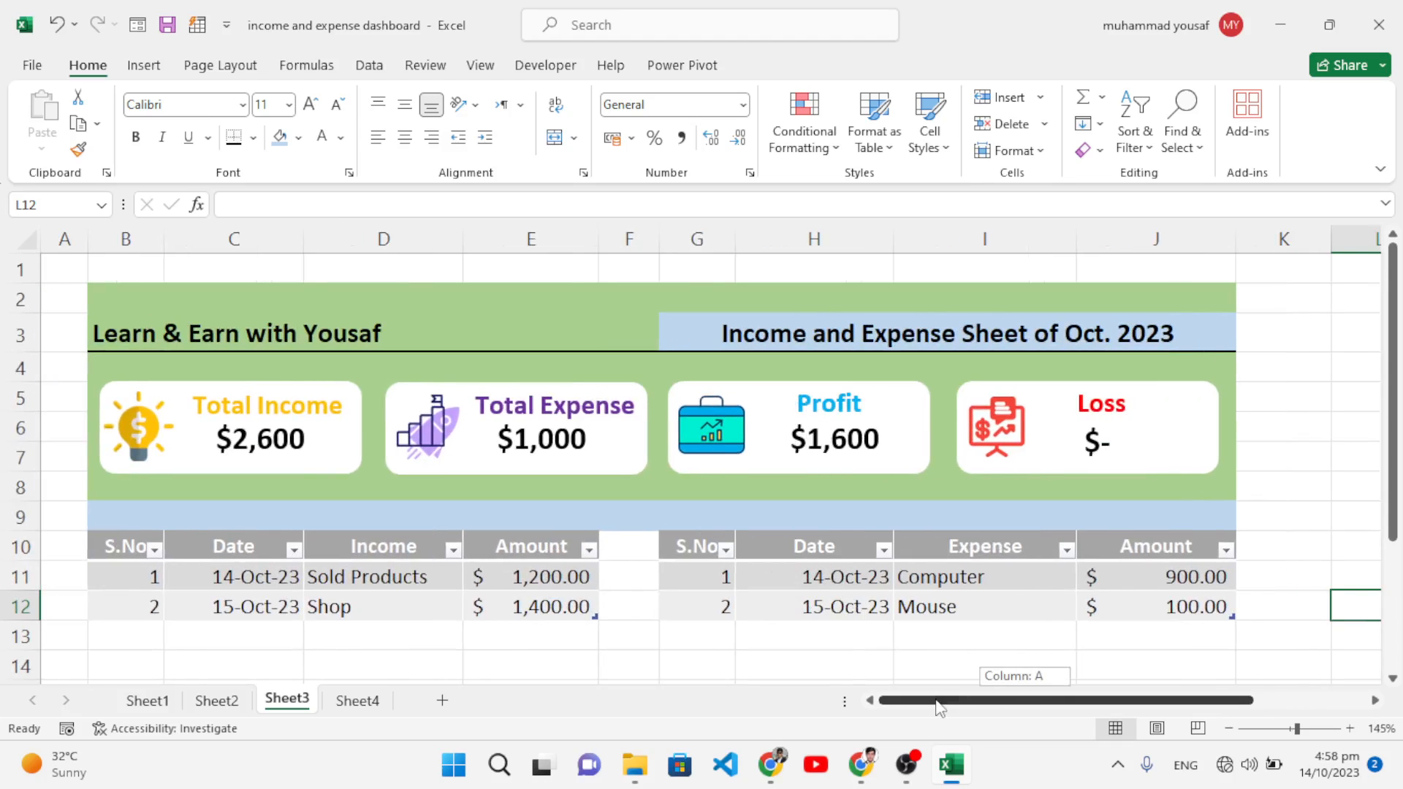
{"action": "left_click", "coordinate": [26, 577]}
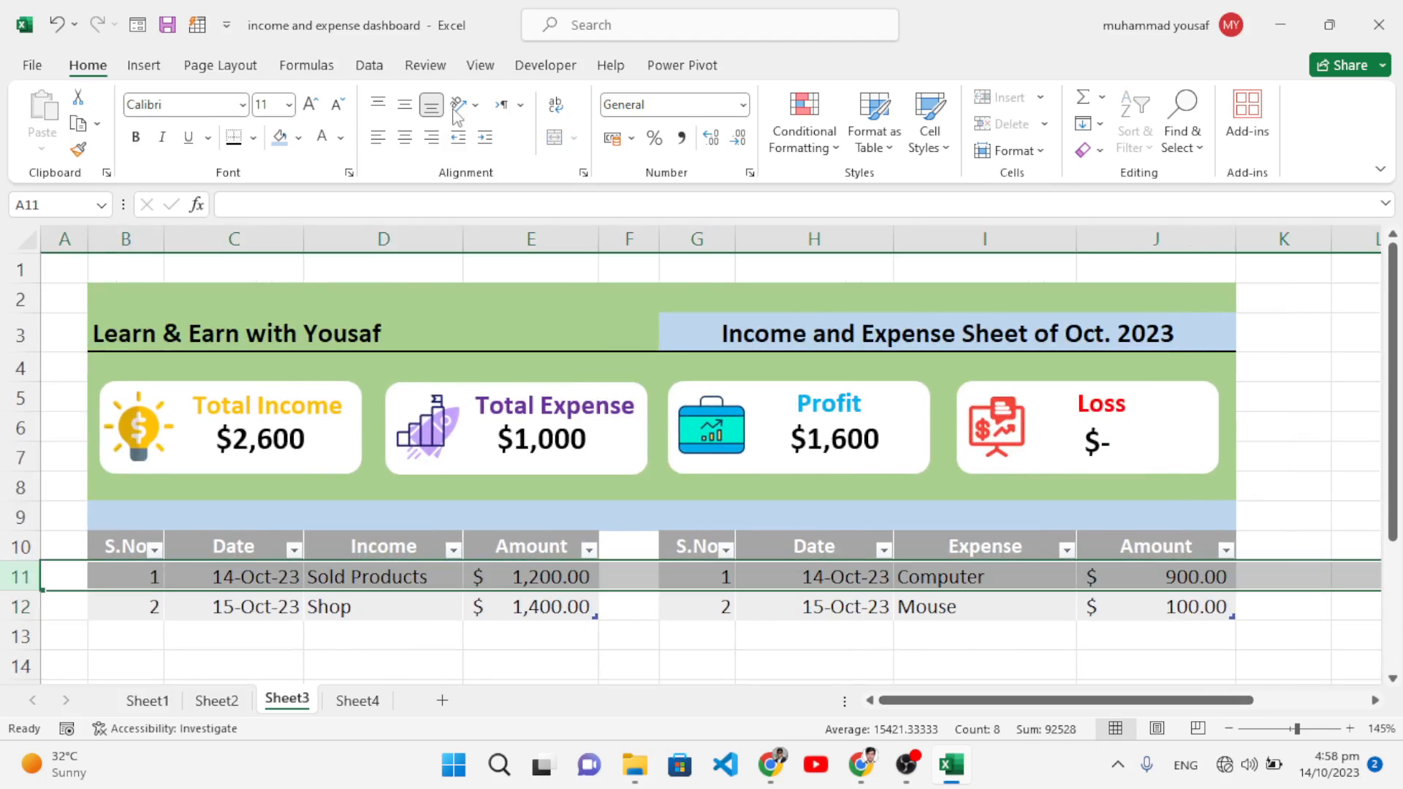
{"action": "left_click", "coordinate": [480, 65]}
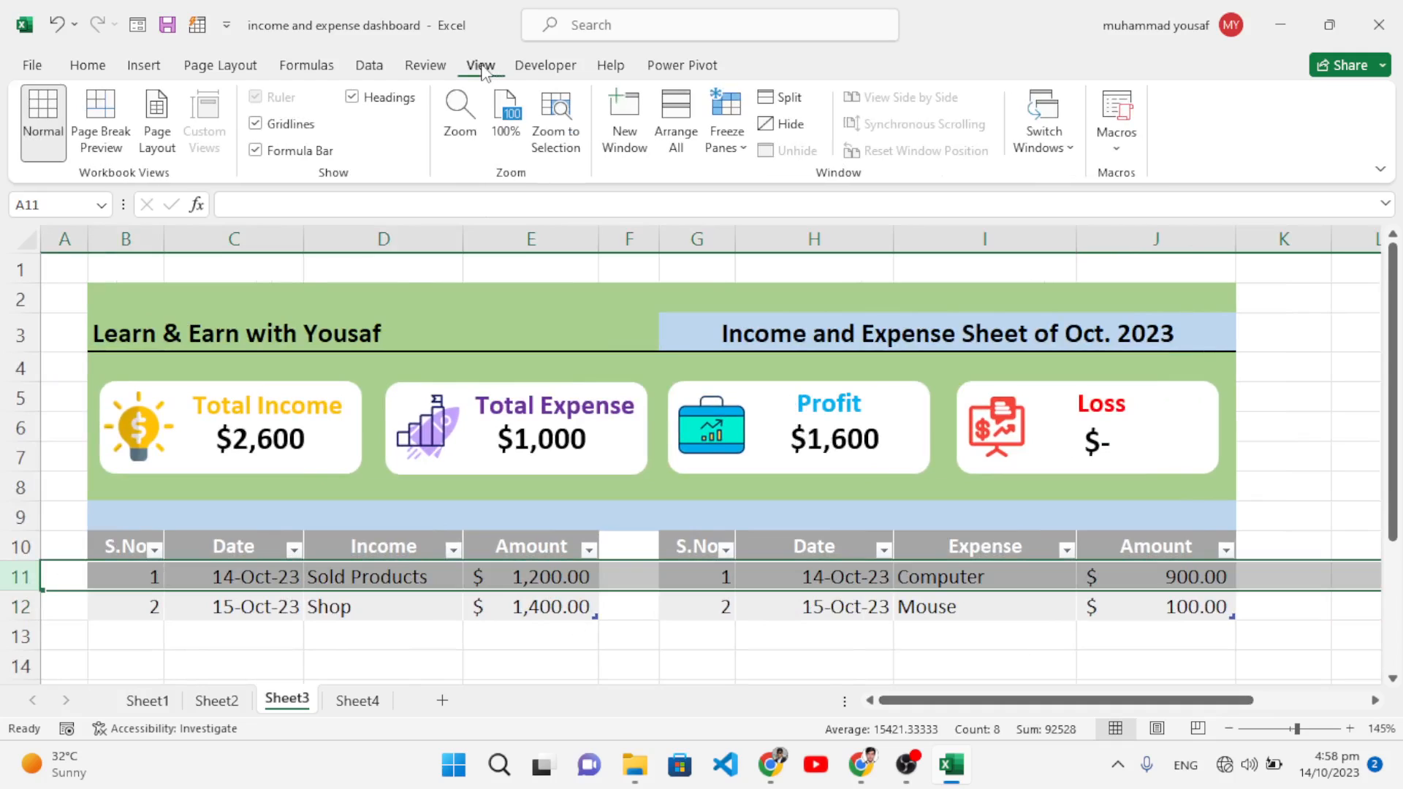
{"action": "left_click", "coordinate": [727, 131]}
{"action": "left_click", "coordinate": [731, 202]}
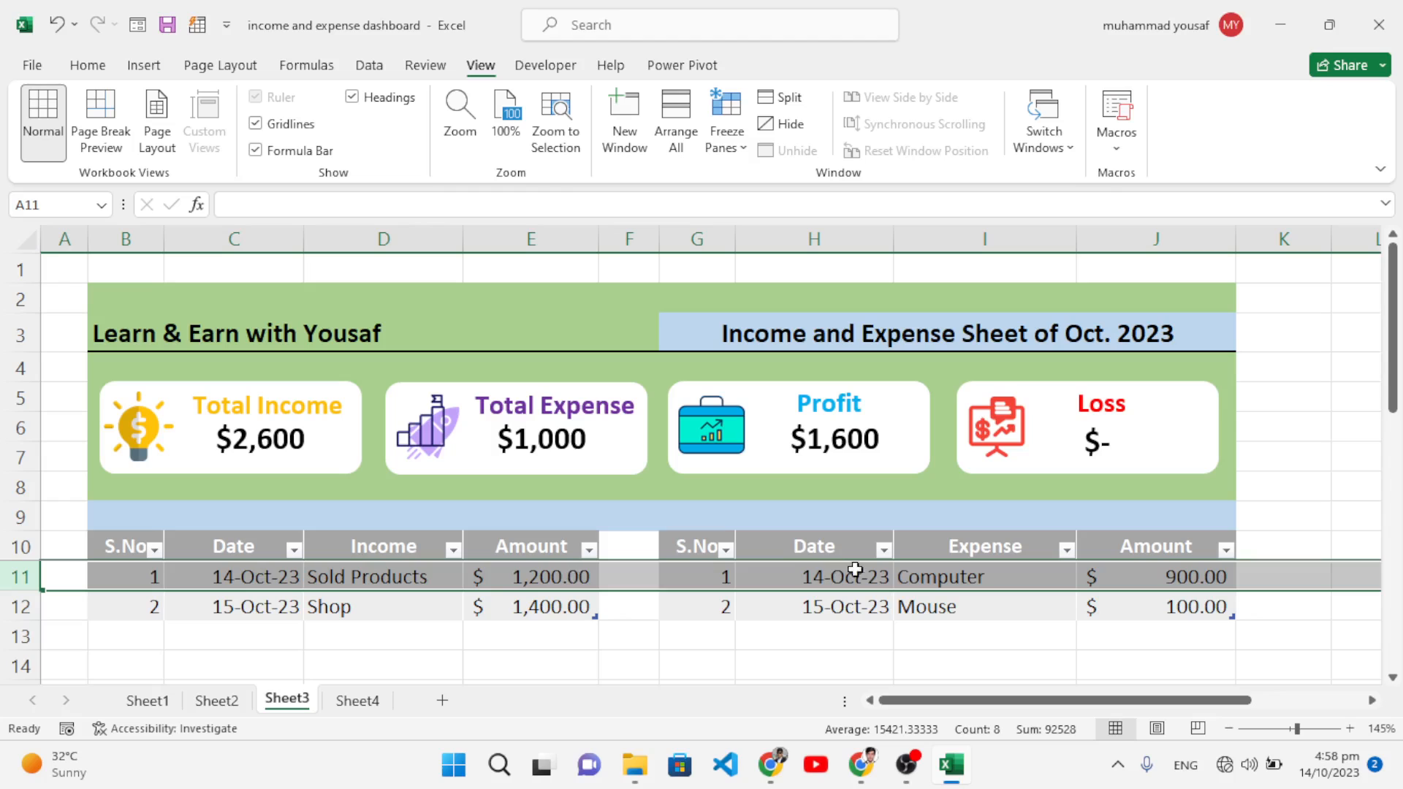
Step: Scroll the data up and down to confirm the frozen header, then deselect by picking a cell
{"action": "scroll", "coordinate": [942, 623], "scroll_direction": "down", "scroll_amount": 4}
{"action": "scroll", "coordinate": [943, 623], "scroll_direction": "up", "scroll_amount": 4}
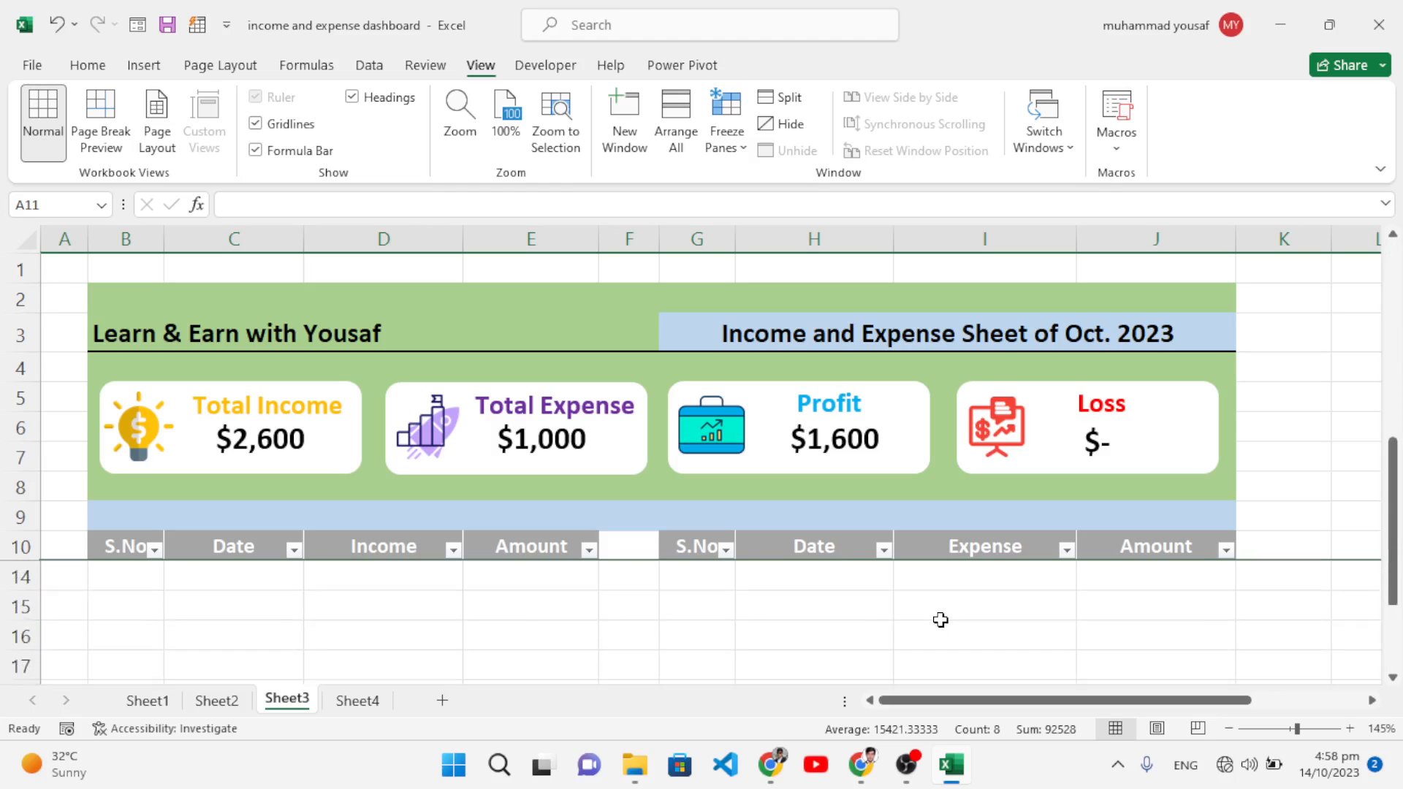
{"action": "scroll", "coordinate": [939, 619], "scroll_direction": "down", "scroll_amount": 1}
{"action": "scroll", "coordinate": [940, 619], "scroll_direction": "up", "scroll_amount": 1}
{"action": "scroll", "coordinate": [938, 616], "scroll_direction": "down", "scroll_amount": 1}
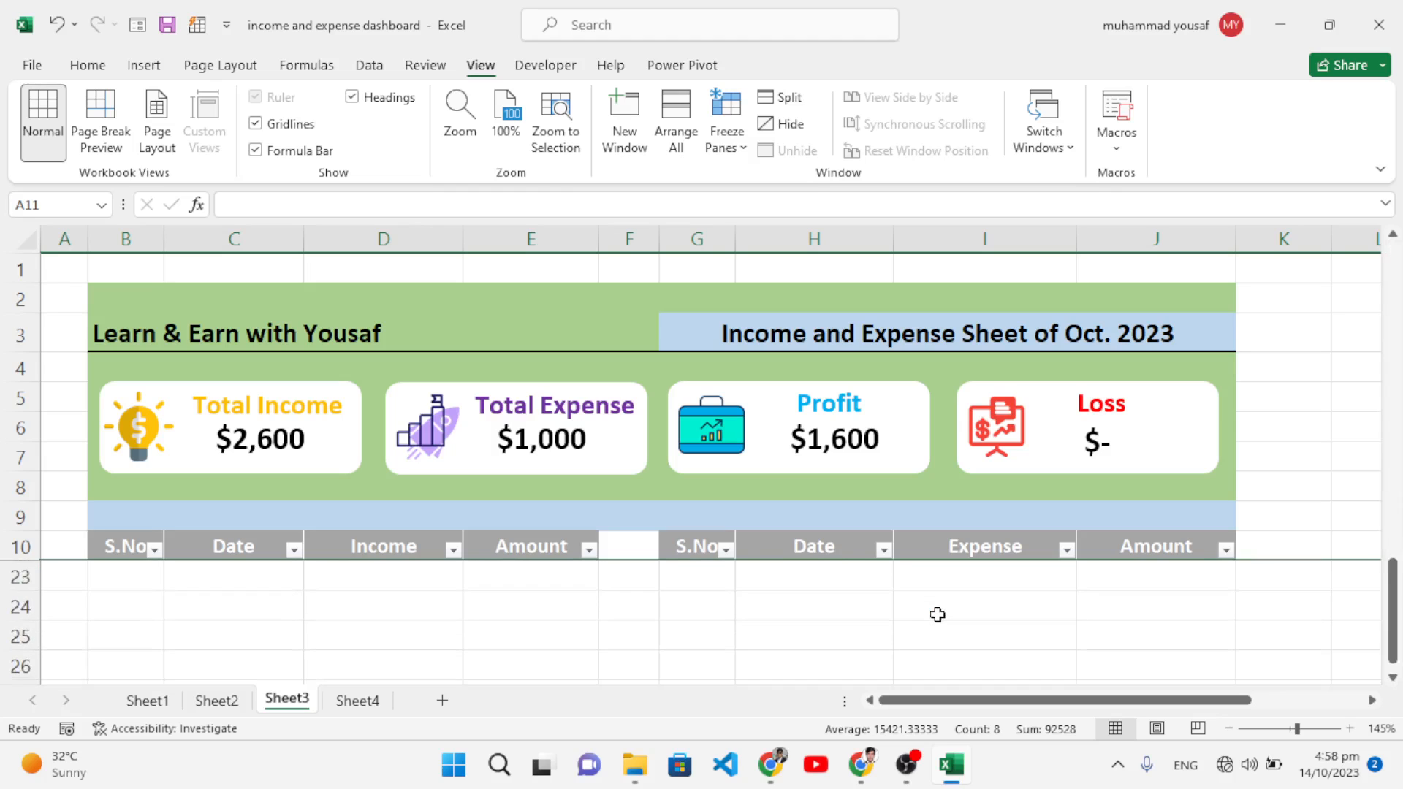
{"action": "scroll", "coordinate": [938, 616], "scroll_direction": "up", "scroll_amount": 1}
{"action": "left_click", "coordinate": [1286, 511]}
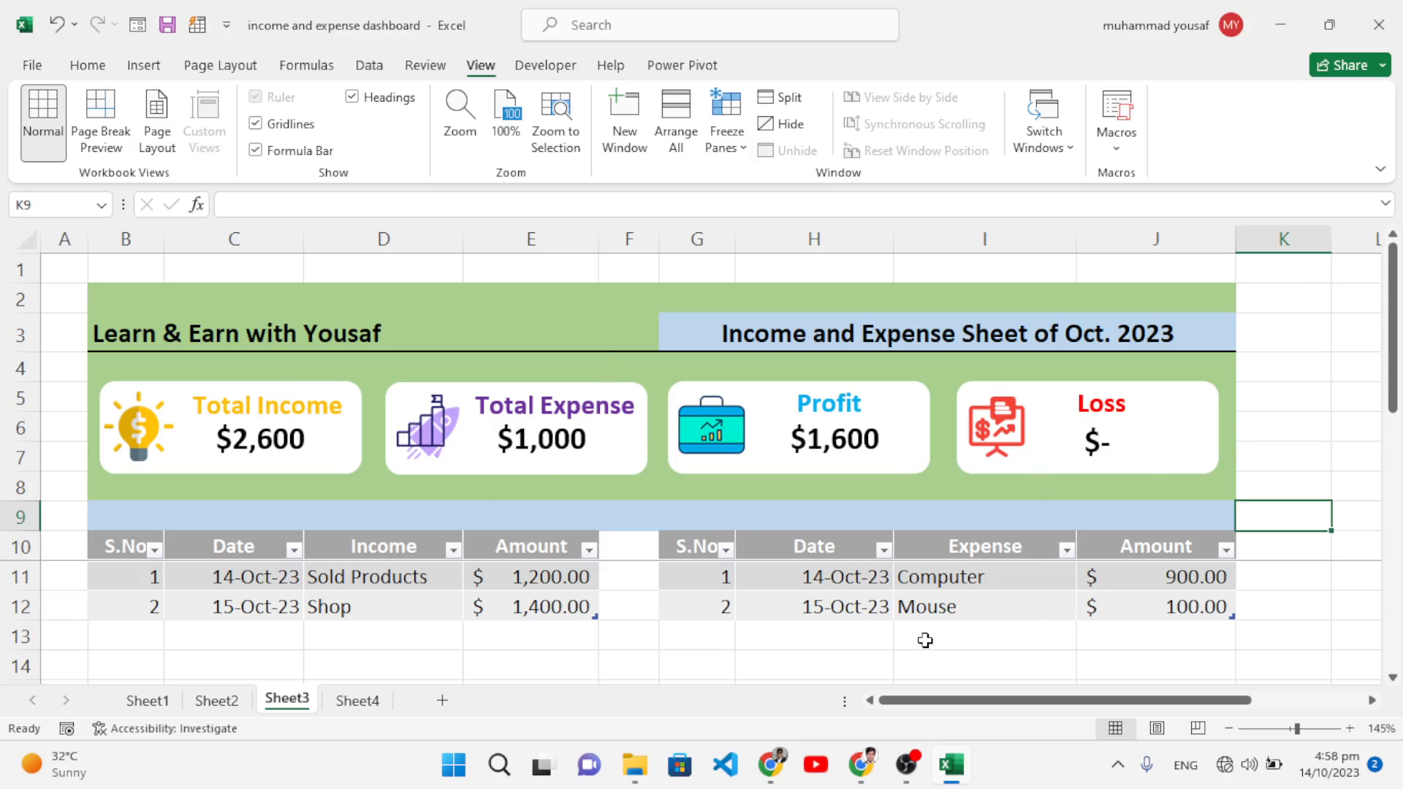
Step: Start expense row 13 with serial number 3 and the date 16-Oct-23 filled from above
{"action": "left_click", "coordinate": [699, 639]}
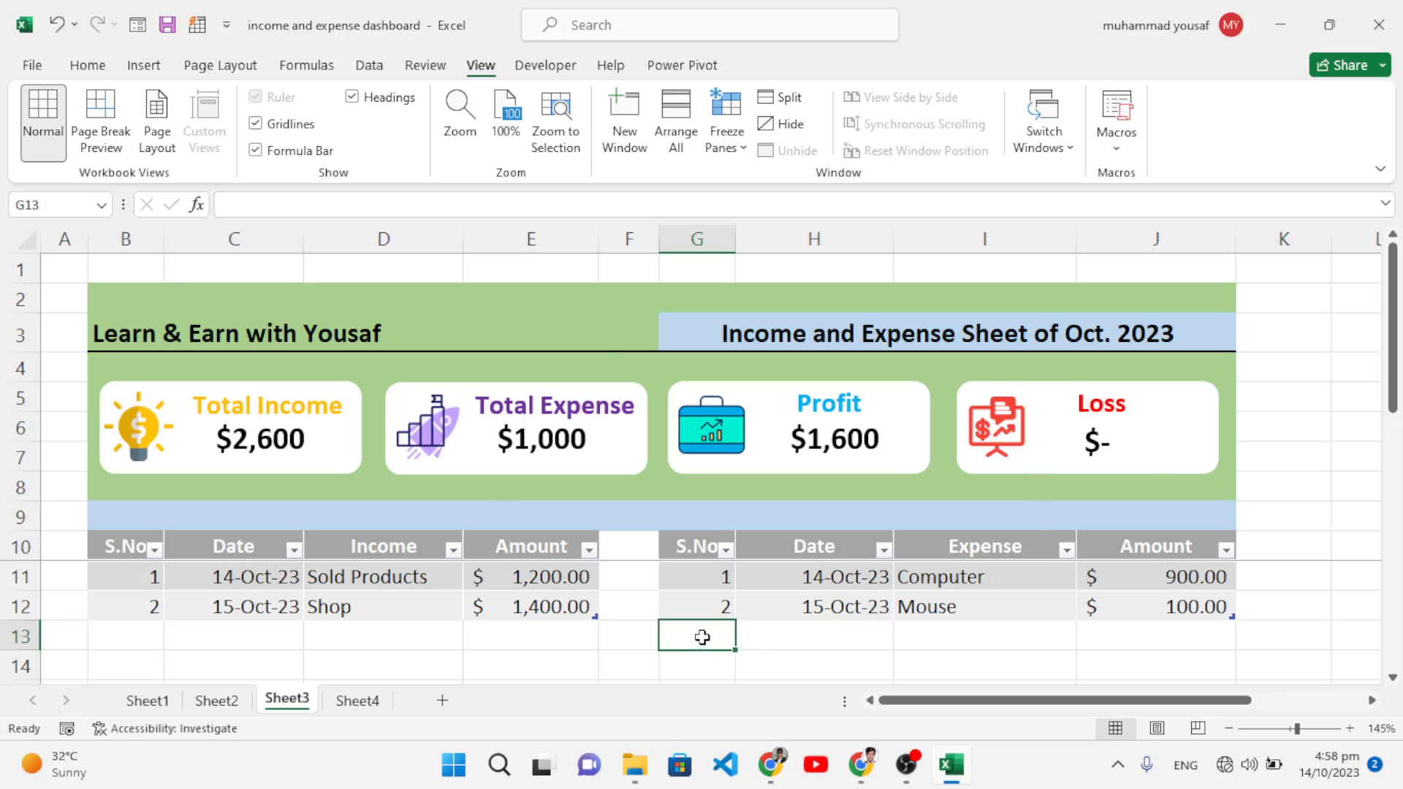
{"action": "type", "text": "3"}
{"action": "left_click", "coordinate": [801, 634]}
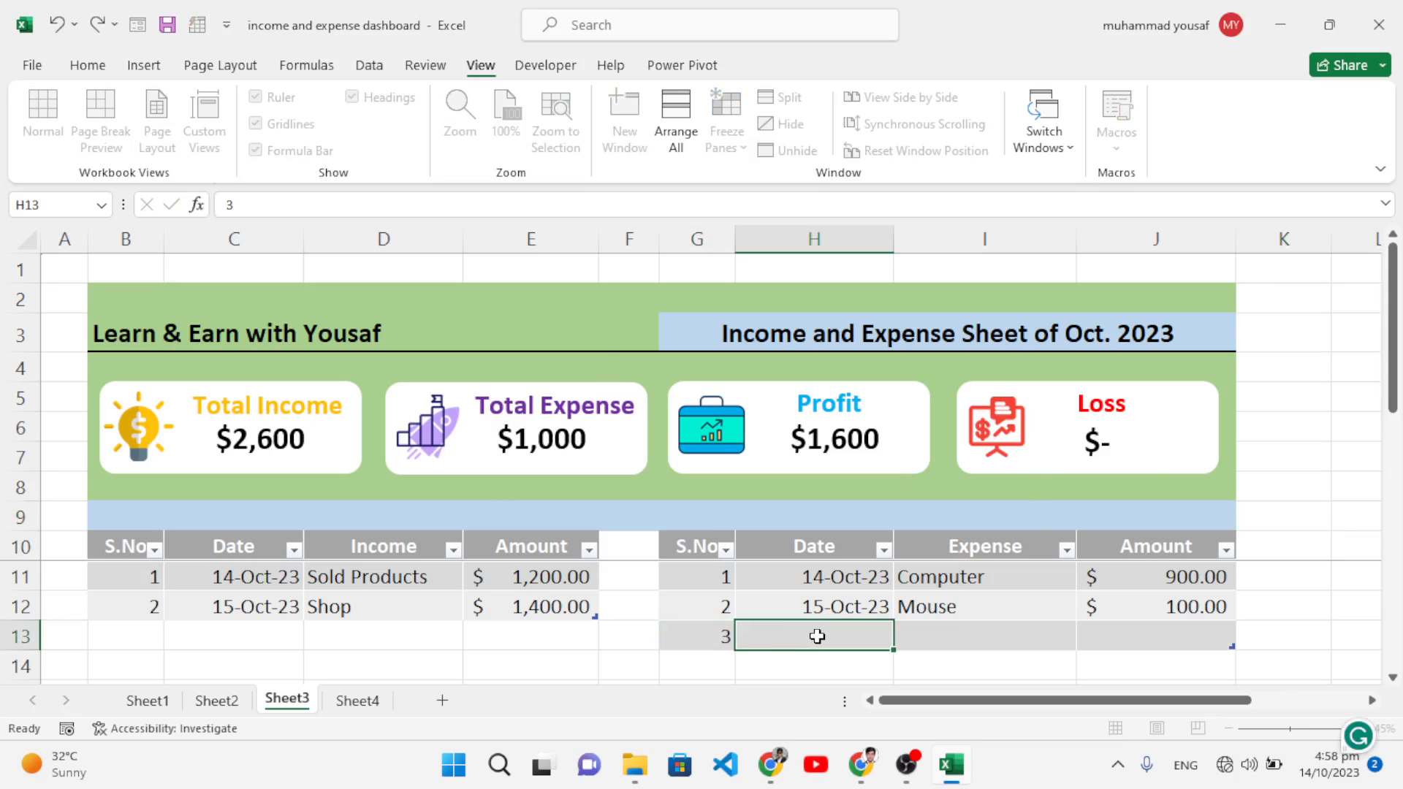
{"action": "left_click", "coordinate": [820, 594]}
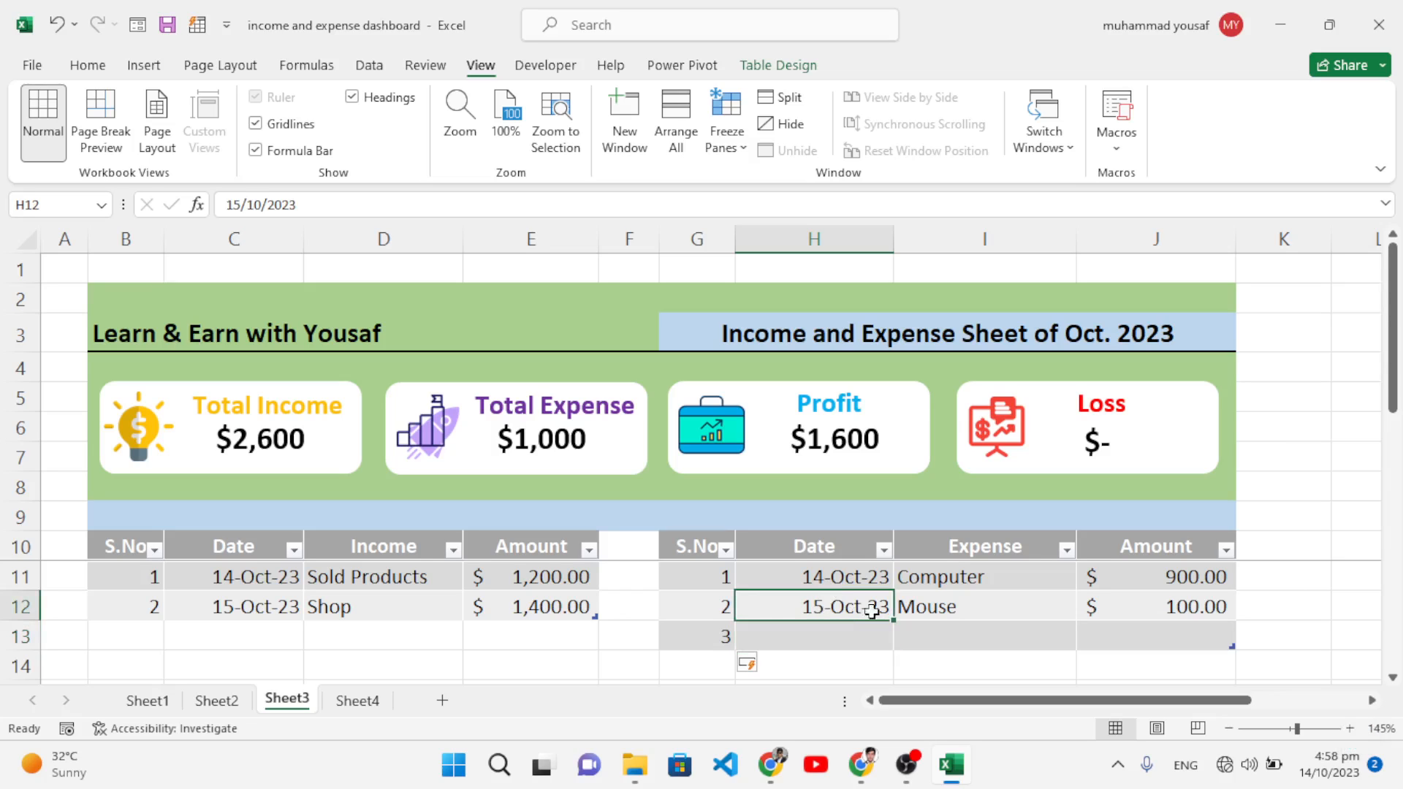
{"action": "left_click_drag", "start_coordinate": [893, 621], "coordinate": [890, 639]}
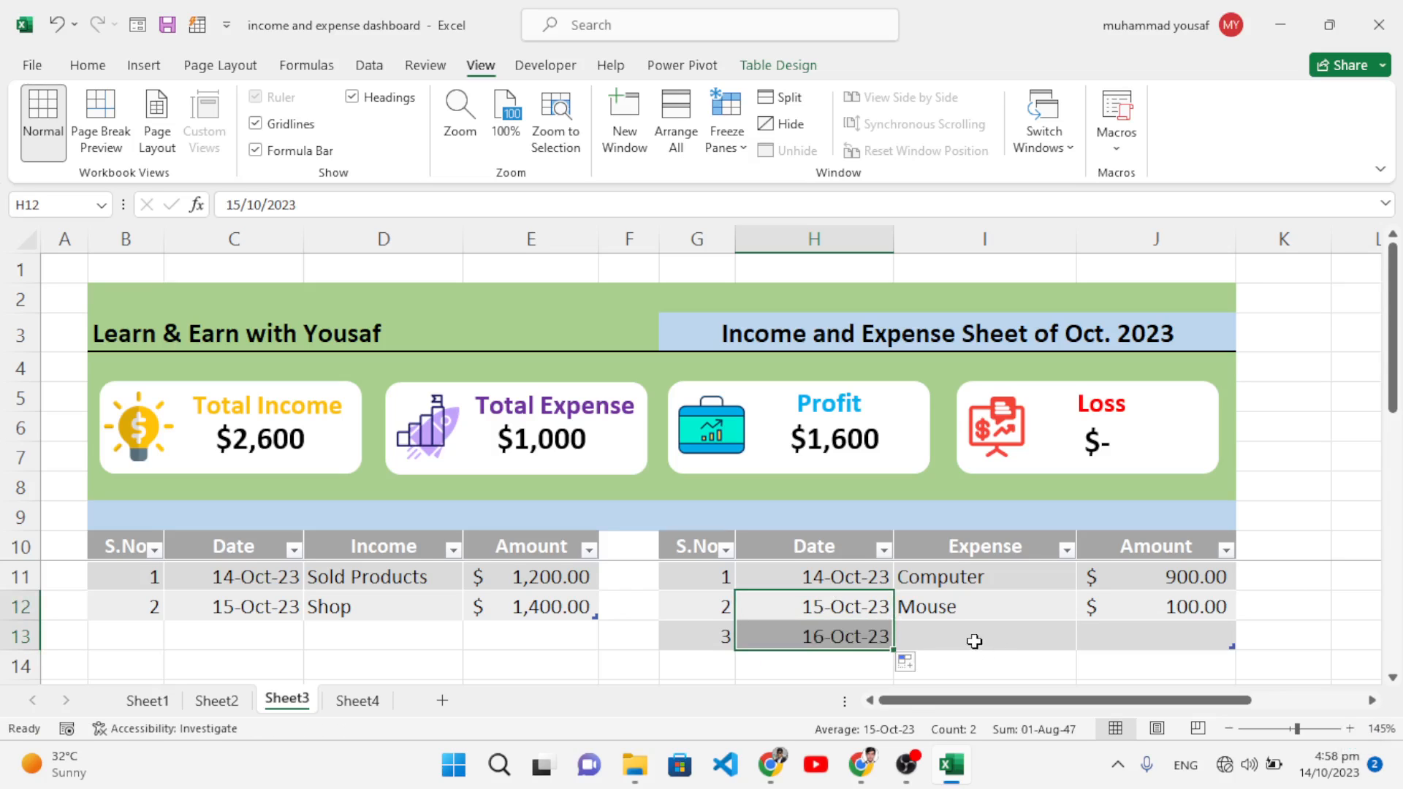
{"action": "left_click", "coordinate": [978, 639]}
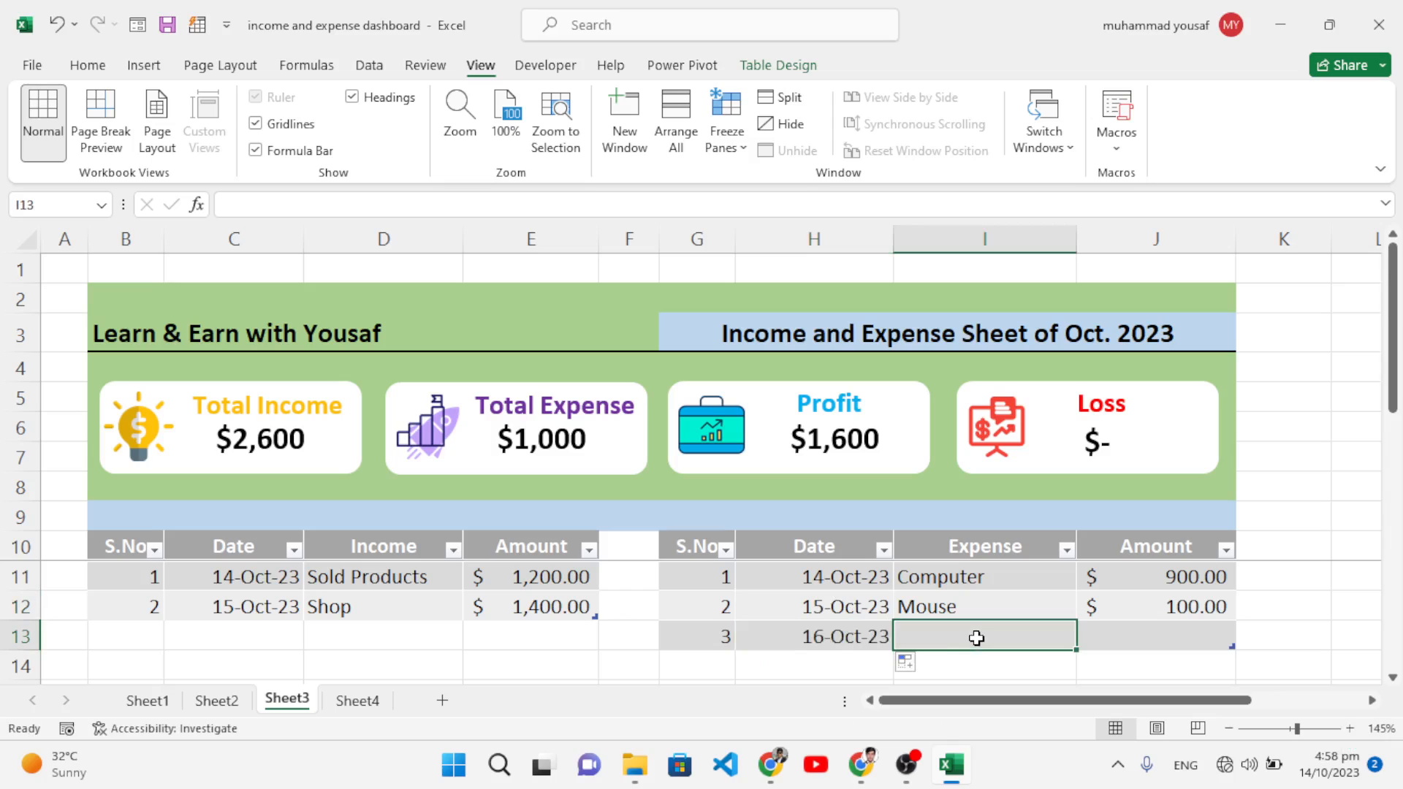
Step: Enter the Screen expense at 1400 in row 13 and a 1200 amount in J14
{"action": "type", "text": "Screen"}
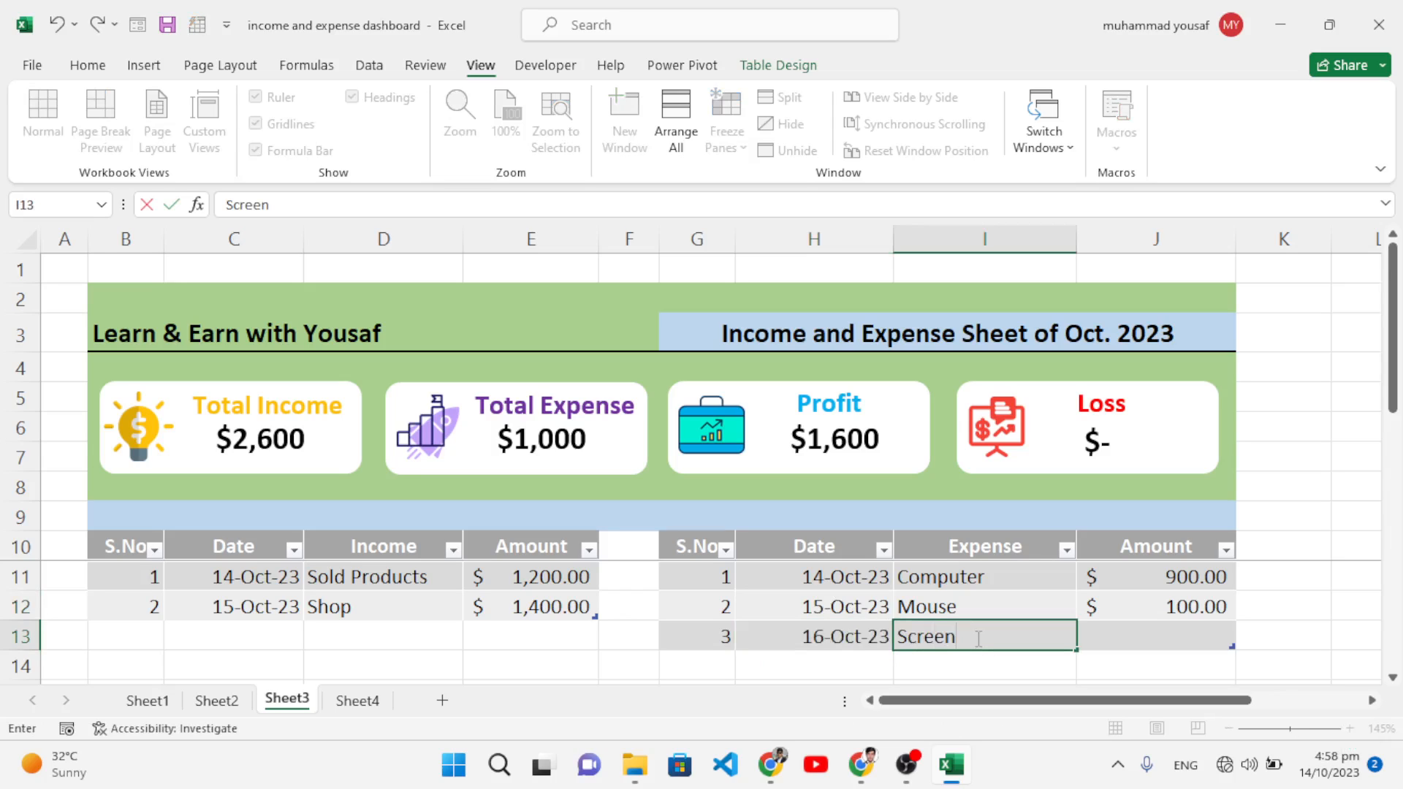
{"action": "left_click", "coordinate": [1147, 631]}
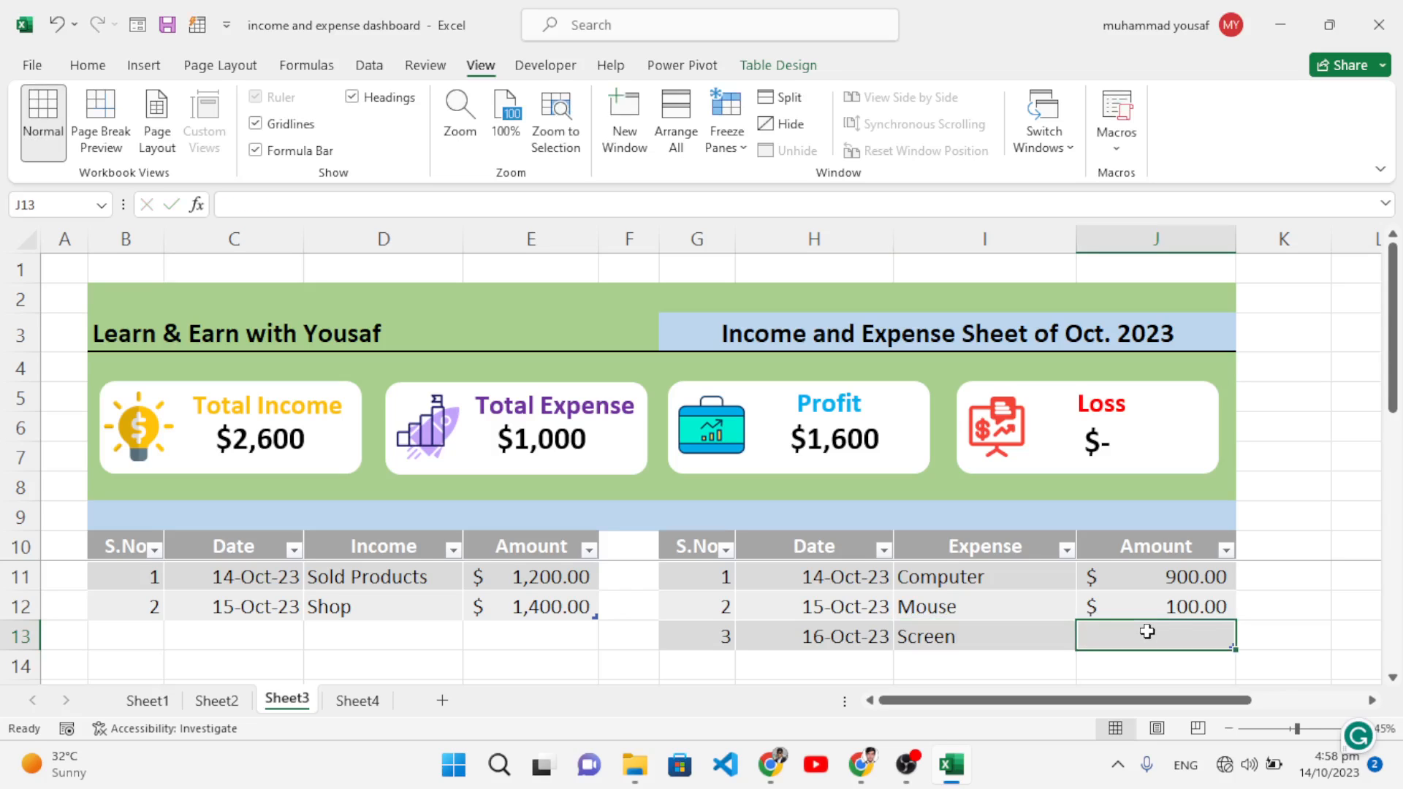
{"action": "type", "text": "1"}
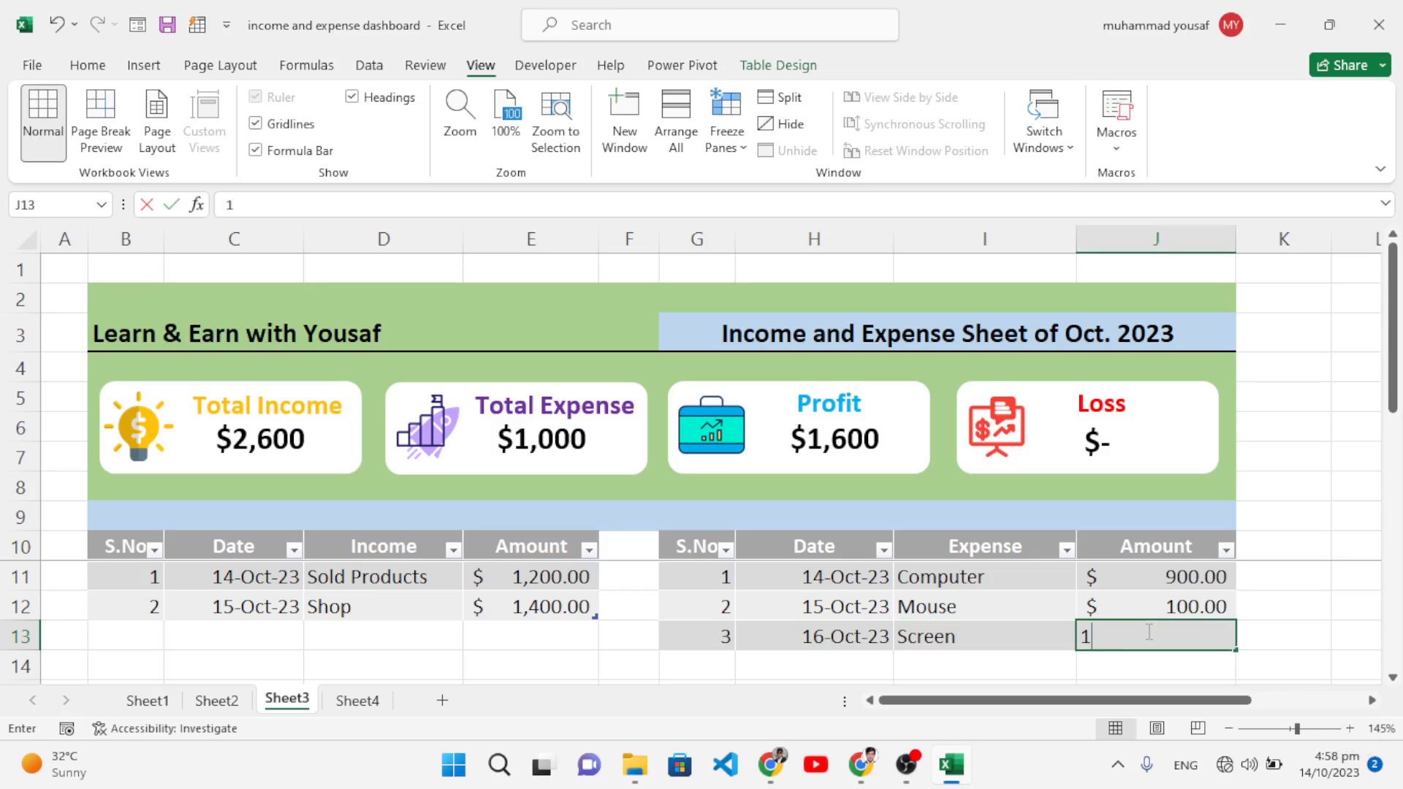
{"action": "type", "text": "400"}
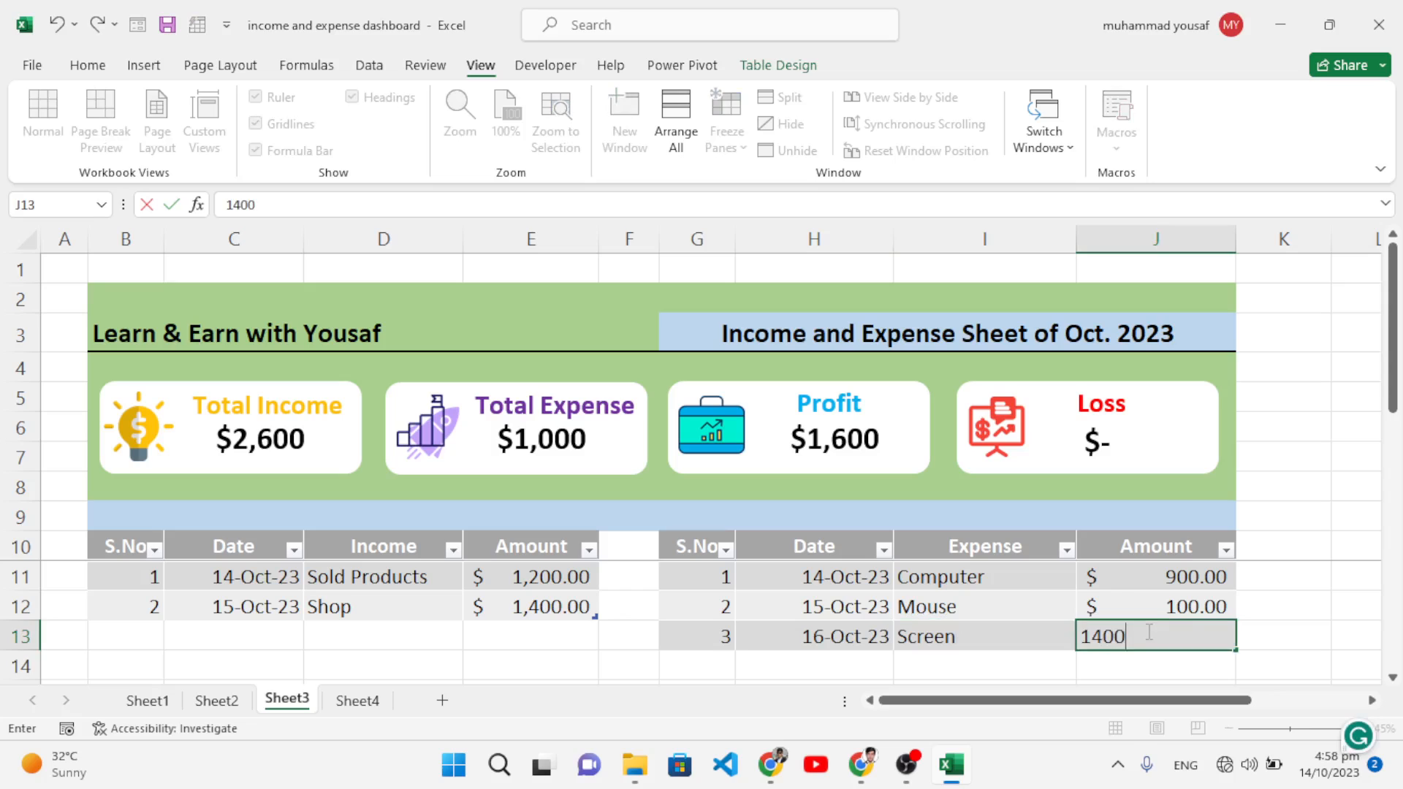
{"action": "key", "text": "Return"}
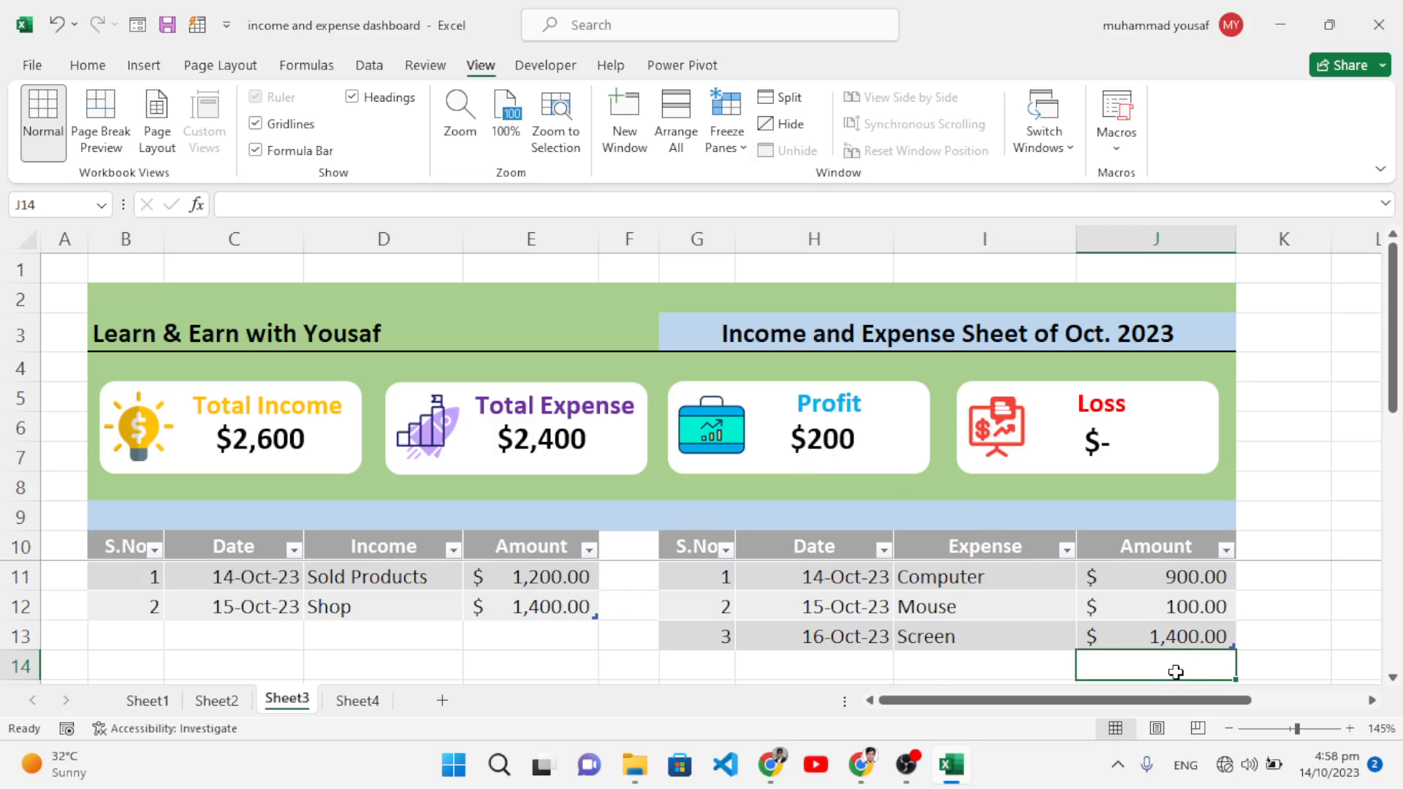
{"action": "type", "text": "1200"}
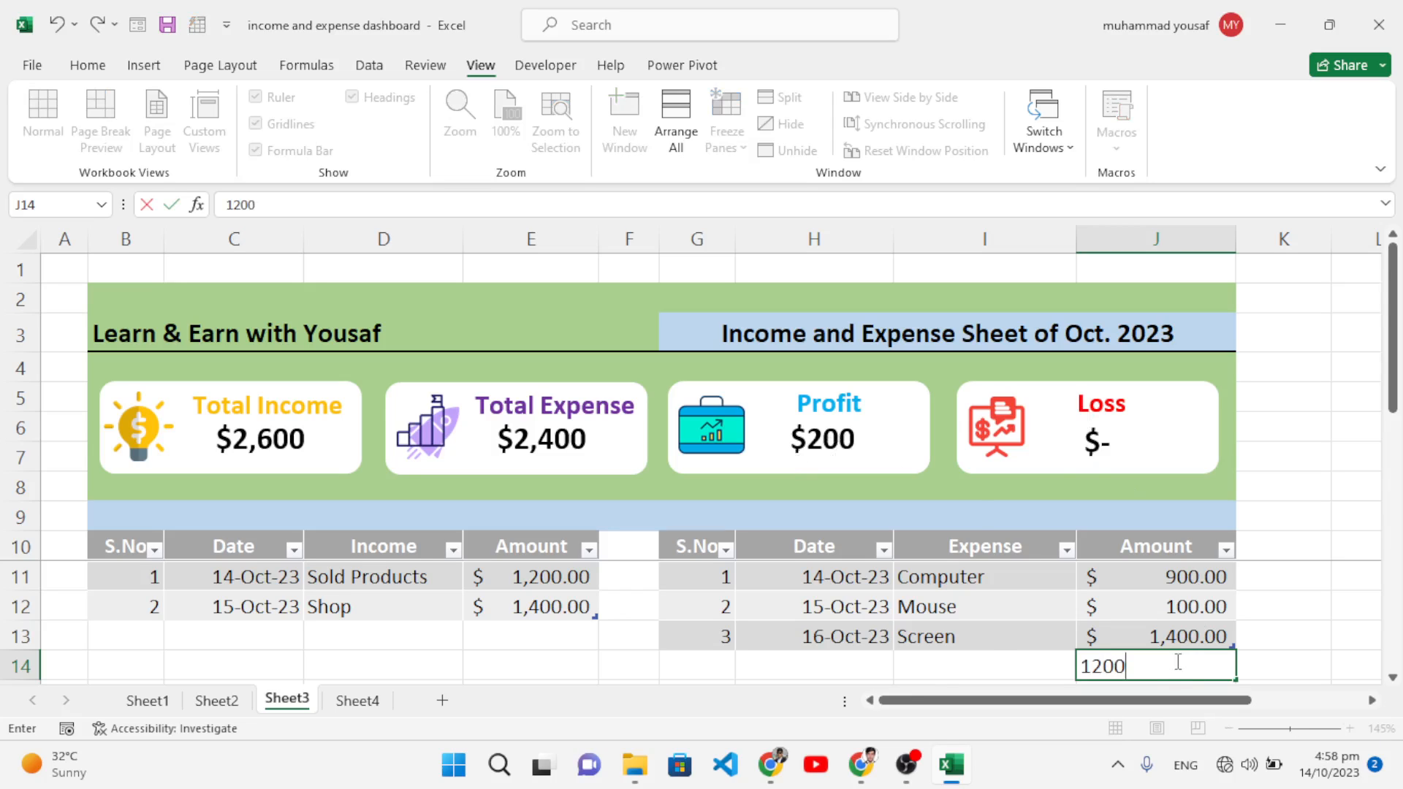
{"action": "key", "text": "Return"}
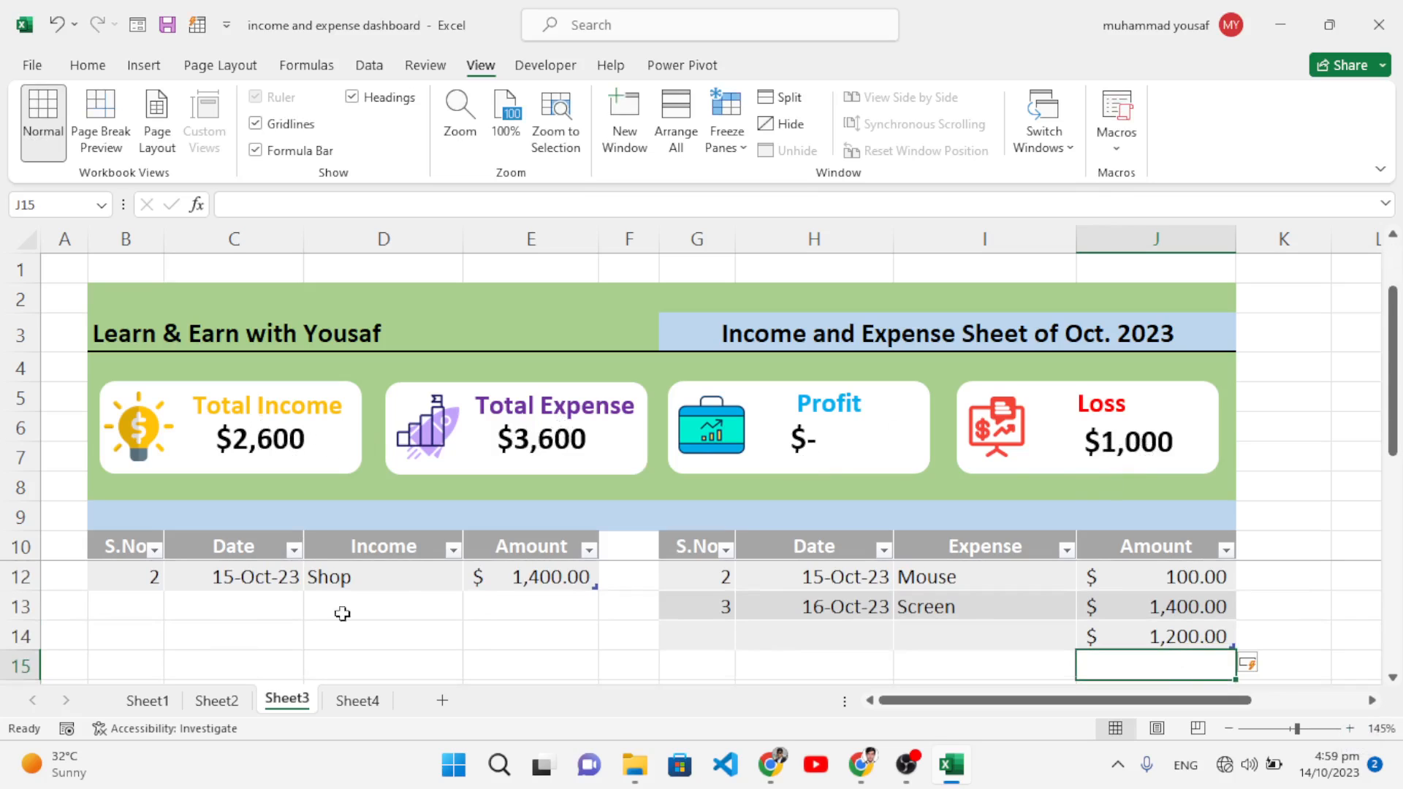
Step: Turn off gridlines on the Sheet3 dashboard, then switch to Sheet2 with the totals summary
{"action": "scroll", "coordinate": [605, 629], "scroll_direction": "up", "scroll_amount": 1}
{"action": "scroll", "coordinate": [605, 629], "scroll_direction": "down", "scroll_amount": 2}
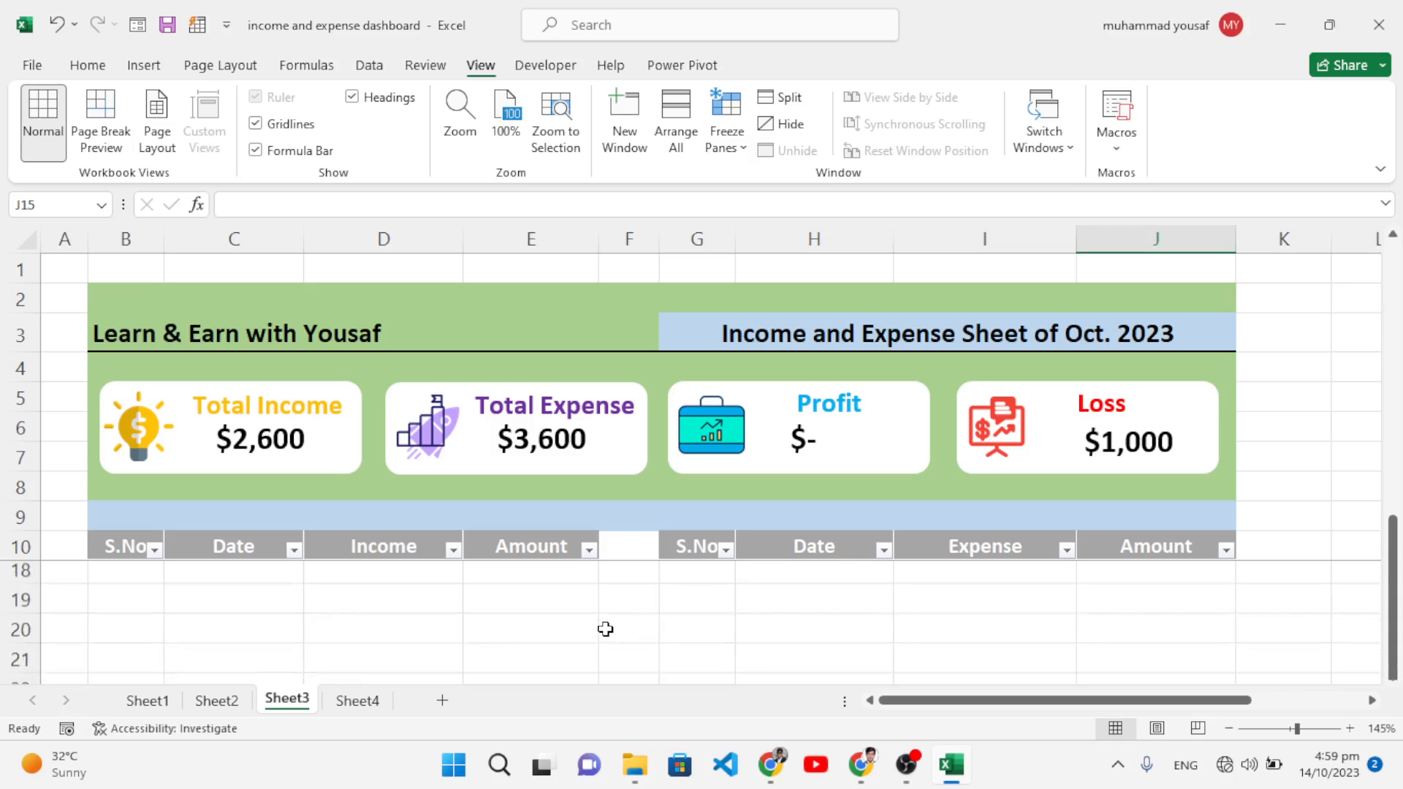
{"action": "scroll", "coordinate": [605, 629], "scroll_direction": "up", "scroll_amount": 3}
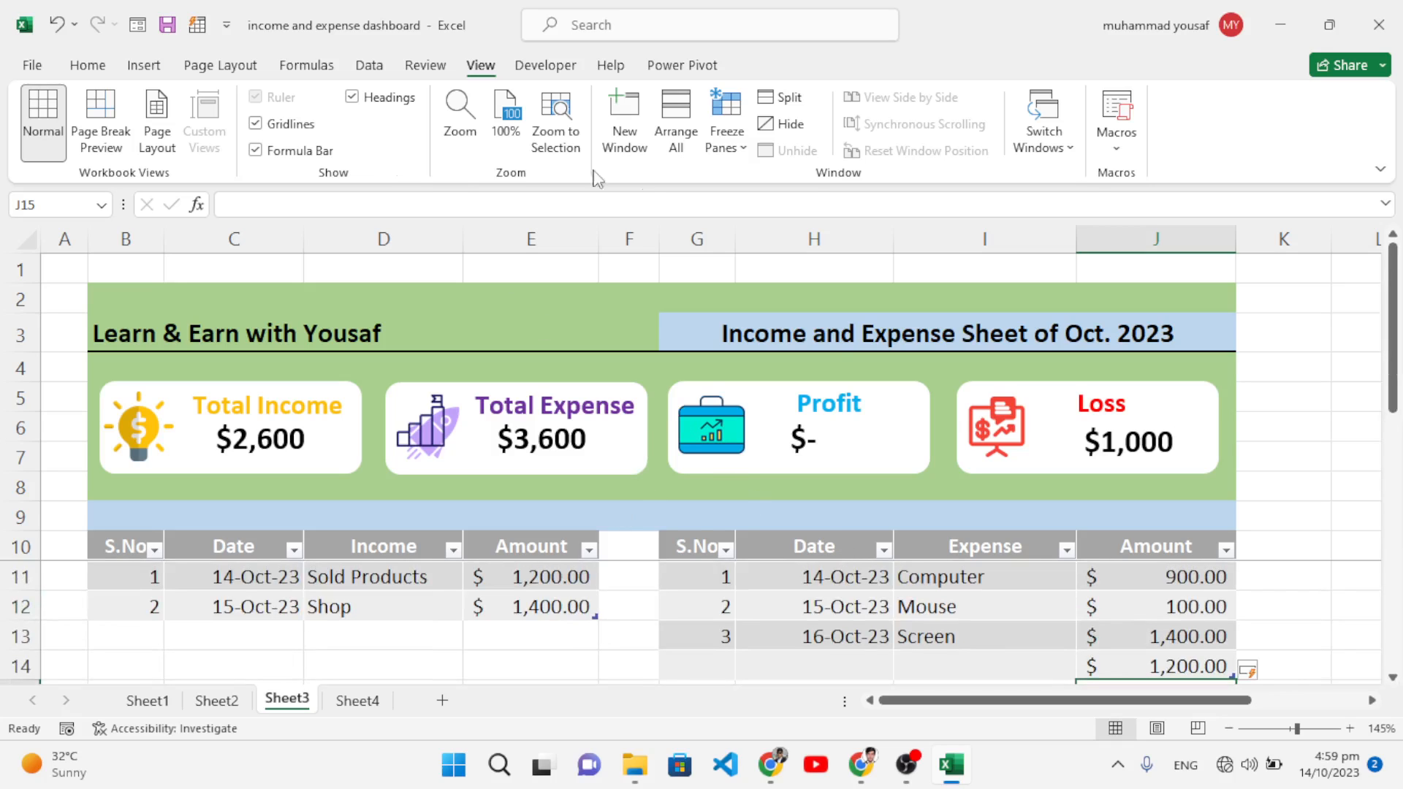
{"action": "left_click", "coordinate": [255, 124]}
{"action": "scroll", "coordinate": [1327, 463], "scroll_direction": "down", "scroll_amount": 2}
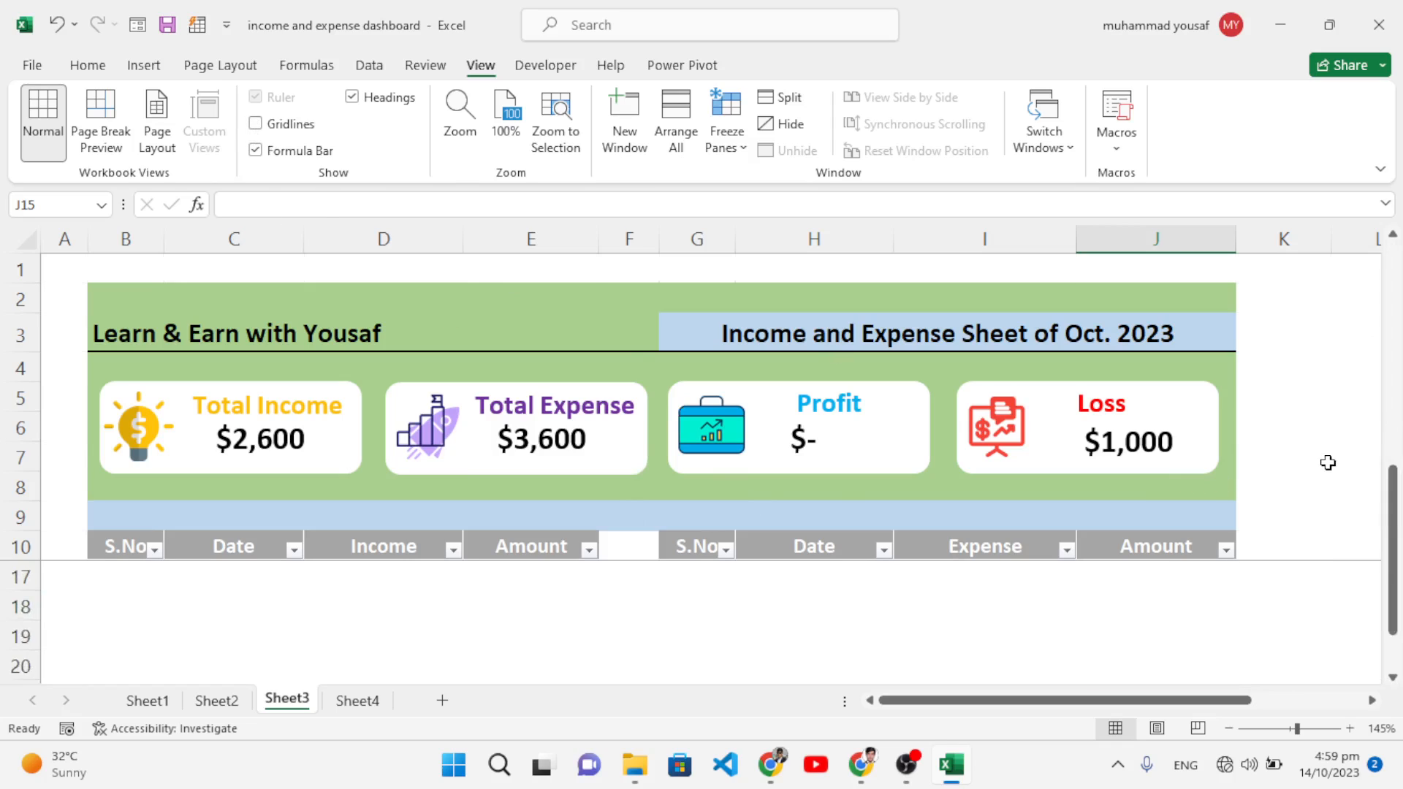
{"action": "scroll", "coordinate": [1327, 463], "scroll_direction": "up", "scroll_amount": 2}
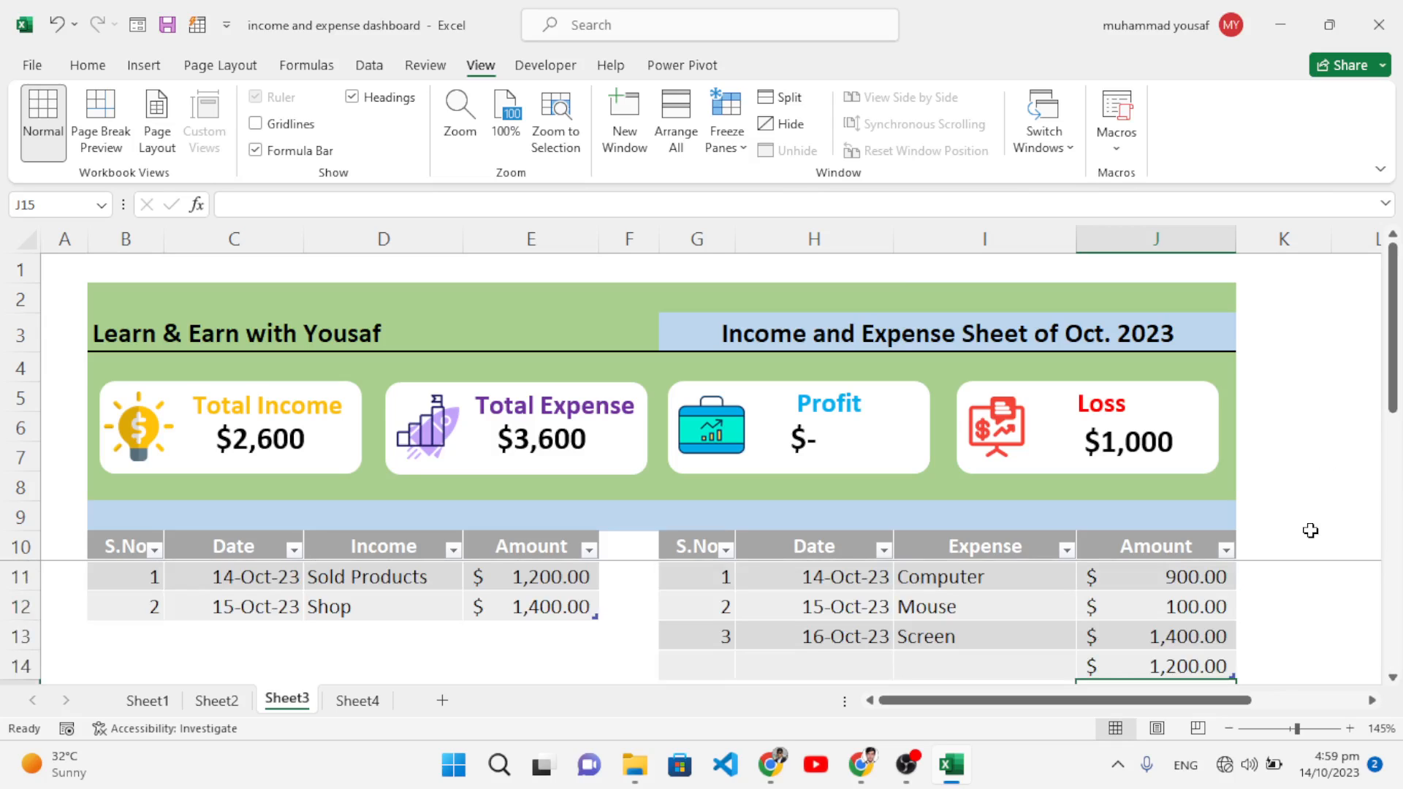
{"action": "left_click", "coordinate": [217, 701]}
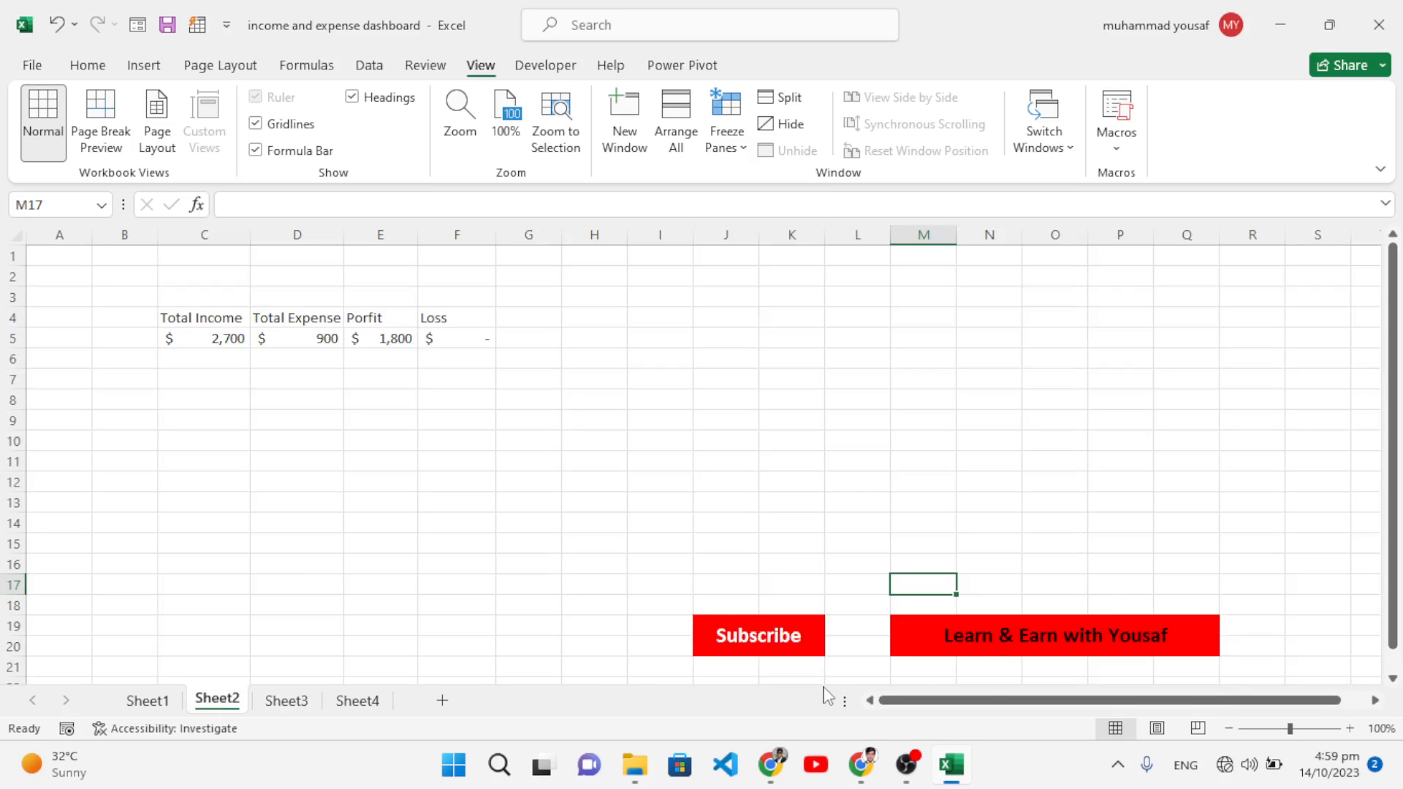